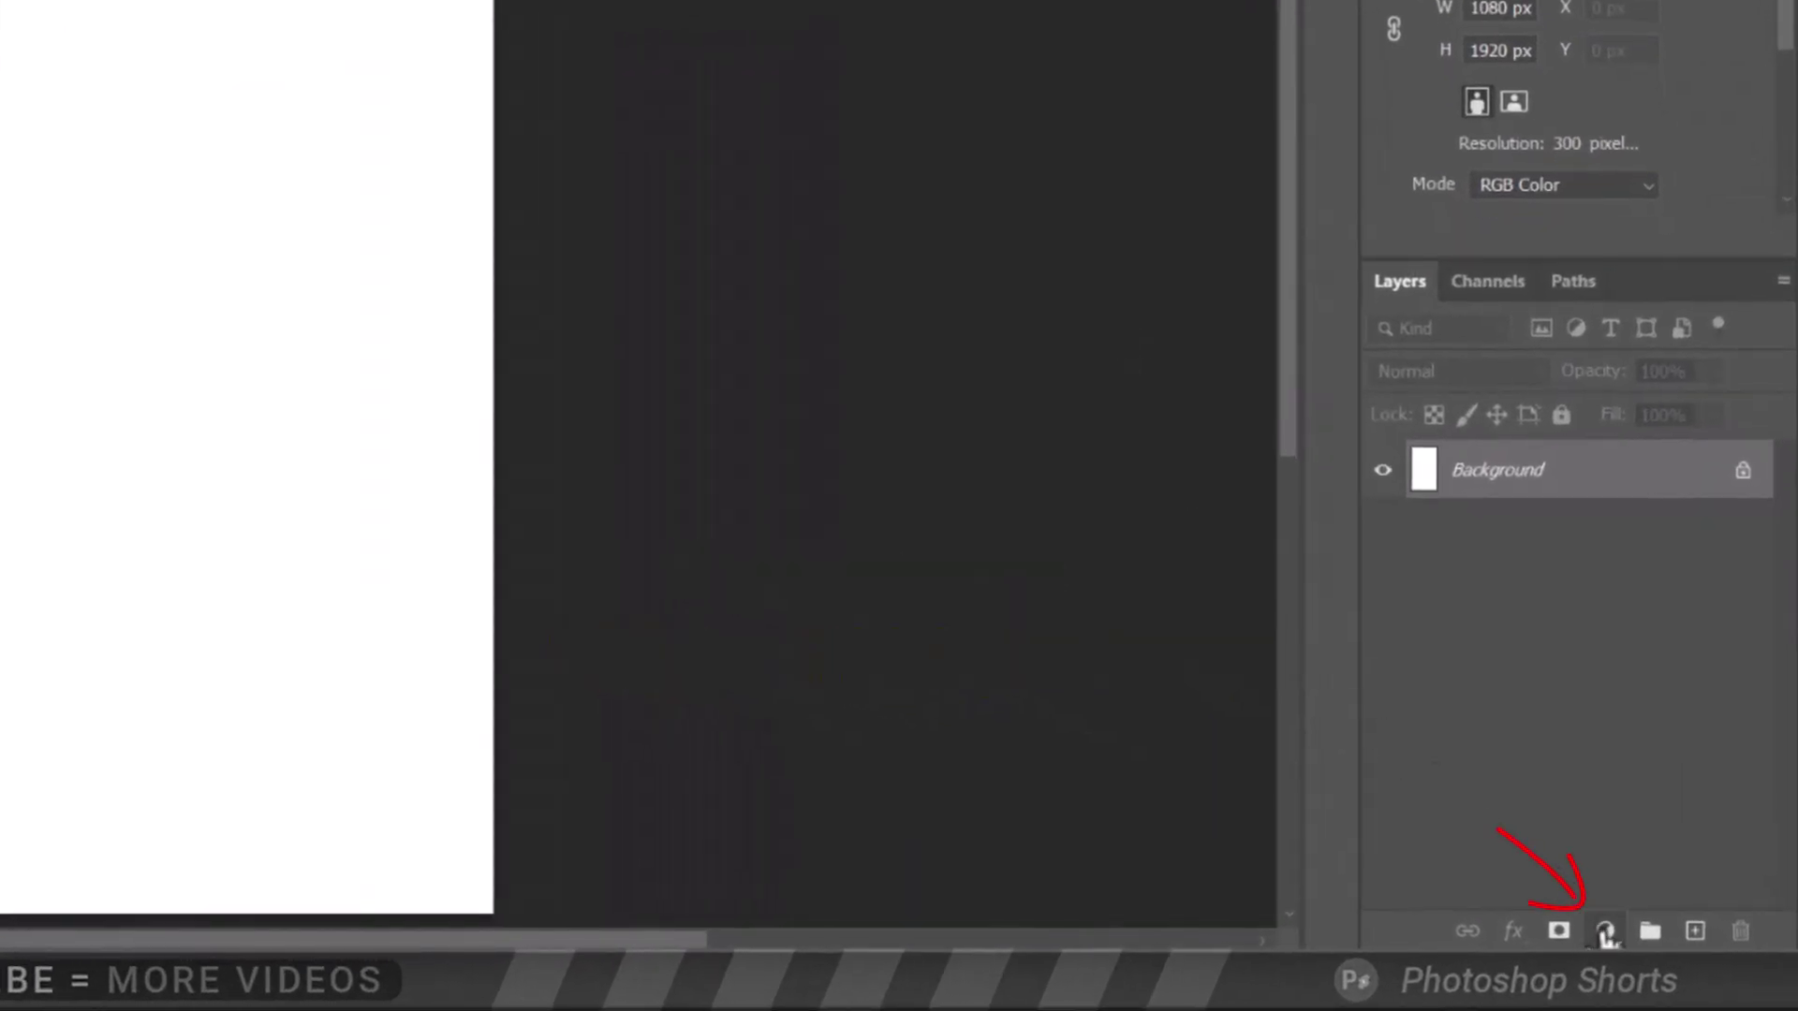
Add a Solid Color fill layer above the Background using the light blue swatch
click(1603, 932)
click(1620, 425)
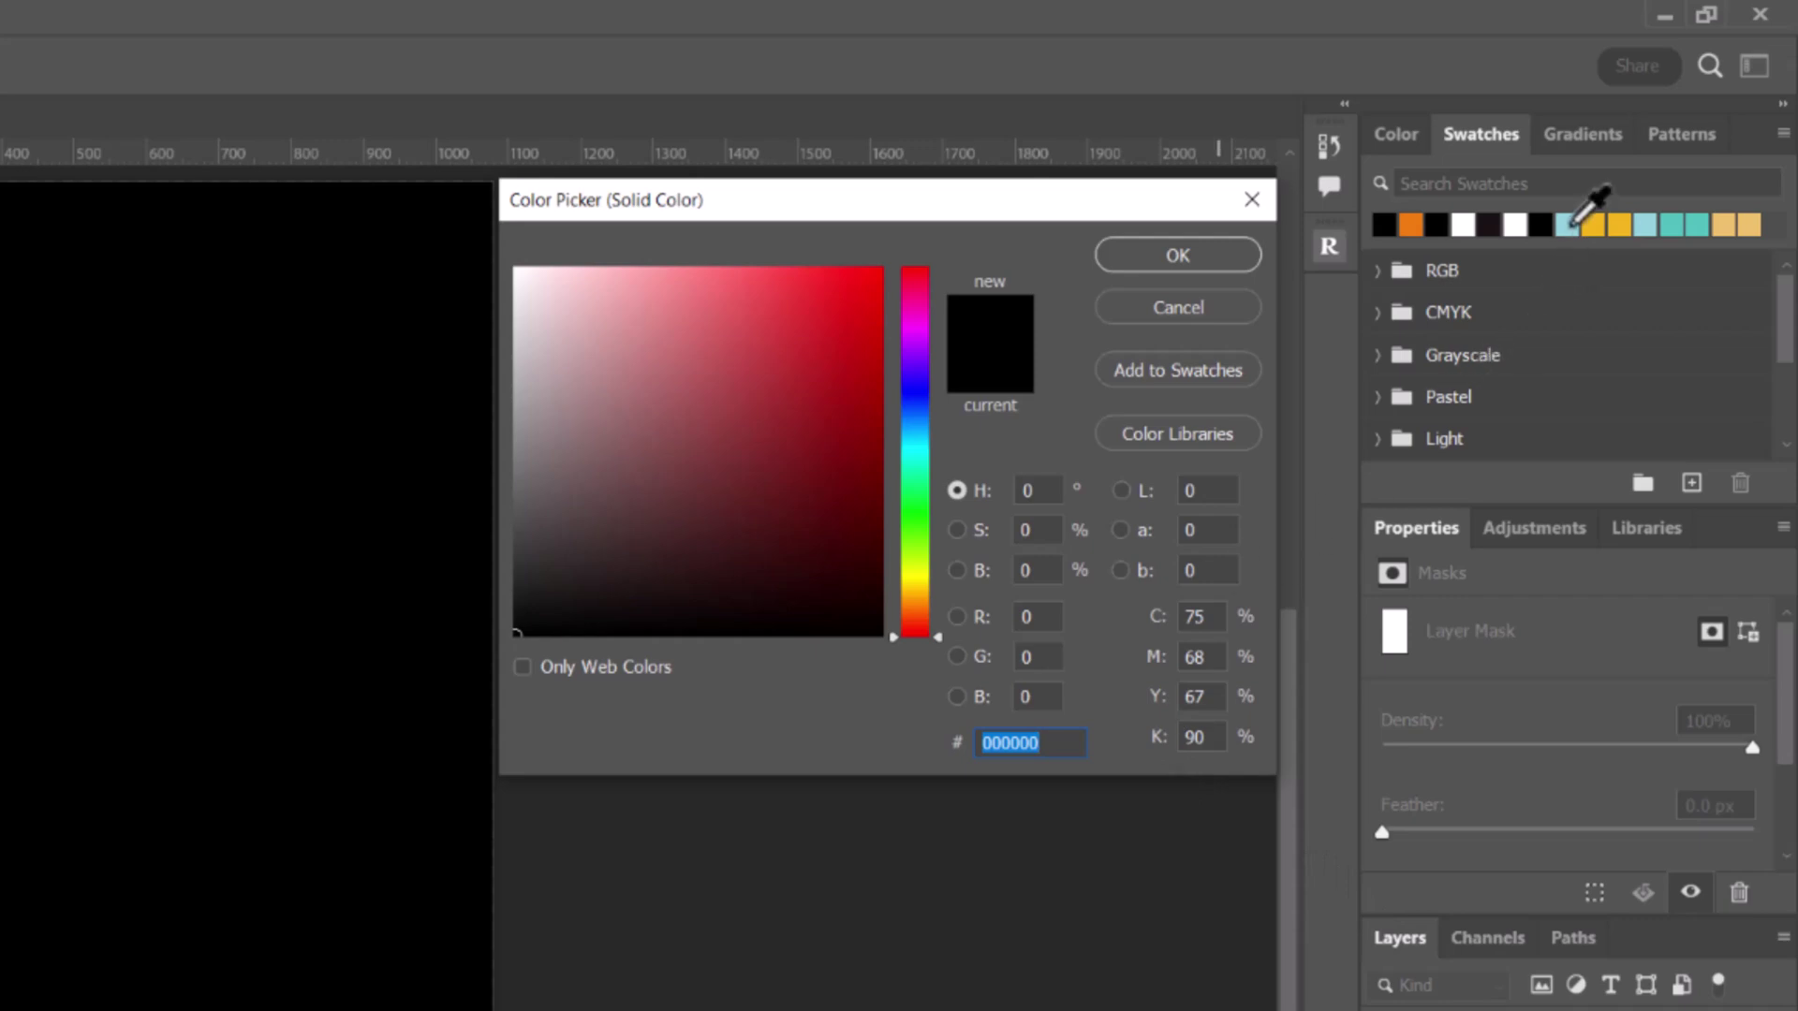
click(1570, 225)
click(1216, 260)
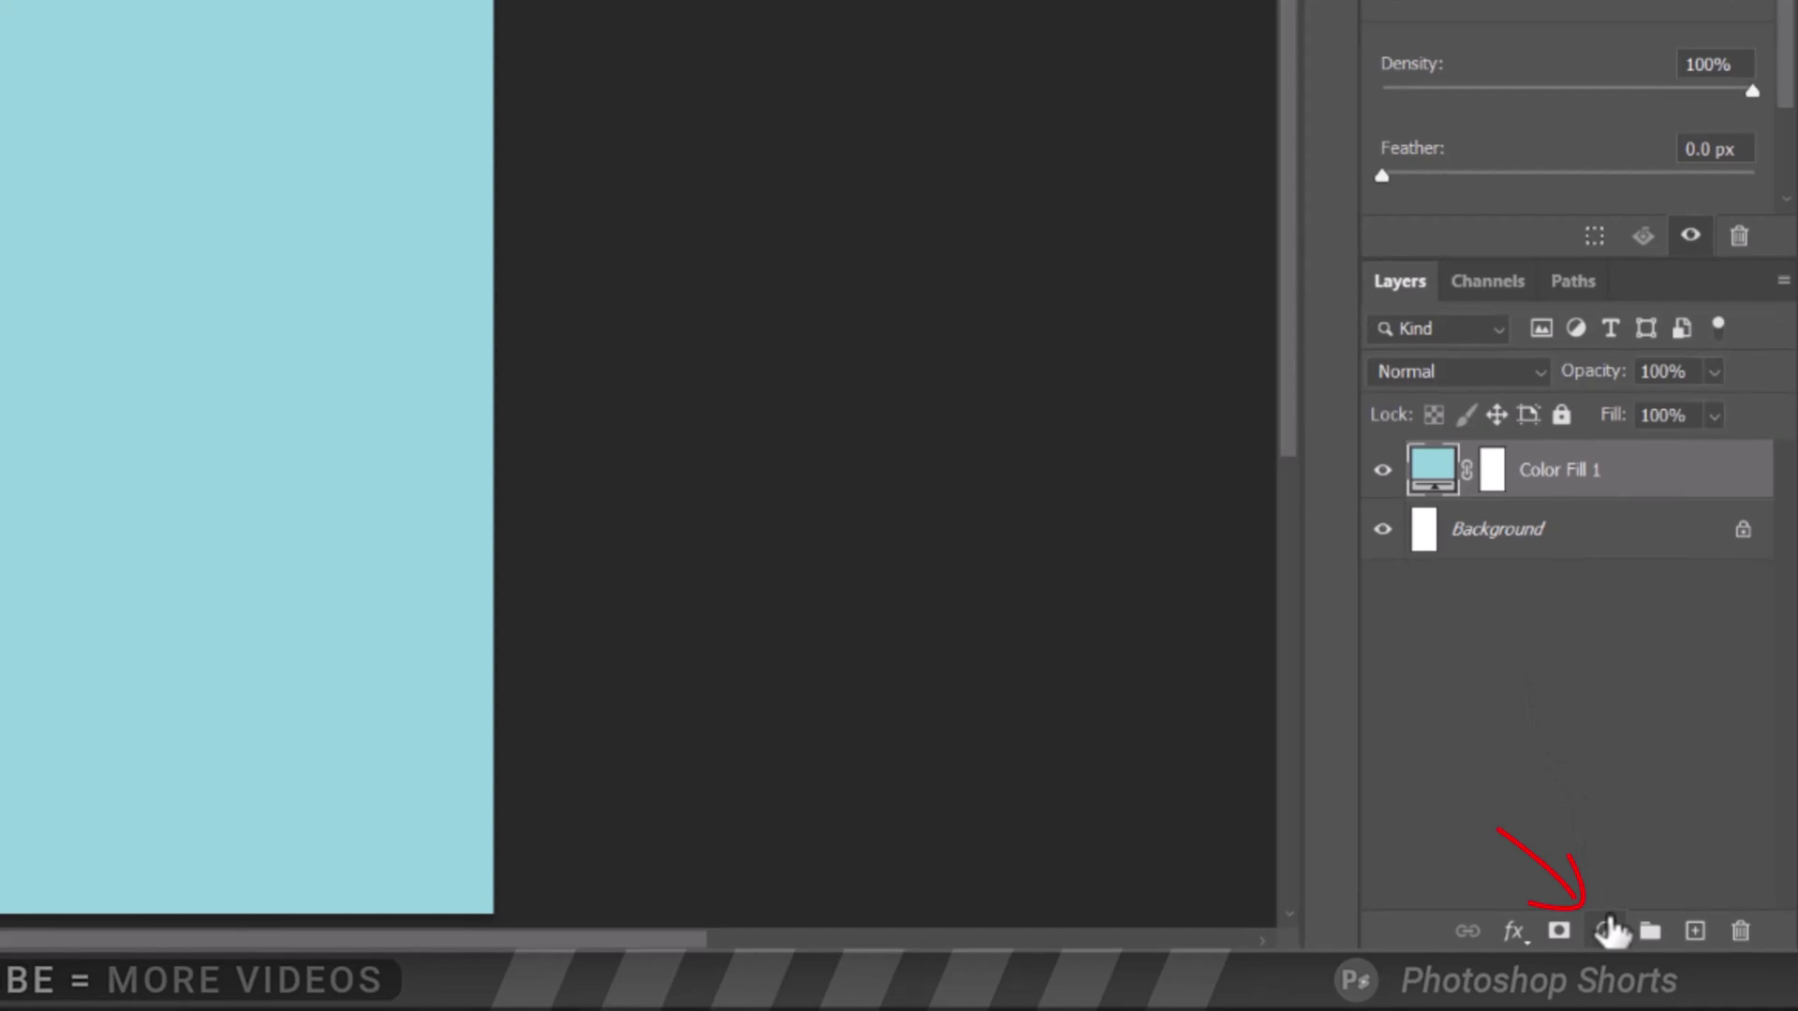
Add a second Solid Color fill layer on top in teal, 4ec0be
click(1607, 931)
click(1605, 423)
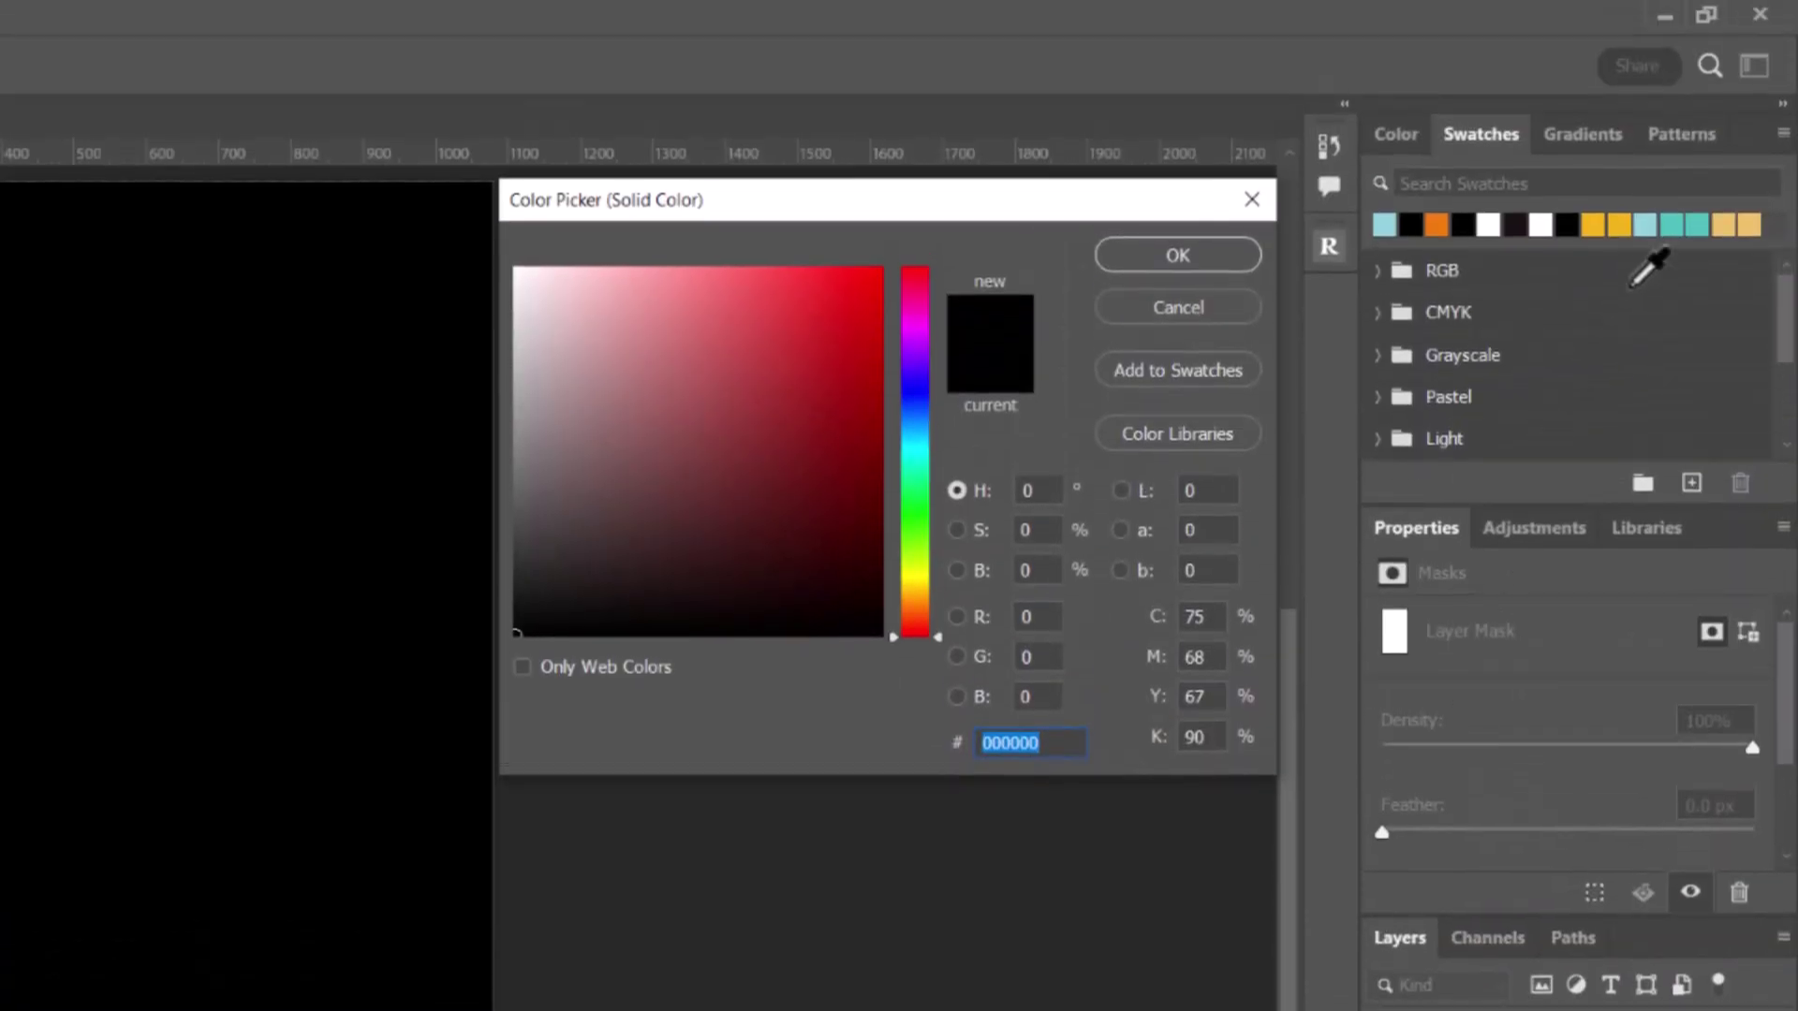
click(1675, 224)
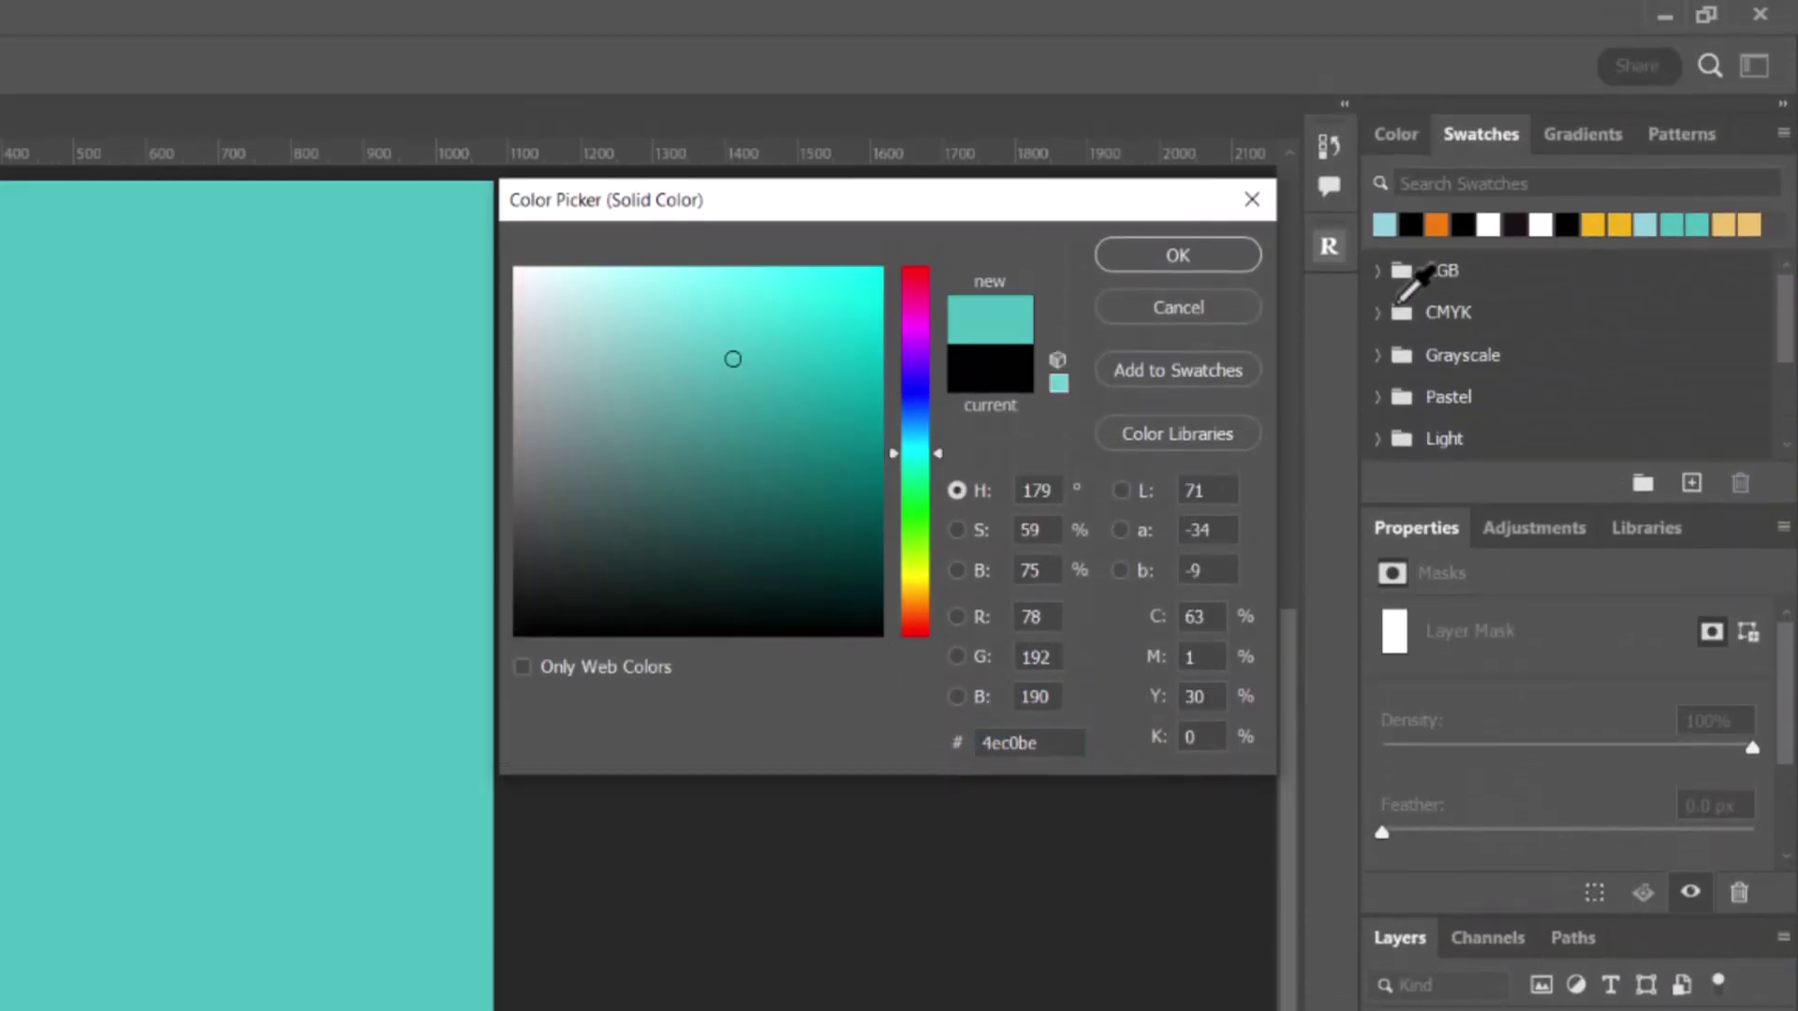
click(1216, 257)
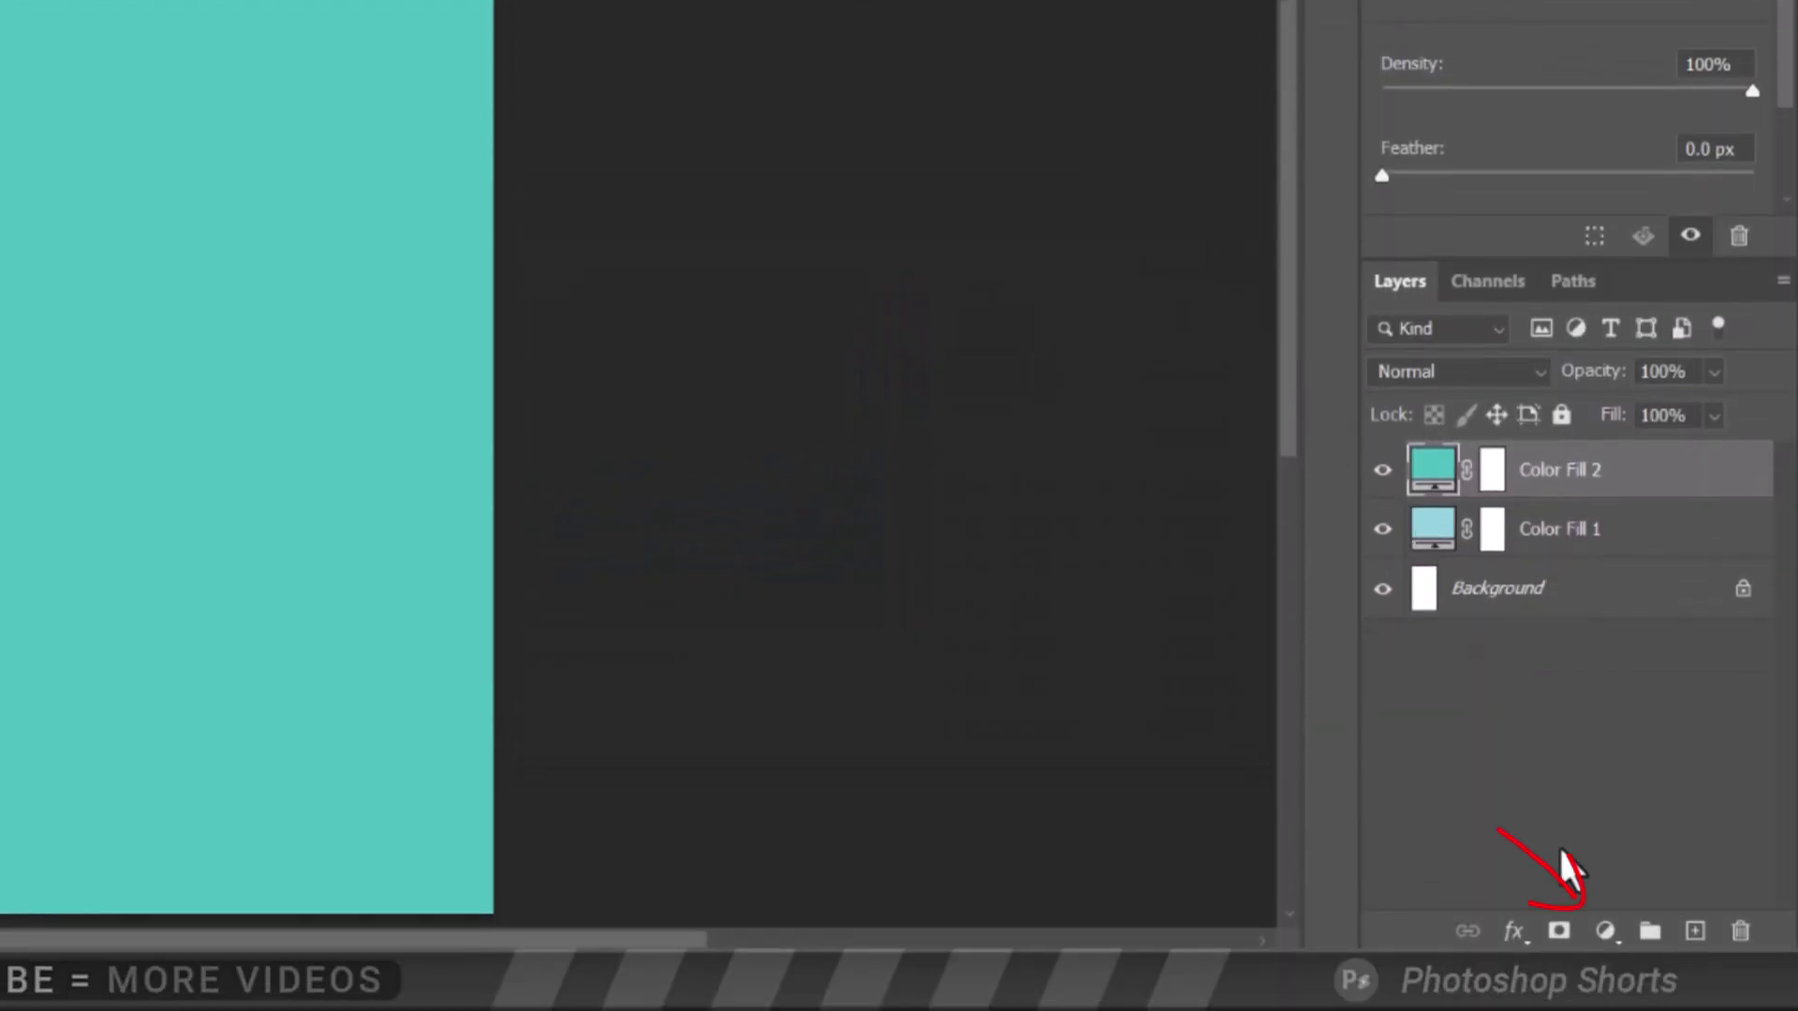
Add a third Solid Color fill layer on top in sandy yellow, ecc068
click(1605, 931)
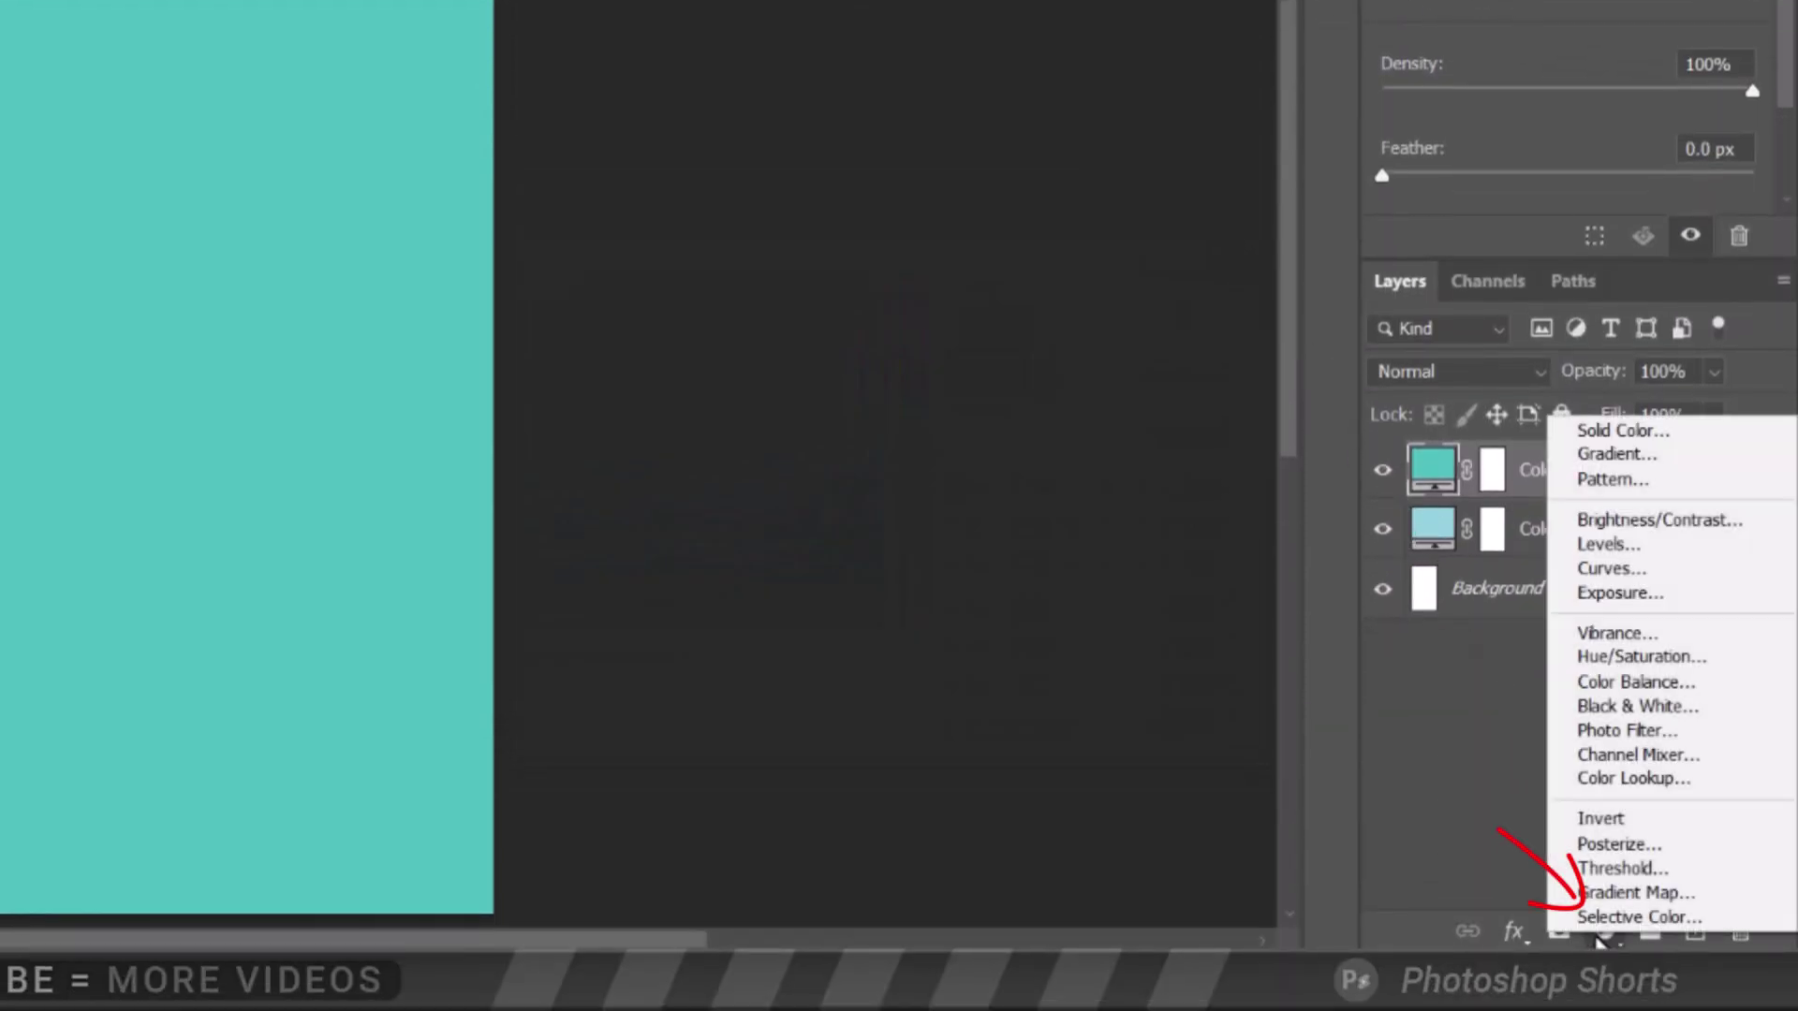
click(1593, 431)
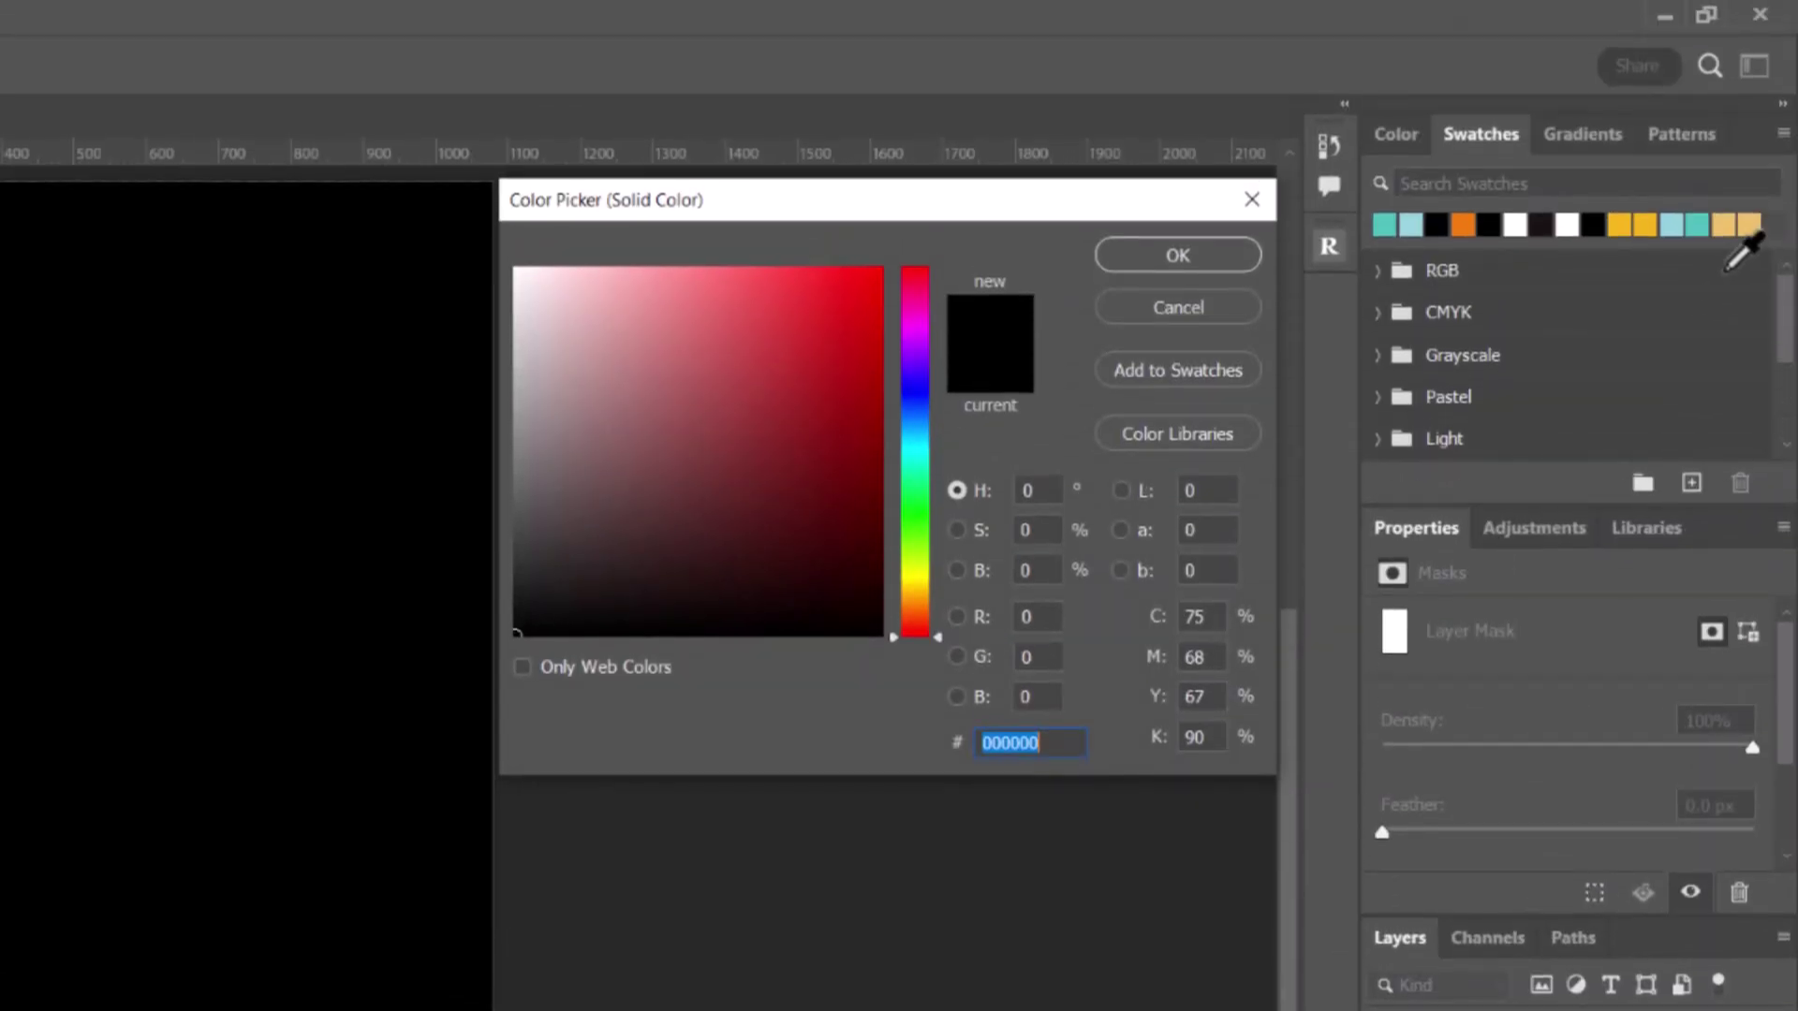
click(1724, 224)
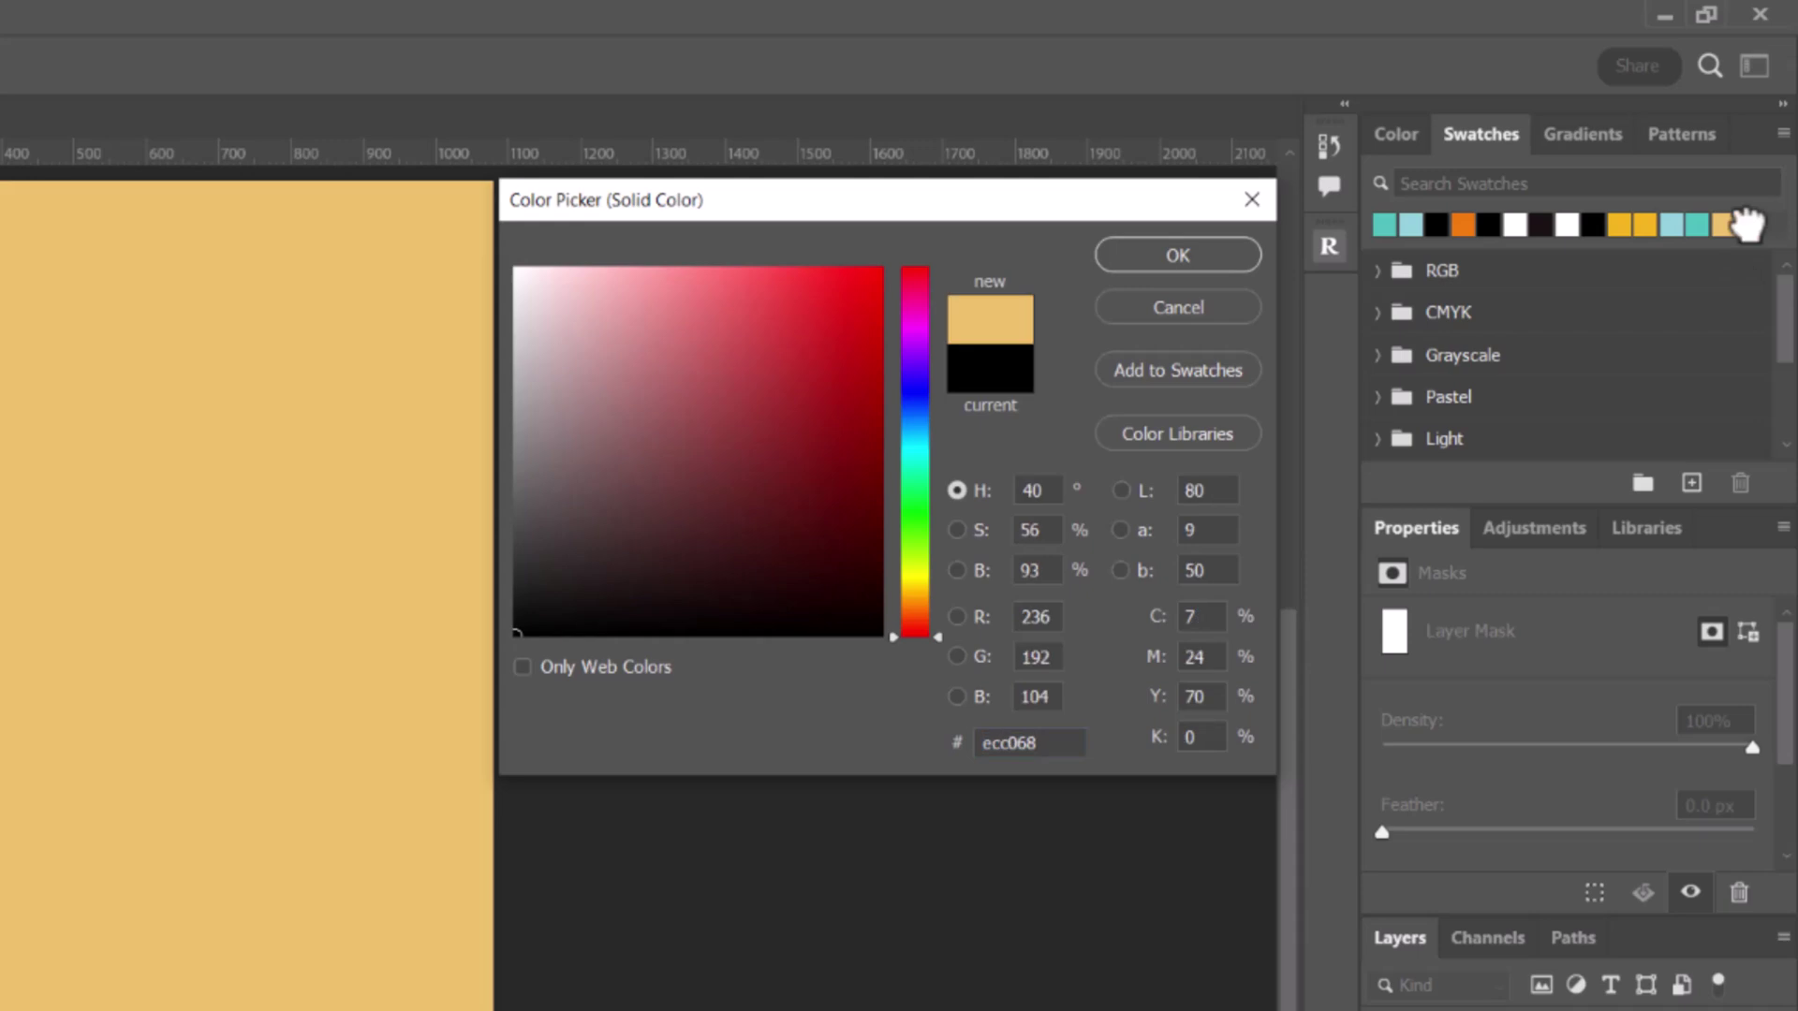
click(1208, 256)
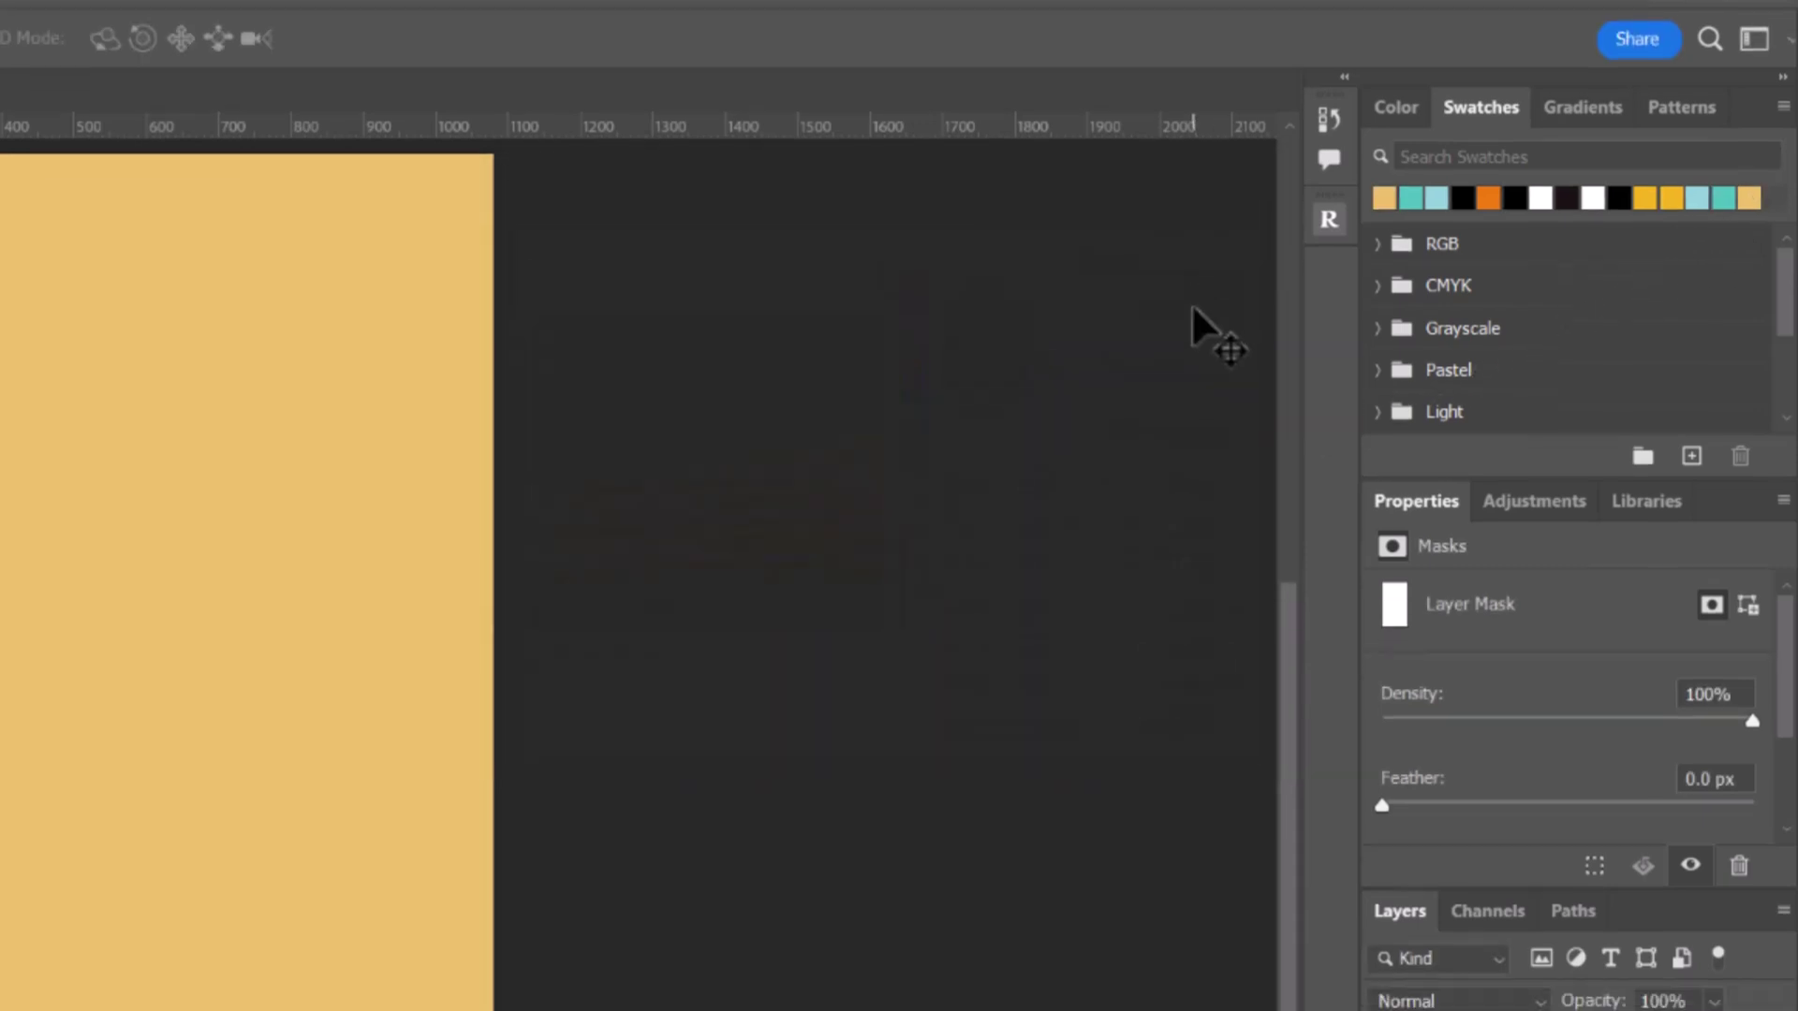
Rename the yellow, teal and light blue fill layers Sand, Water and Sky, and select the Background layer
double_click(1562, 471)
text(Sand)
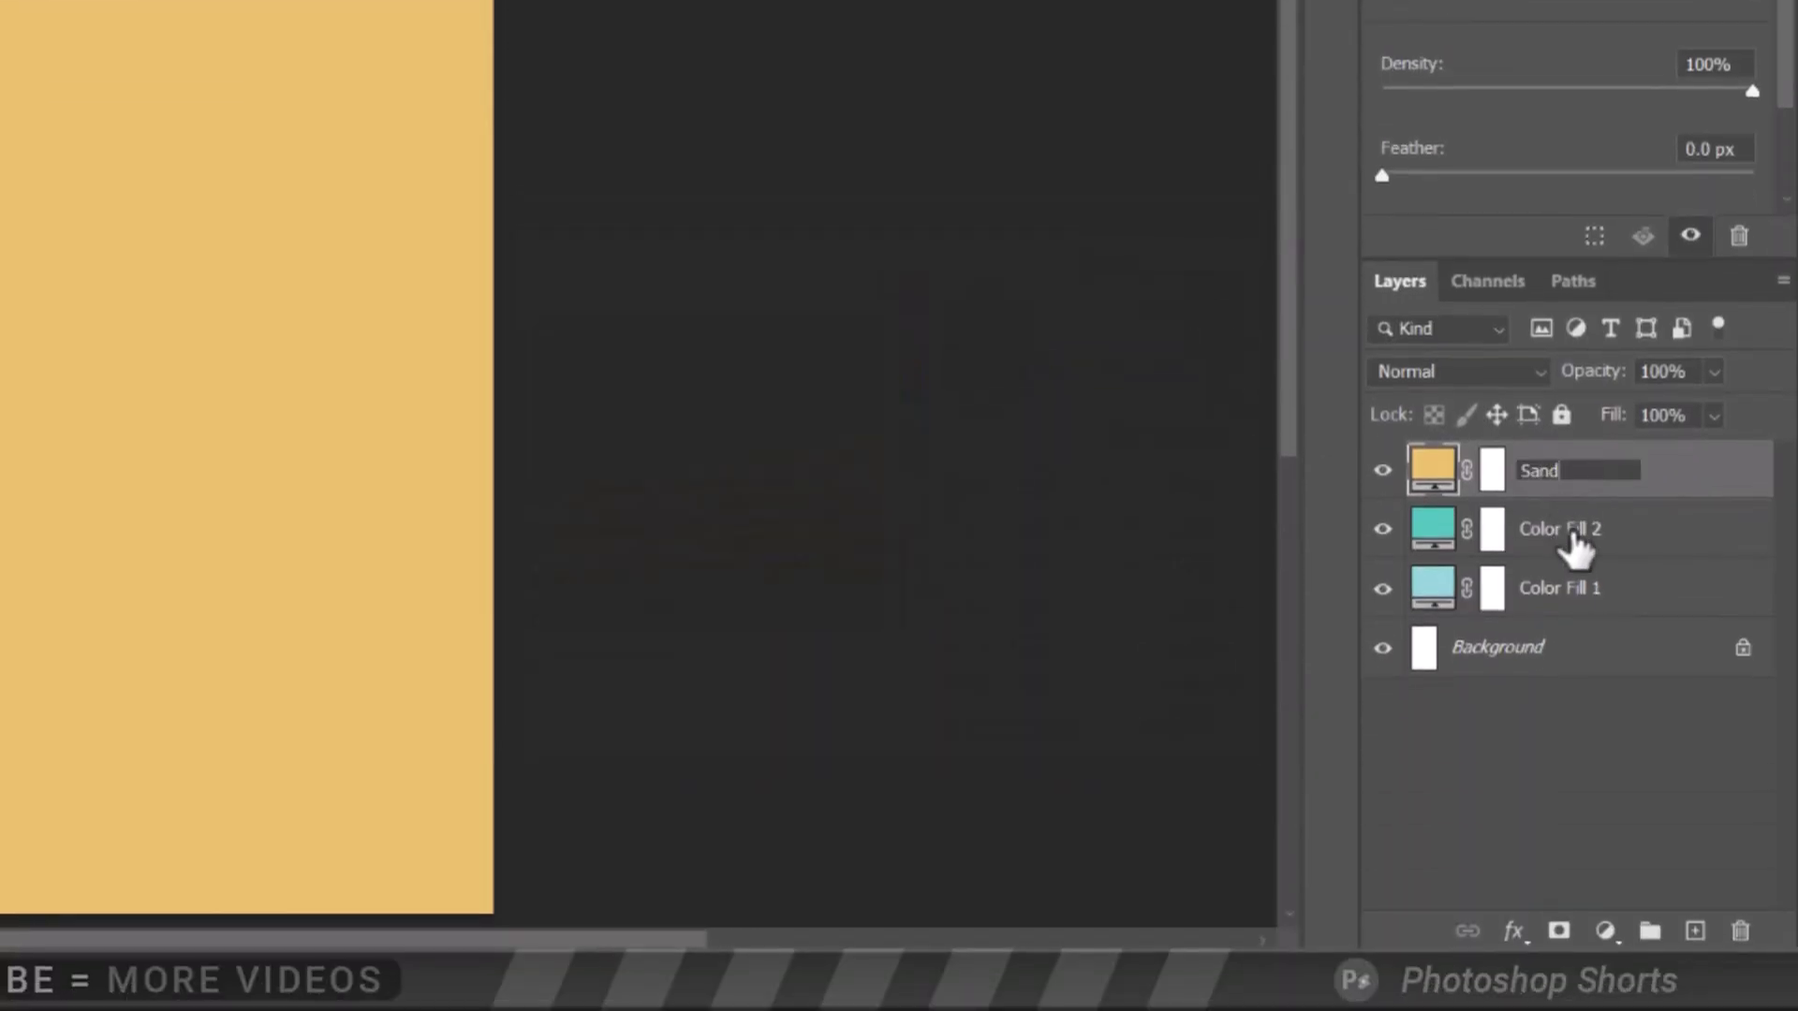
double_click(1576, 552)
text(Water)
double_click(1573, 611)
text(Sky)
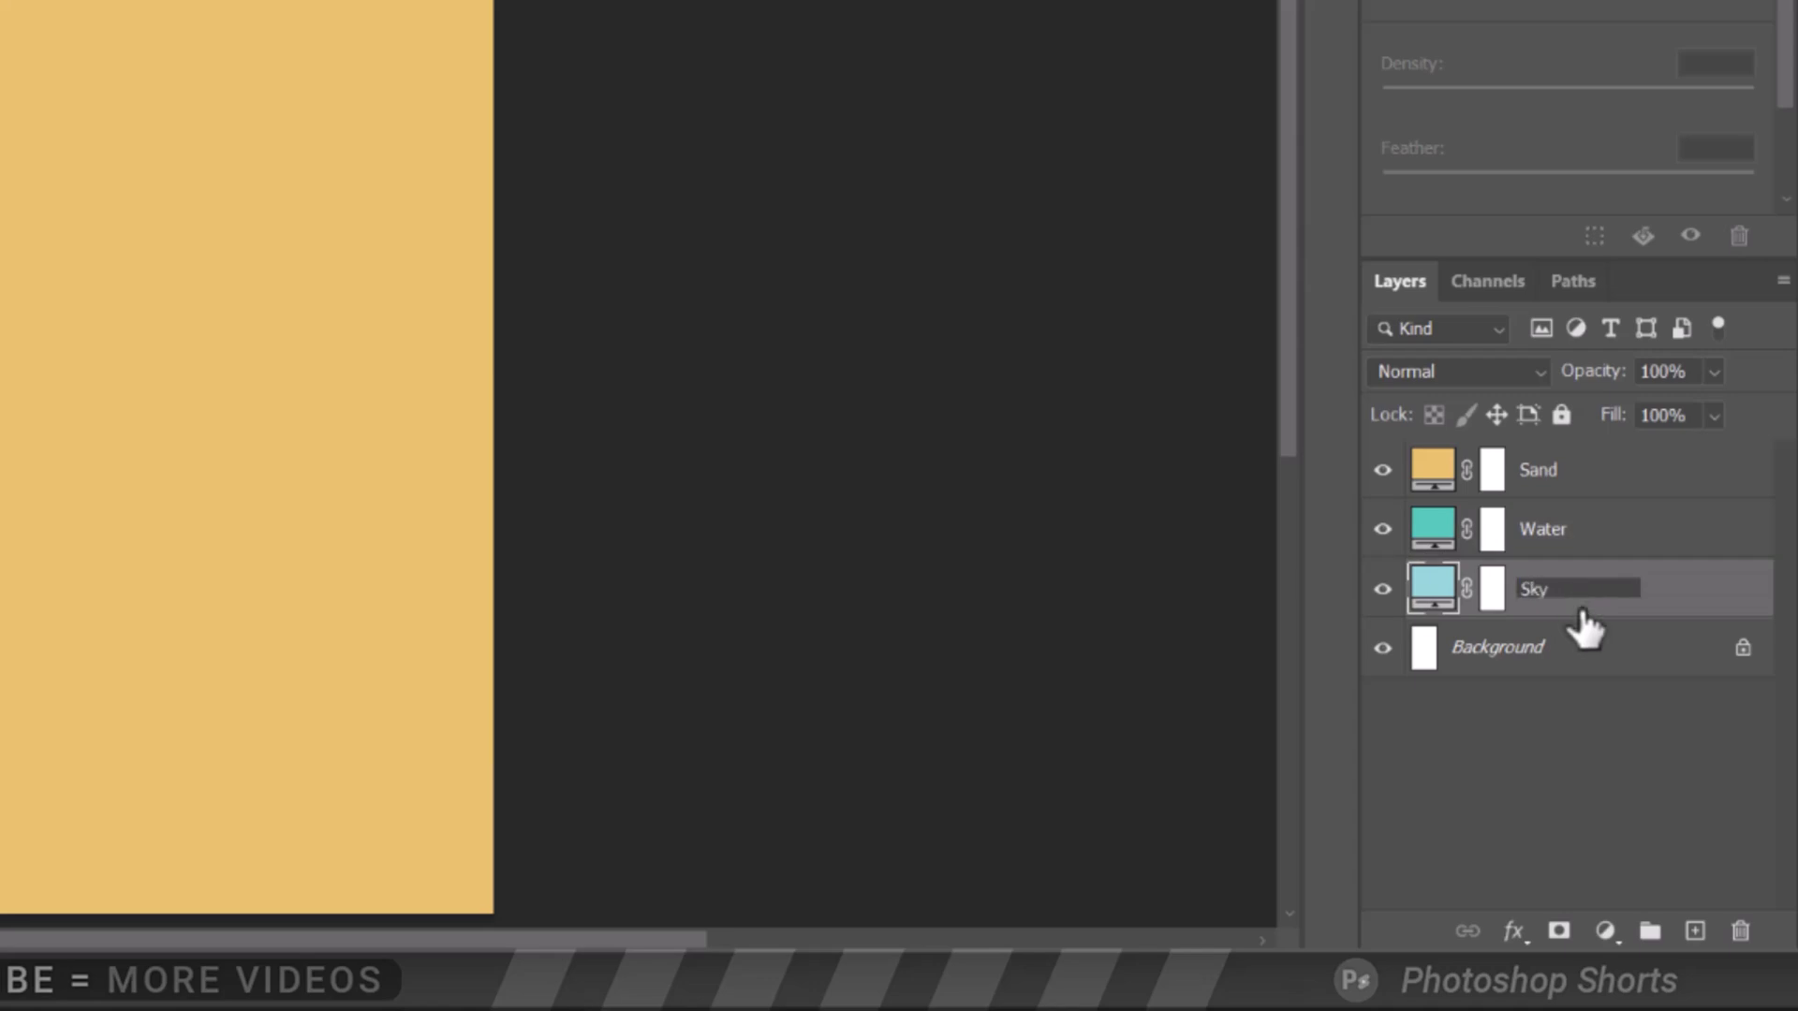
click(1581, 653)
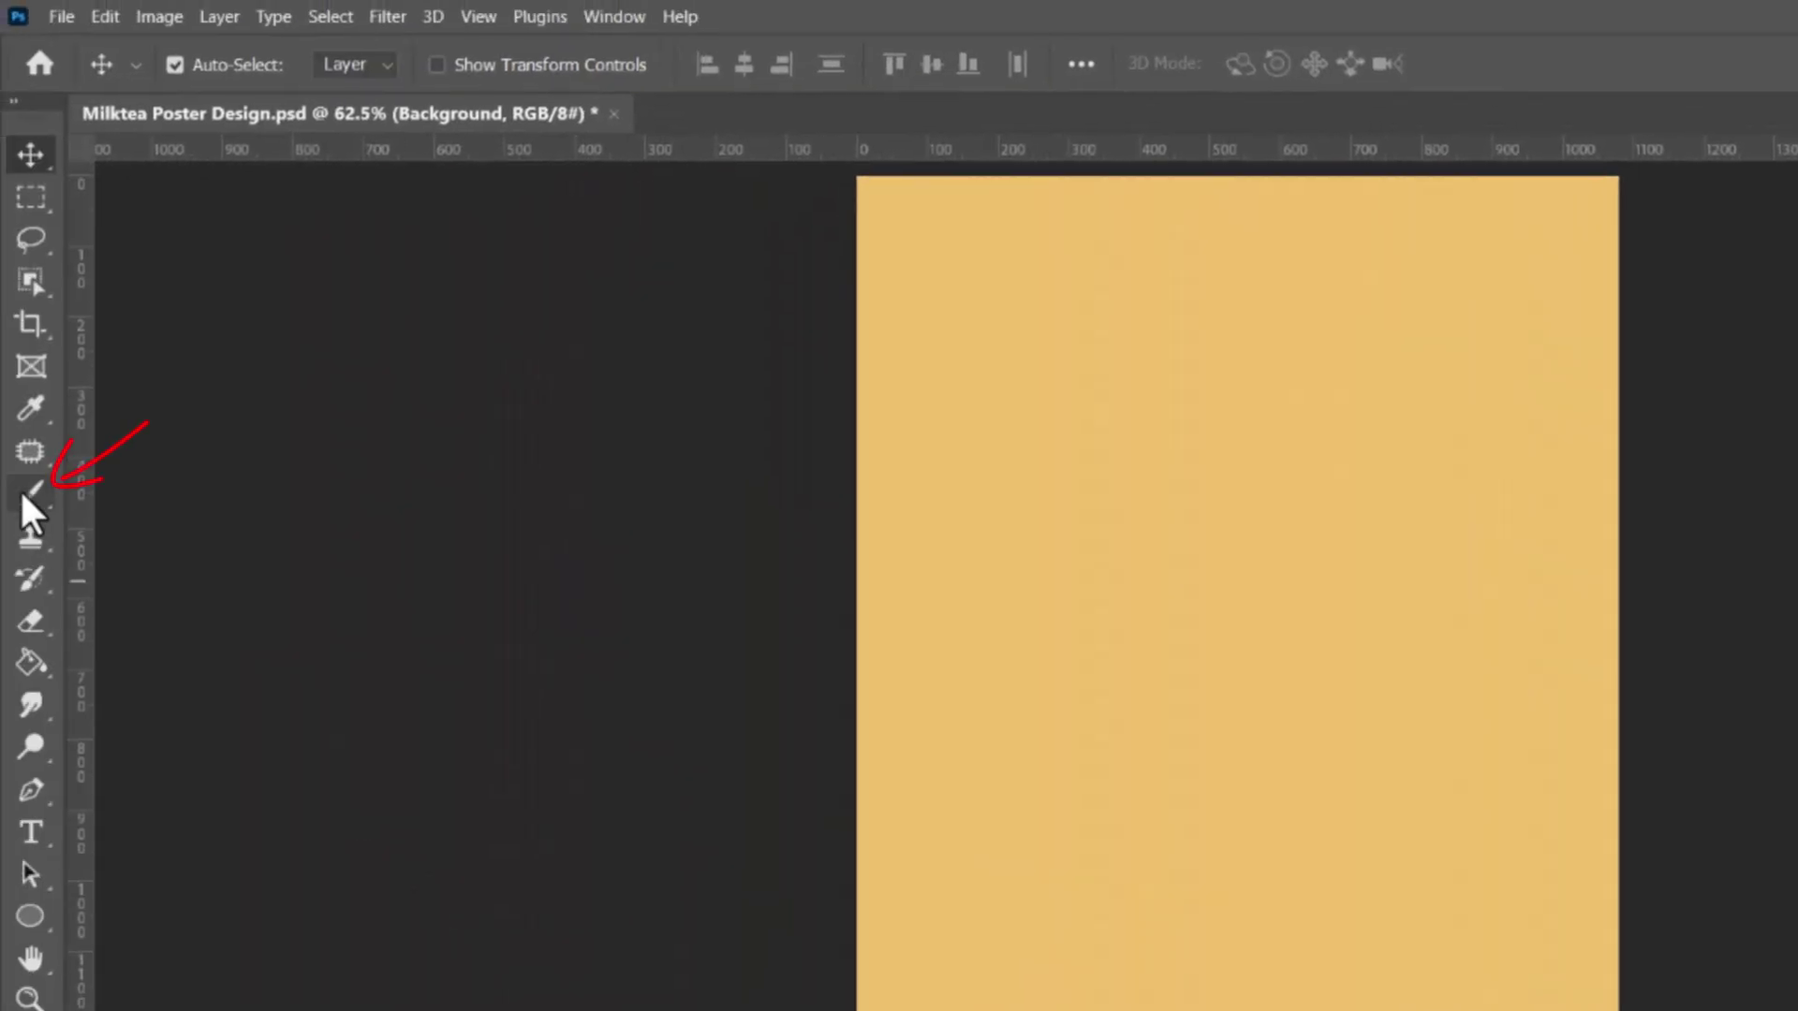
Set up the Brush tool with the Kyle's Drawing Box - Happy HB preset from the Dry Media Brushes
click(21, 483)
click(133, 491)
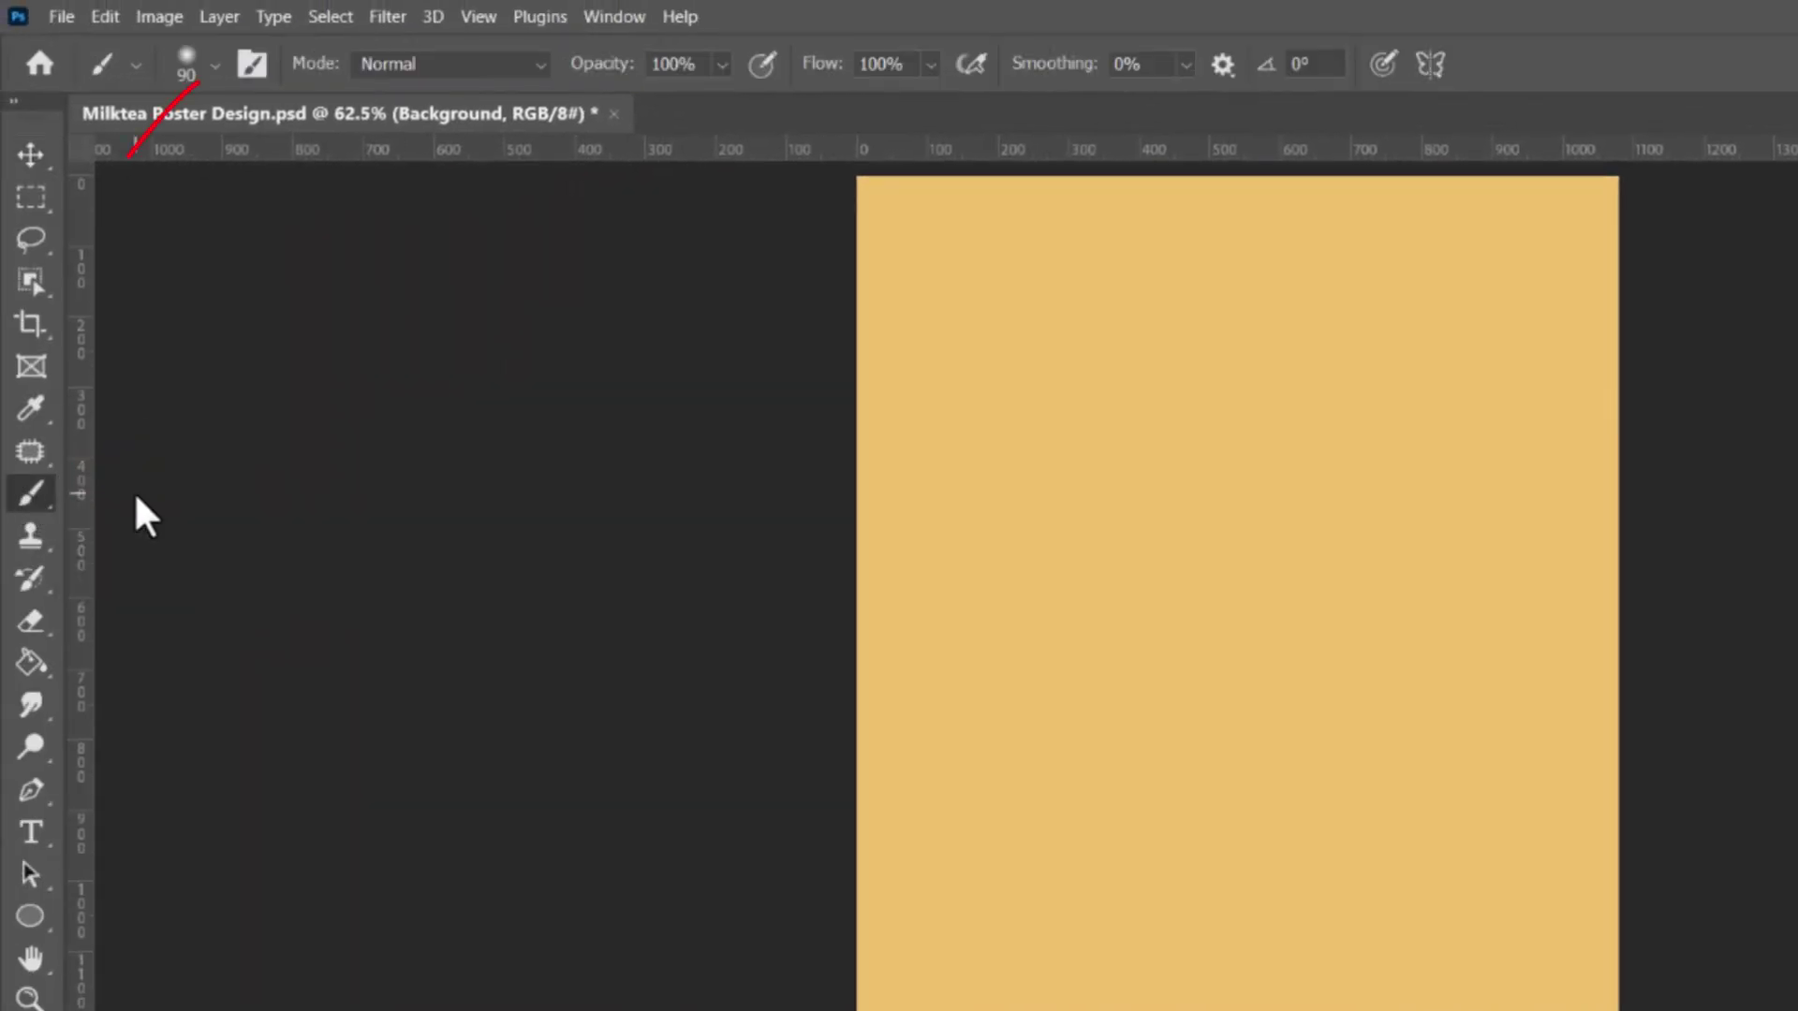
click(214, 65)
click(64, 479)
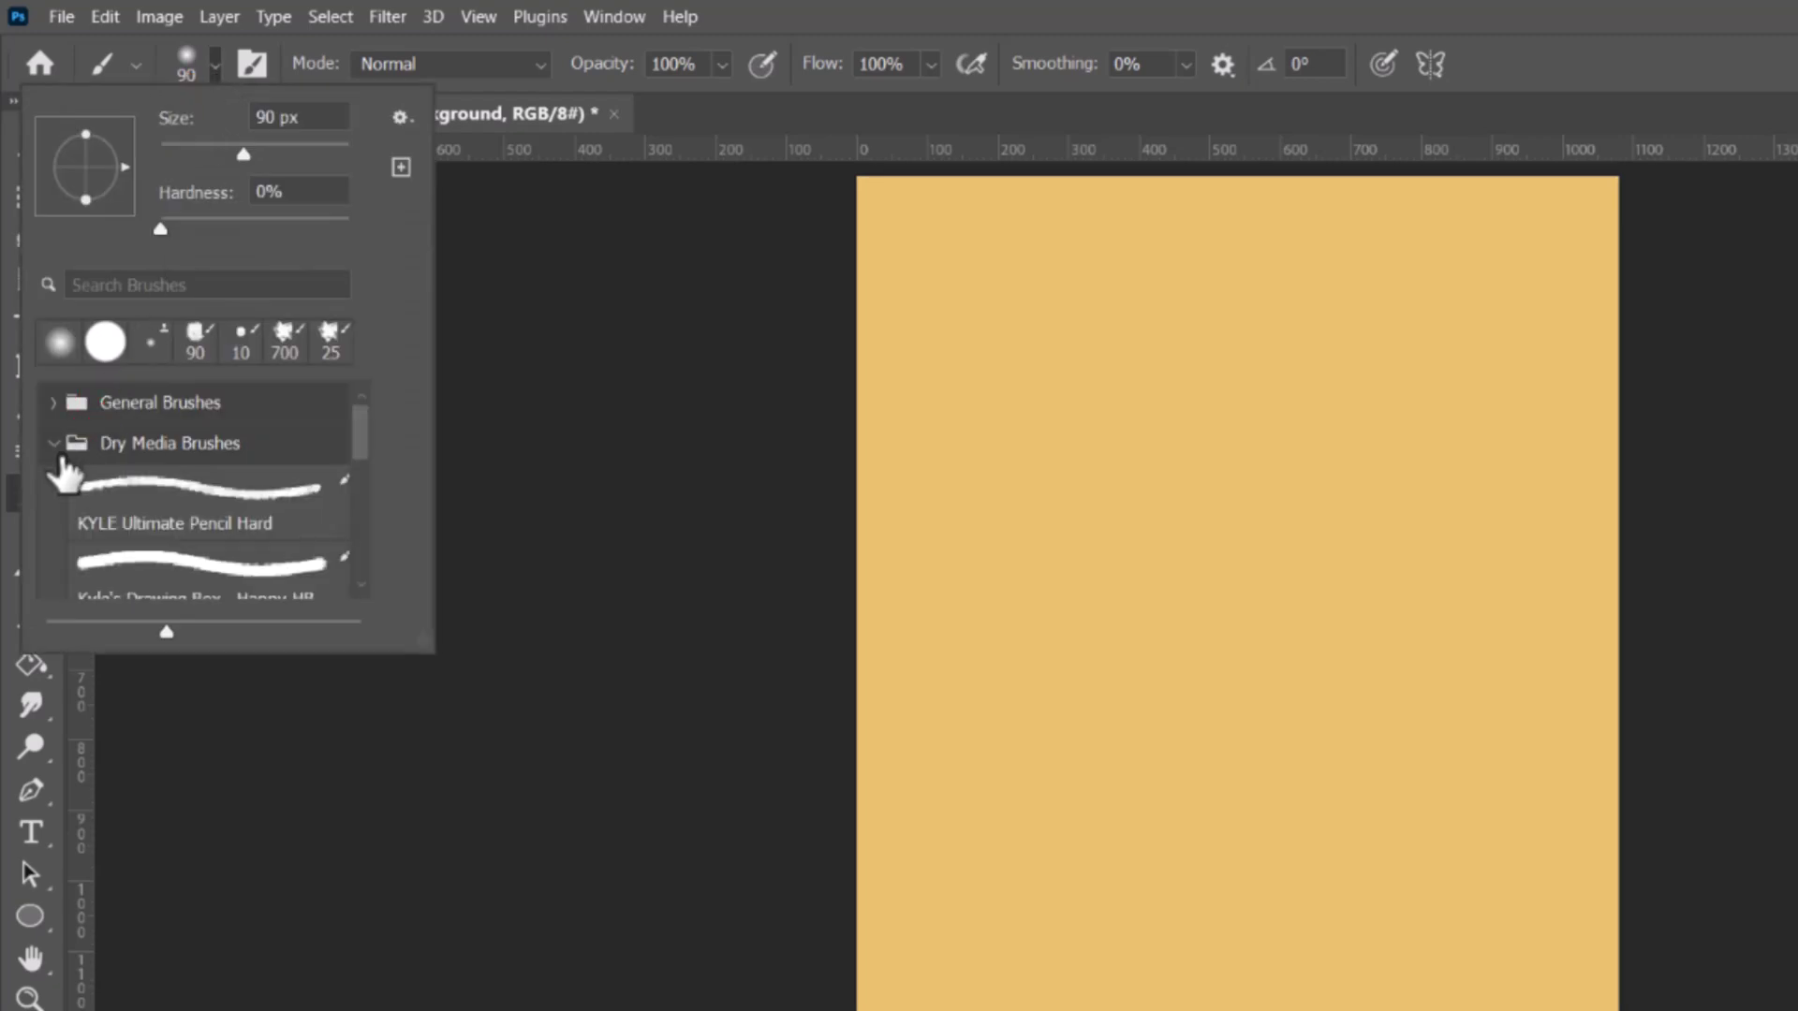
click(196, 581)
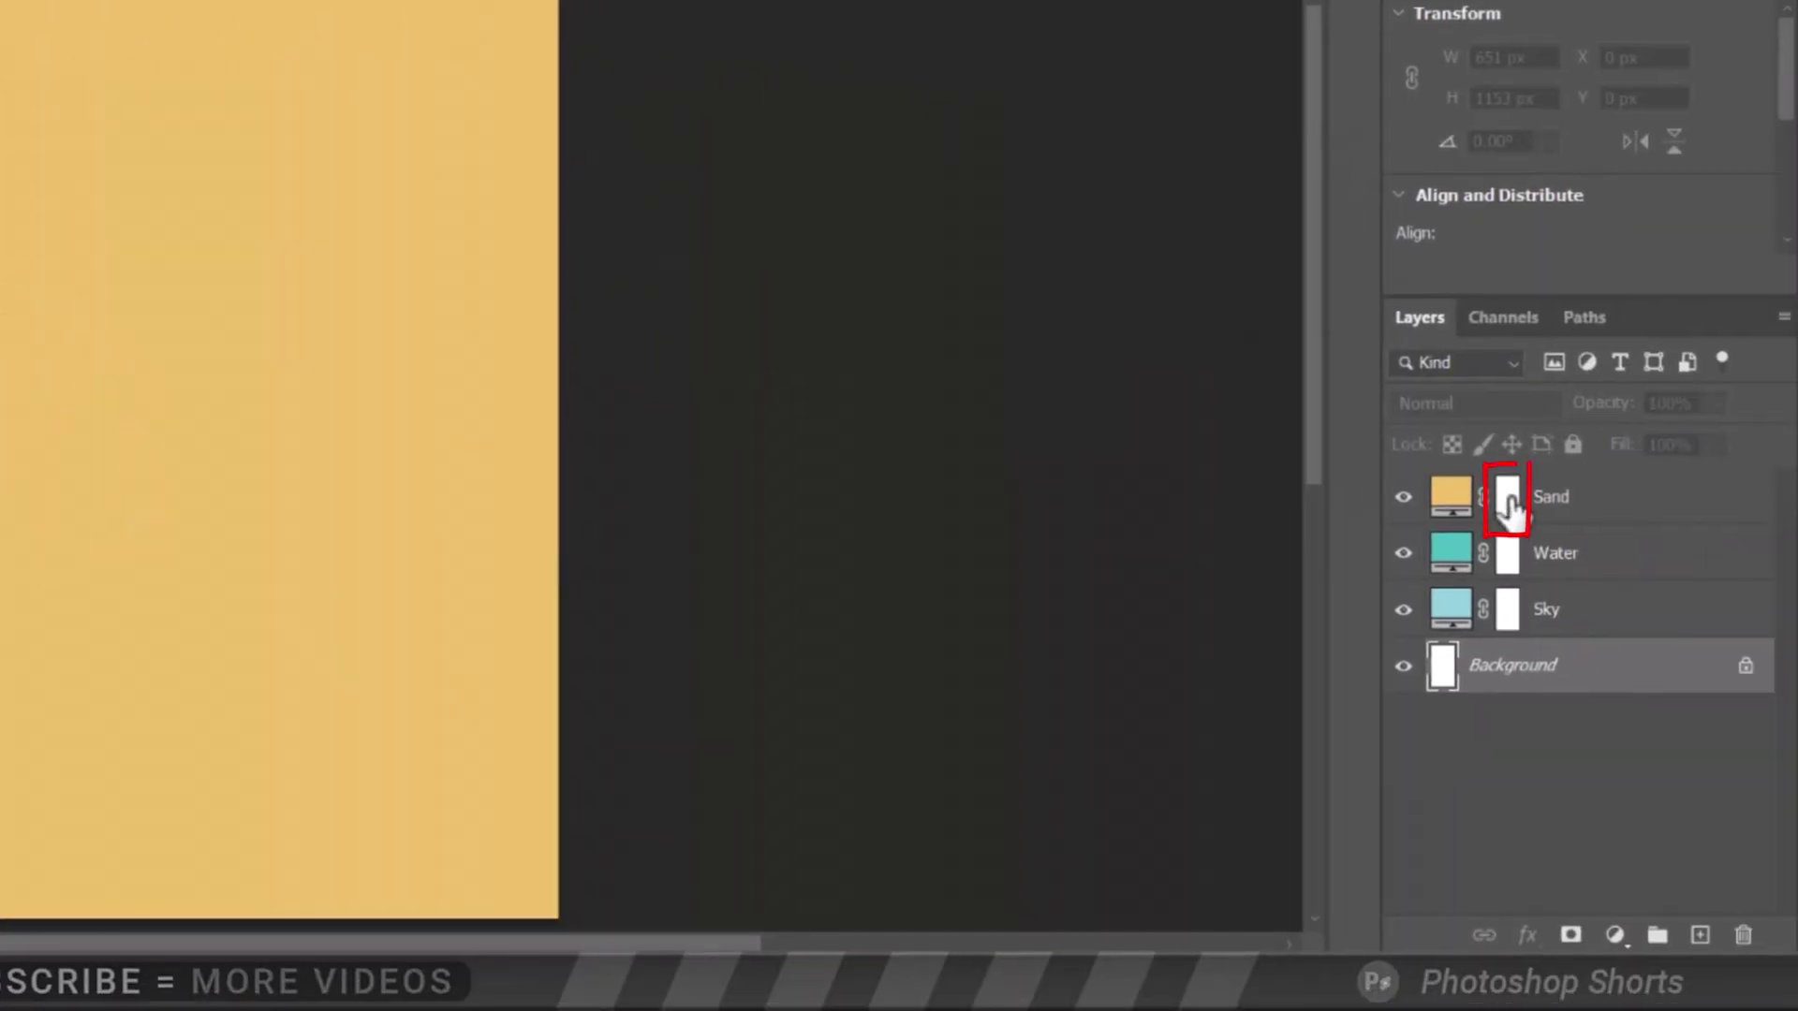
Paint black on the Sand layer's mask over everything above the lower third, leaving a gently curved shoreline
click(1509, 506)
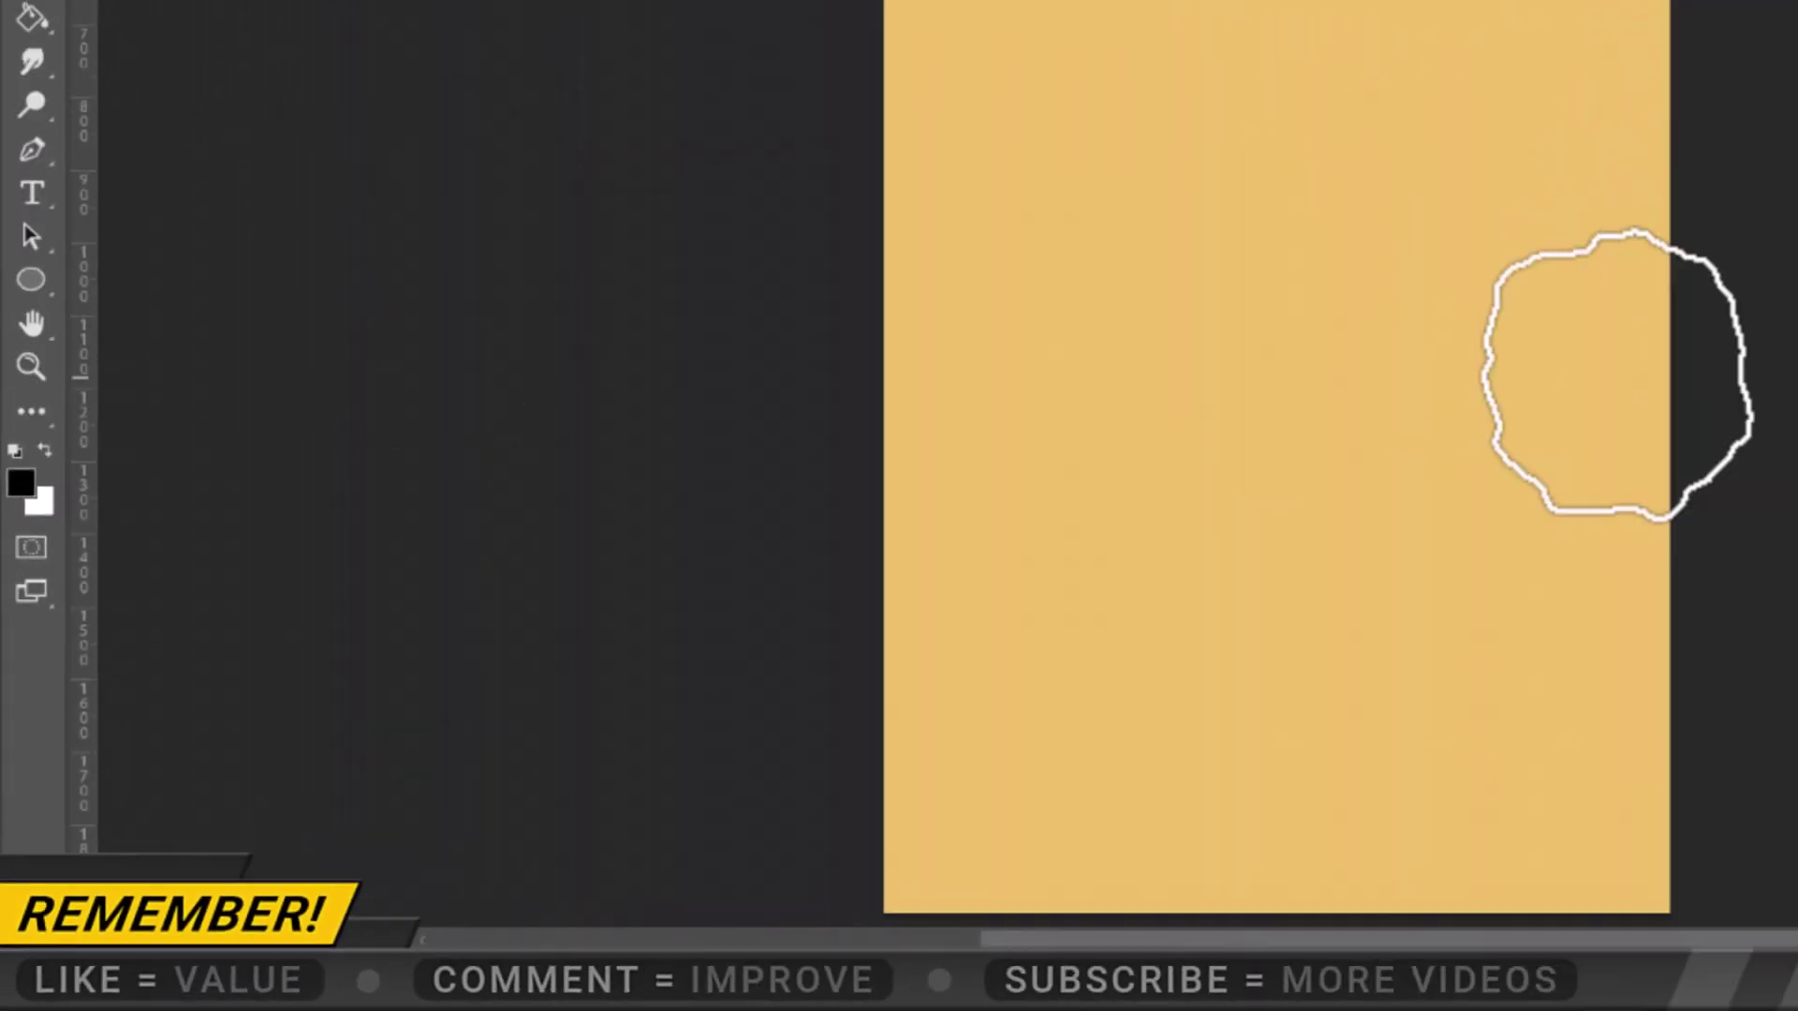
click(1797, 211)
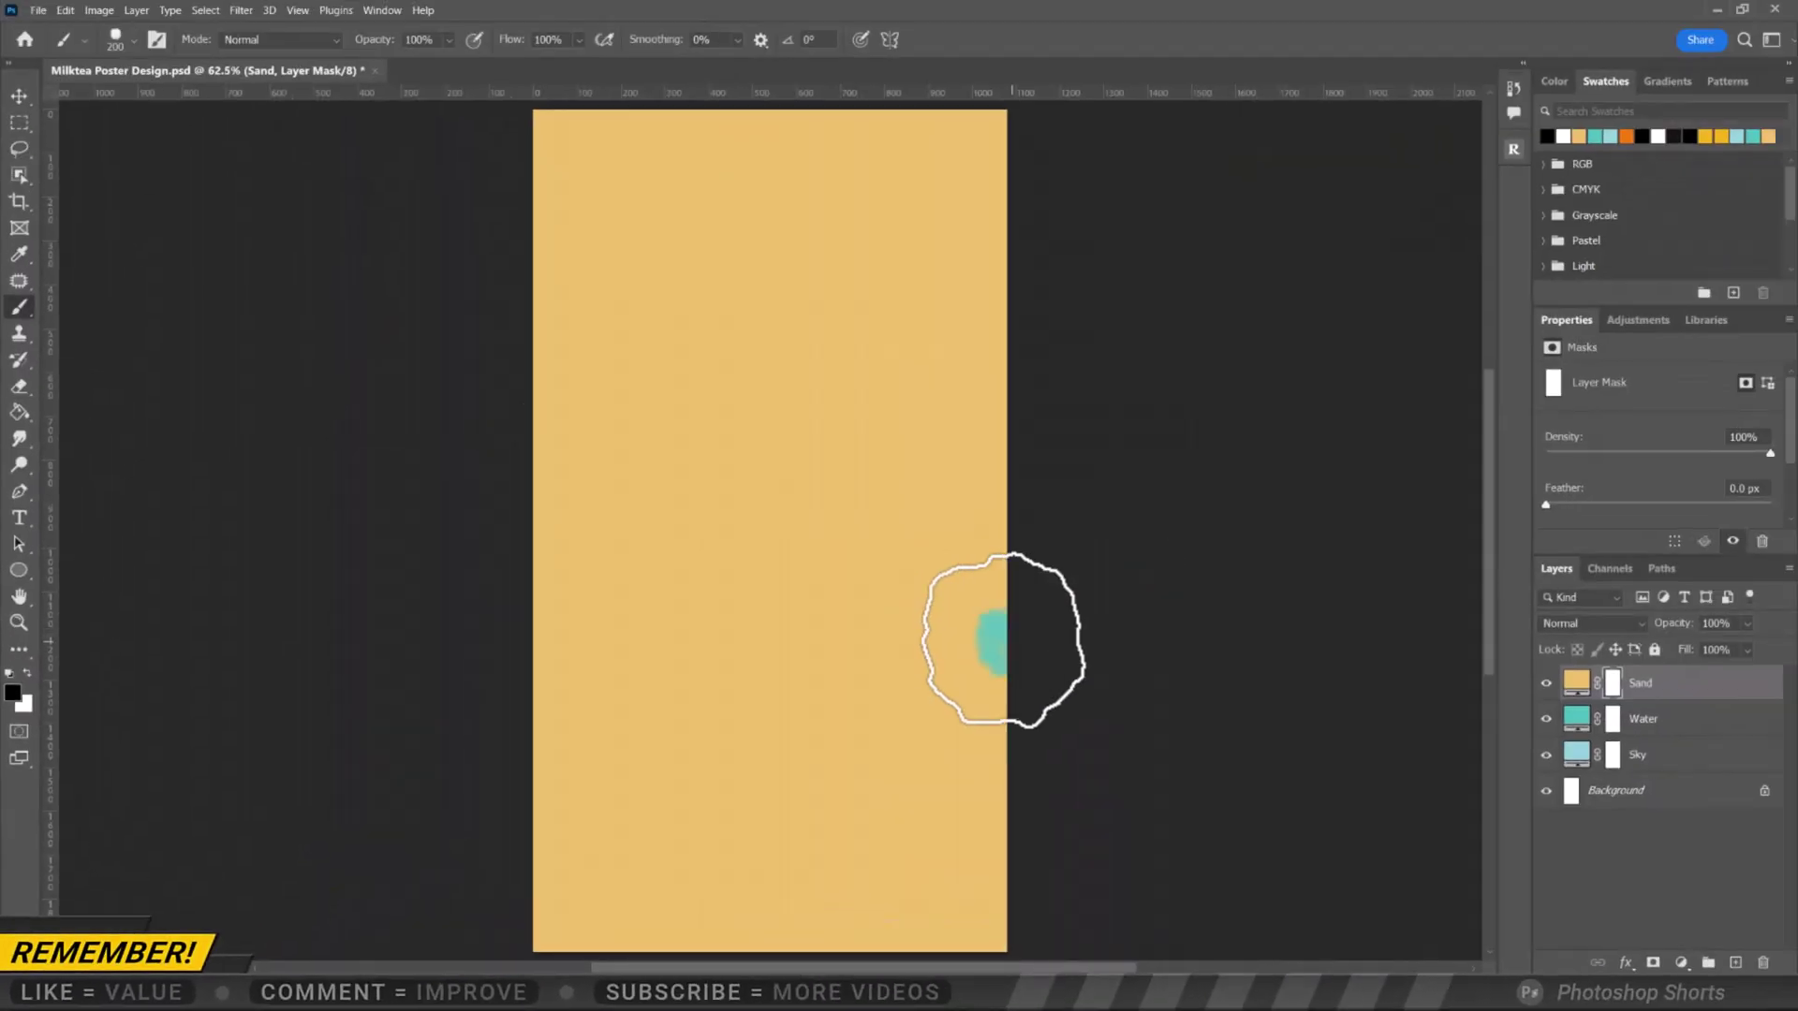
mouse_move(1004, 639)
mouse_down()
mouse_move(742, 627)
mouse_move(465, 666)
mouse_move(690, 622)
mouse_move(850, 618)
mouse_up()
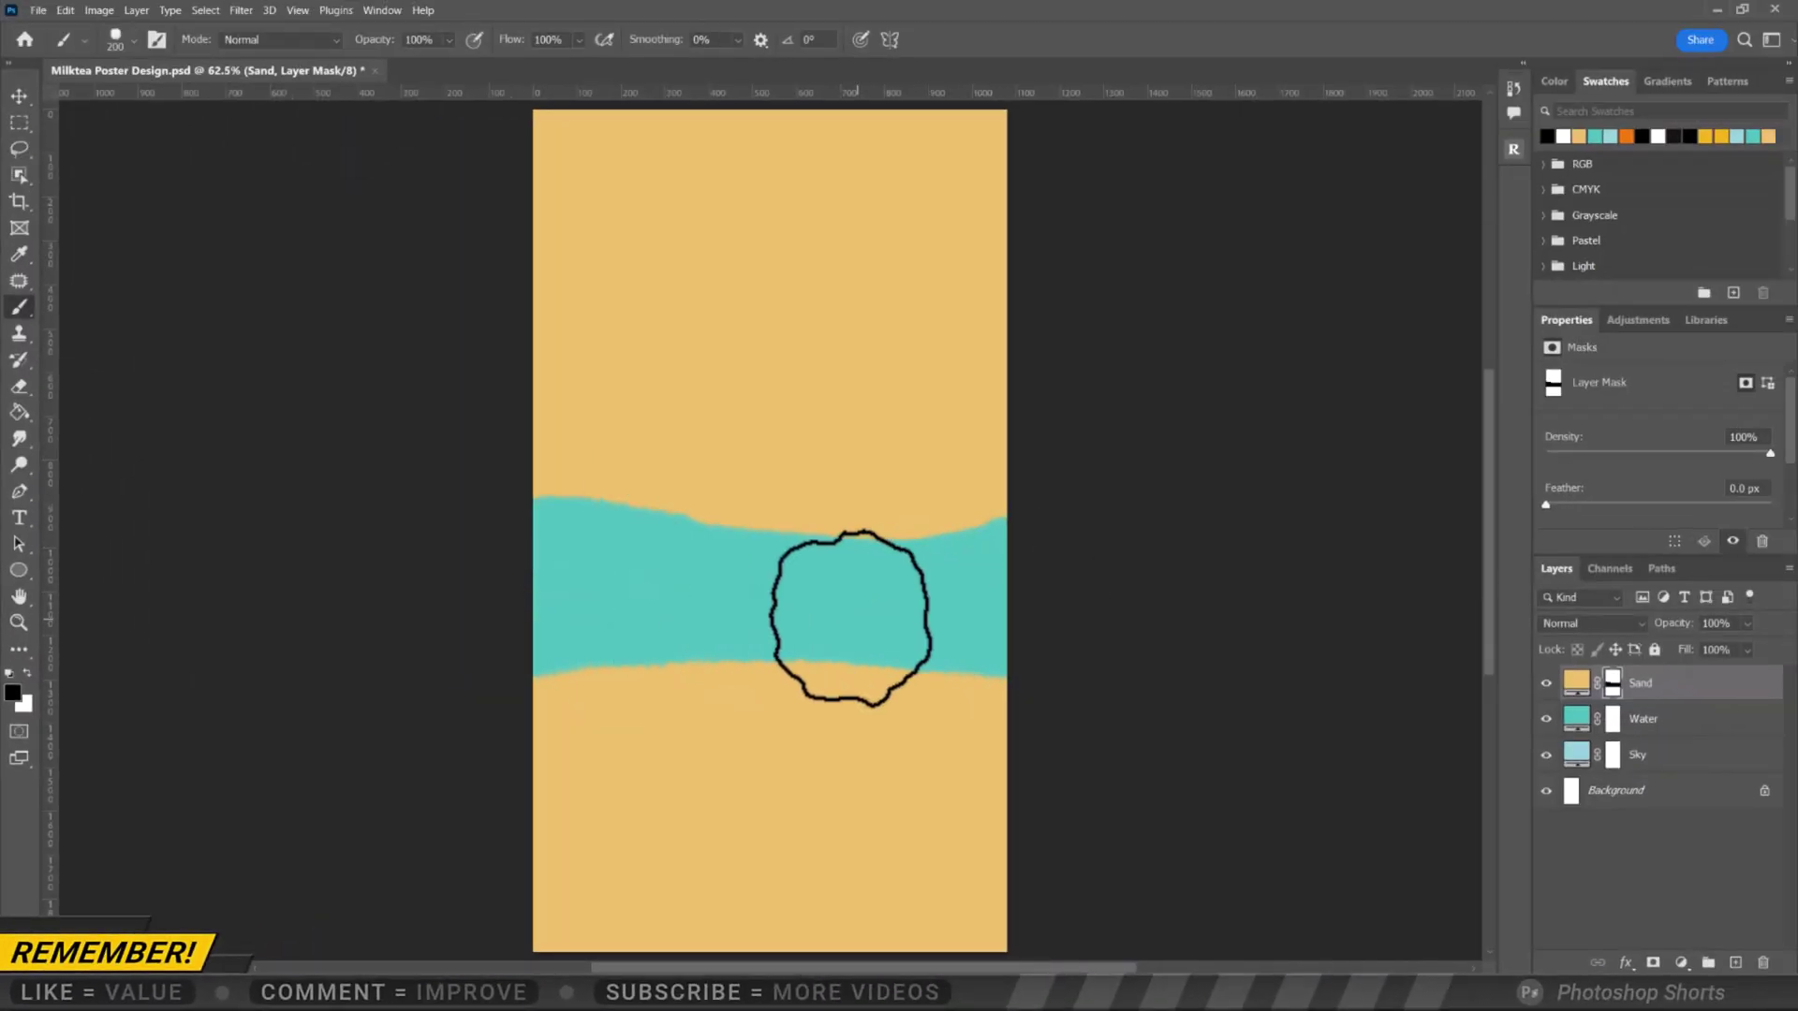
key(bracketright)
key(bracketright)
key(bracketright)
key(bracketright)
mouse_move(983, 582)
mouse_down()
mouse_move(549, 462)
mouse_move(823, 301)
mouse_move(735, 202)
mouse_move(843, 521)
mouse_up()
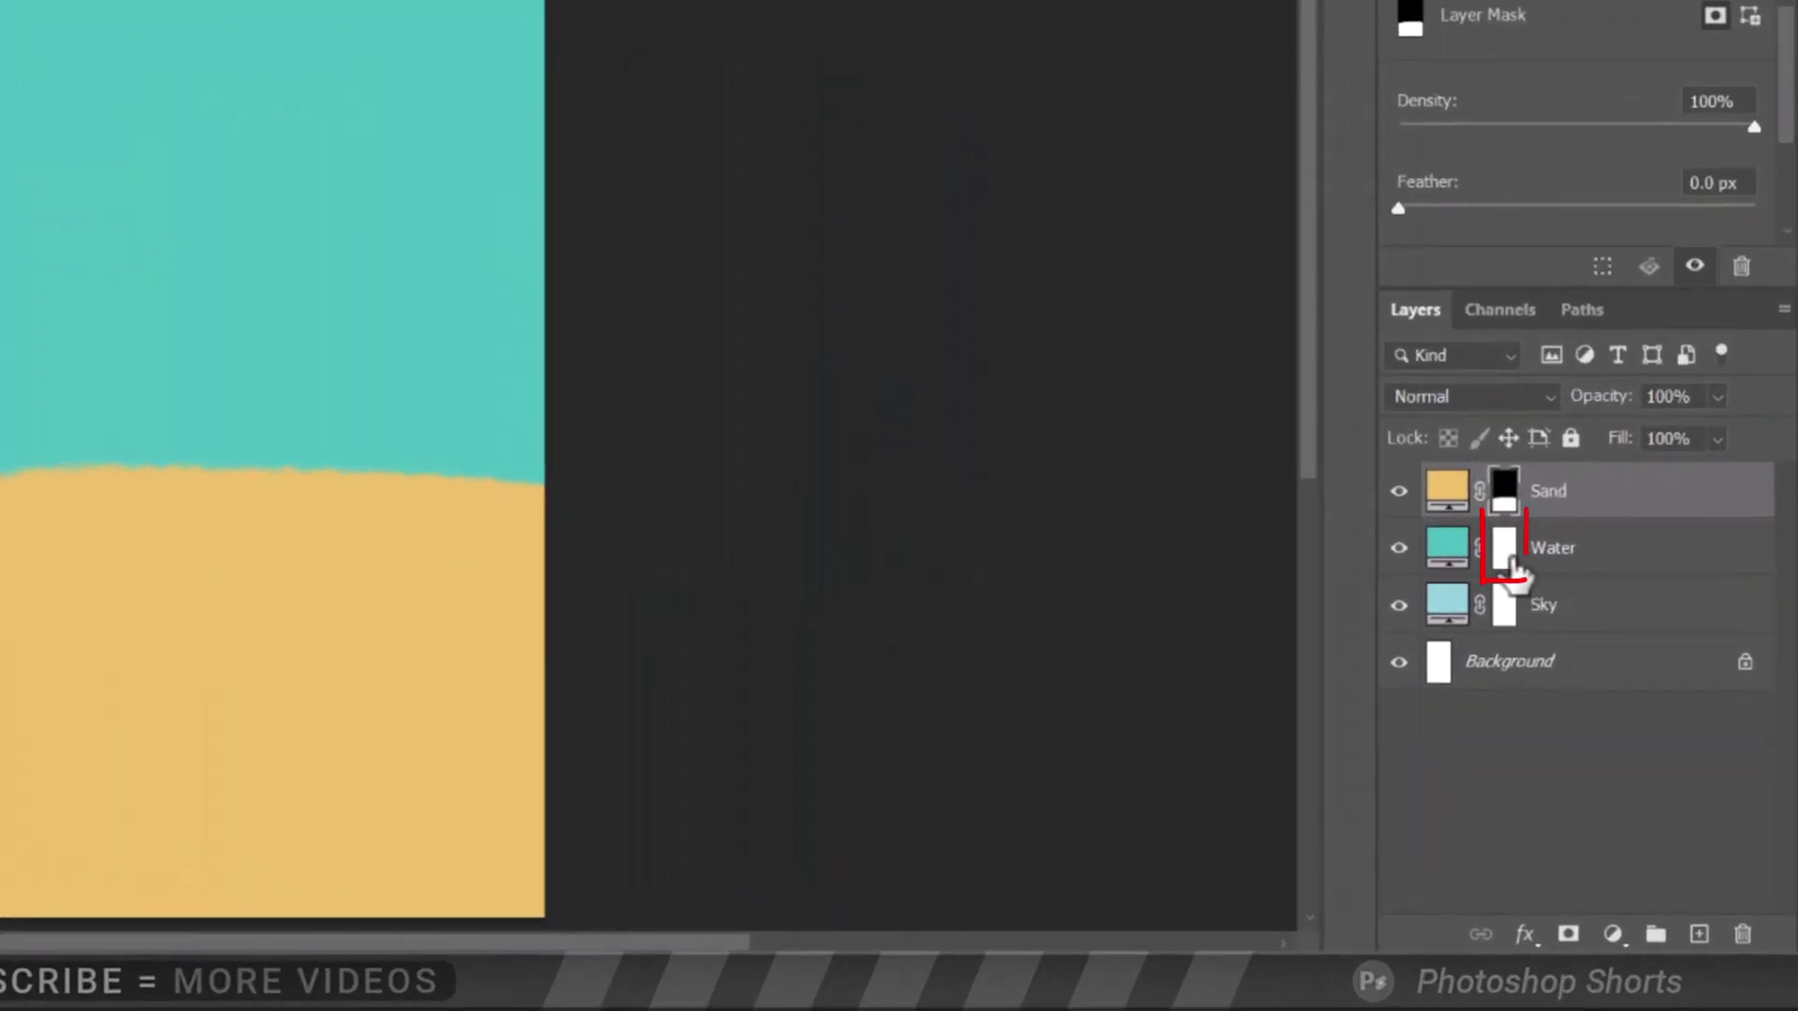
Paint a black band across the Water layer's mask above the shoreline, with a straight lower edge as the horizon
click(1508, 554)
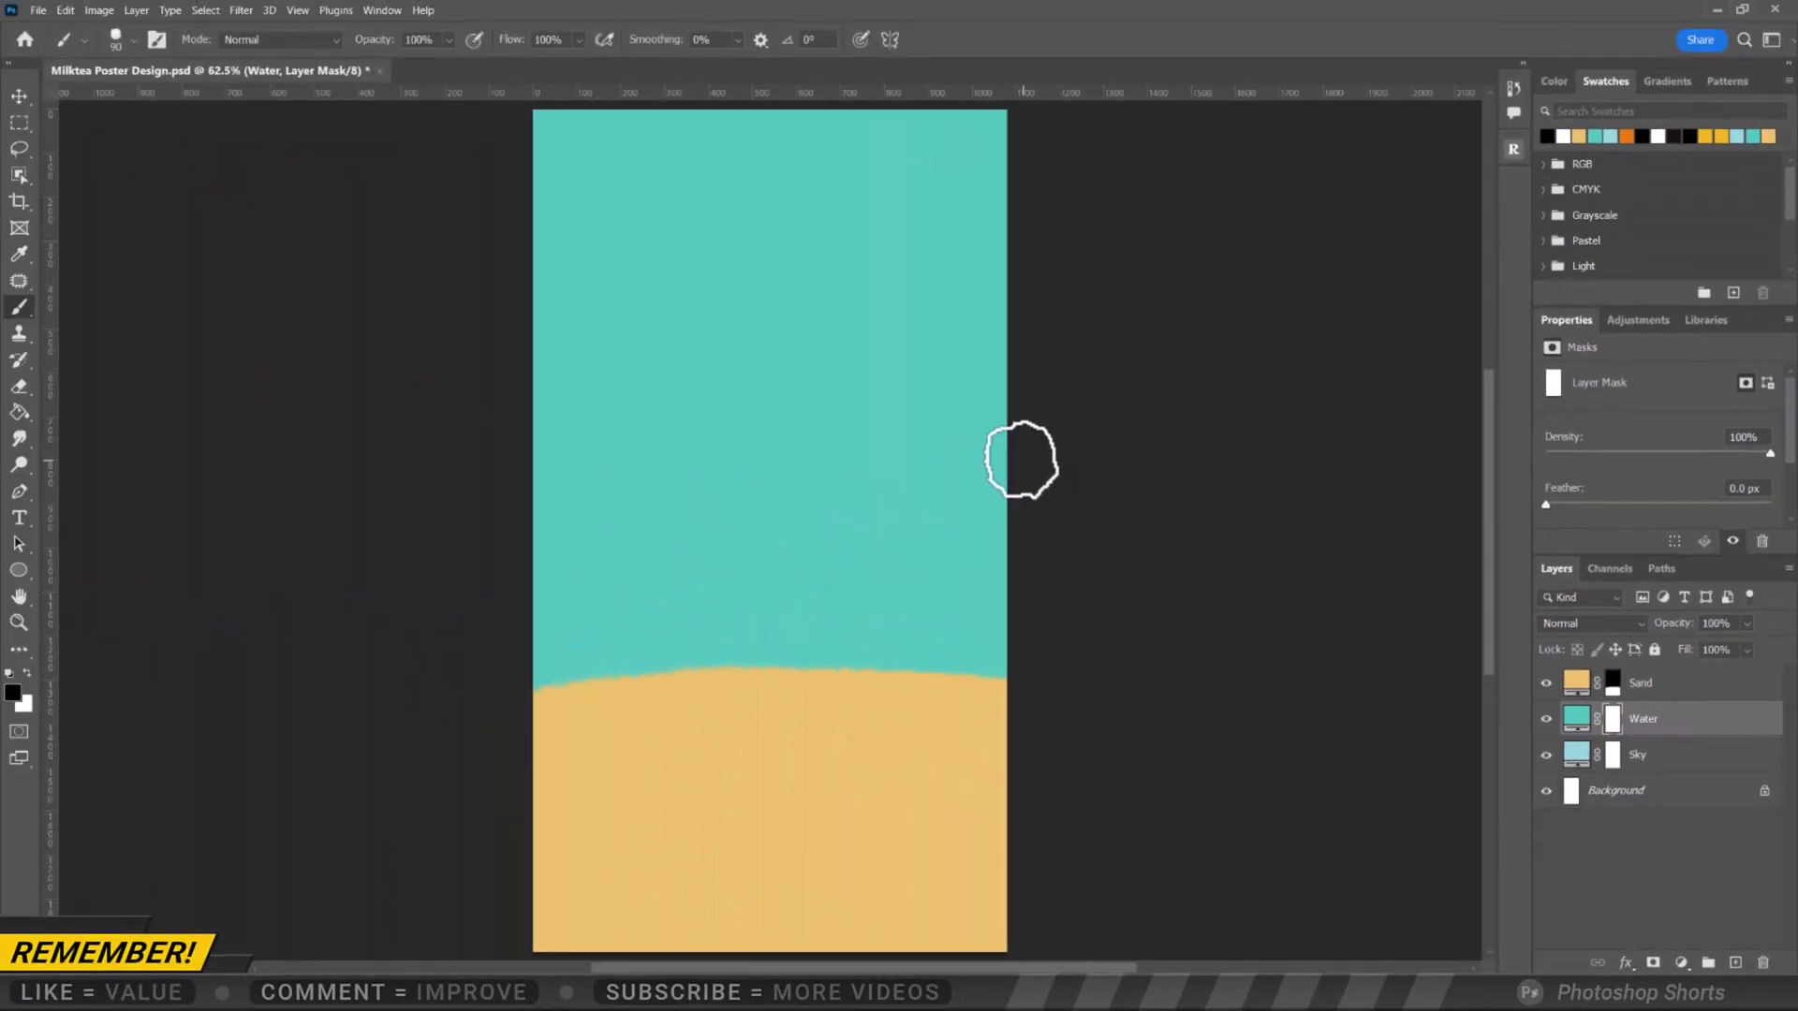
key(bracketright)
key(bracketright)
mouse_move(502, 422)
mouse_down()
mouse_move(1013, 429)
mouse_move(562, 373)
mouse_up()
Mask out the rest of the Water layer above the horizon with a 500 px brush, and reduce the brush to 90 px
key(bracketright)
key(bracketright)
key(bracketright)
key(bracketright)
key(bracketright)
key(bracketright)
key(bracketright)
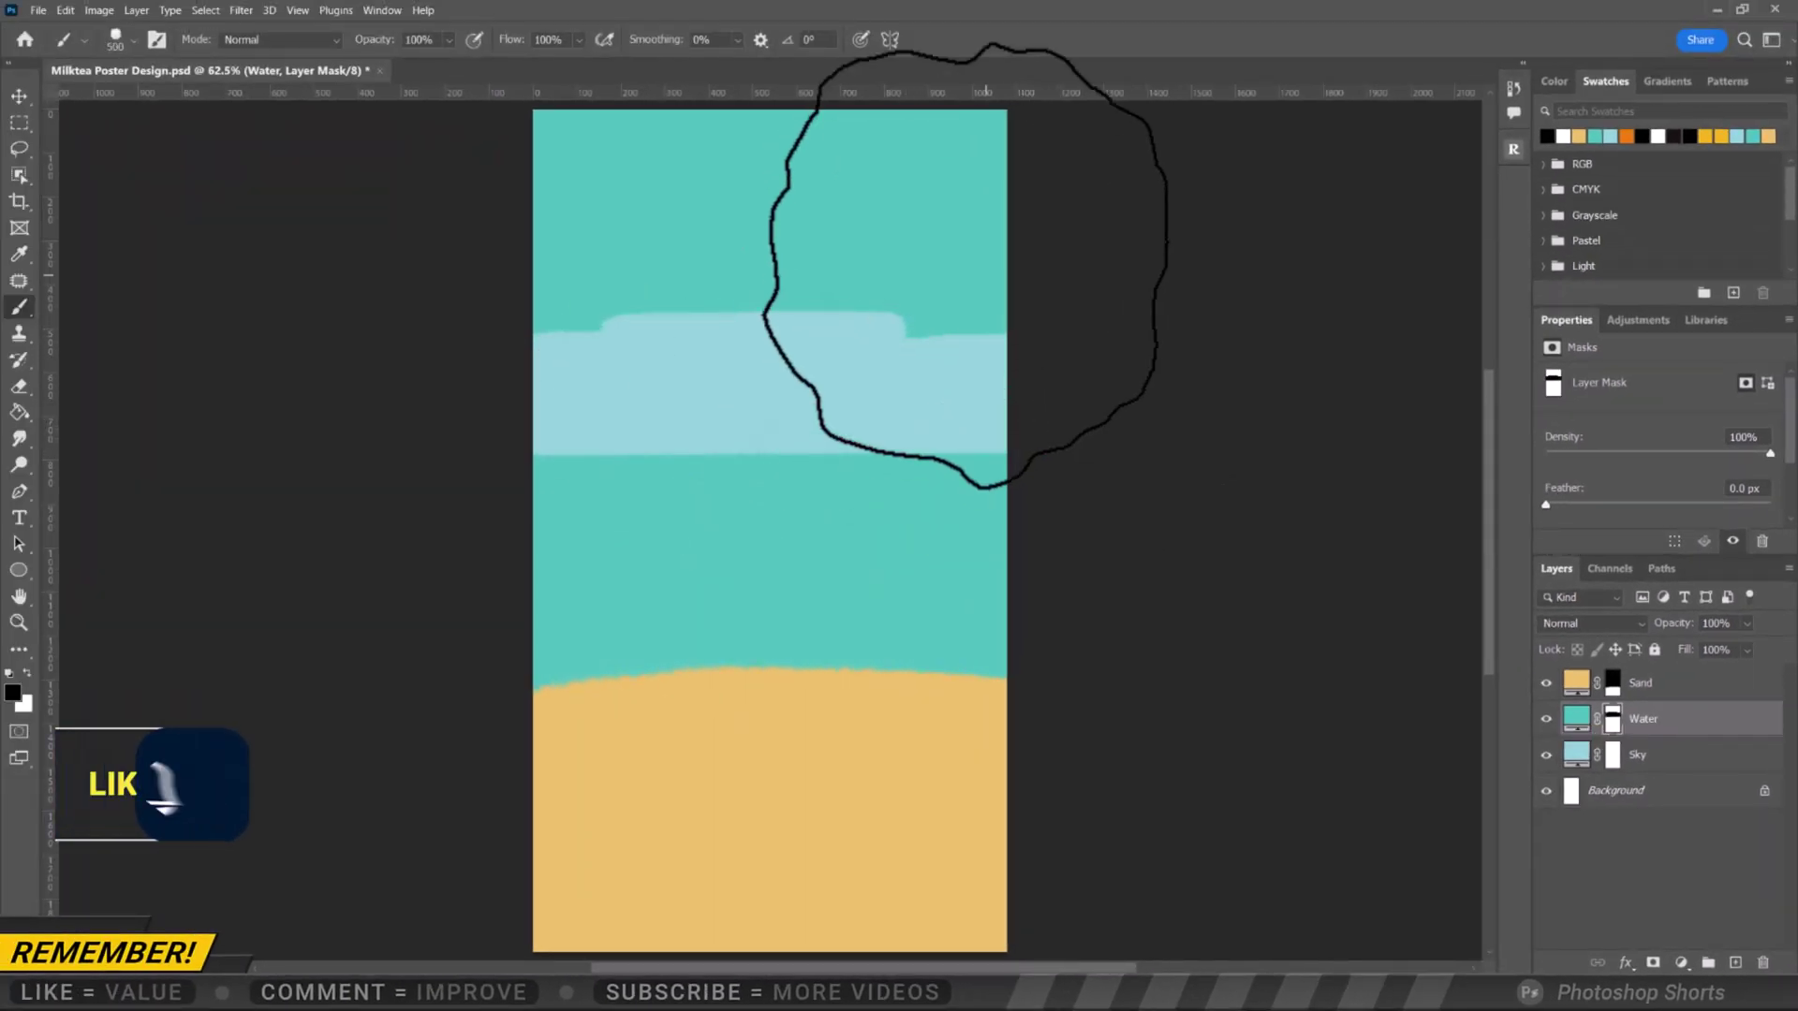
drag(965, 265, 479, 56)
key(bracketleft)
key(bracketleft)
key(bracketleft)
key(bracketleft)
key(bracketleft)
key(bracketleft)
key(bracketleft)
key(bracketleft)
key(bracketleft)
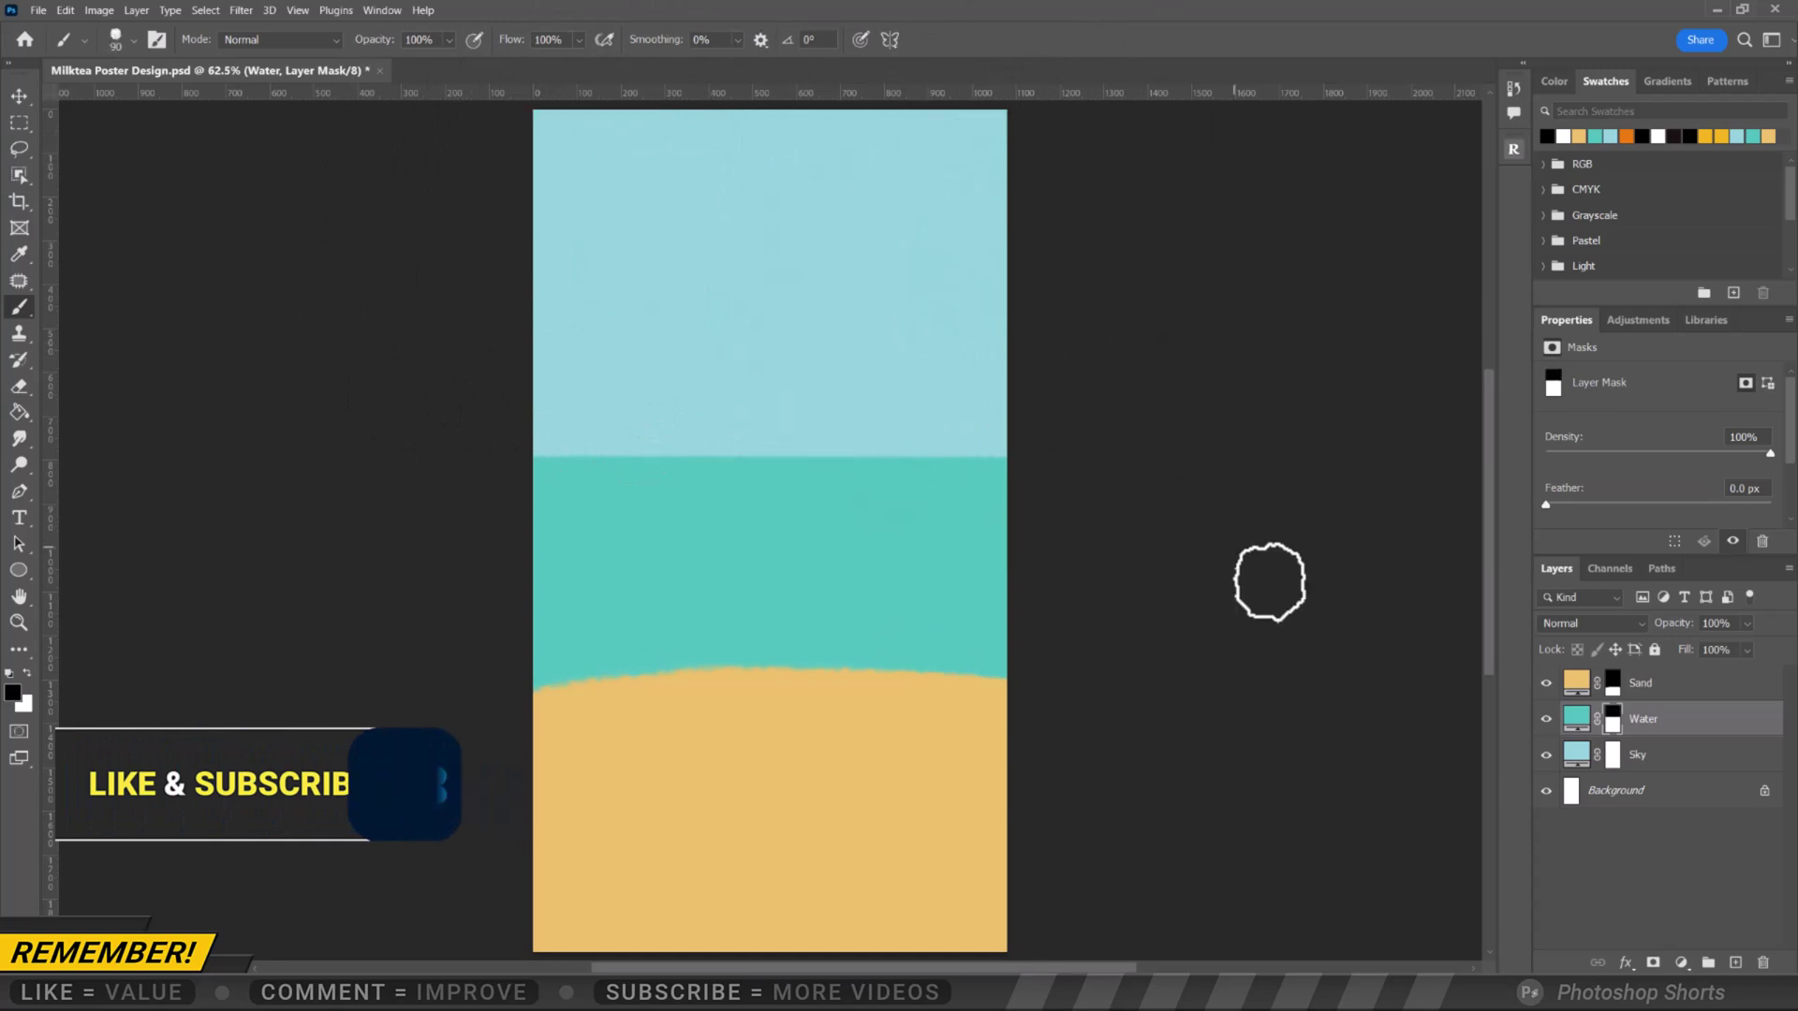
Place Milktea.png from the Milktea Poster Design folder above the Sand layer, centred on the poster
click(1674, 693)
key(alt+Tab)
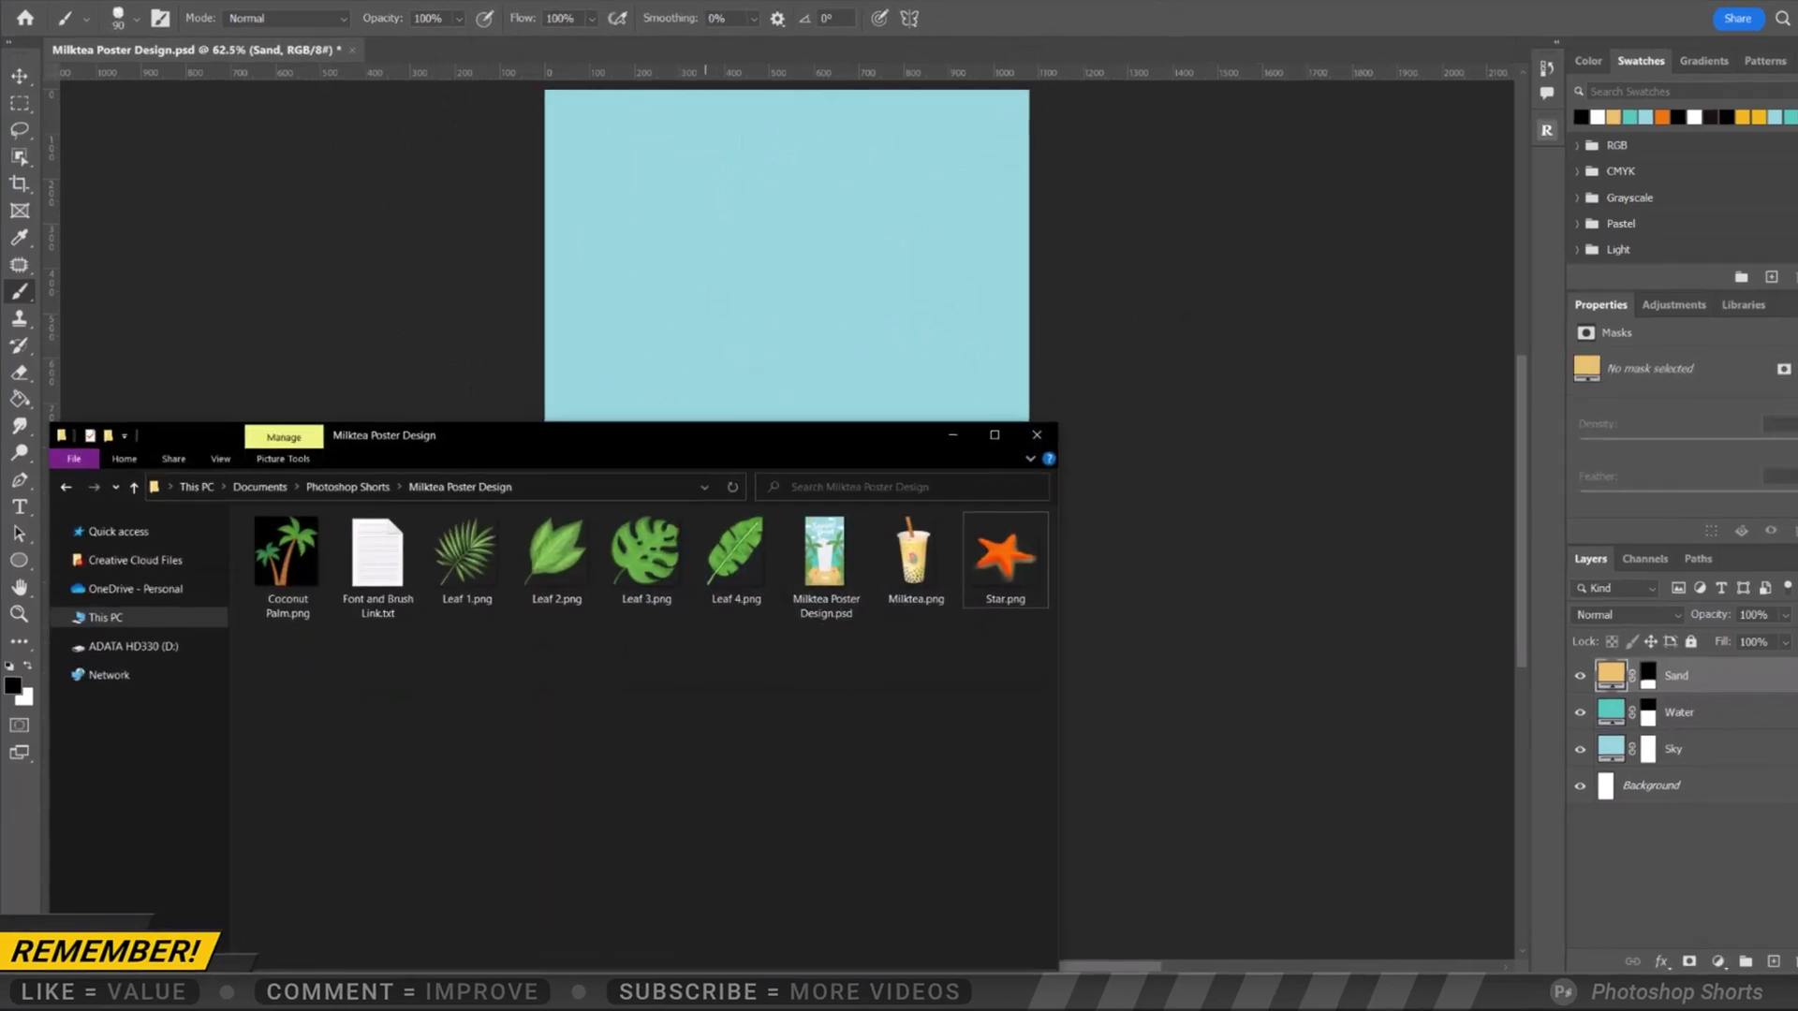
drag(1053, 496, 1014, 260)
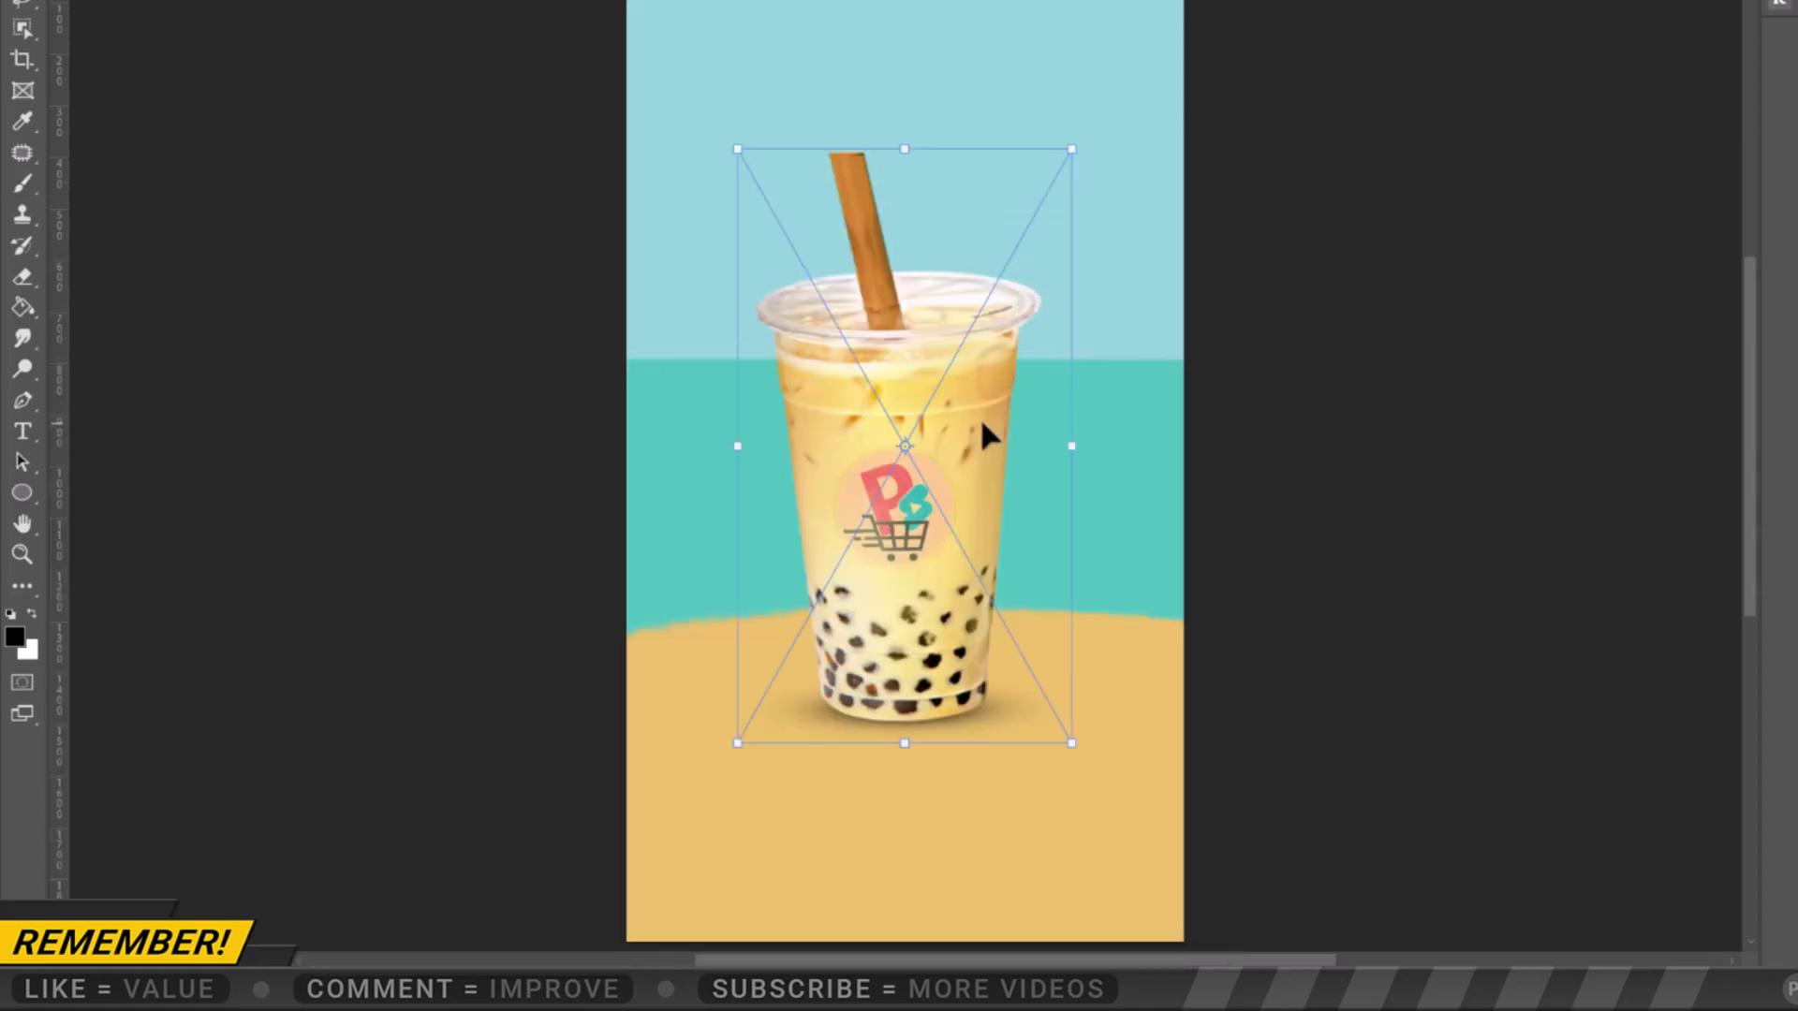
key(Return)
key(b)
Place Leaf 1.png from the project folder, scaled down in the poster's bottom-left corner
key(alt+Tab)
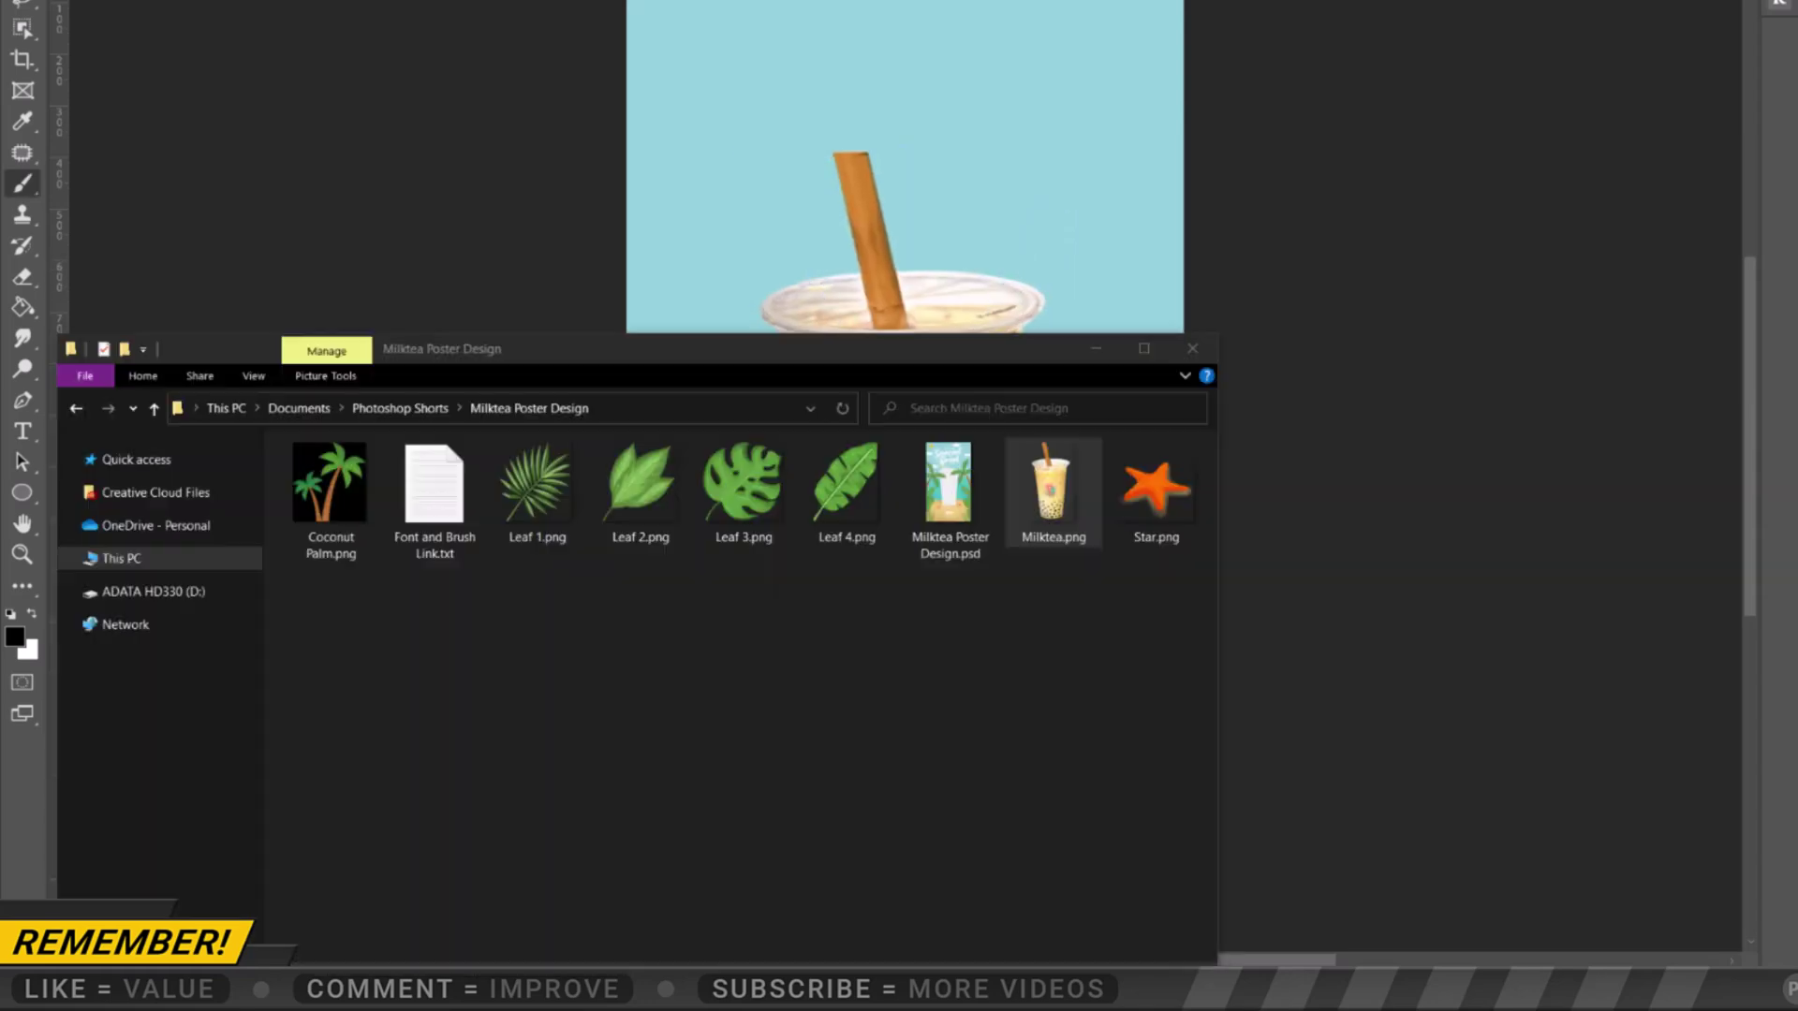
drag(543, 520, 899, 270)
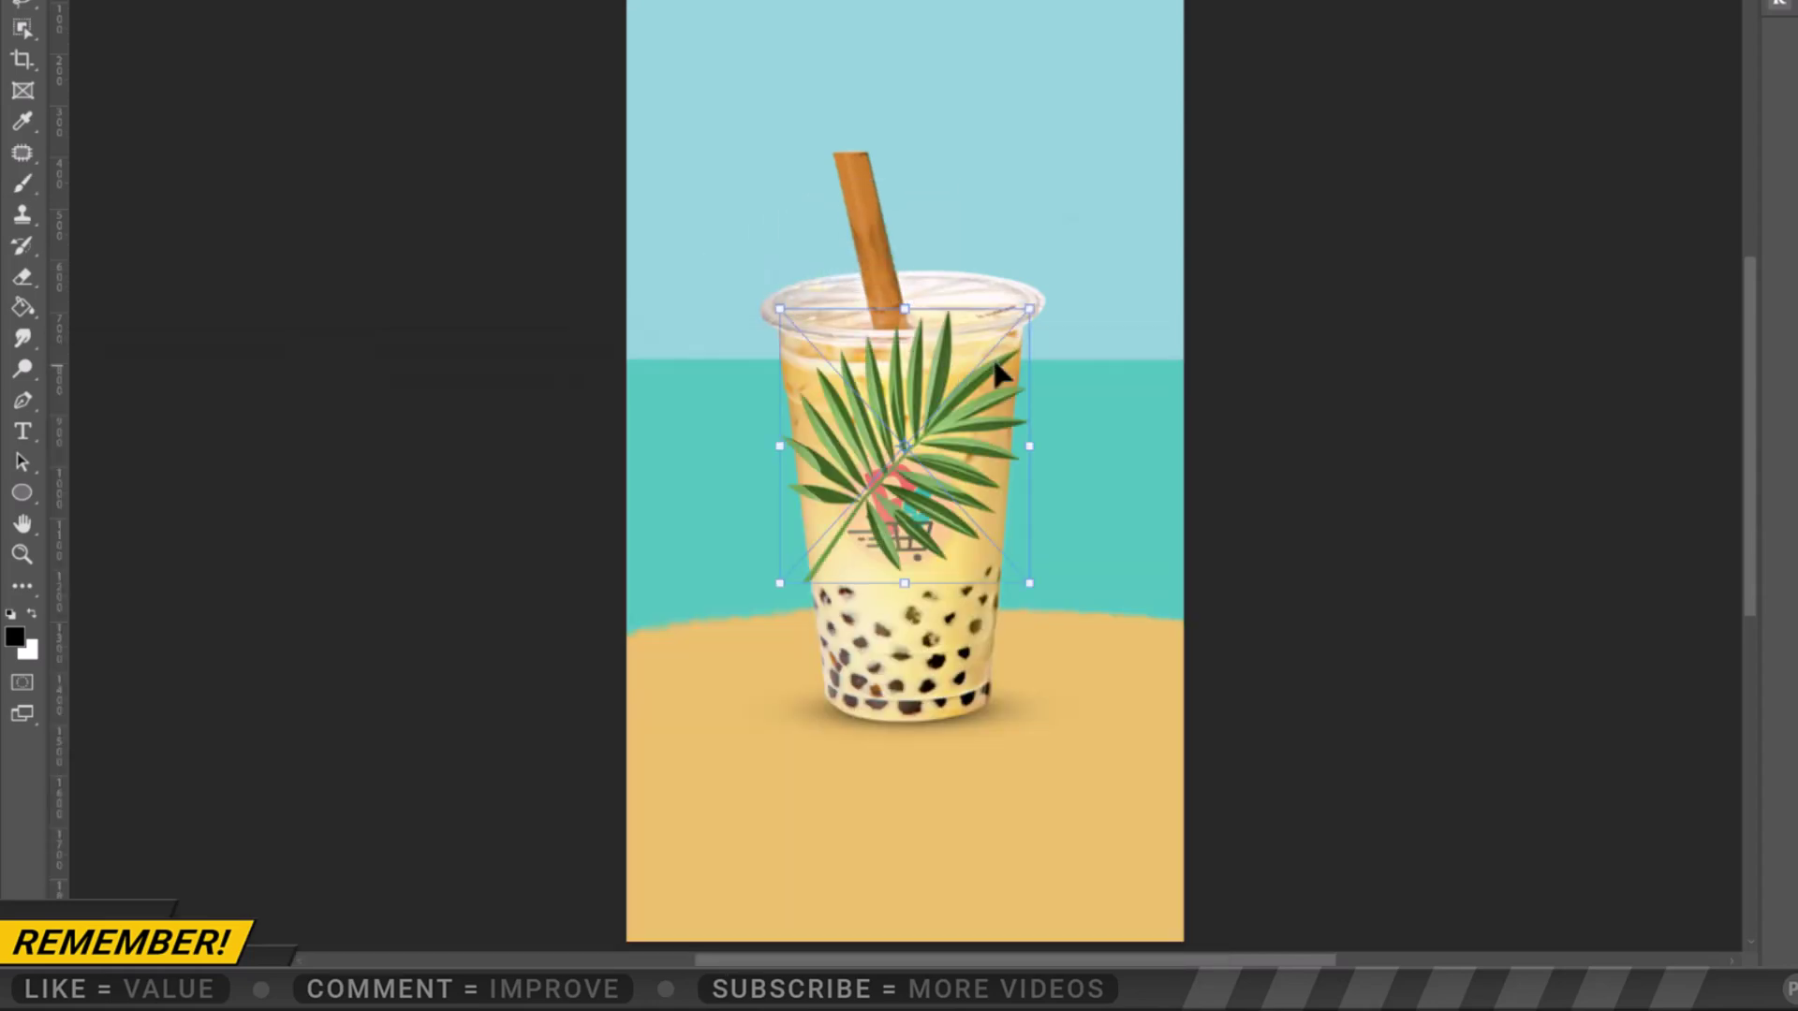
mouse_move(1029, 308)
mouse_down()
mouse_move(1007, 314)
mouse_move(720, 807)
mouse_move(695, 809)
mouse_move(755, 783)
mouse_up()
key(Return)
key(b)
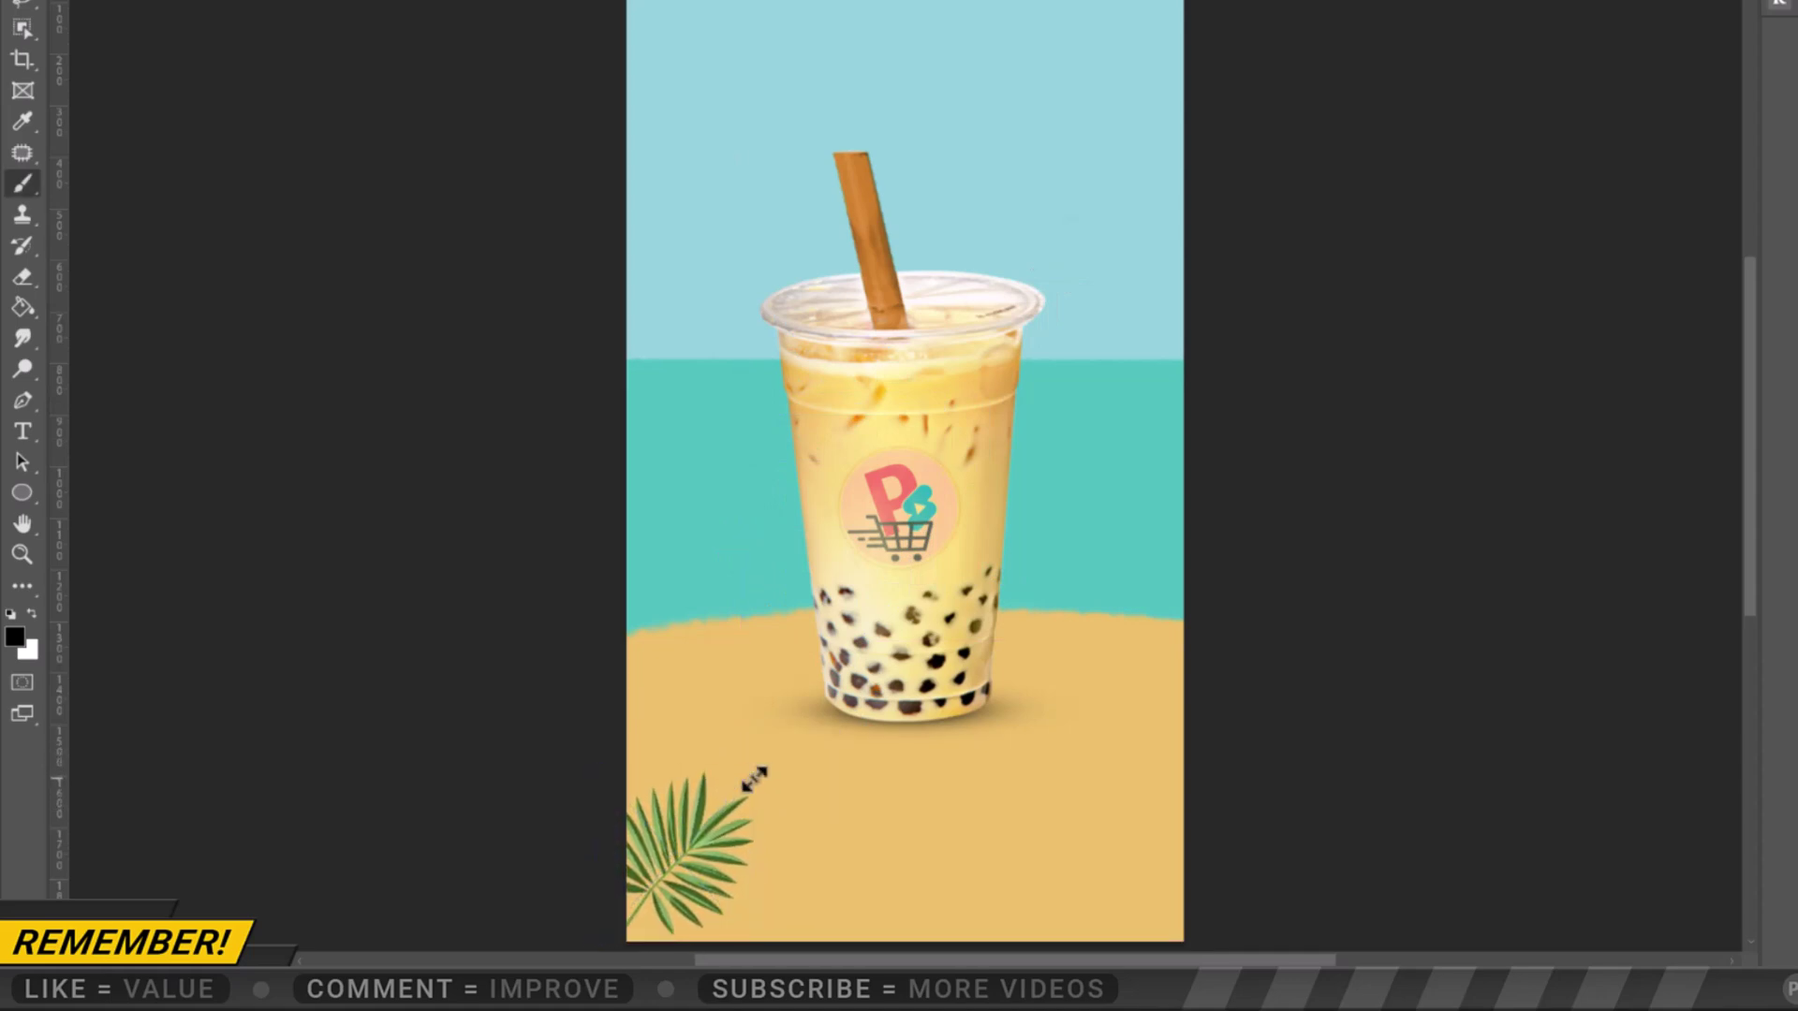
Place Leaf 2.png from the project folder, scaled down at the poster's left edge just above the palm leaf
click(777, 992)
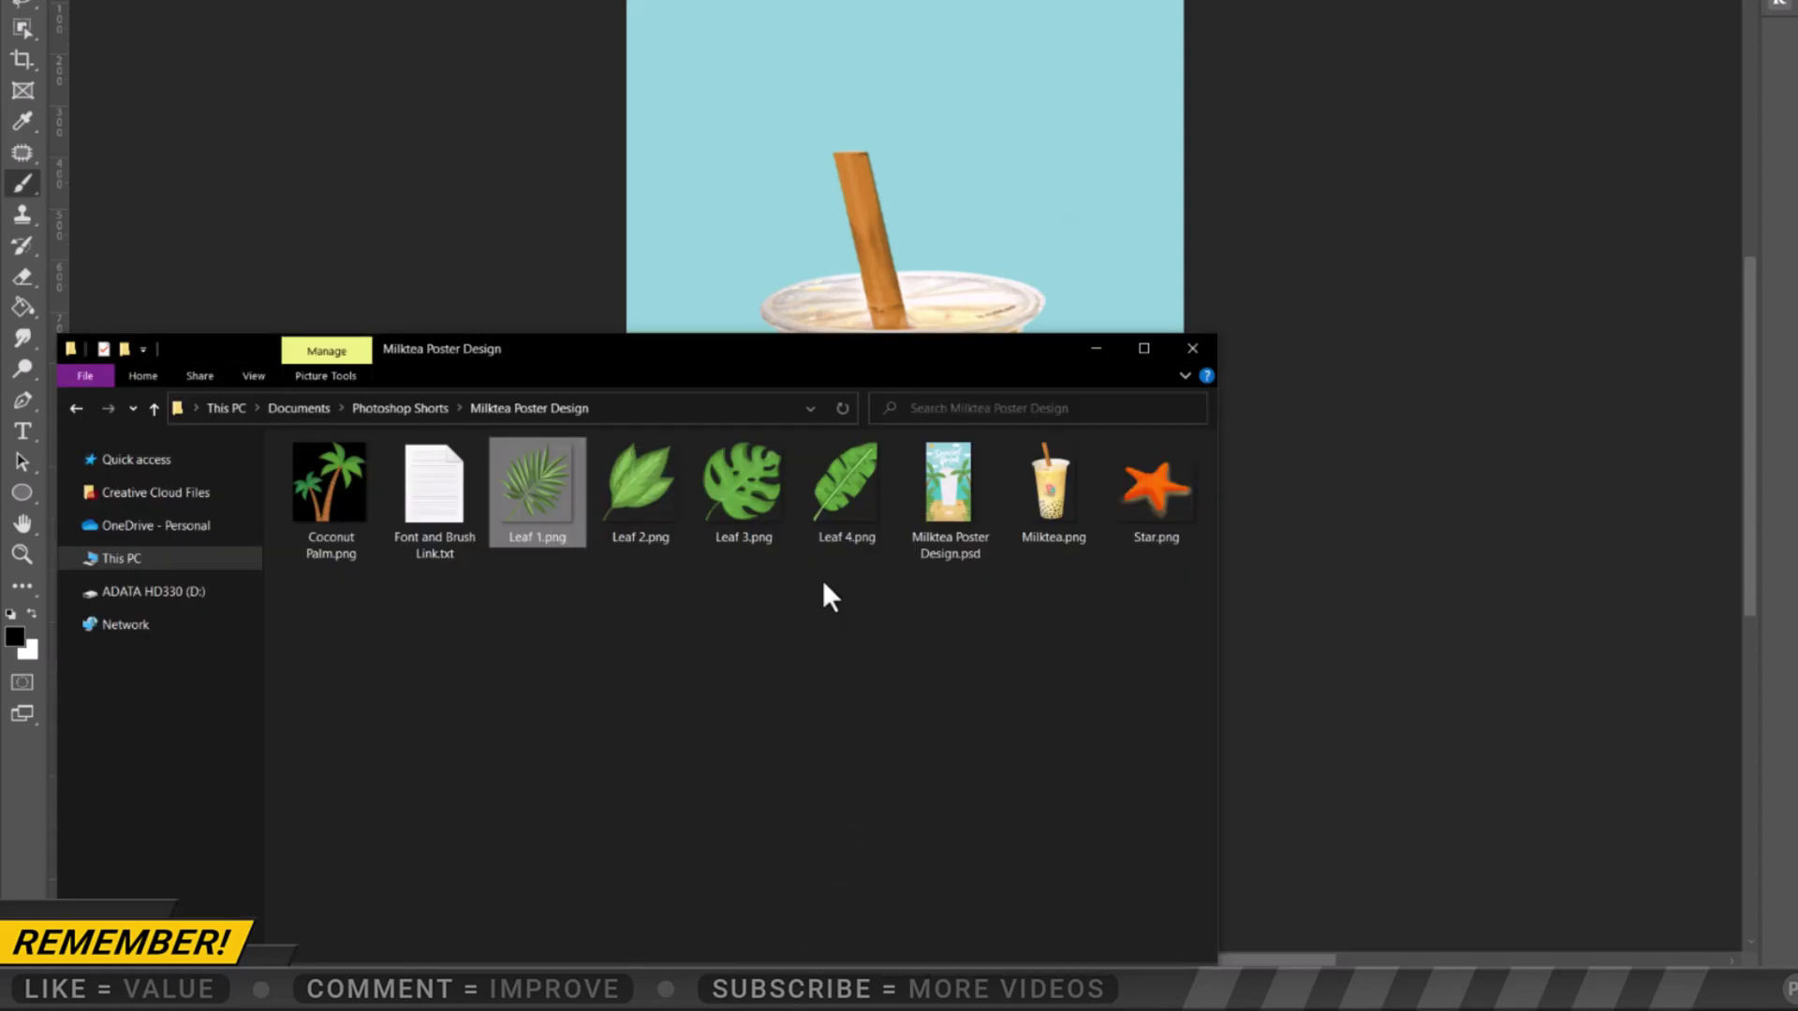
drag(650, 492, 828, 222)
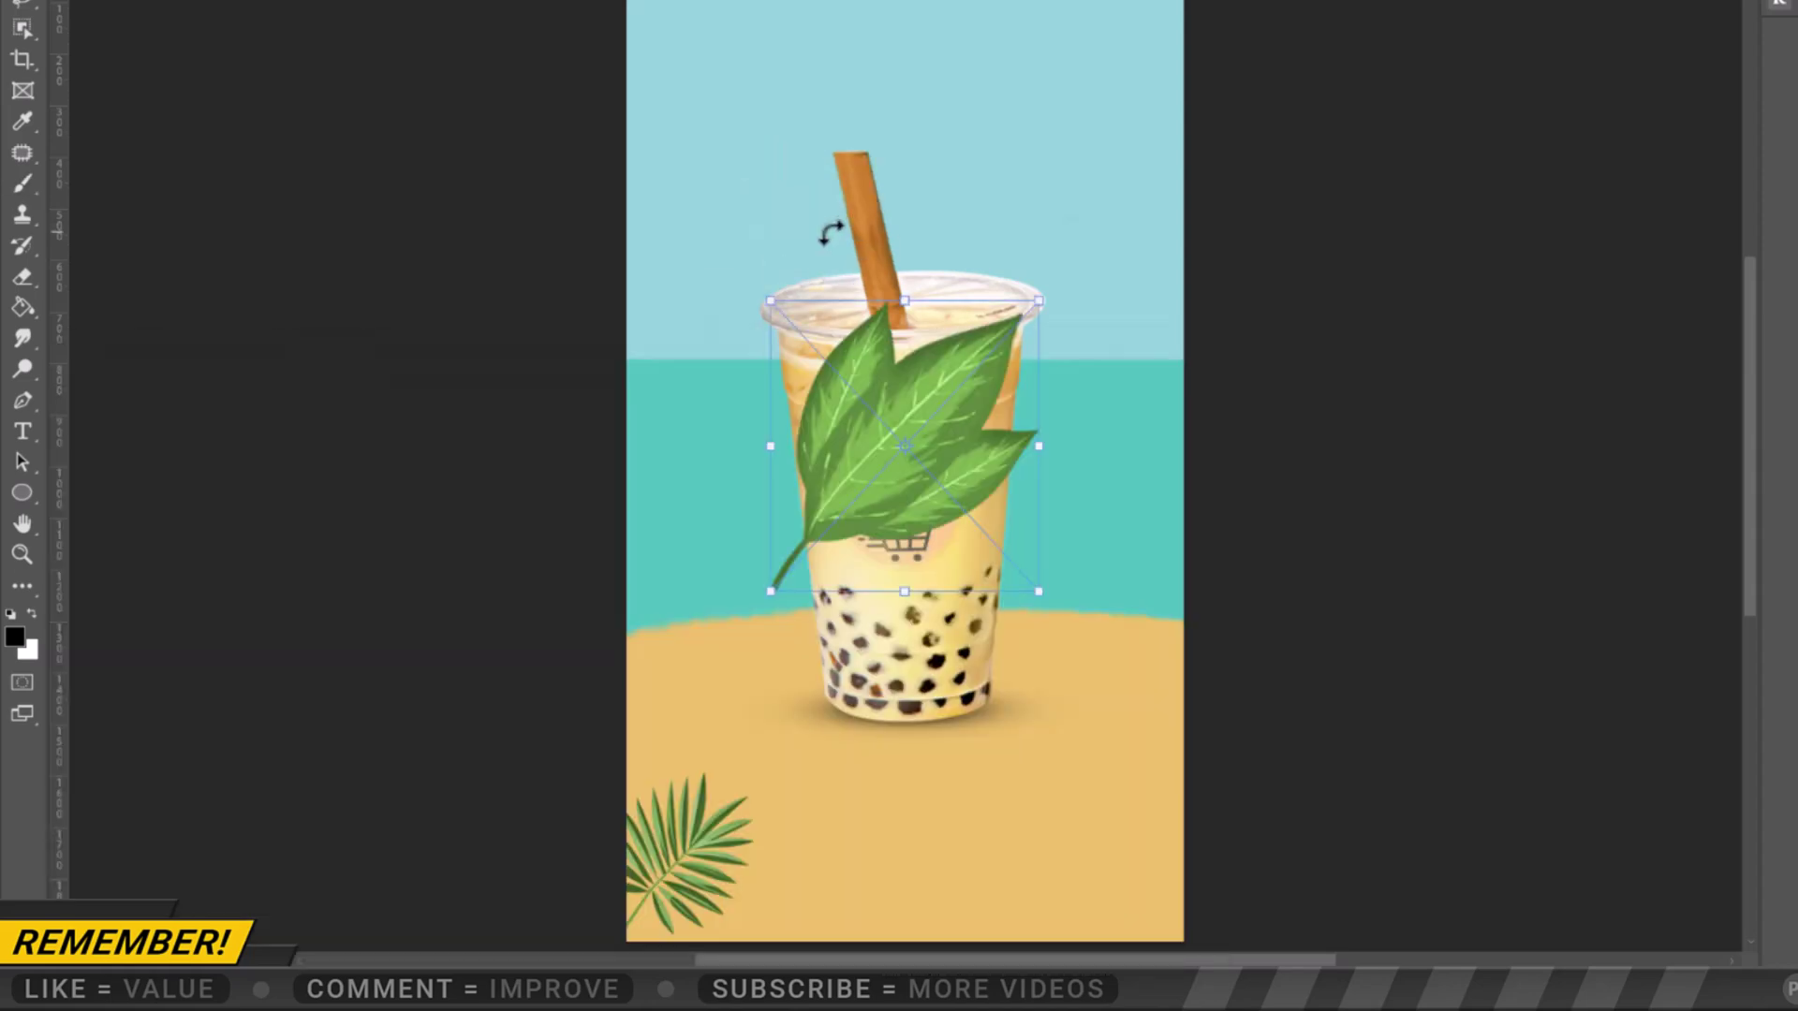
drag(1039, 300, 904, 478)
mouse_move(844, 541)
mouse_down()
mouse_move(716, 683)
mouse_move(706, 721)
mouse_move(740, 666)
mouse_move(693, 735)
mouse_up()
key(Return)
key(b)
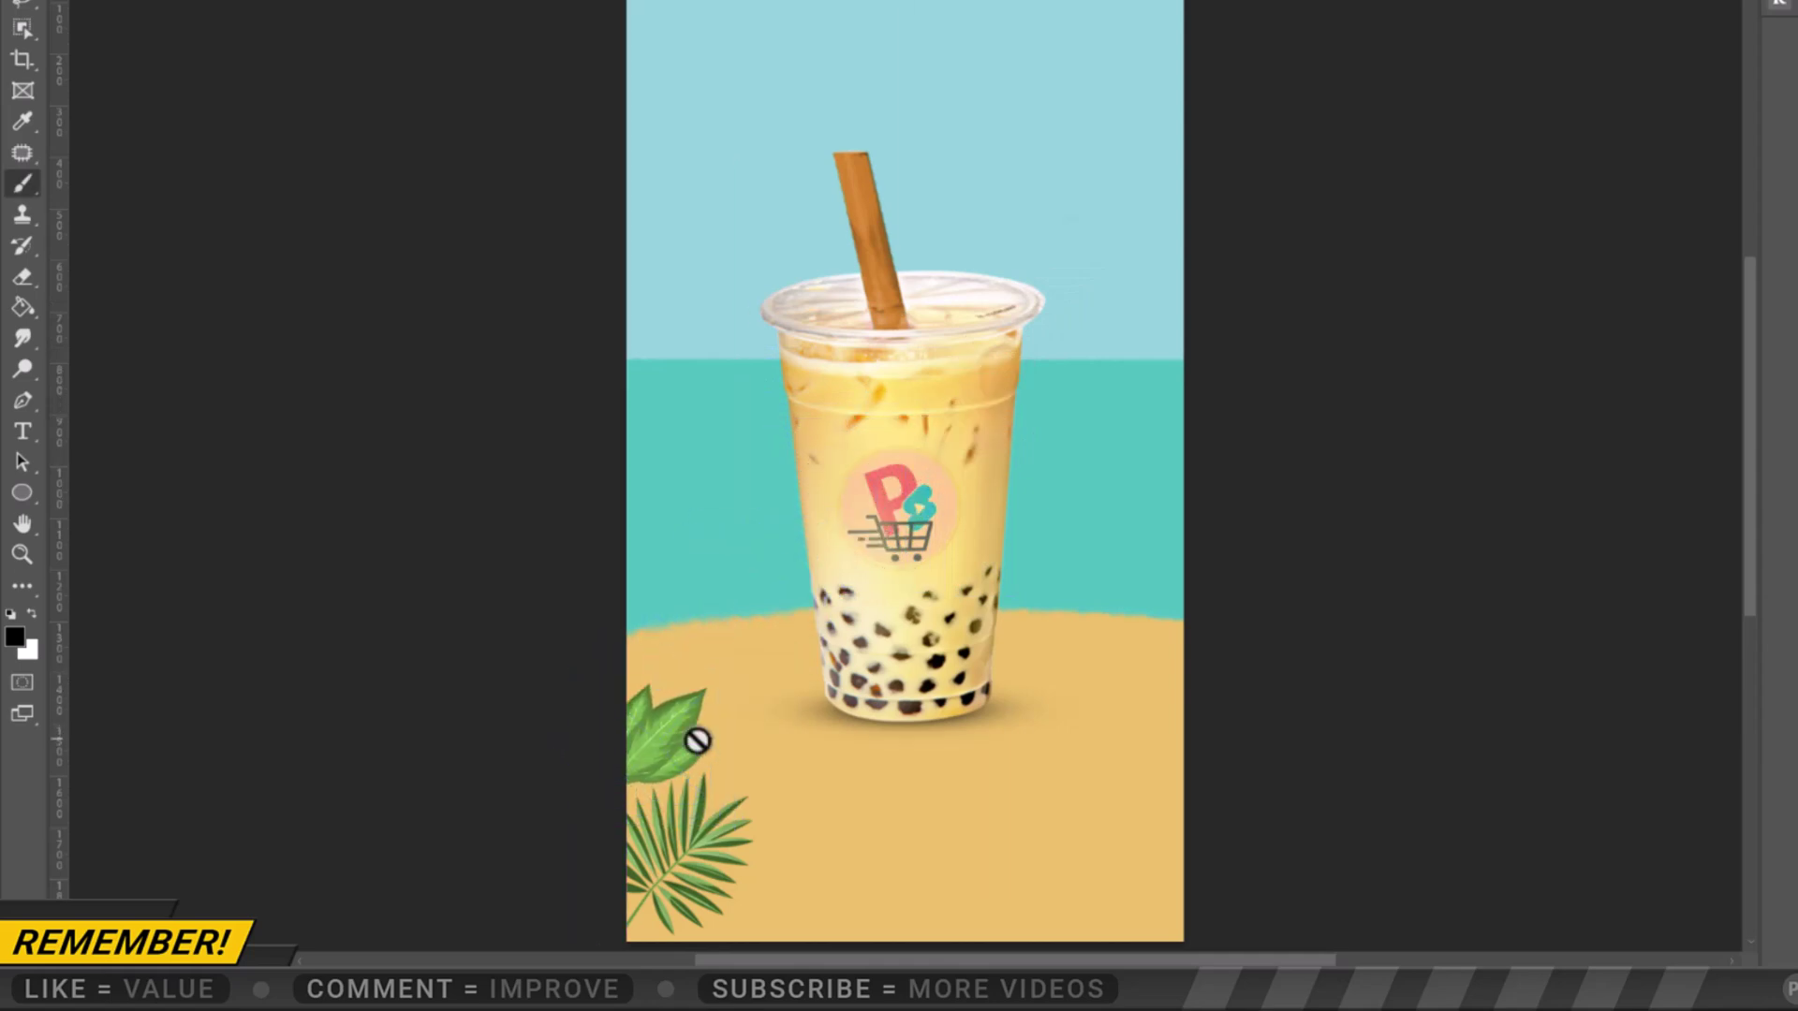
Place Leaf 3.png from the project folder, scaled down at the poster's left edge above the second leaf
key(alt+Tab)
drag(732, 511, 846, 225)
drag(885, 497, 715, 588)
mouse_move(740, 522)
mouse_down()
mouse_move(725, 535)
mouse_move(771, 542)
mouse_move(754, 522)
mouse_up()
key(Return)
key(b)
Place Leaf 4.png from the project folder at the poster's left edge above the third leaf, scaled to 51.22%
key(alt+Tab)
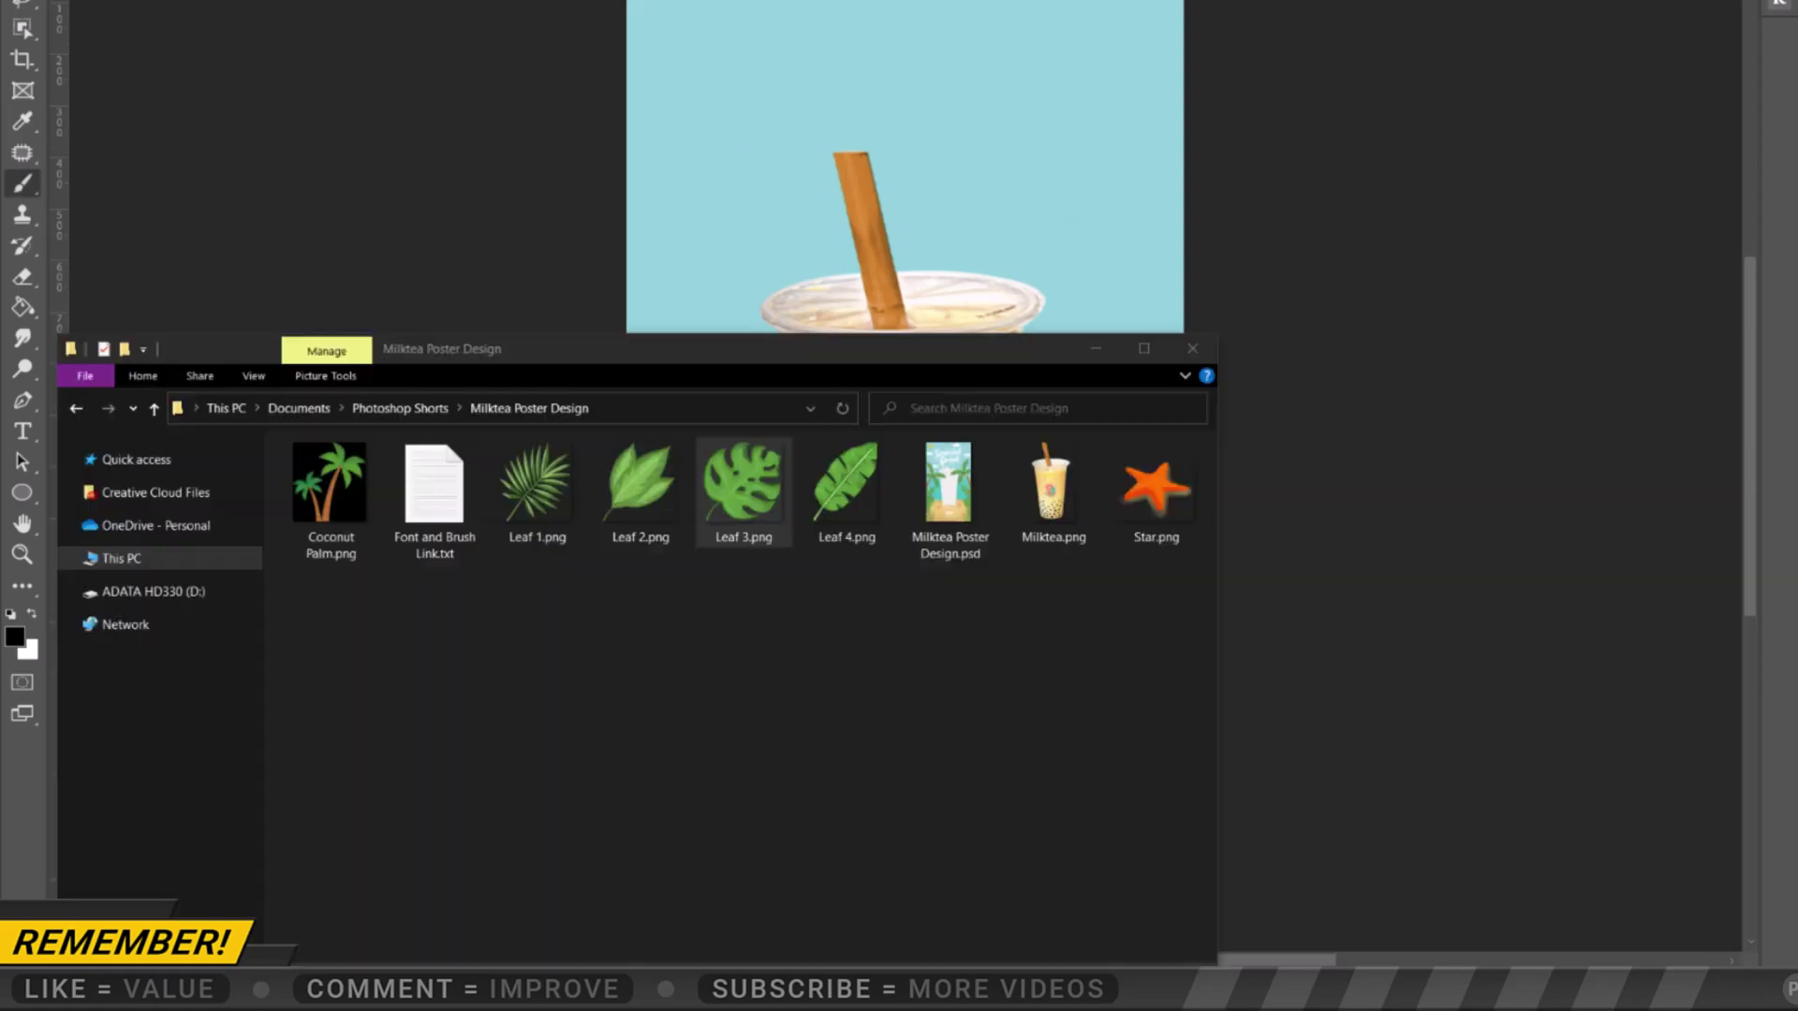
drag(839, 541, 840, 239)
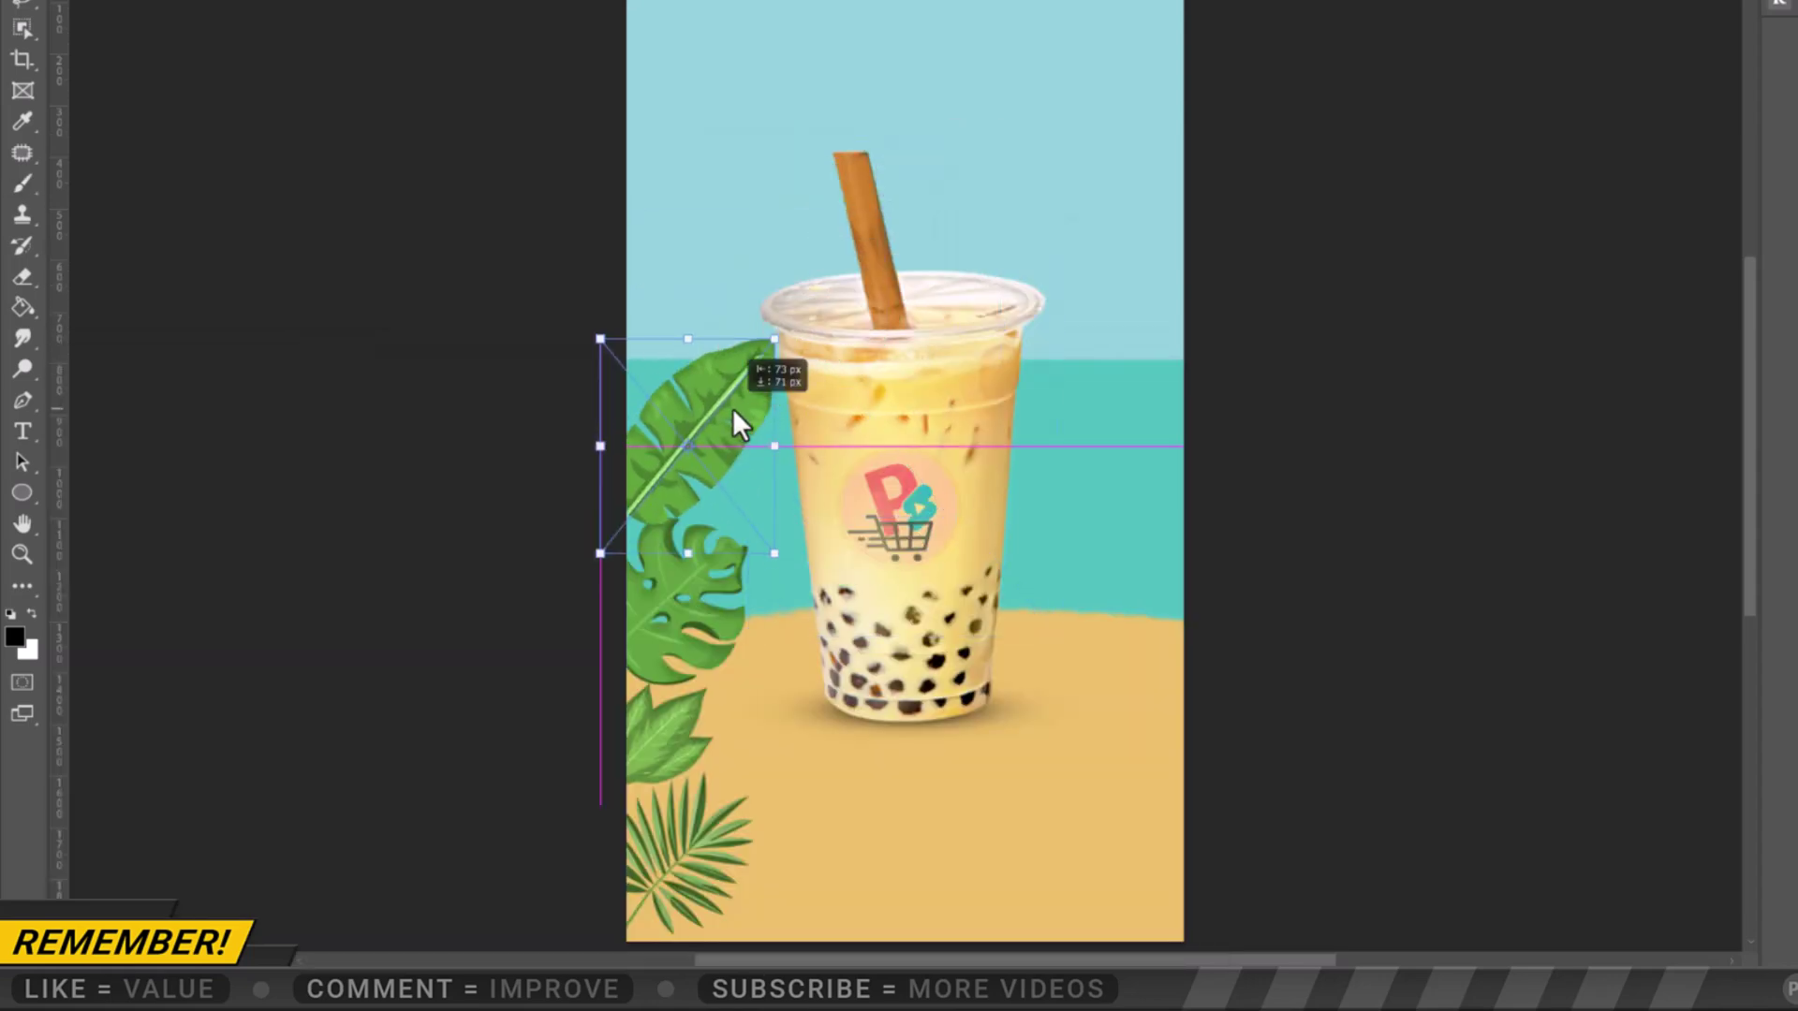
mouse_move(732, 408)
mouse_down()
mouse_move(725, 435)
mouse_move(734, 419)
mouse_up()
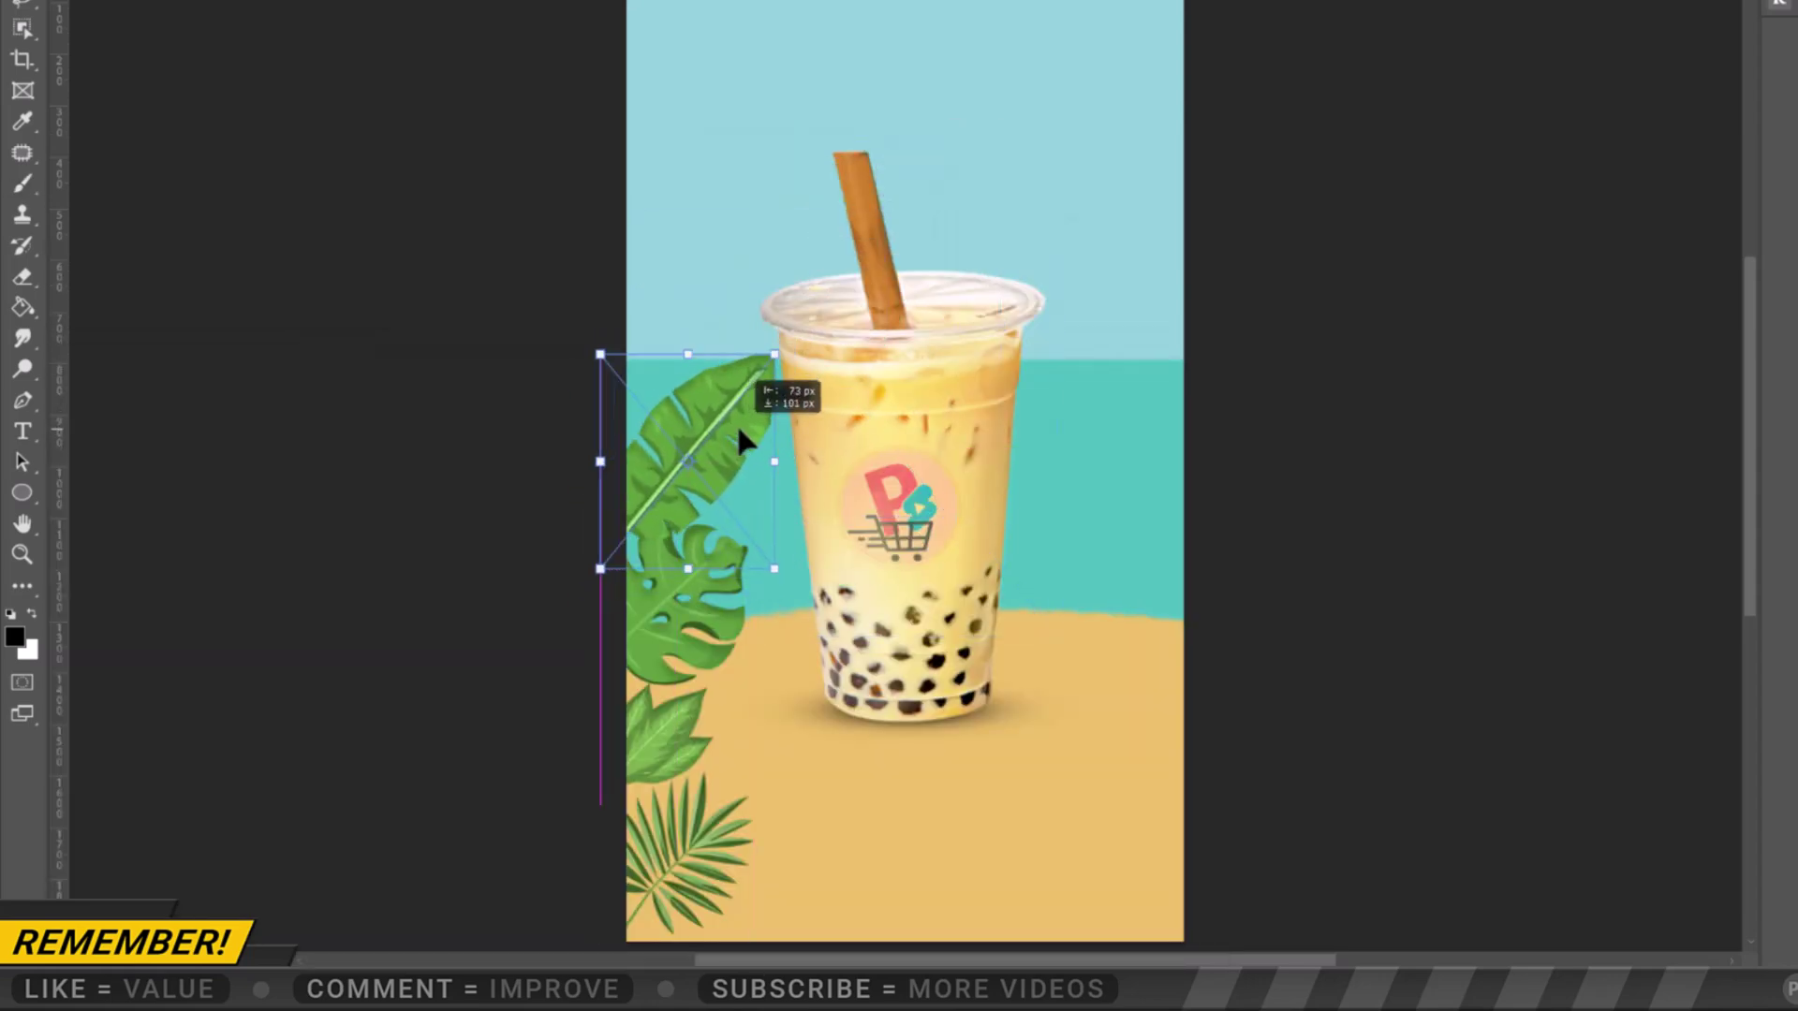
drag(775, 364, 761, 372)
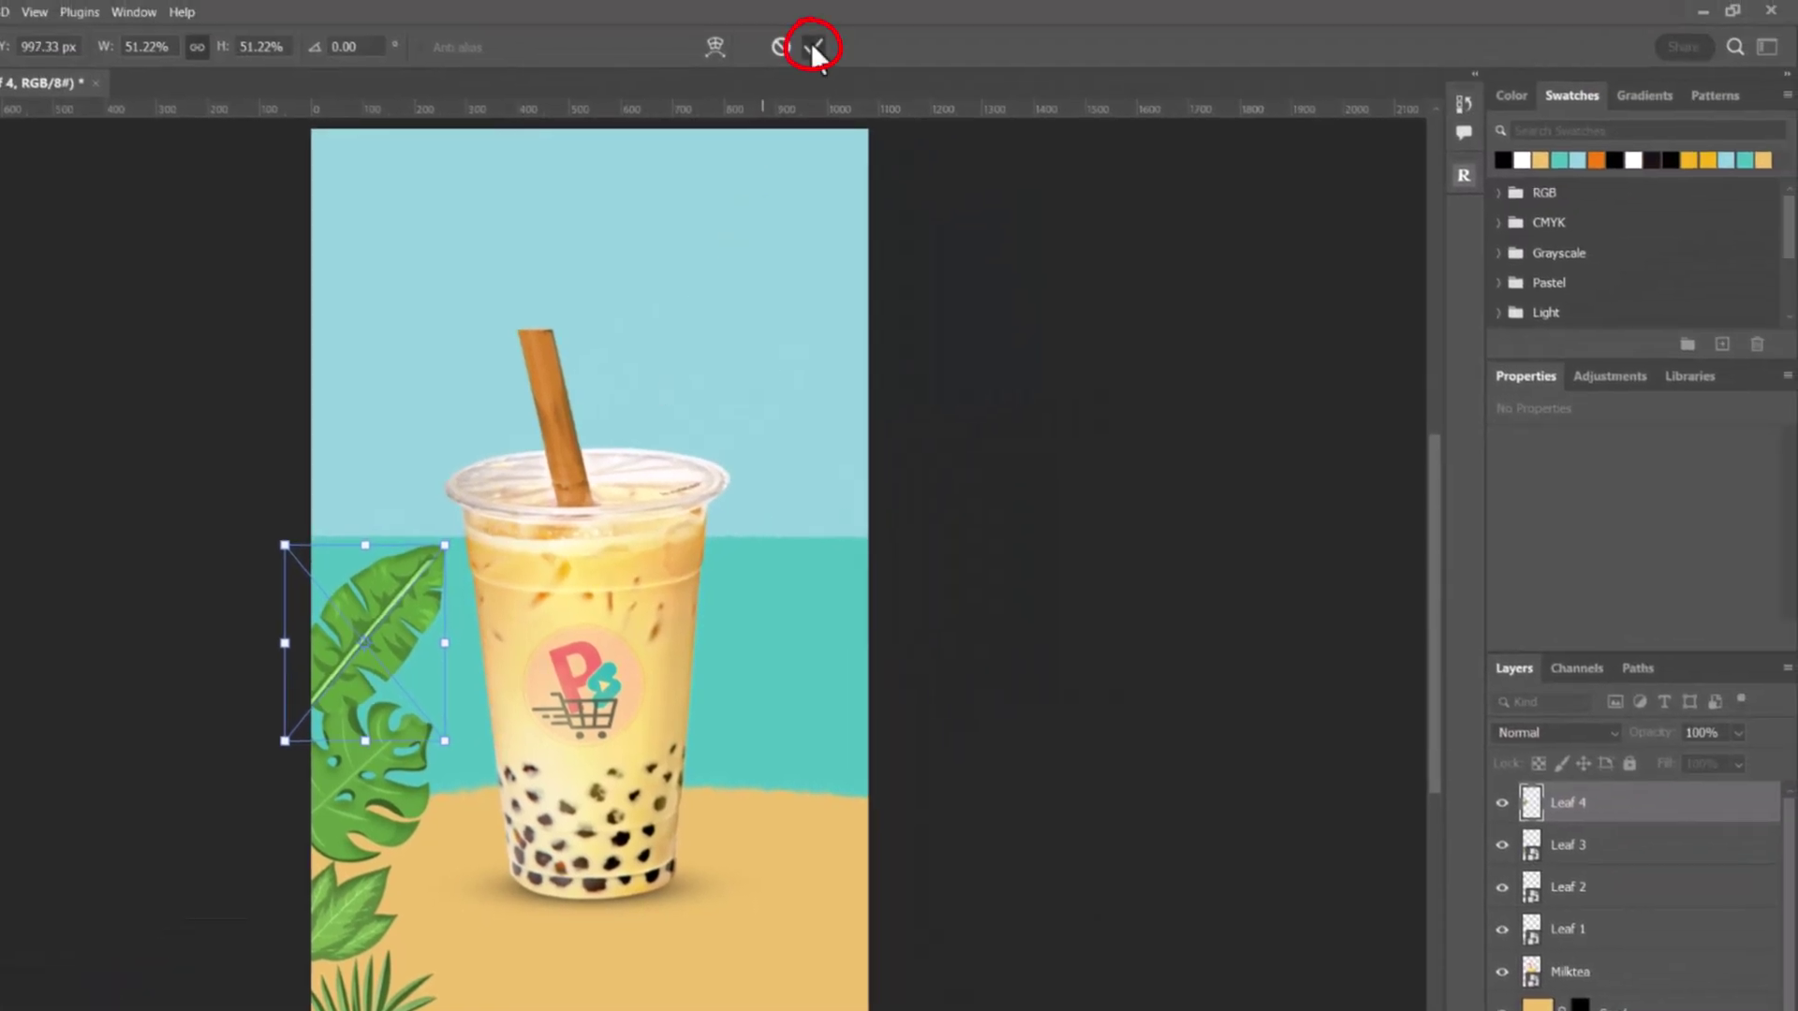
click(815, 48)
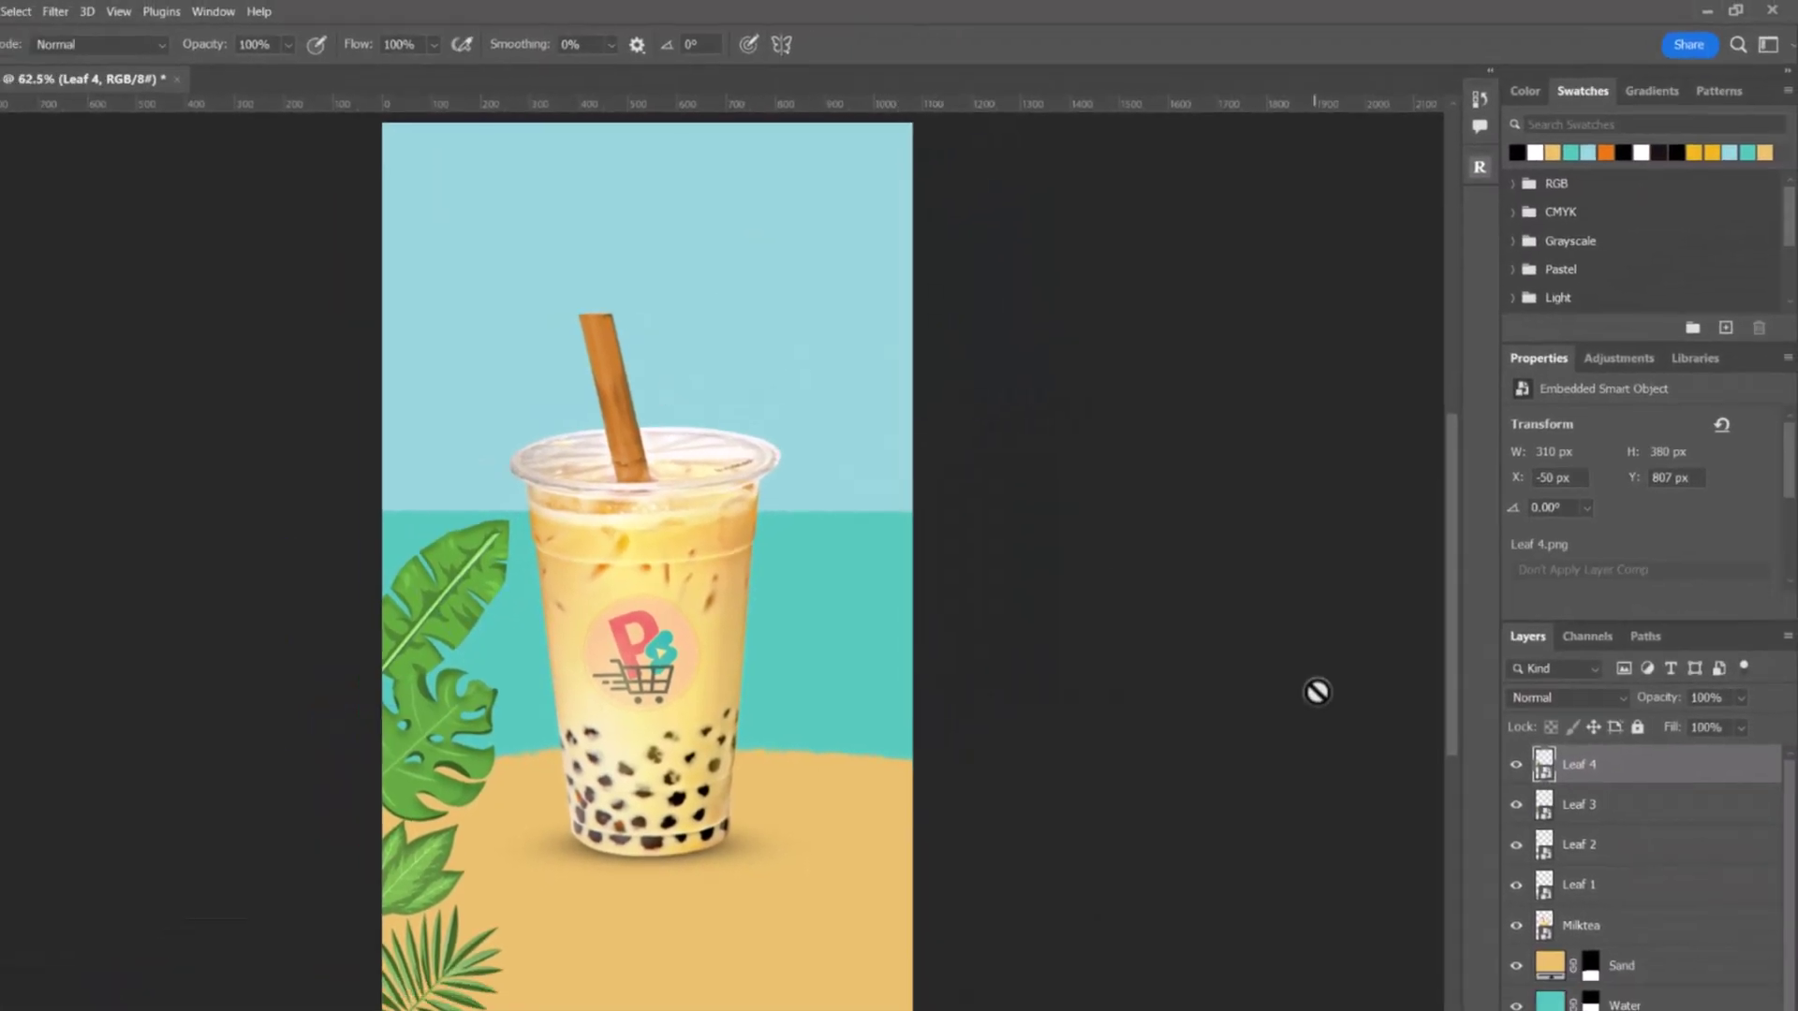
Scale the Leaf 1 to Leaf 4 layers together down to about 83%, keeping them in the poster's bottom-left corner
shift+click(1582, 928)
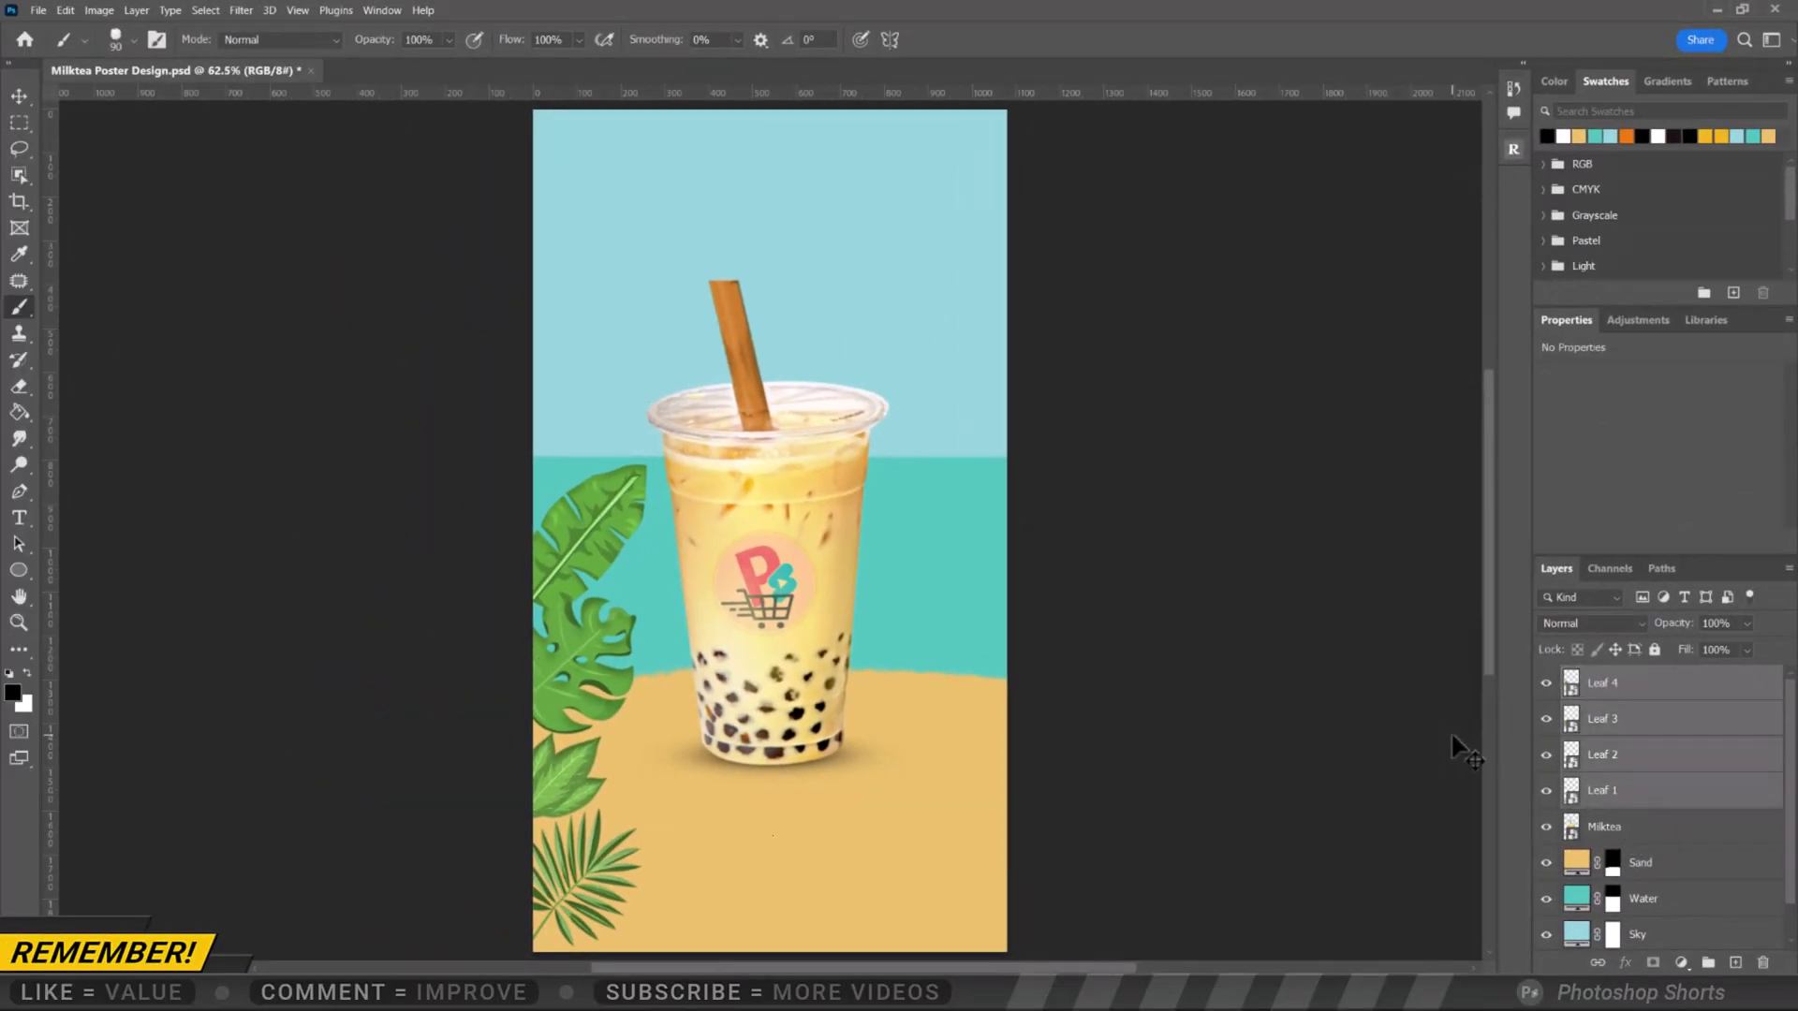
key(ctrl+t)
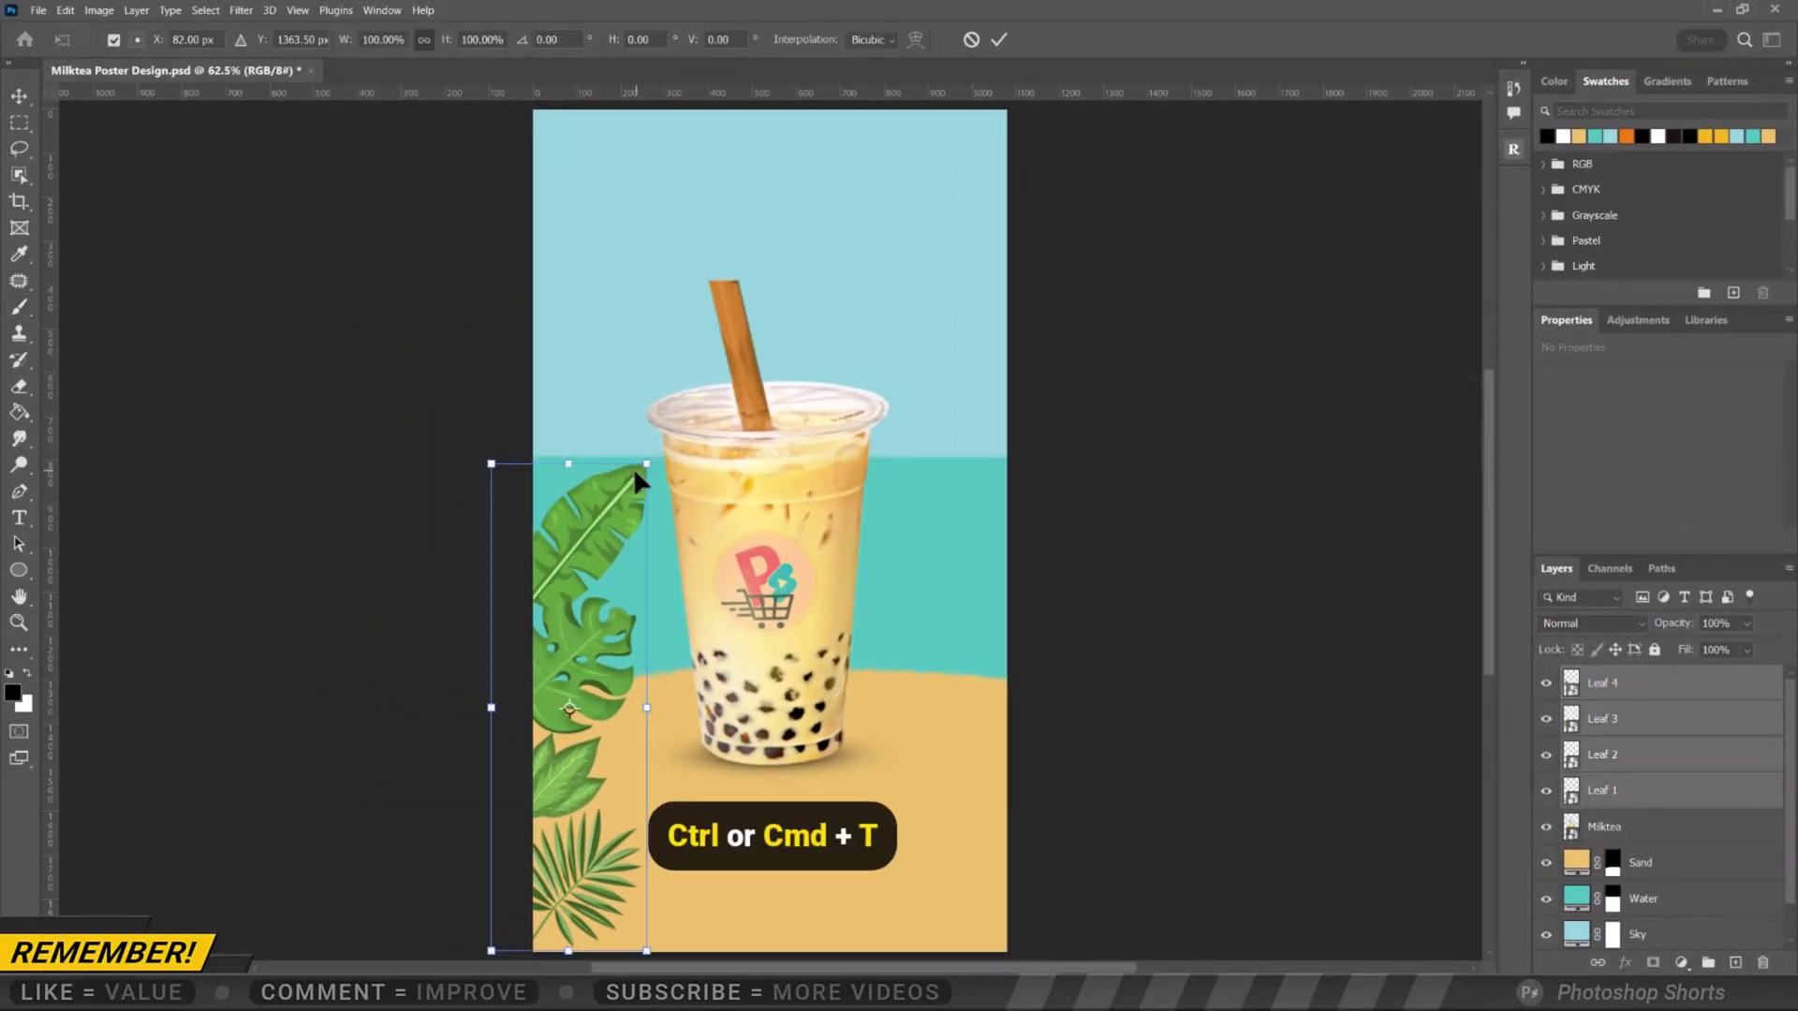
drag(609, 530, 610, 577)
drag(637, 516, 592, 620)
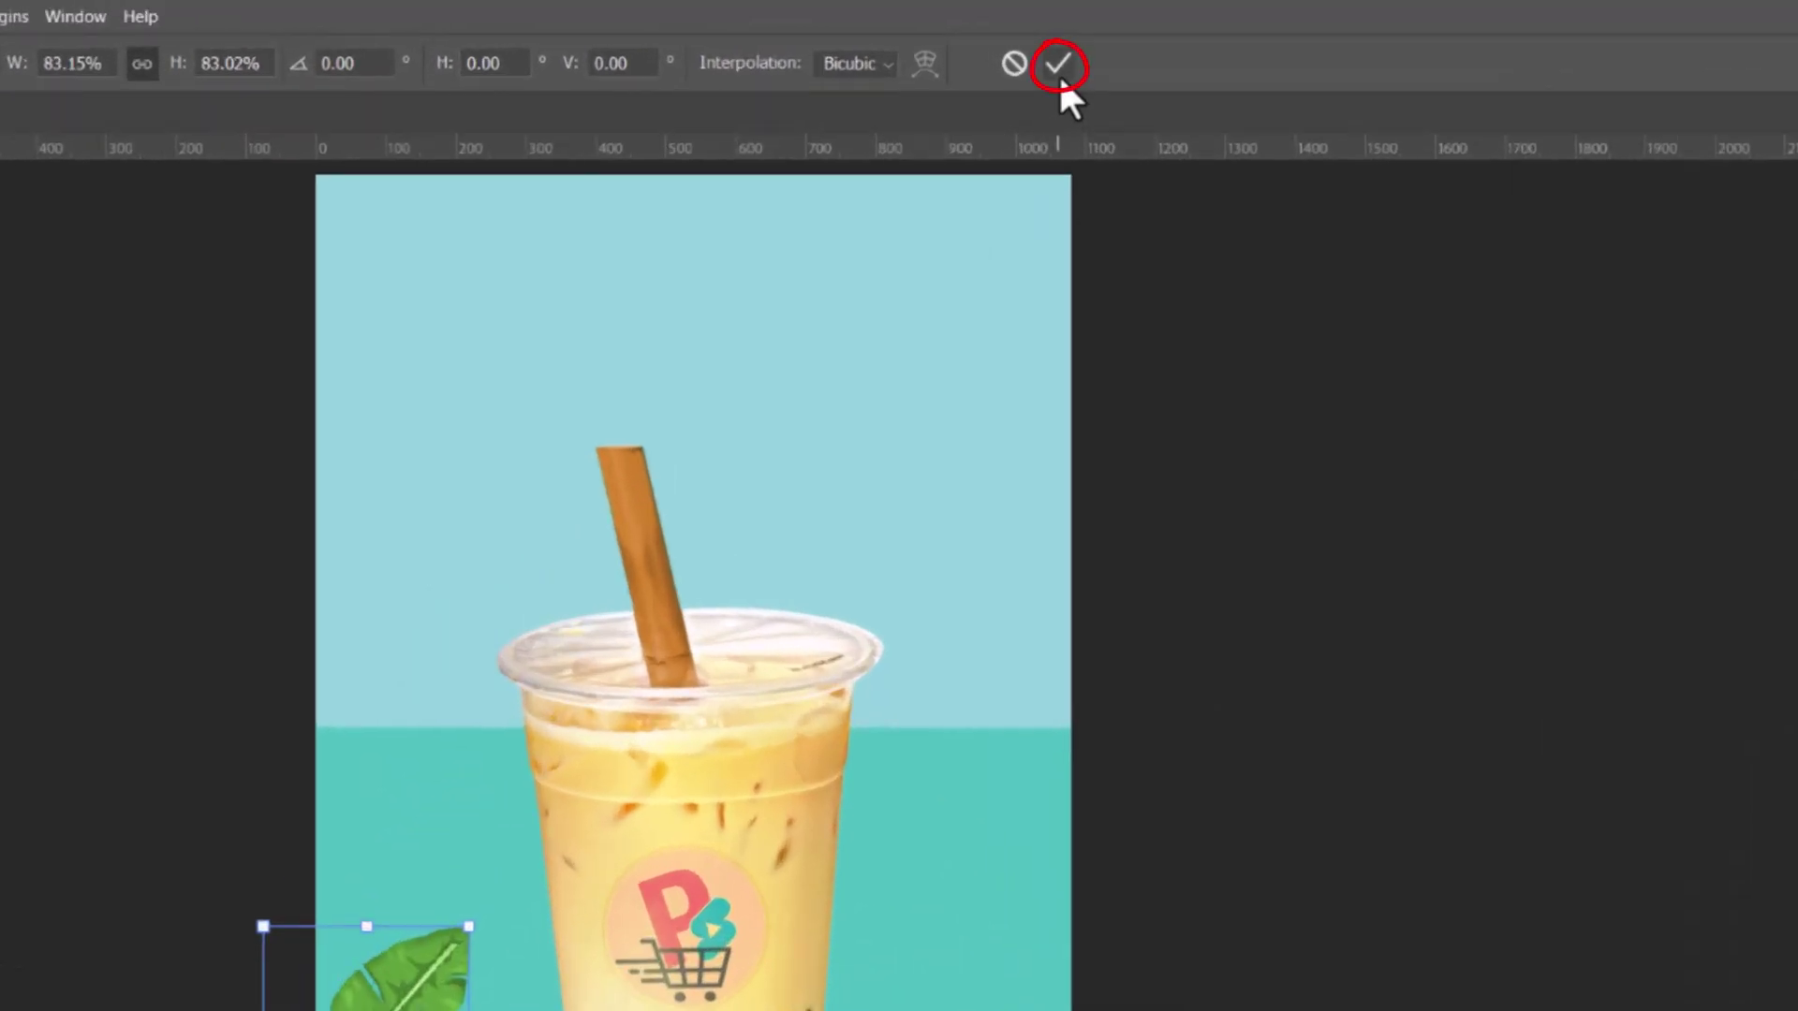
click(999, 39)
key(b)
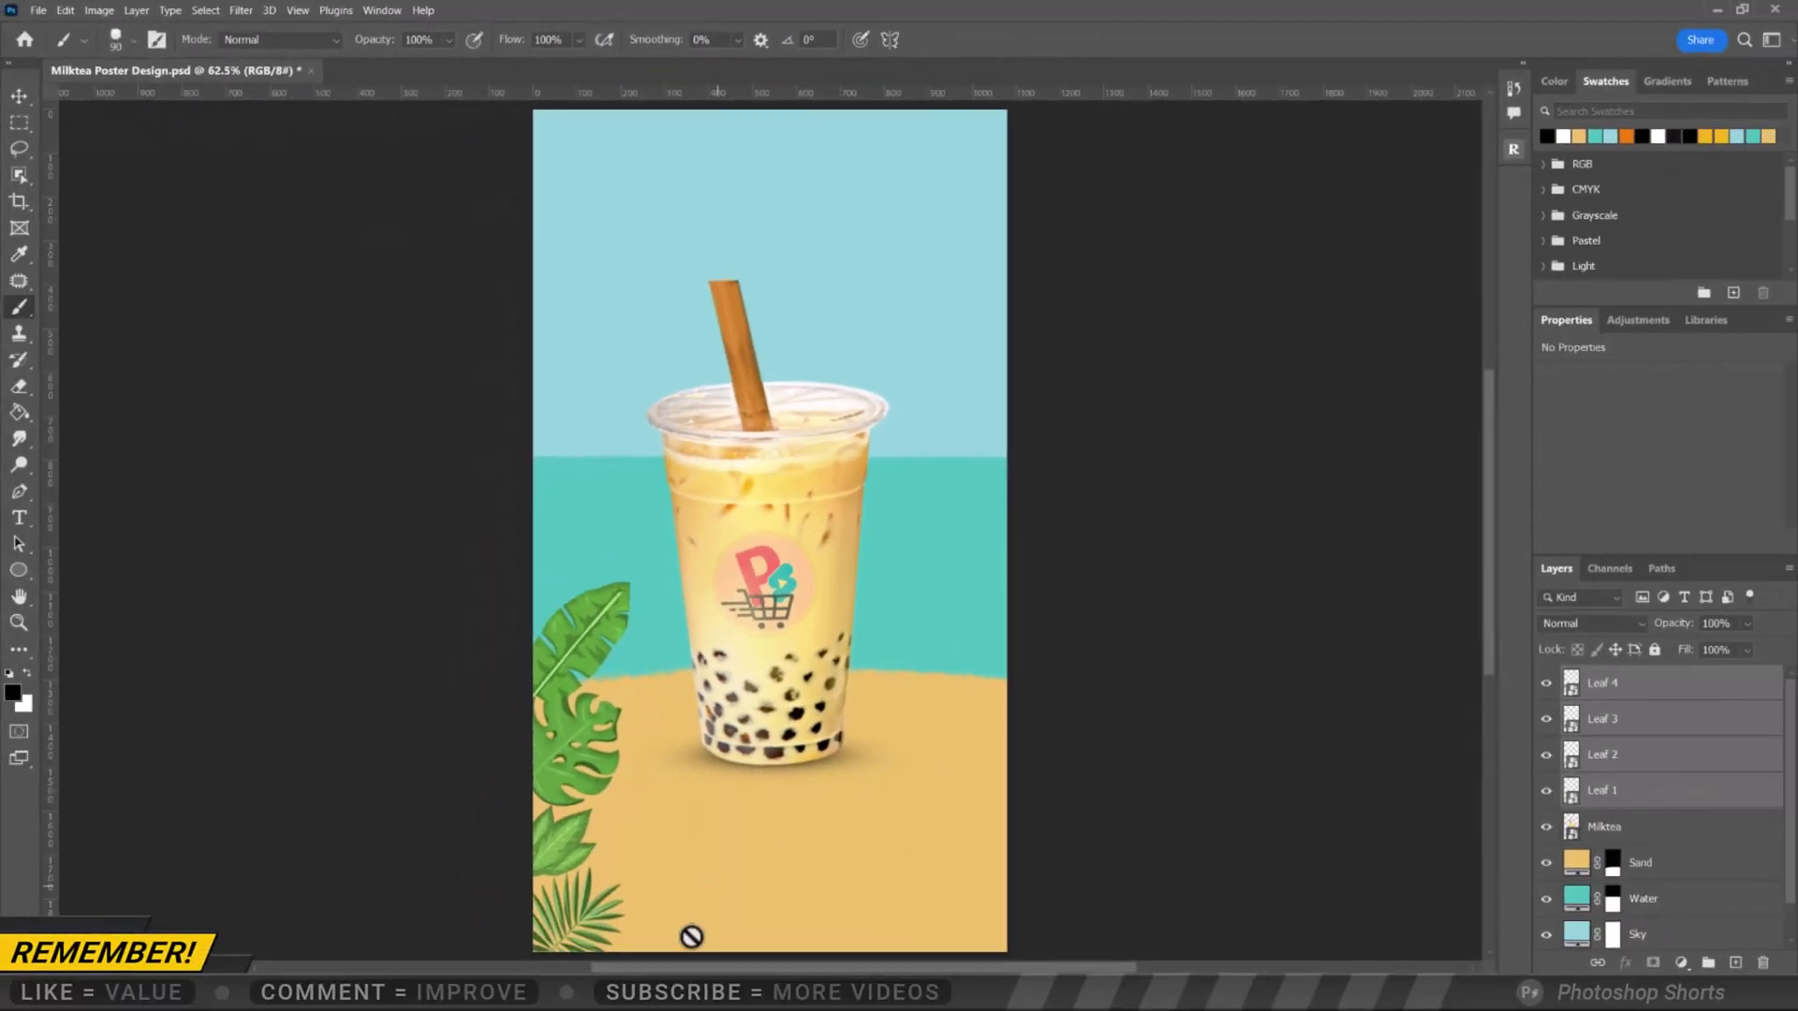
Place Coconut Palm.png from the project folder at the poster's left edge above the leaves, scaled to 81.59% and rotated 8.77°
key(alt+Tab)
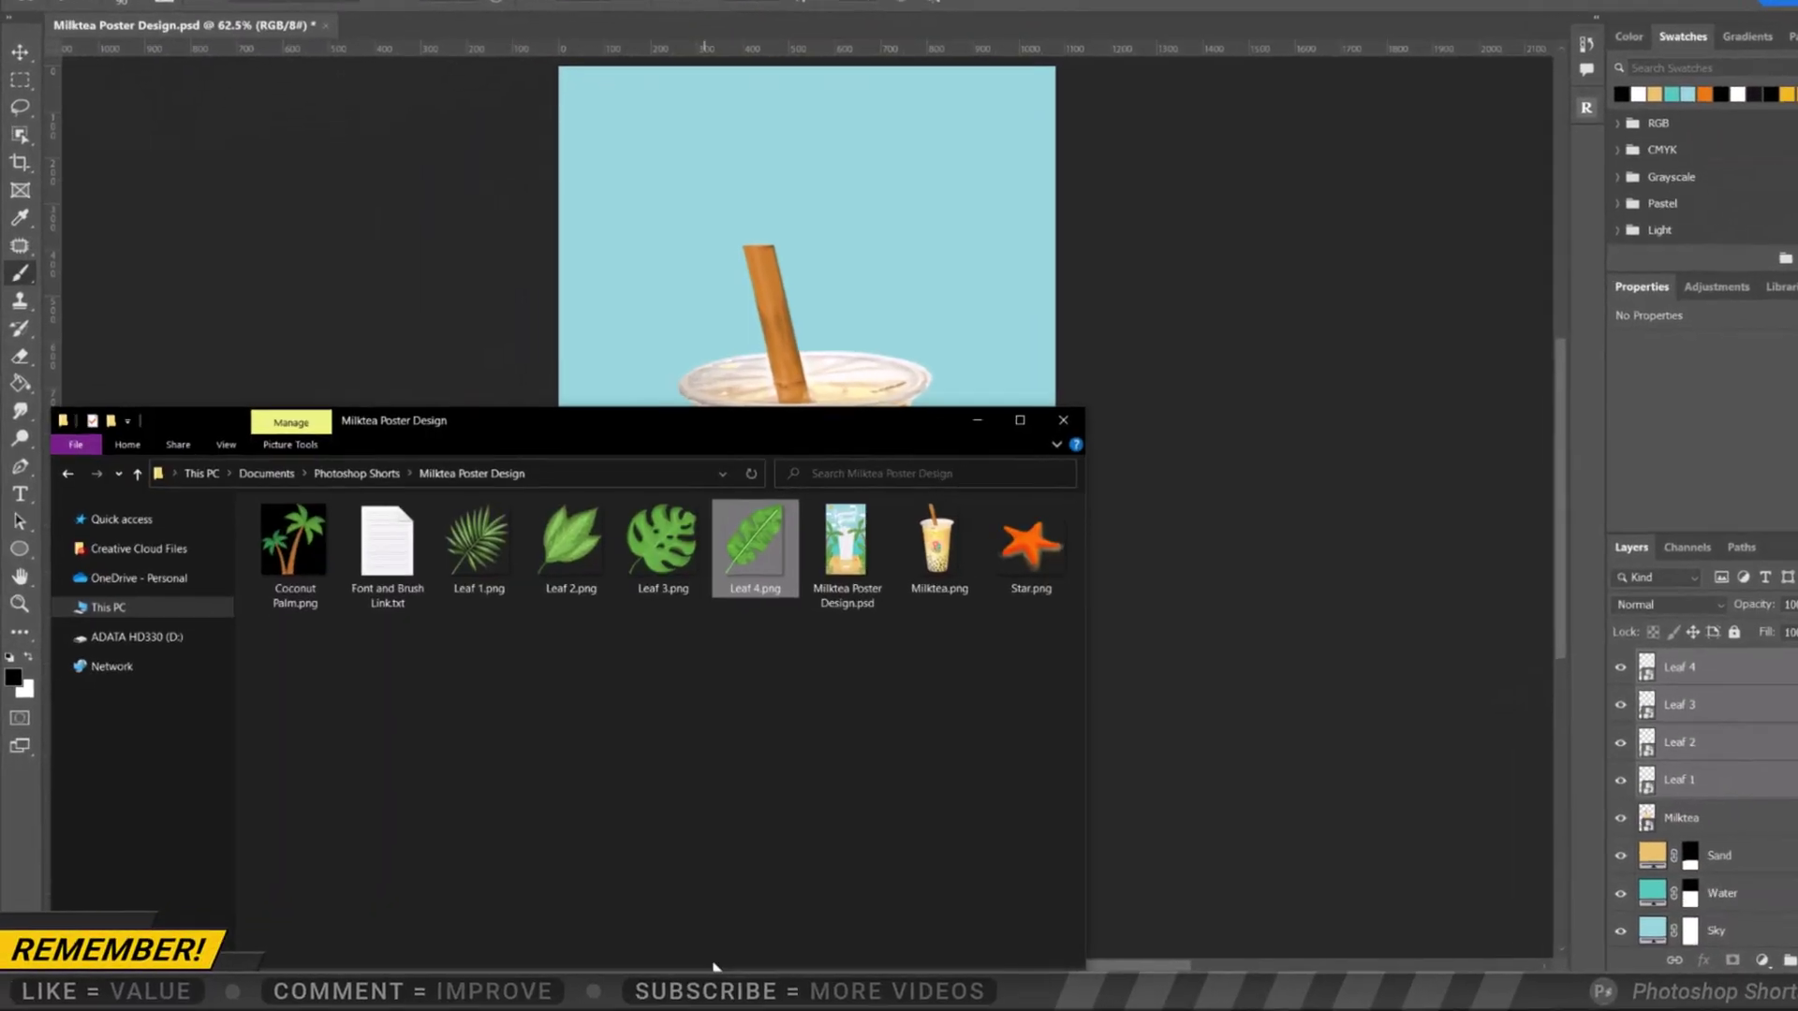
drag(299, 576, 752, 376)
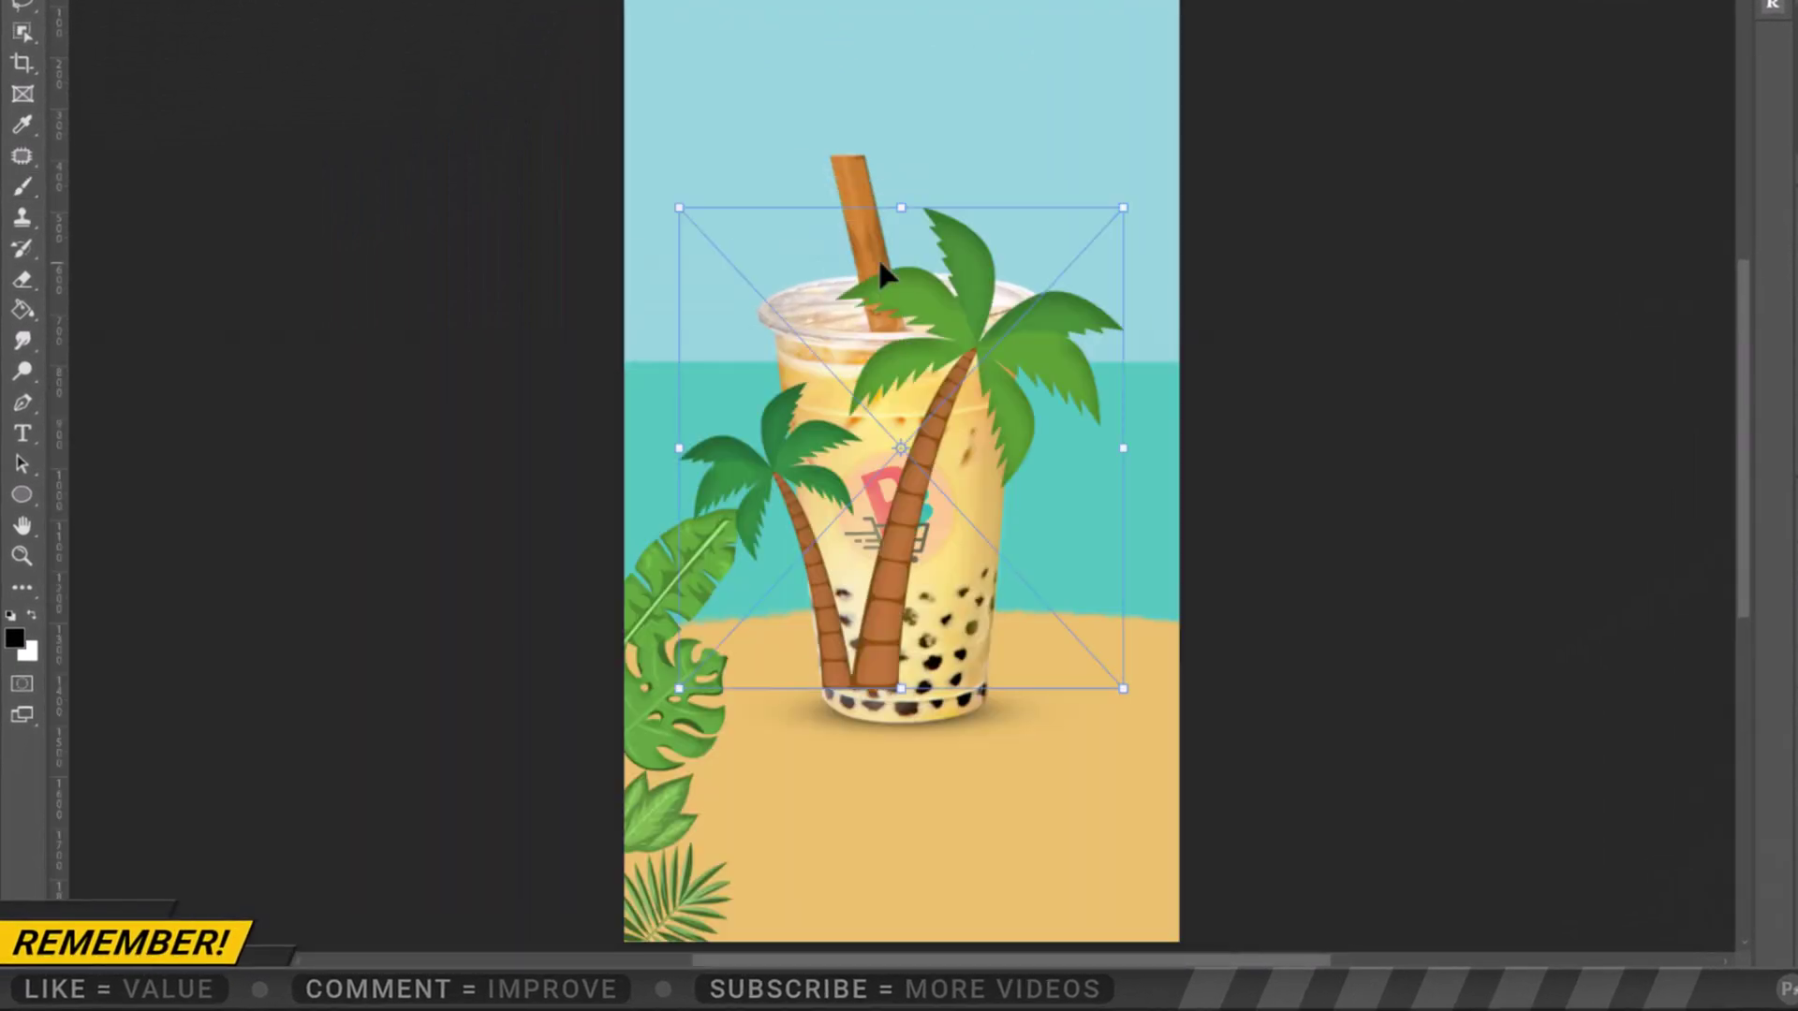
drag(878, 272, 807, 378)
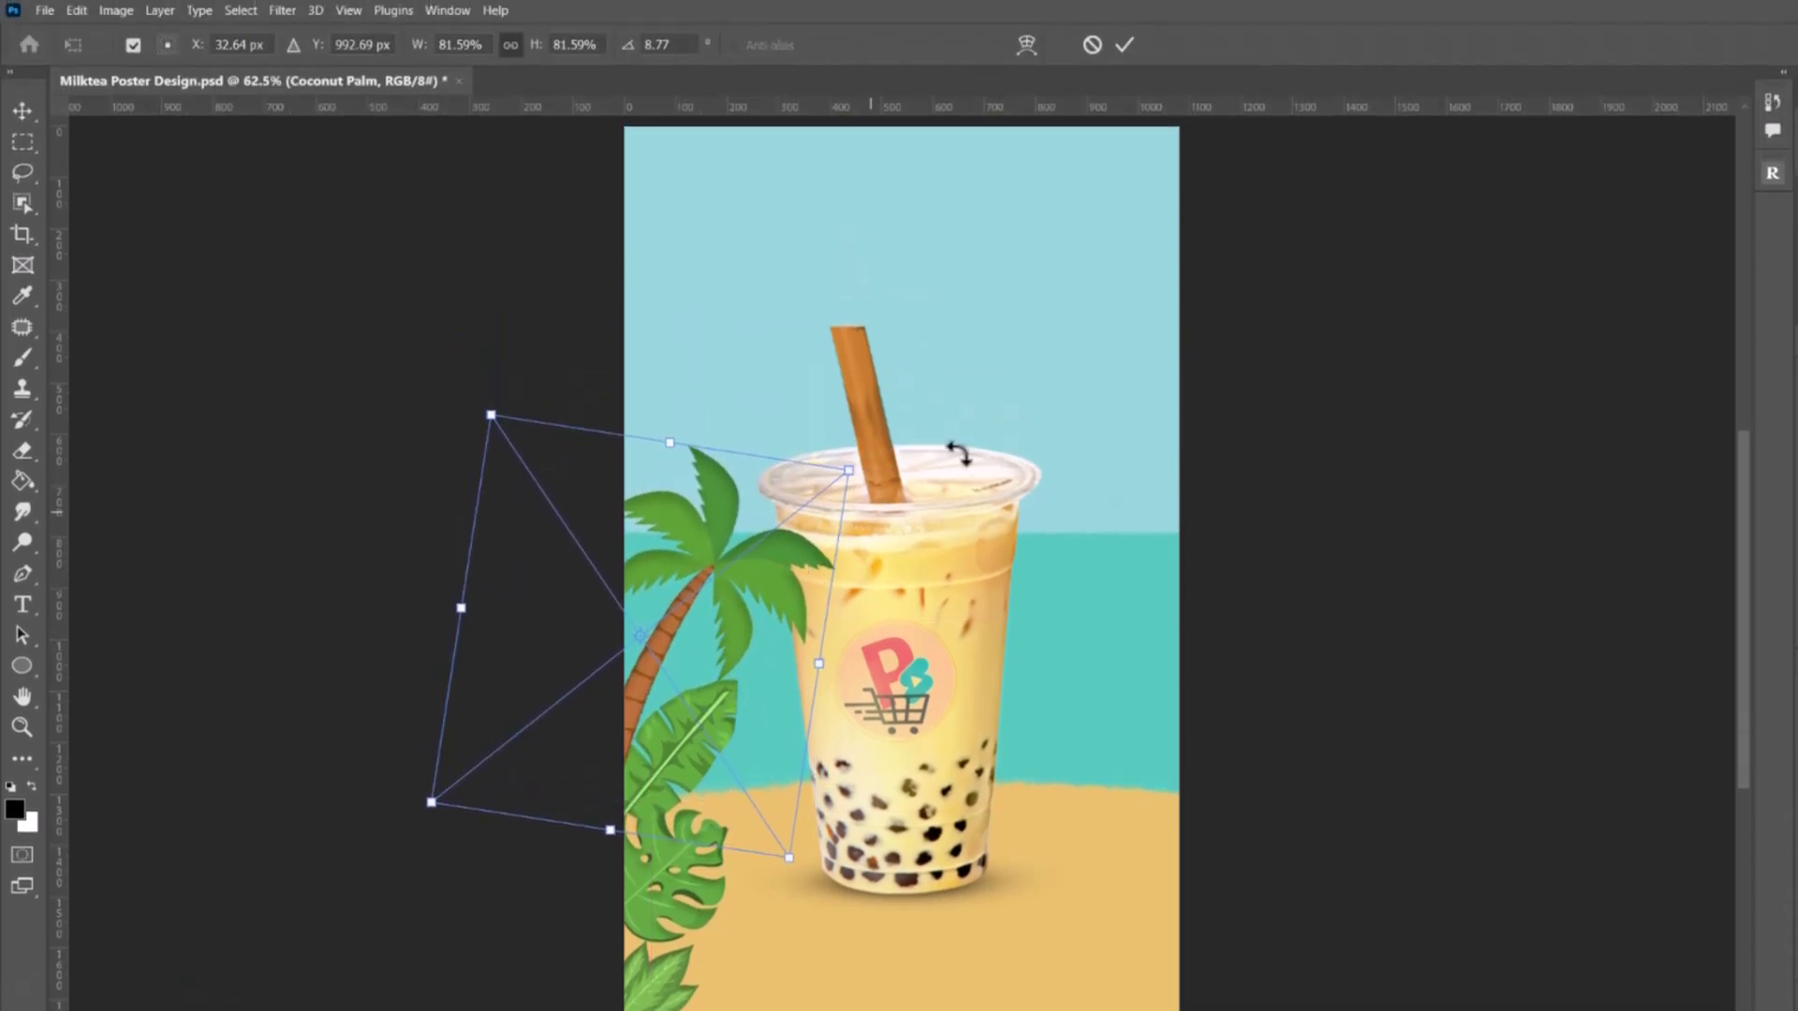
click(1124, 44)
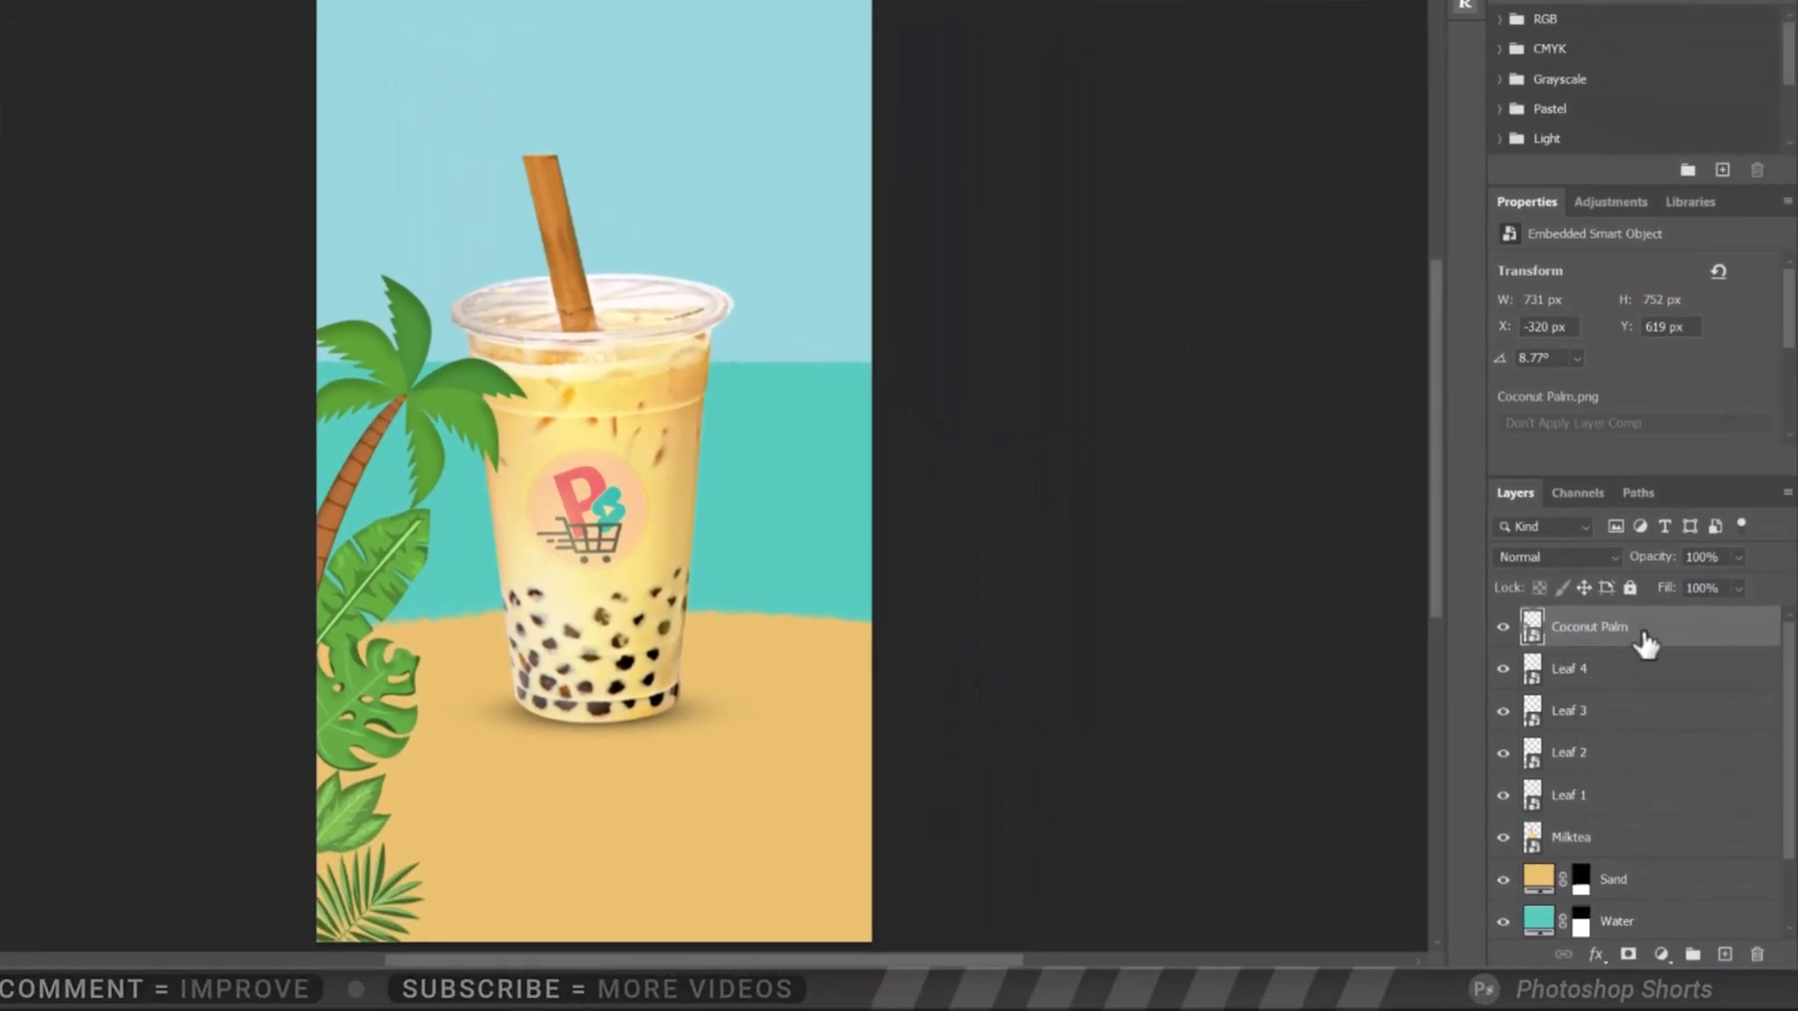
Move the Coconut Palm layer below Leaf 1 and group it with the four leaf layers under the name Leaf
drag(1646, 645, 1617, 811)
shift+click(1652, 639)
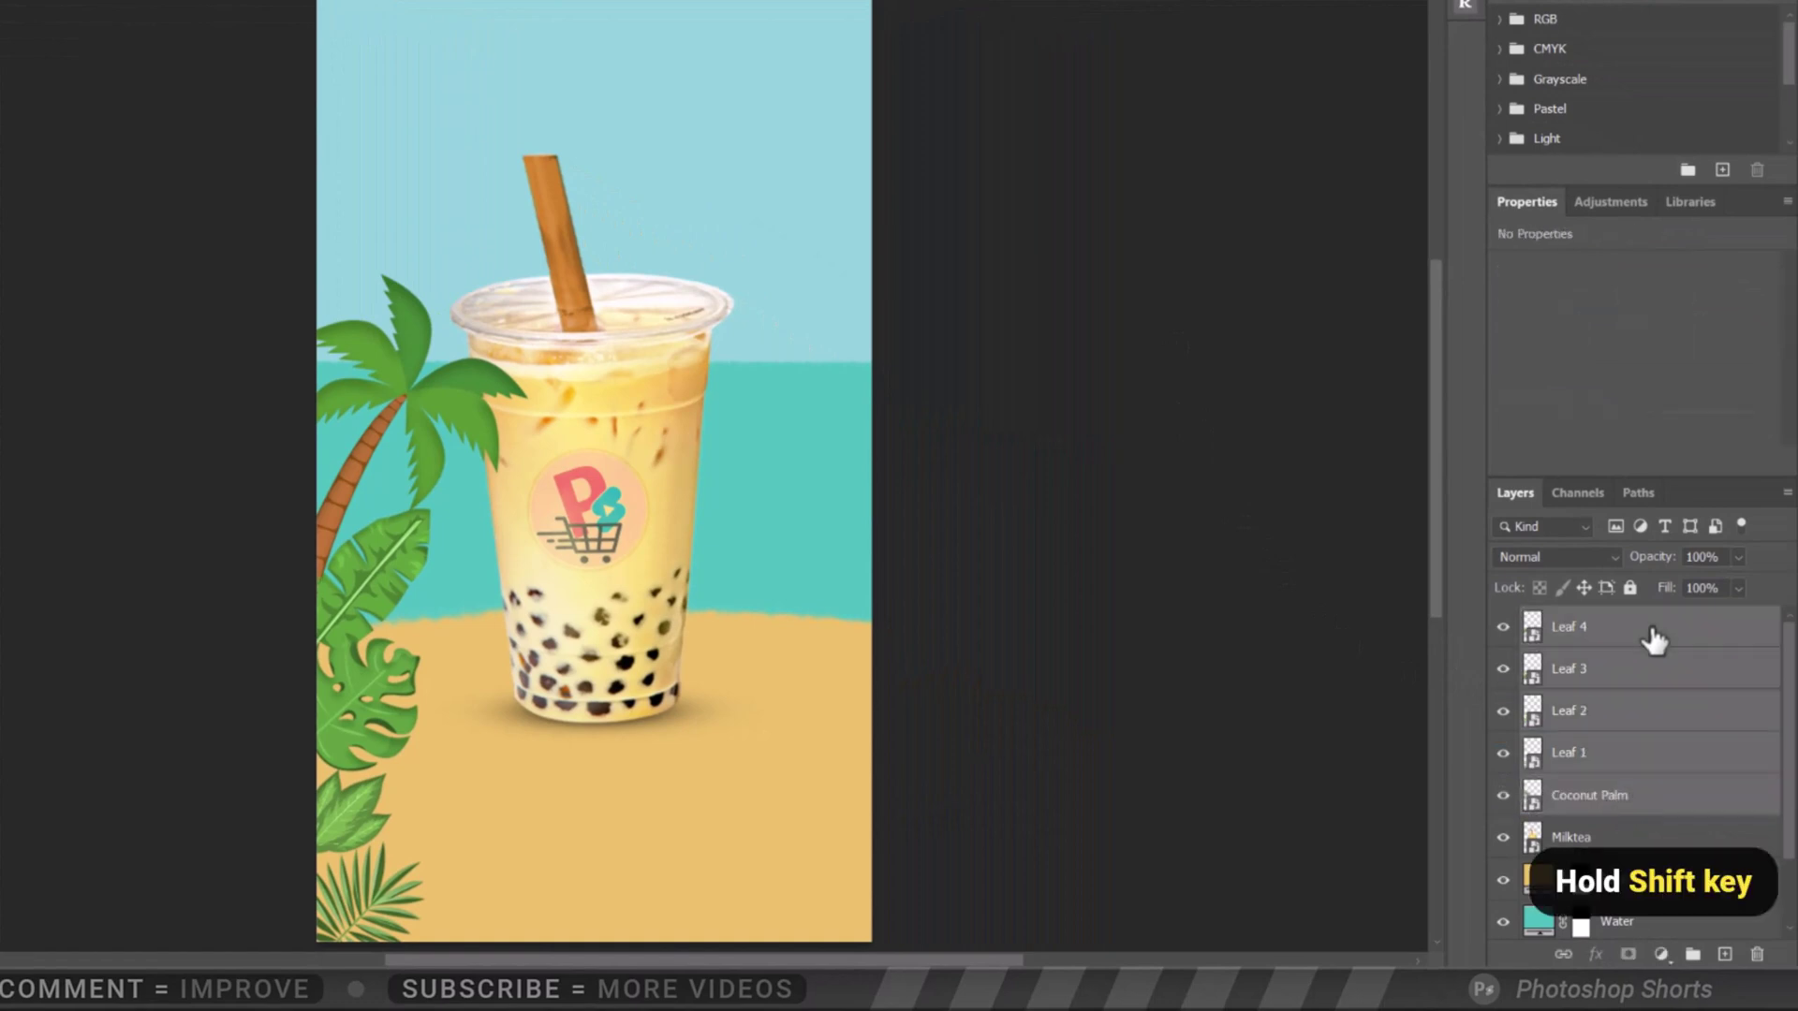
key(ctrl+g)
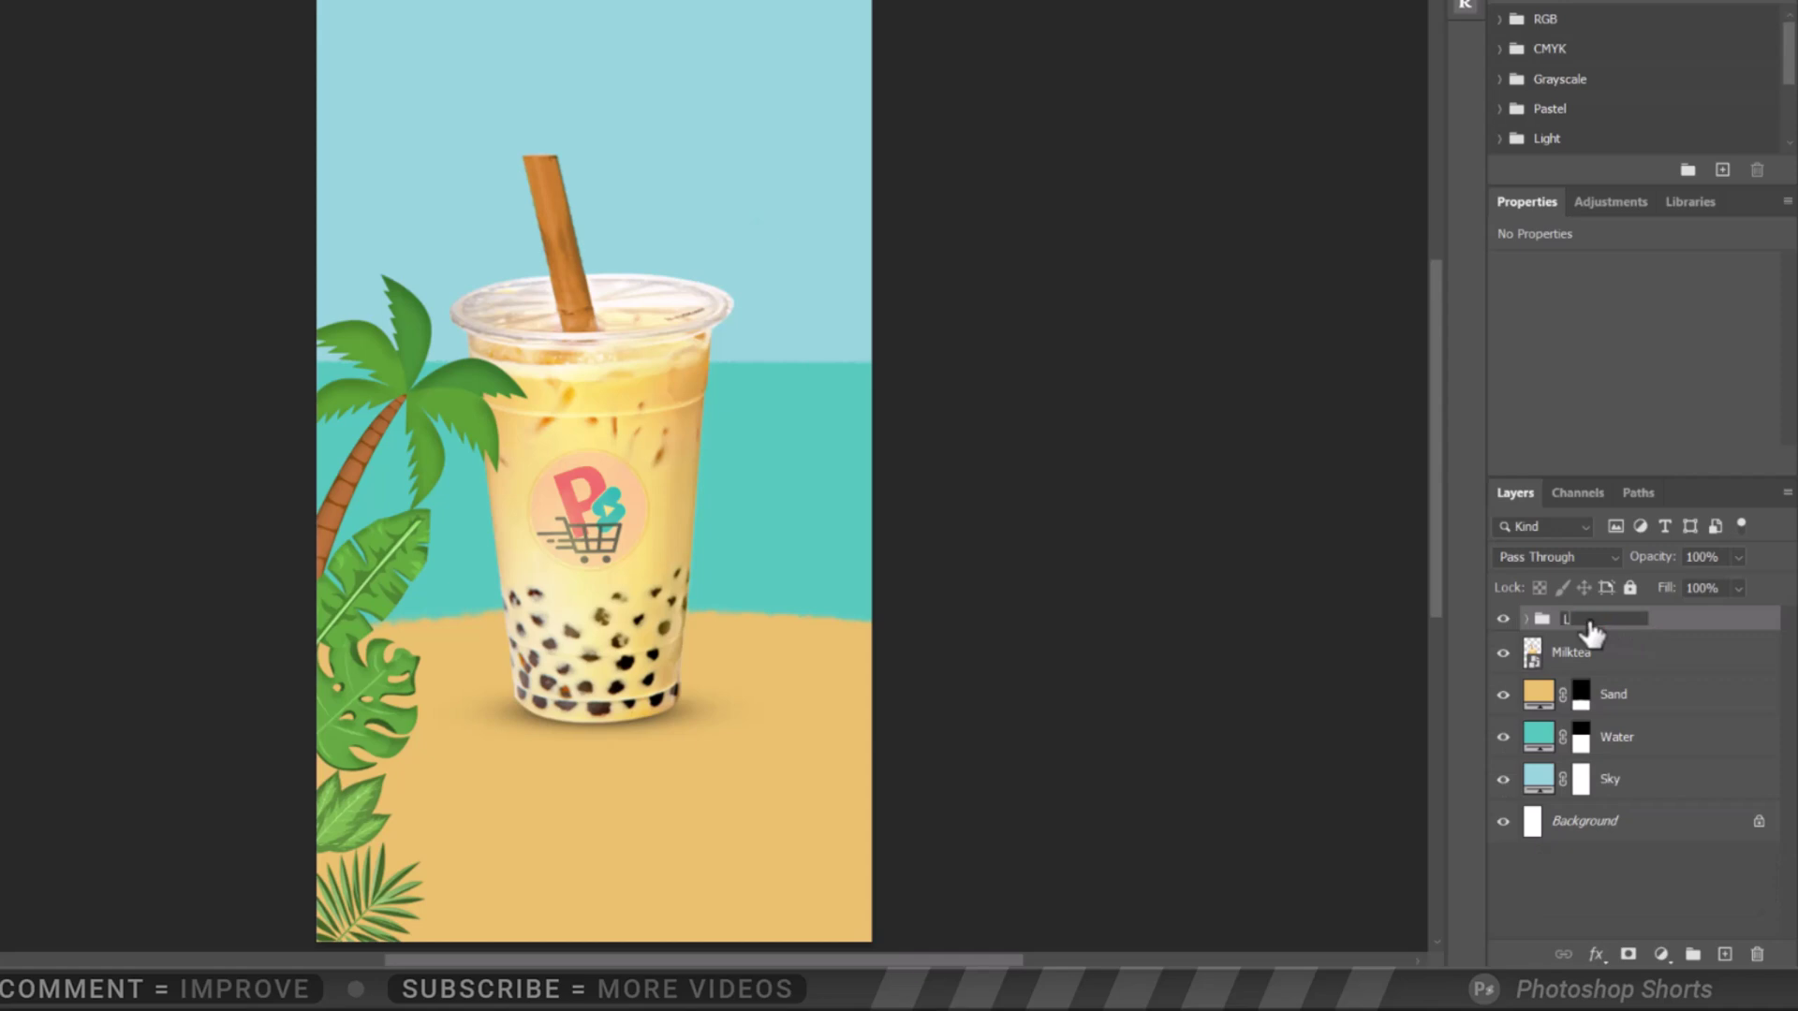
key(Return)
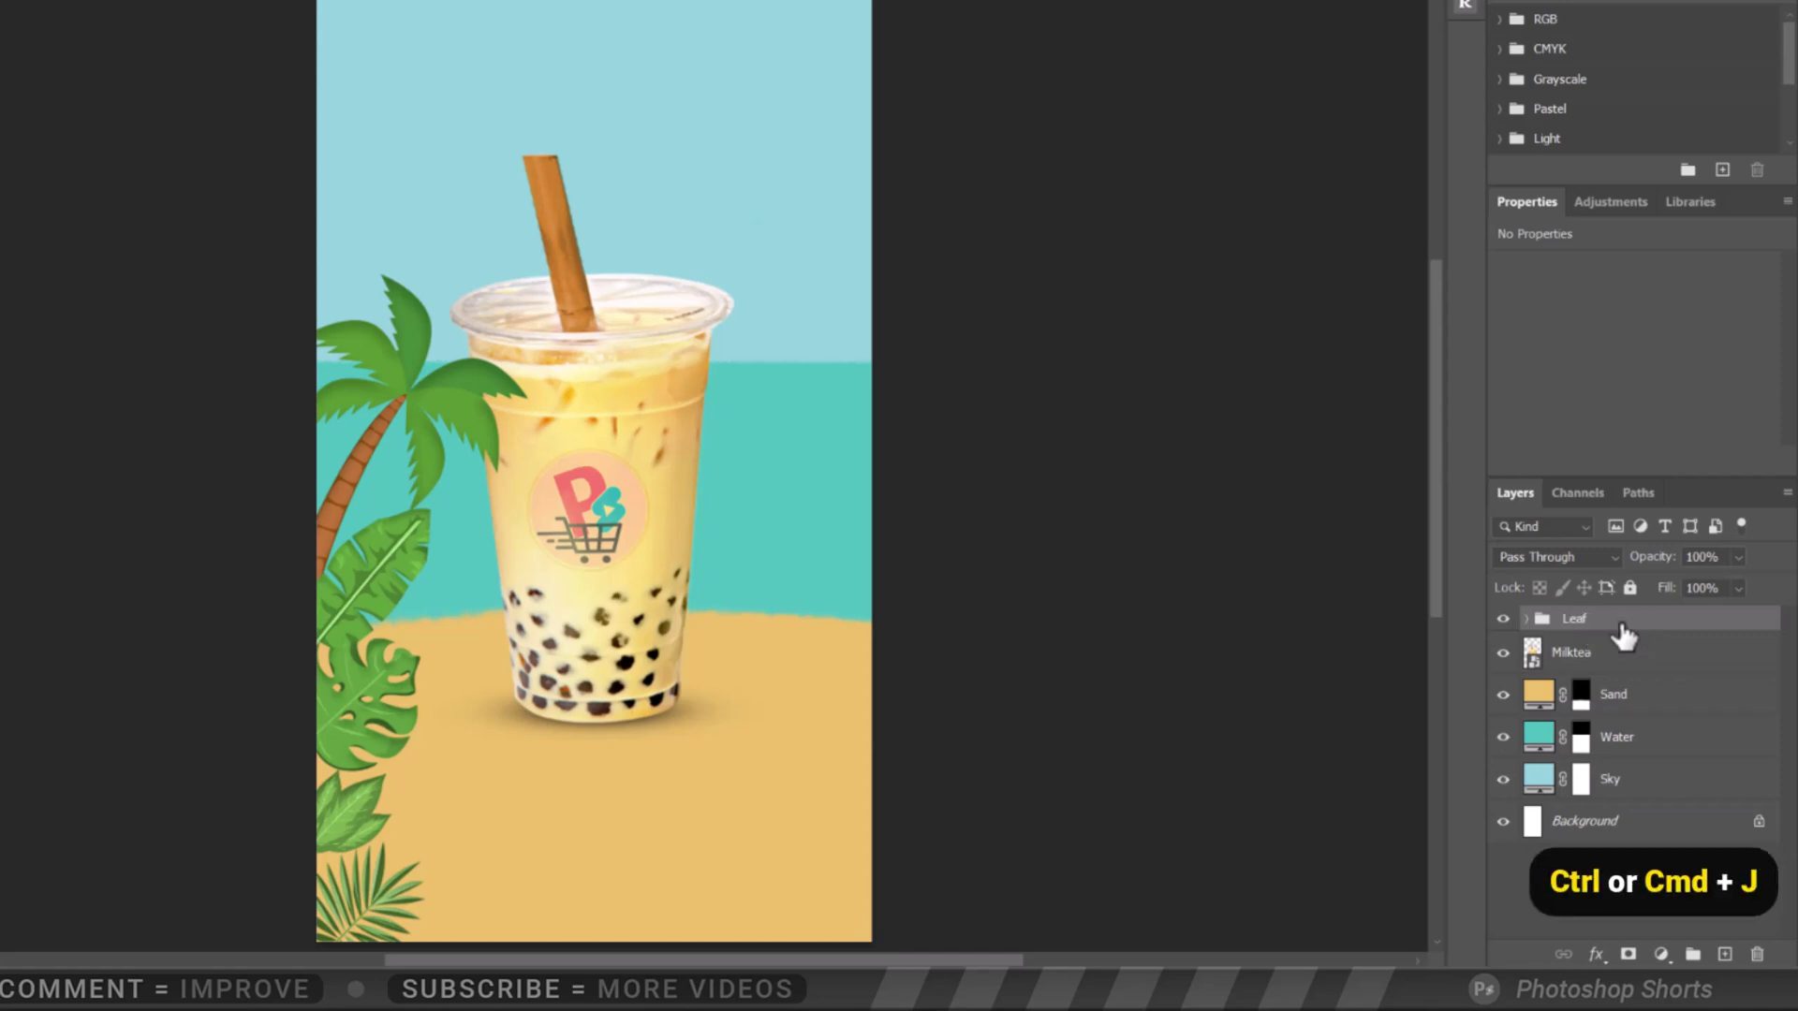
Duplicate the Leaf group, flip the copy horizontally and move it to the poster's right edge
key(ctrl+j)
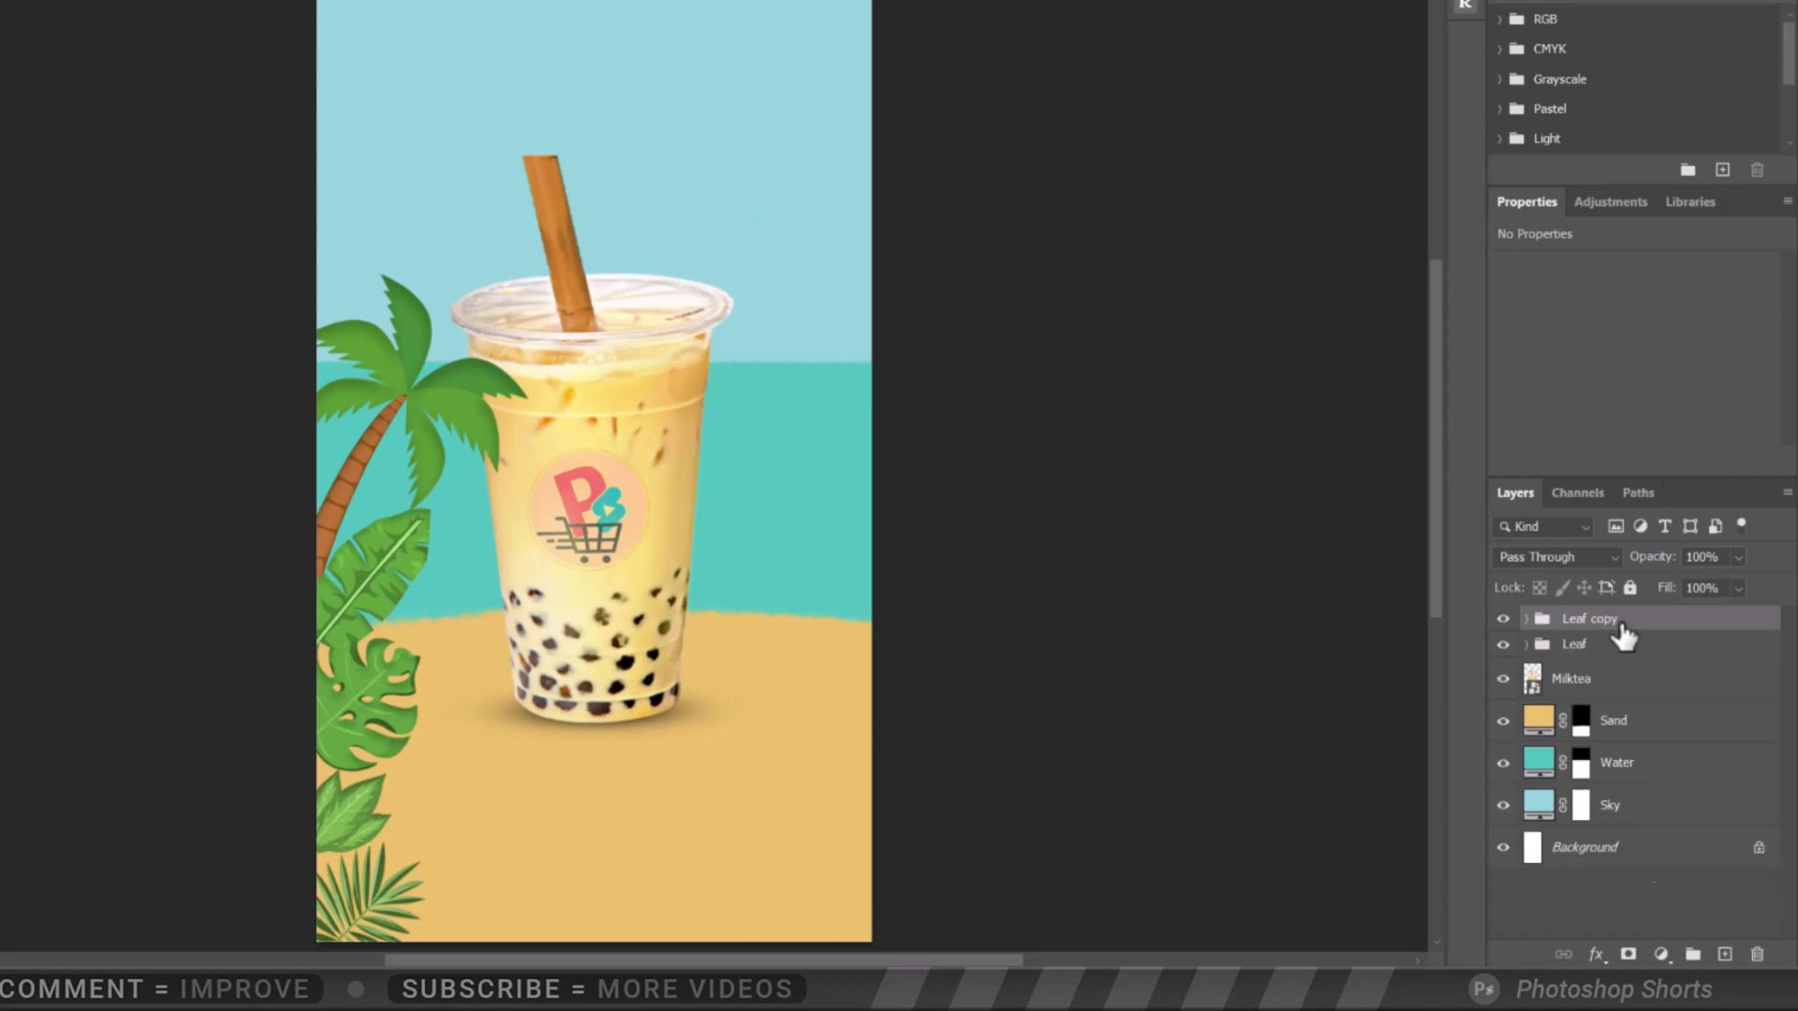
key(ctrl+t)
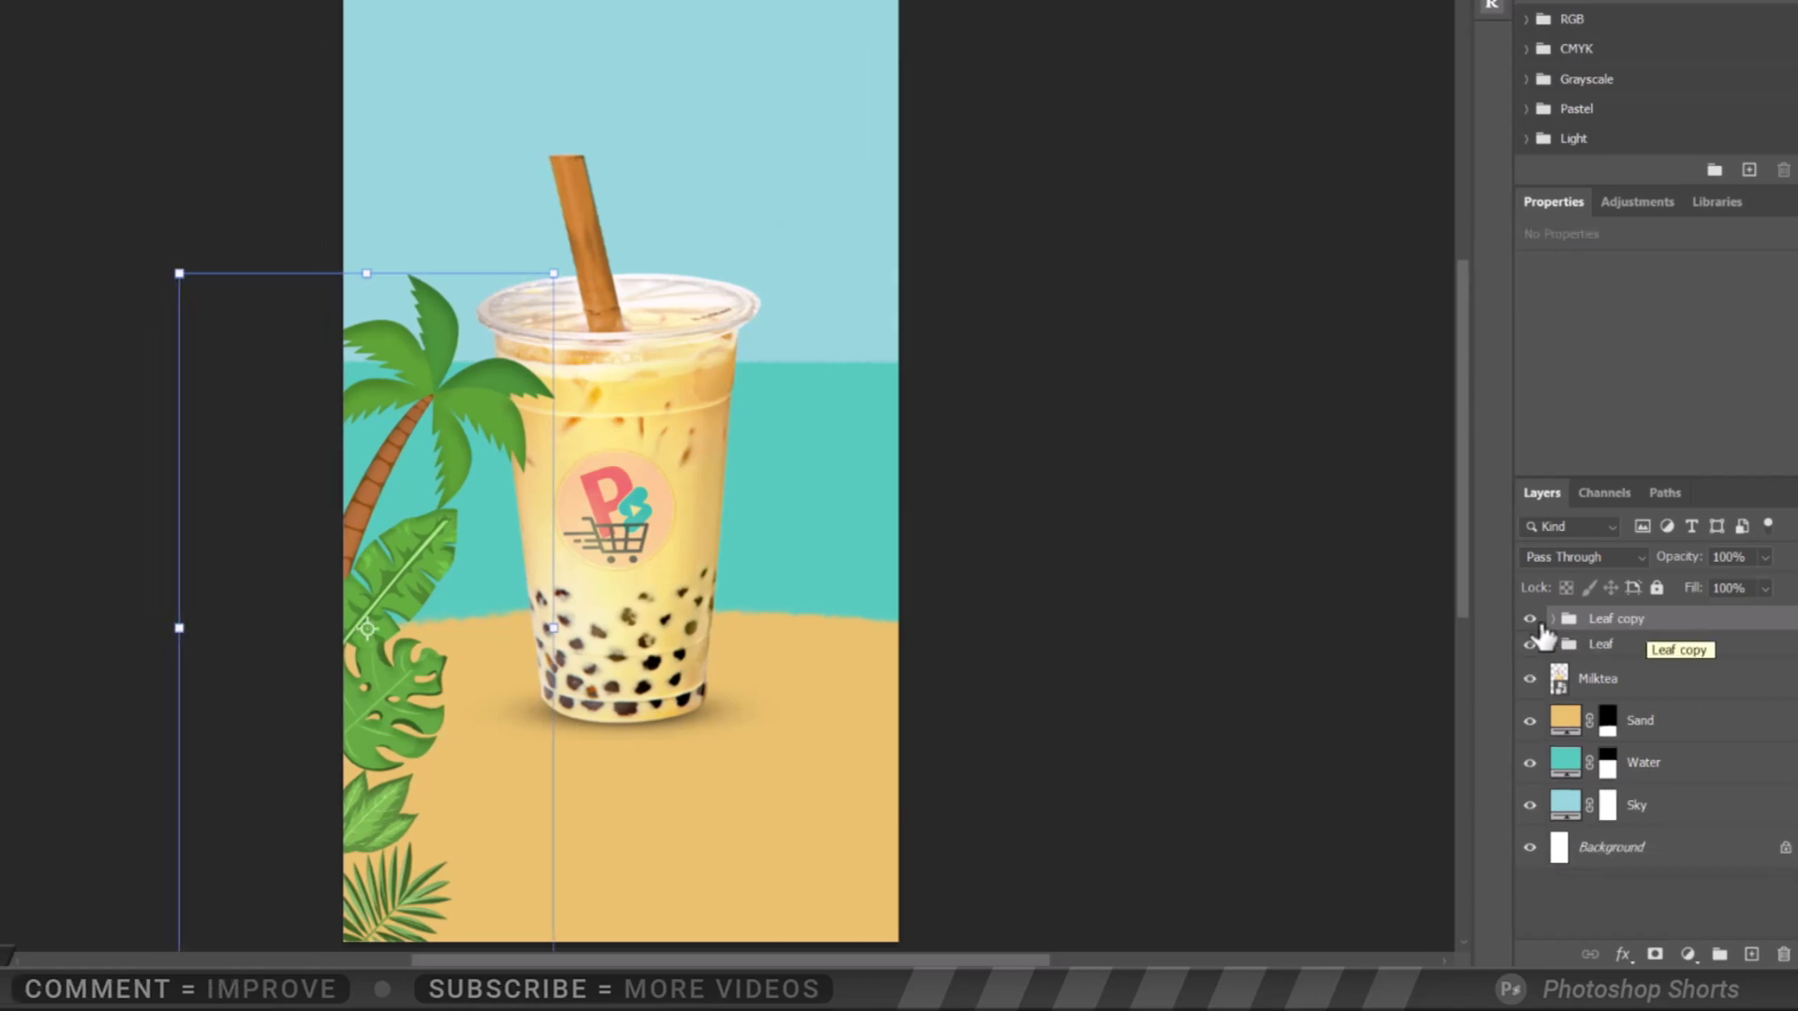
right_click(477, 558)
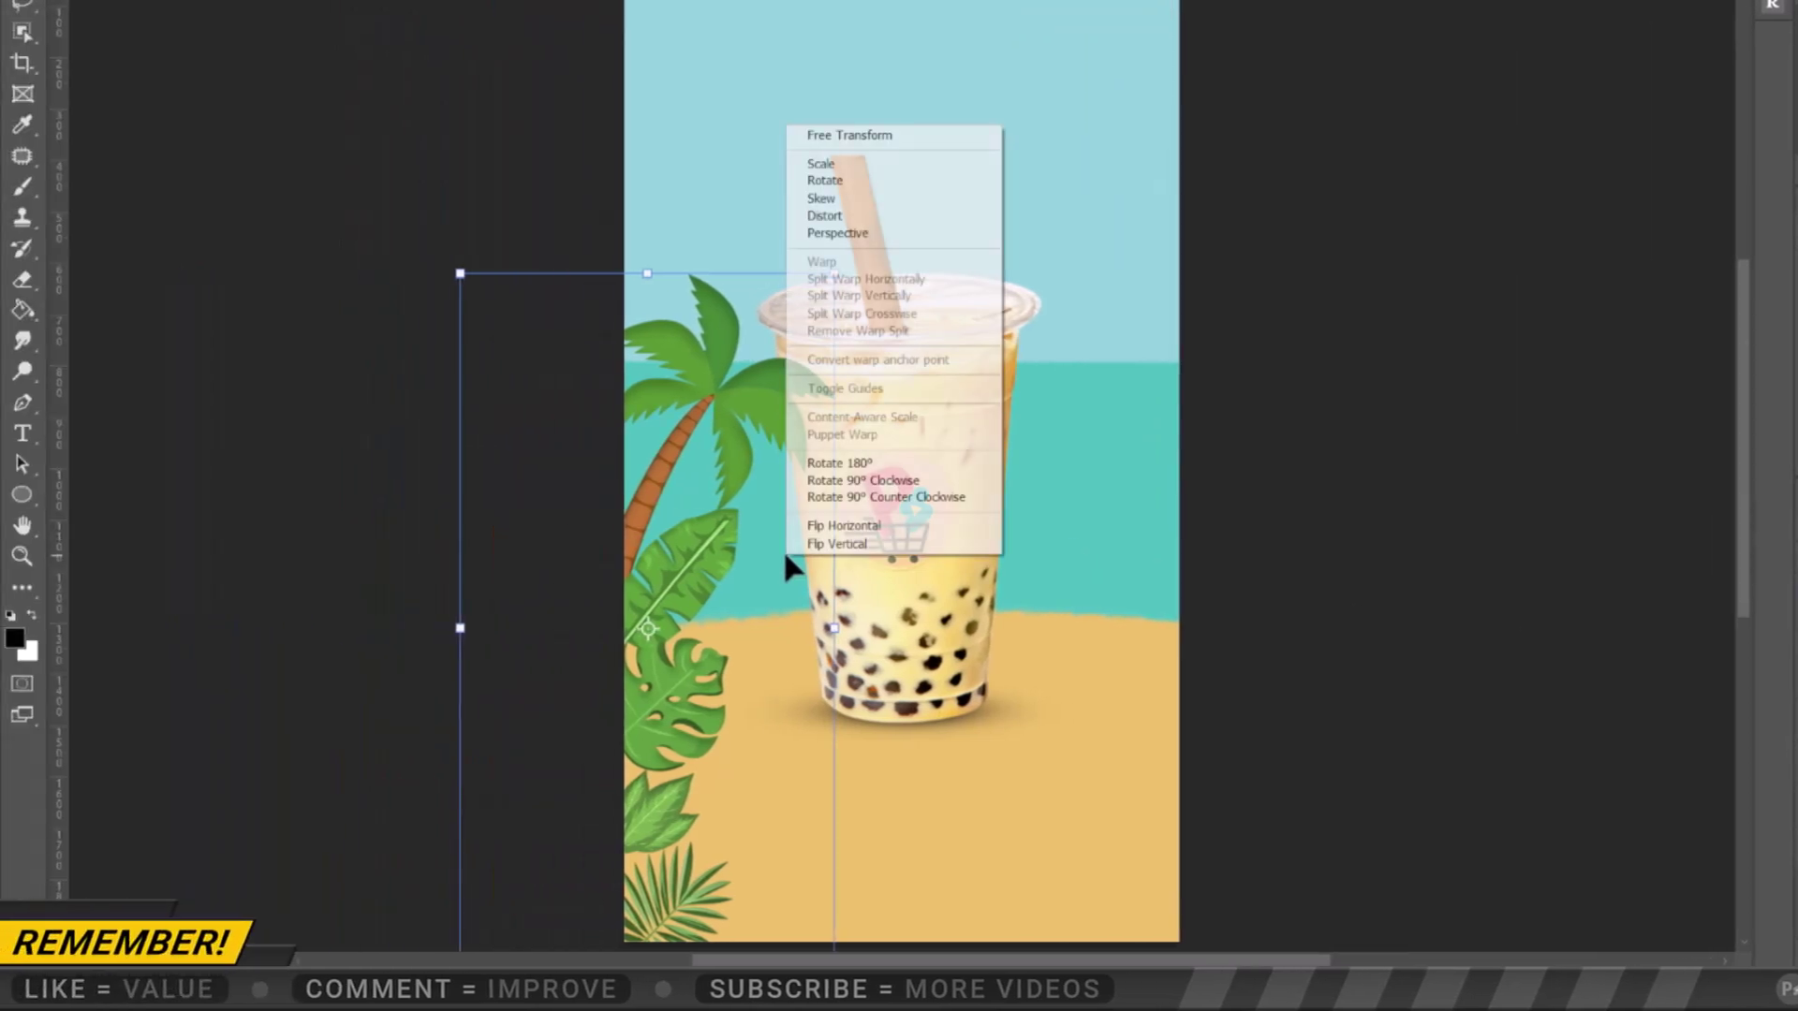
click(847, 525)
drag(721, 630, 1248, 616)
key(Return)
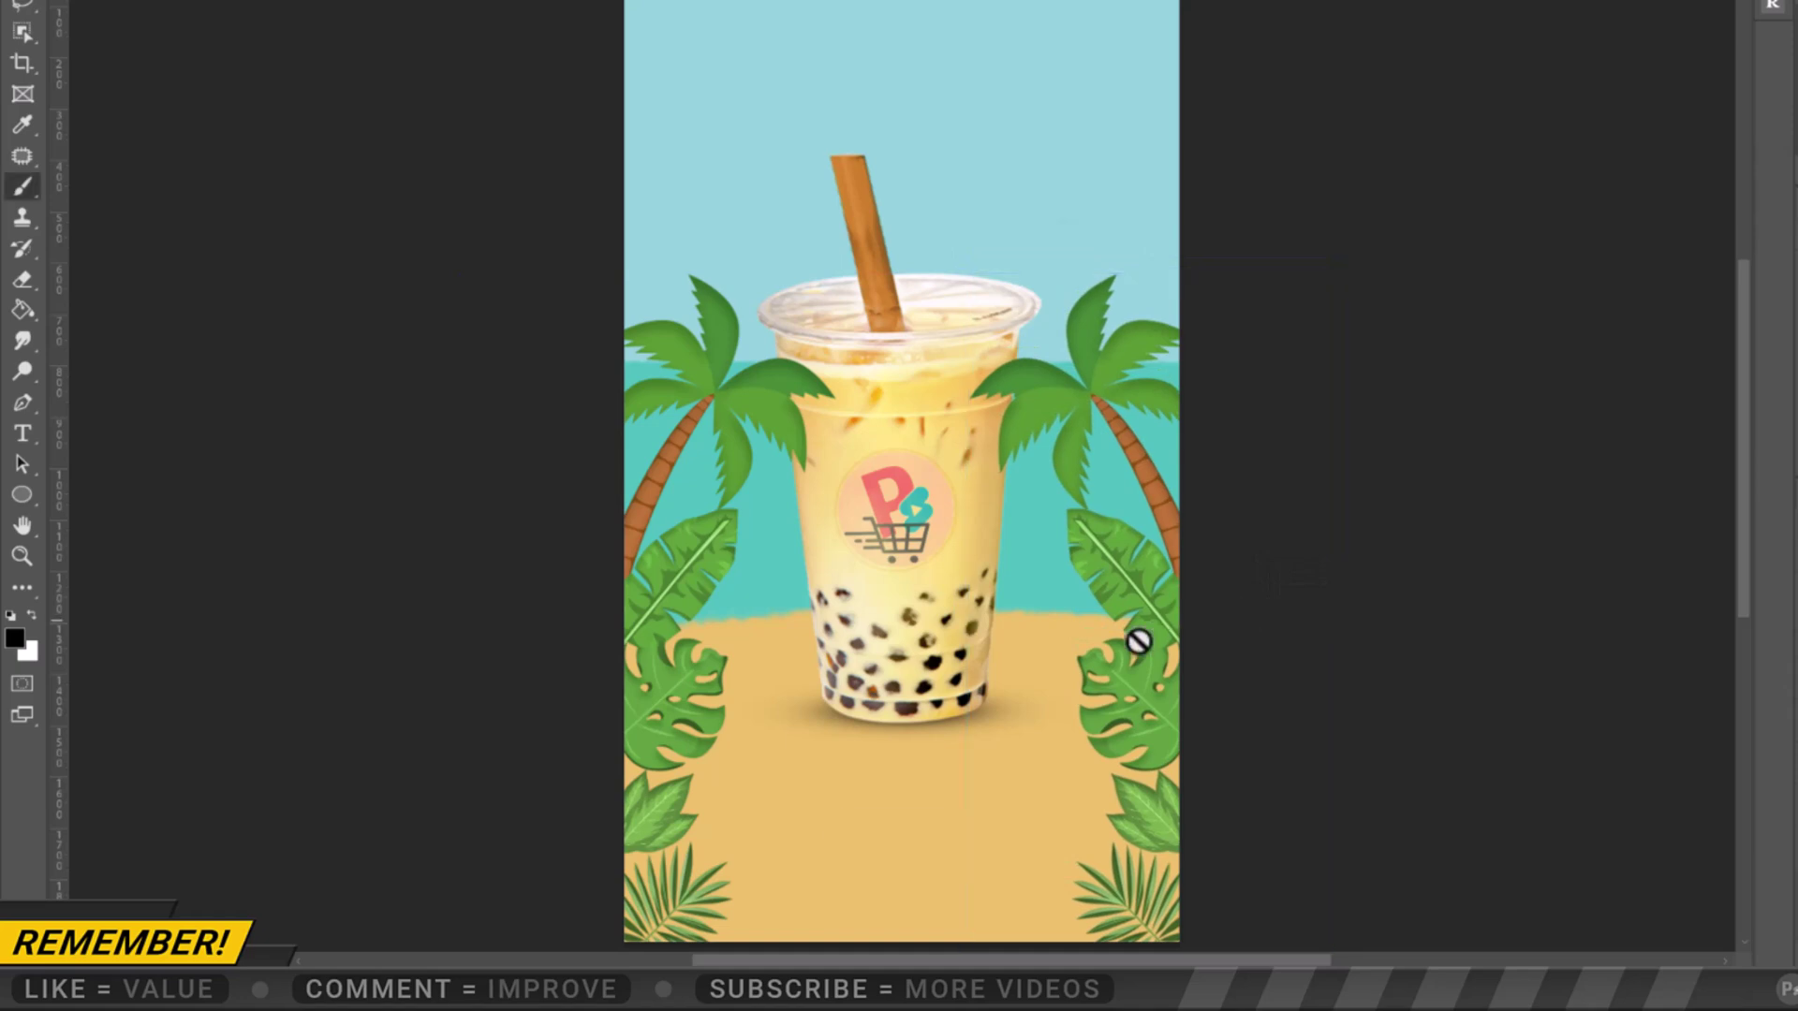
Place Star.png from the project folder as a small starfish on the sand, below and left of the cup
key(alt+Tab)
drag(1128, 493, 951, 267)
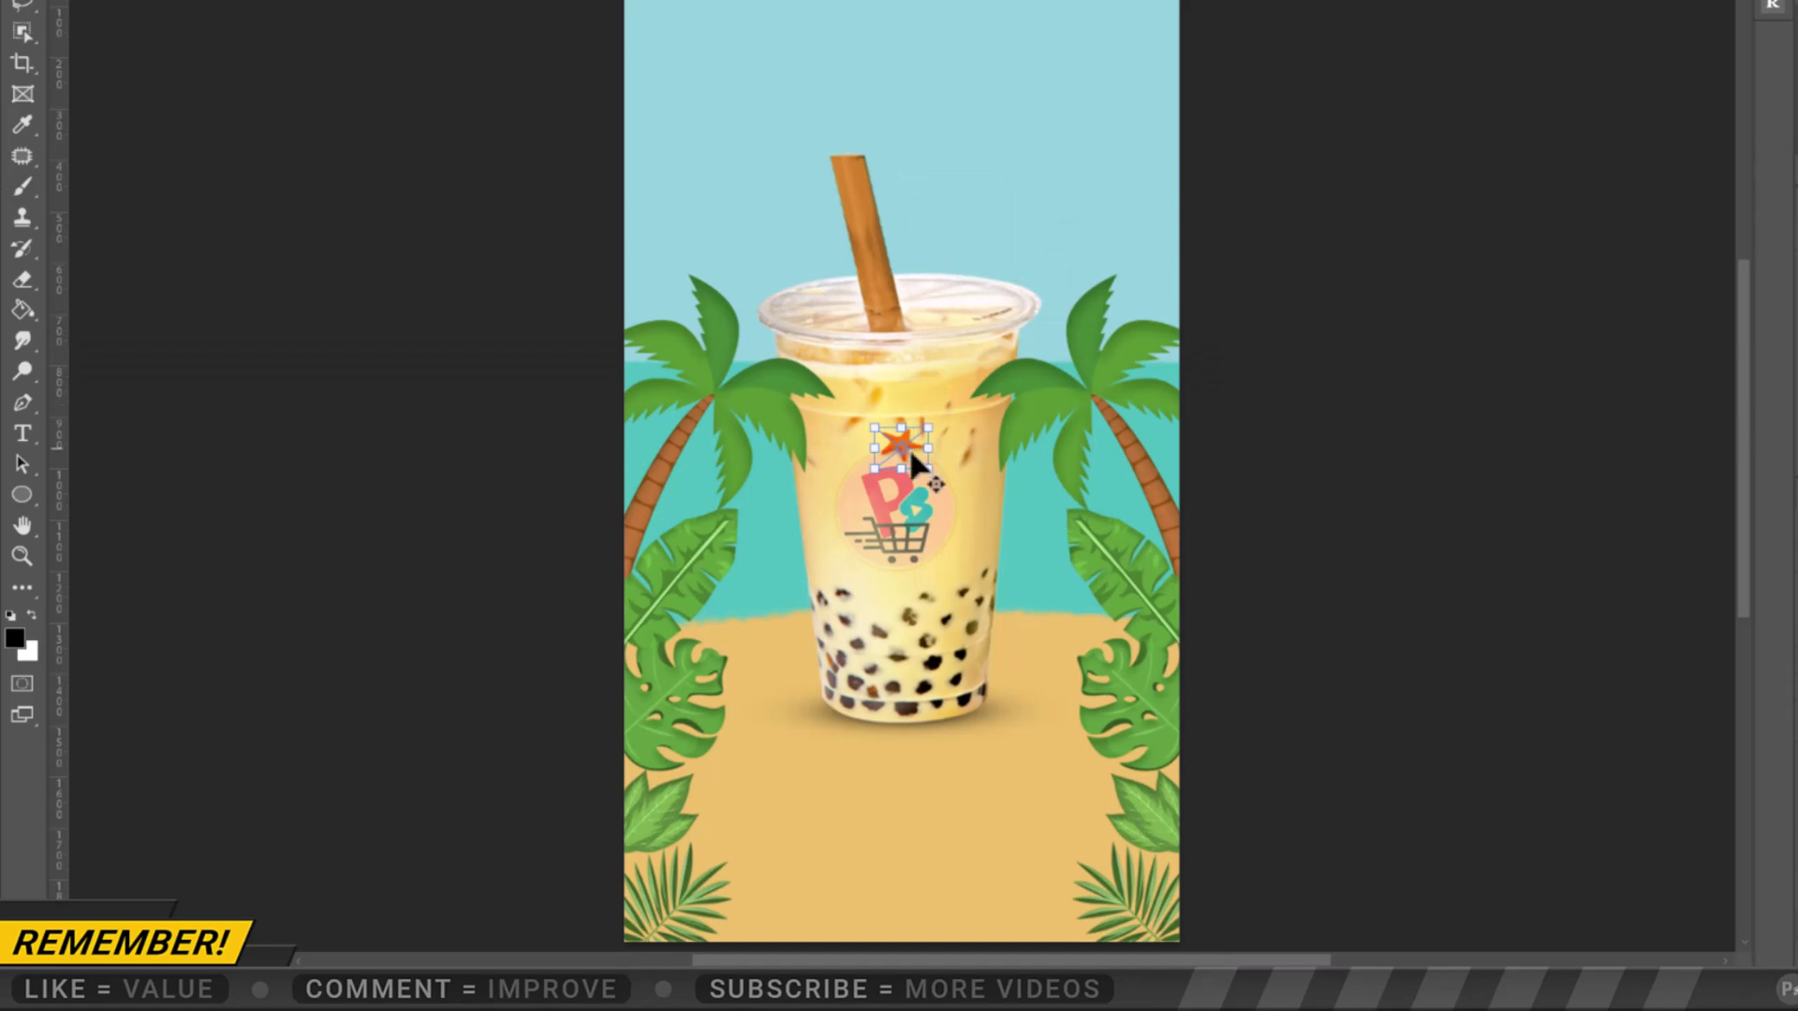
mouse_move(914, 446)
mouse_down()
mouse_move(921, 556)
mouse_move(855, 734)
mouse_move(823, 767)
mouse_move(784, 758)
mouse_up()
key(Return)
key(b)
Duplicate the starfish and place the copy on the sand just right of the cup's base, enlarged to 140 × 109 px
key(ctrl+j)
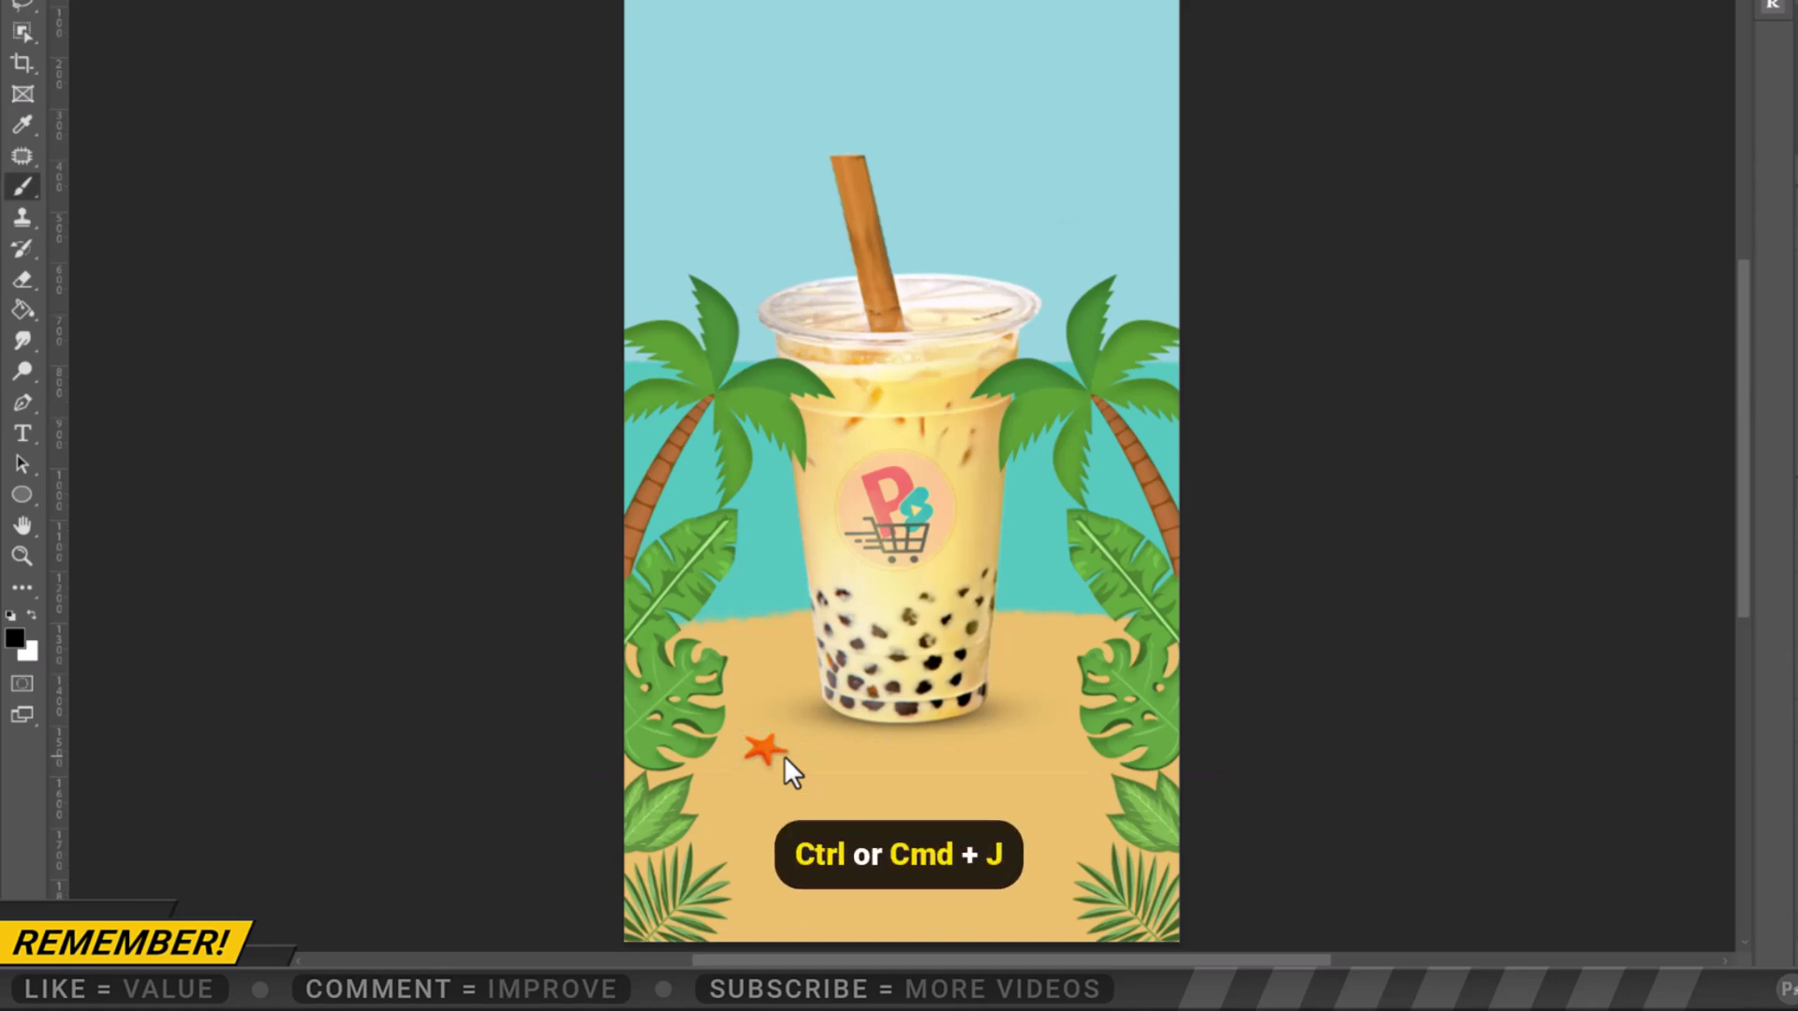
key(ctrl+t)
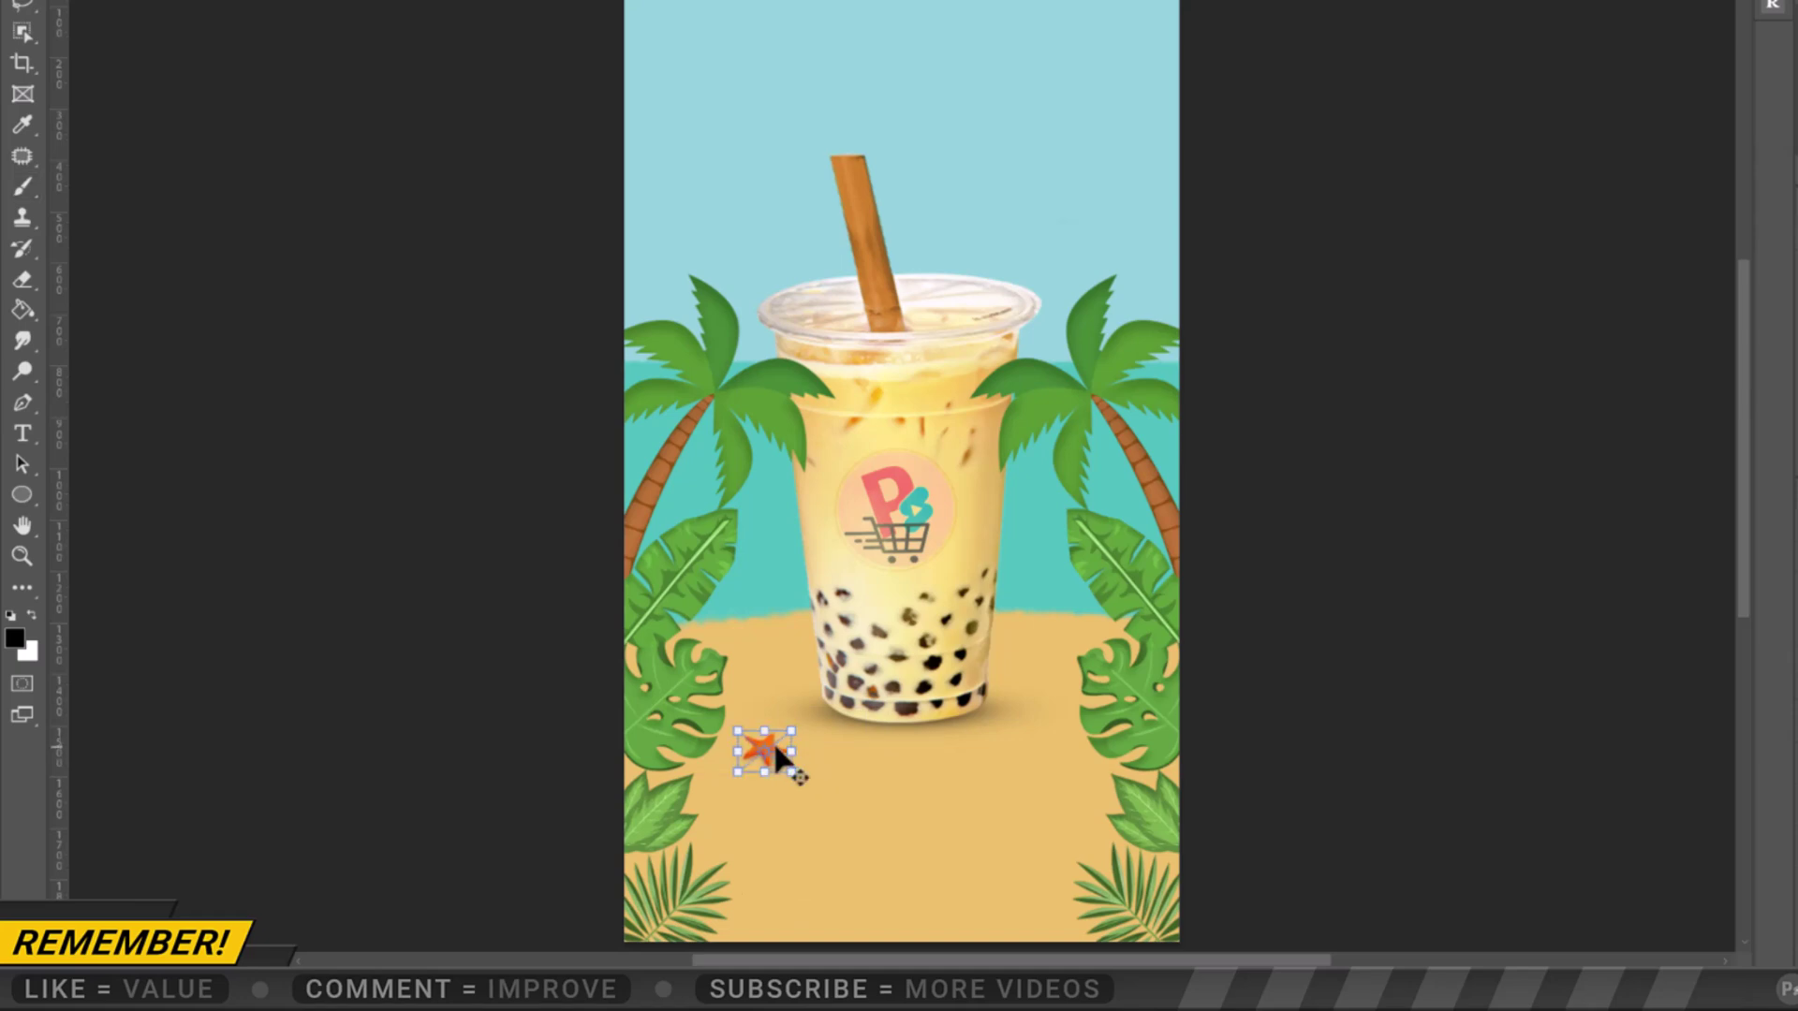
drag(850, 739, 1065, 708)
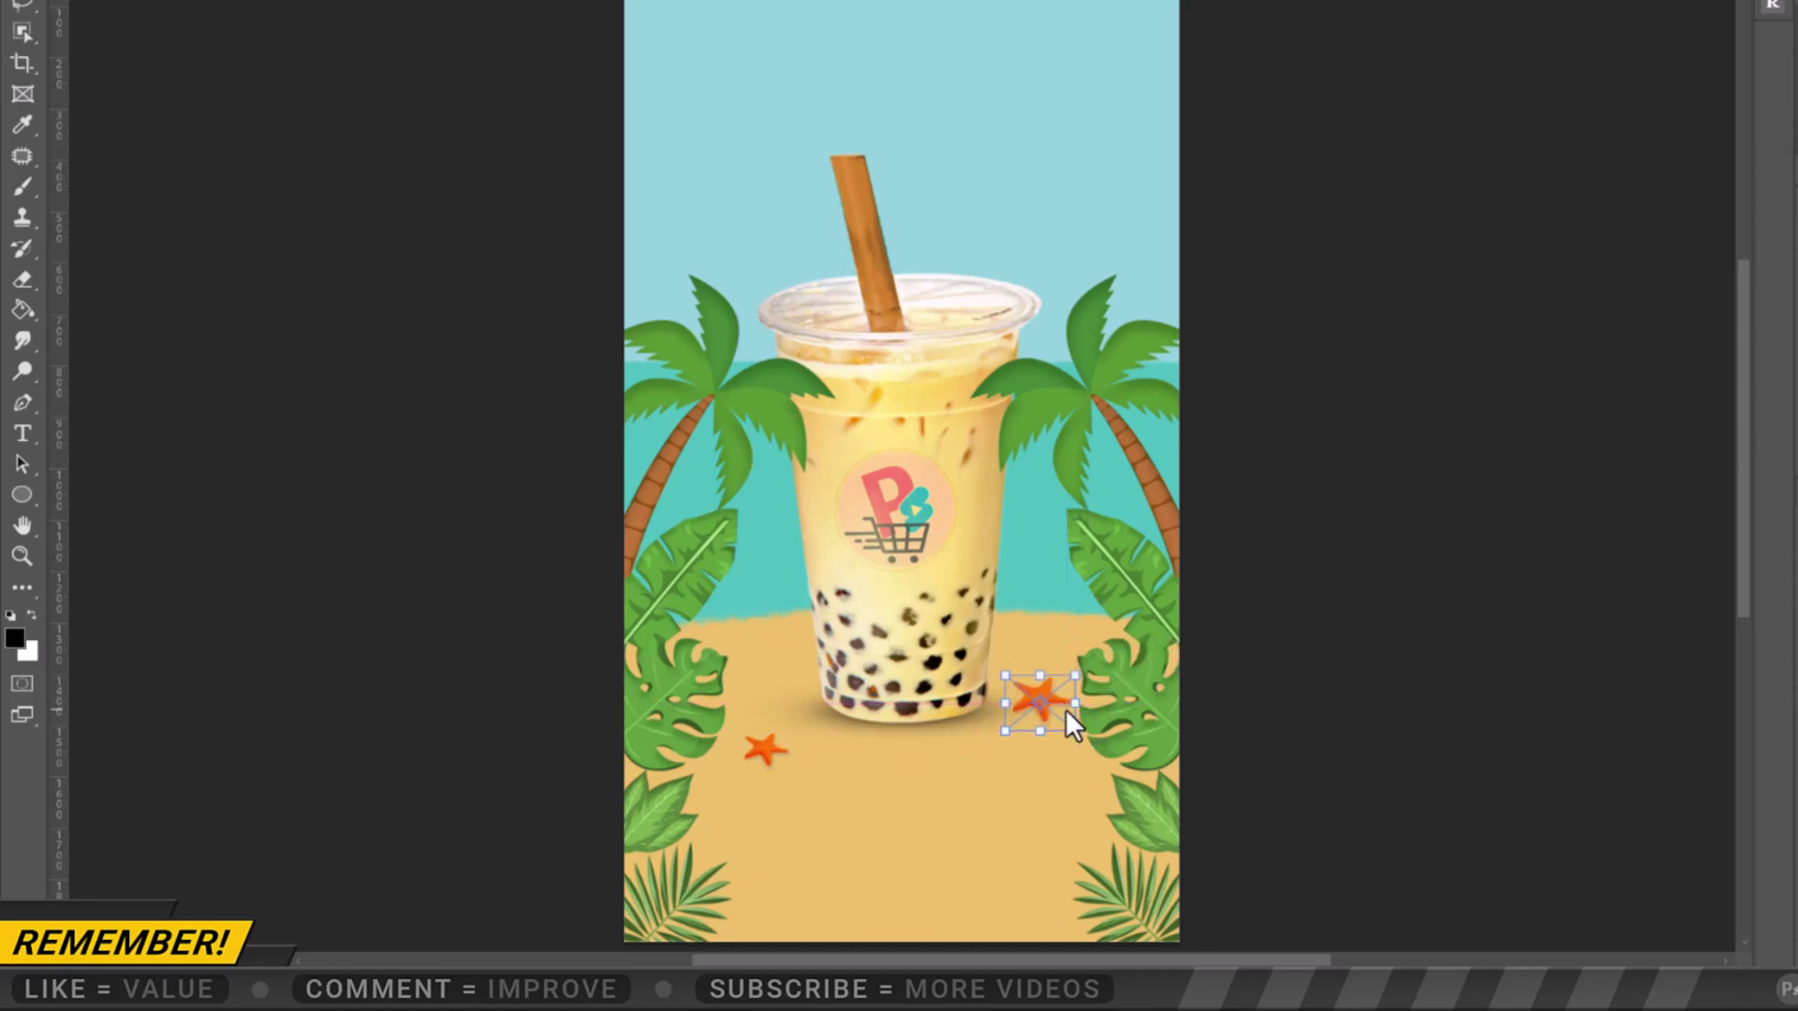
key(Return)
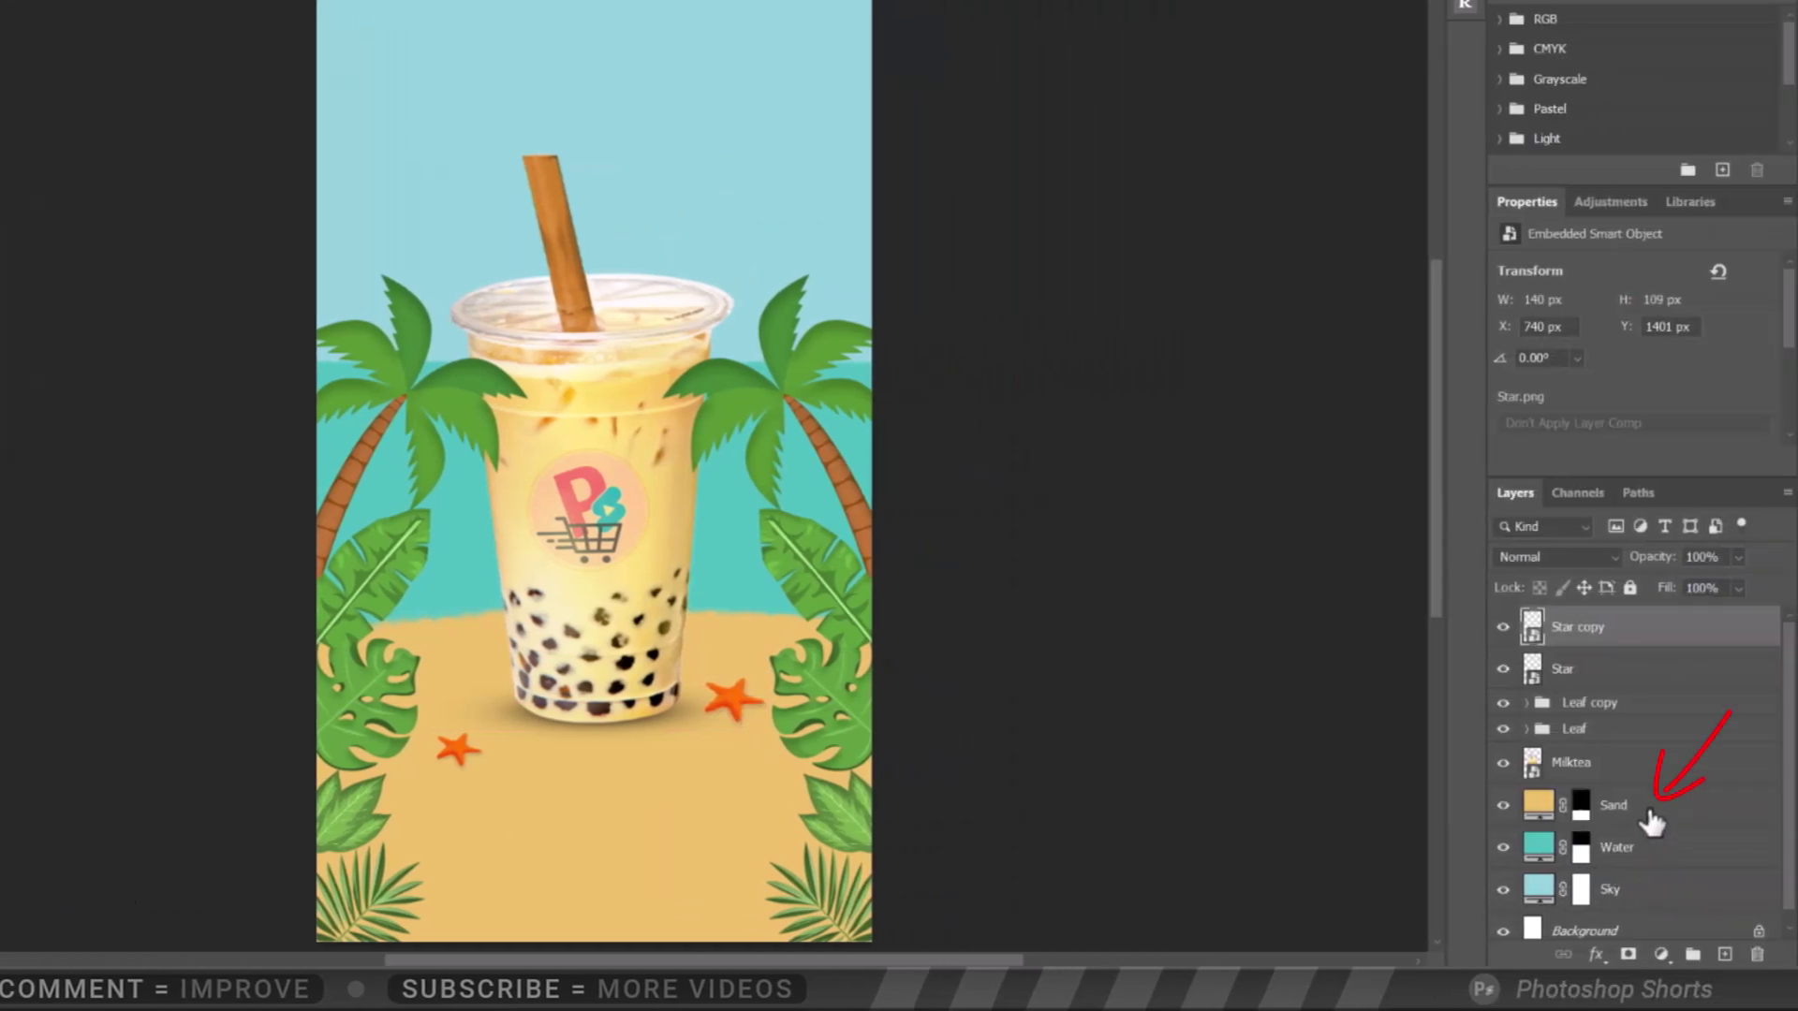
Select the Sand layer and pick the Kyle's Spatter brush below Supreme in Special Effects Brushes for the Brush tool
click(1650, 814)
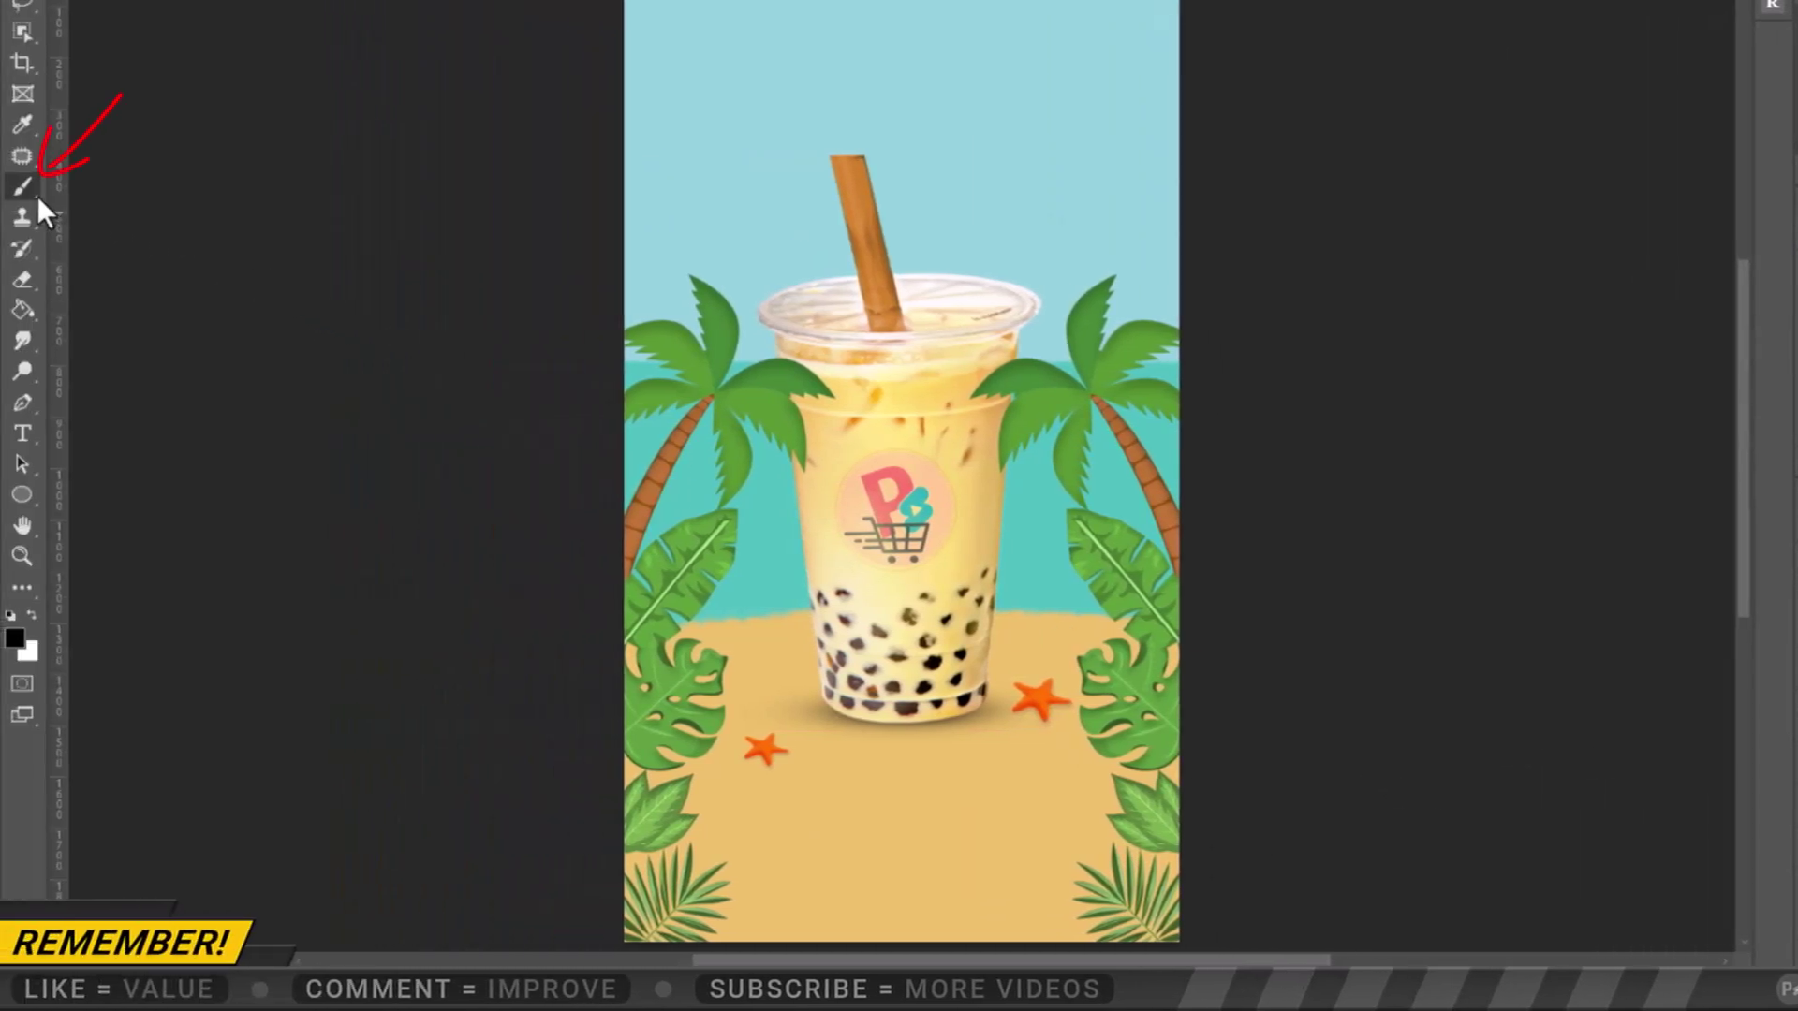
right_click(26, 189)
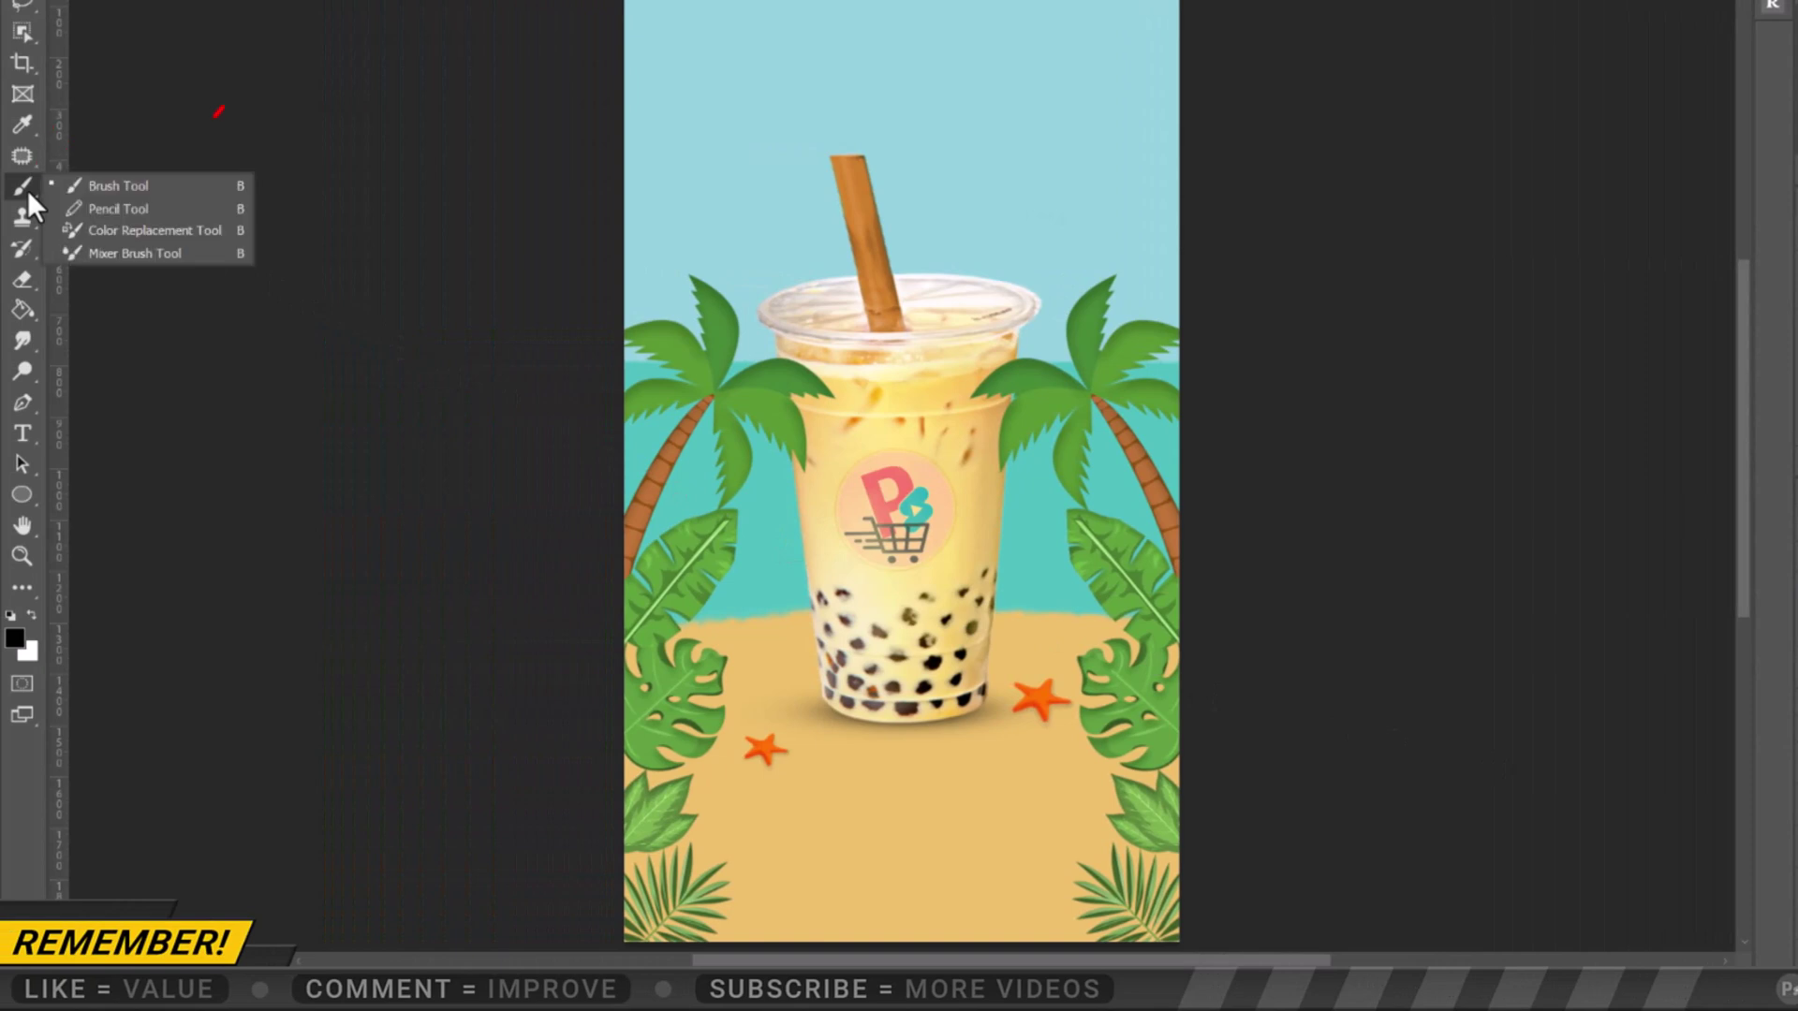
click(93, 182)
click(156, 49)
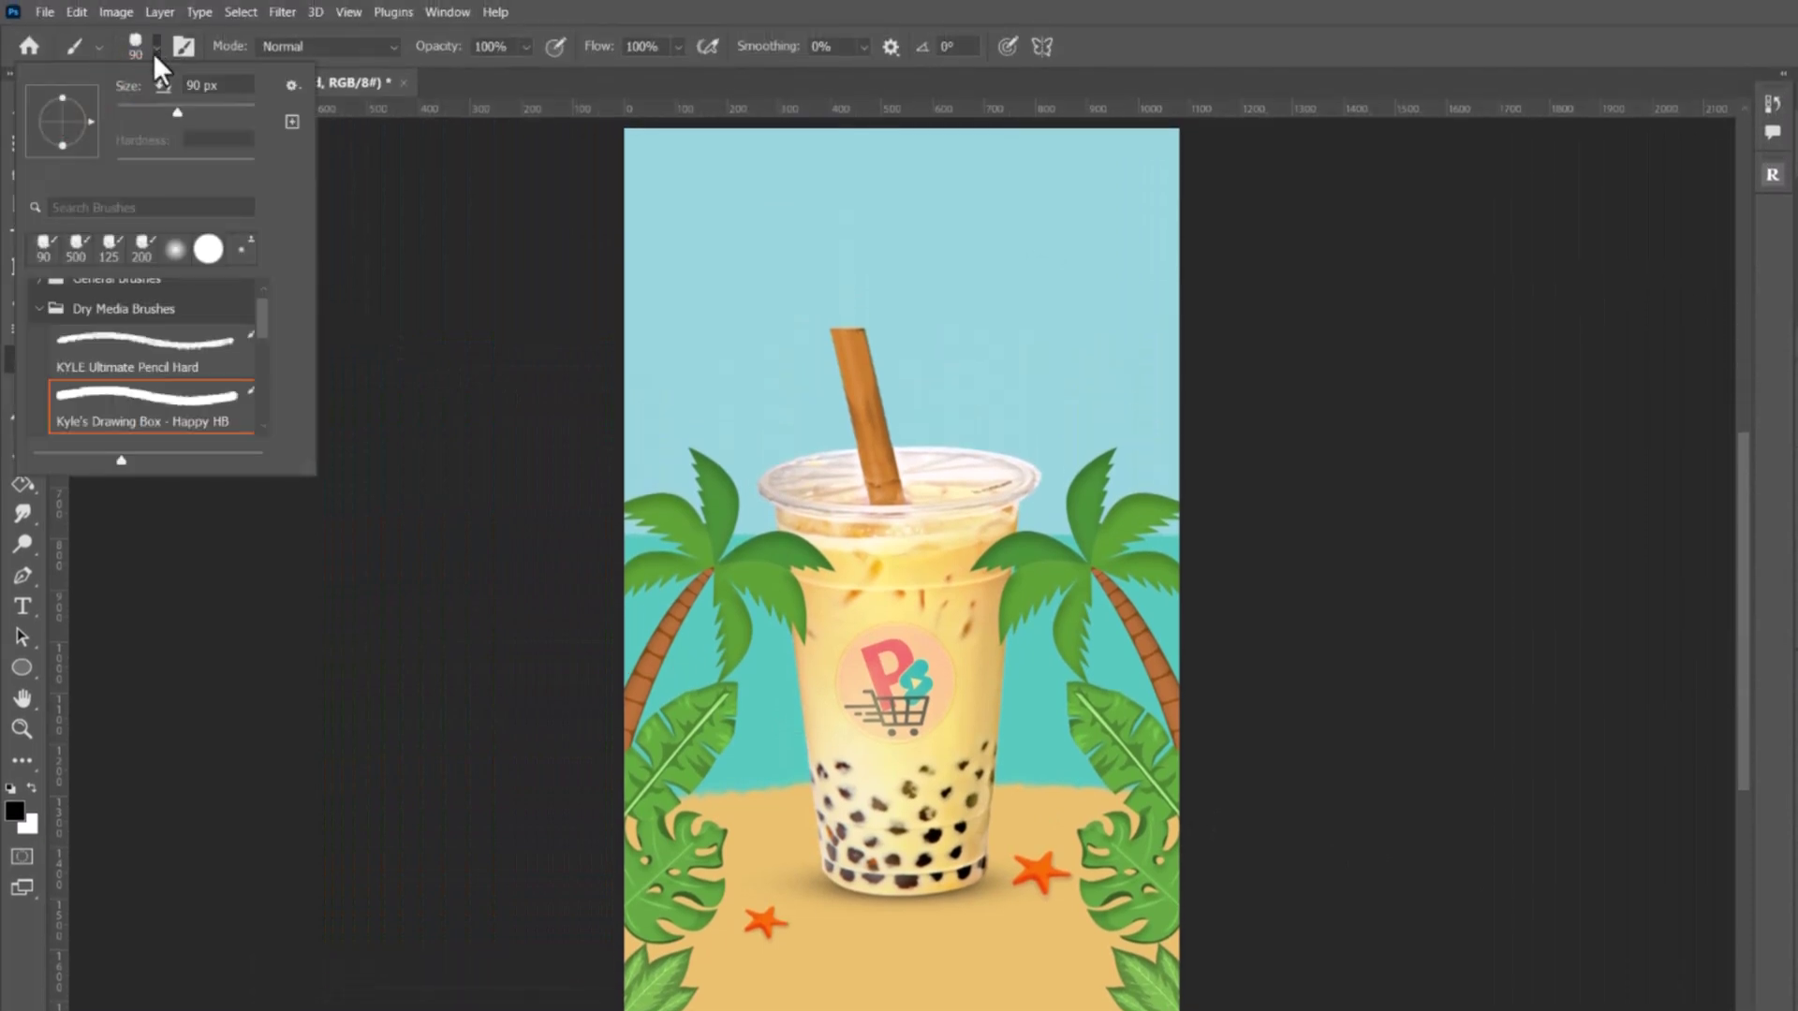
click(40, 311)
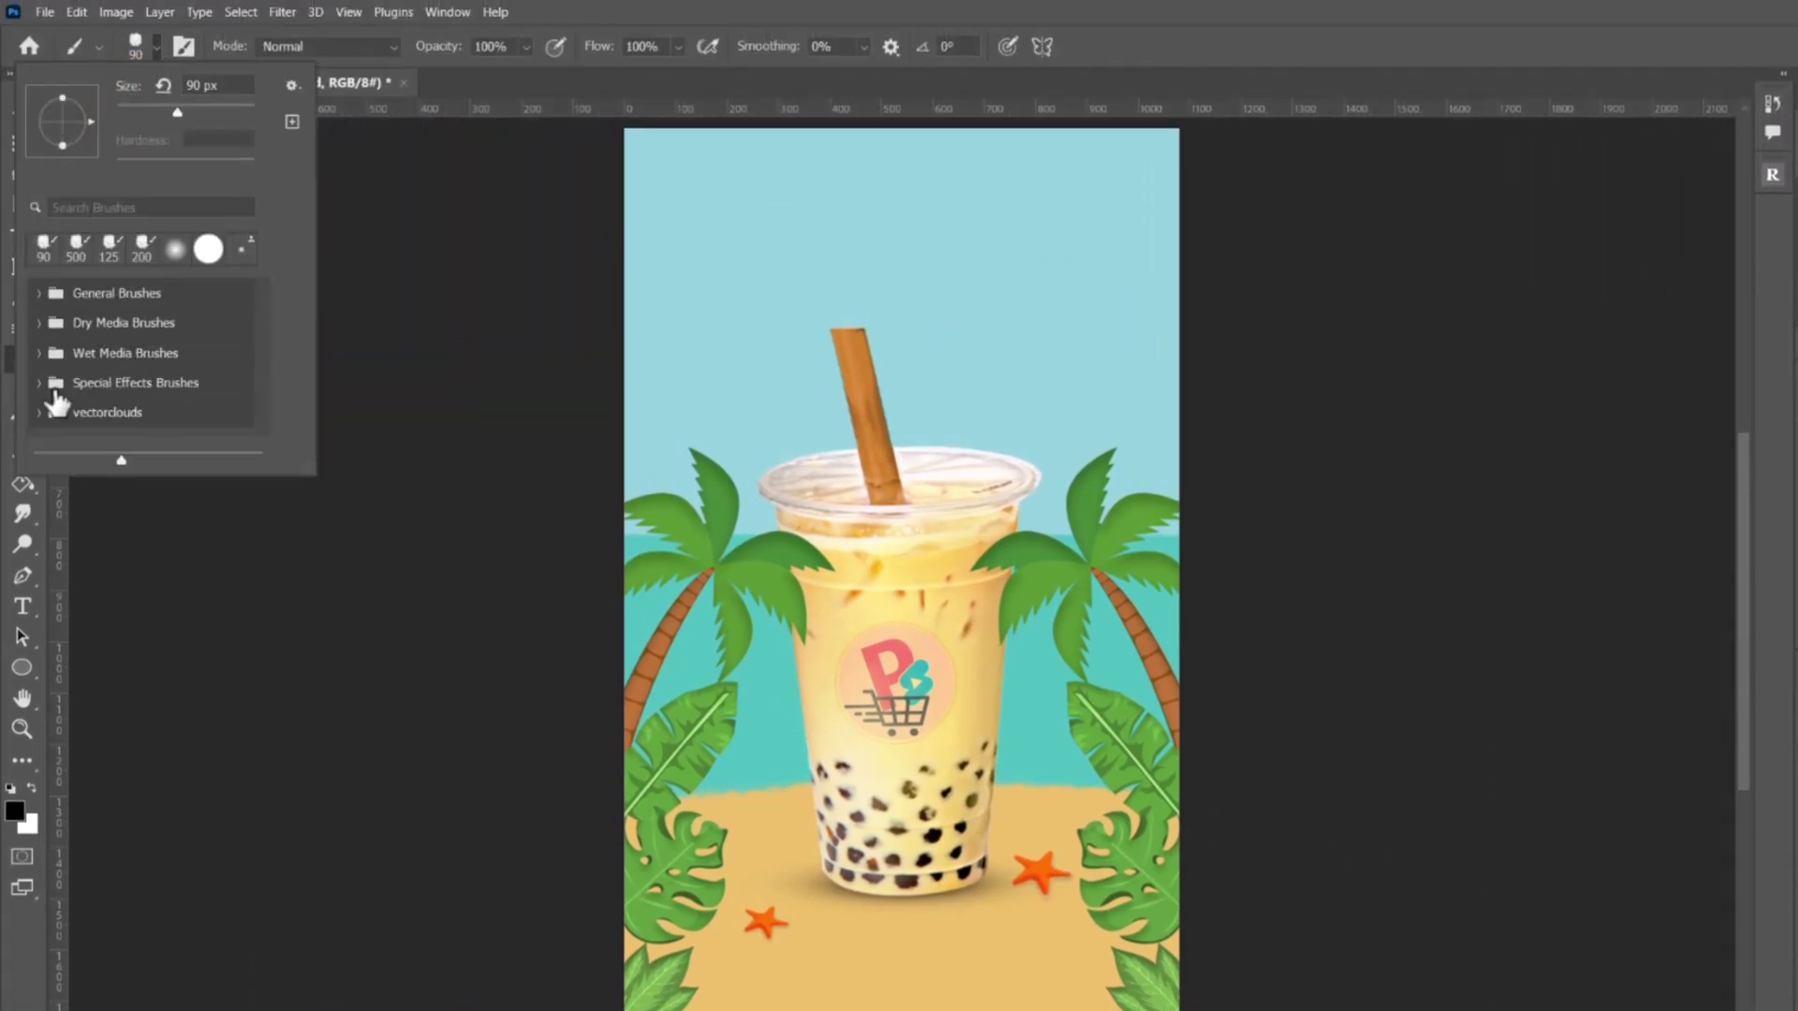
click(39, 383)
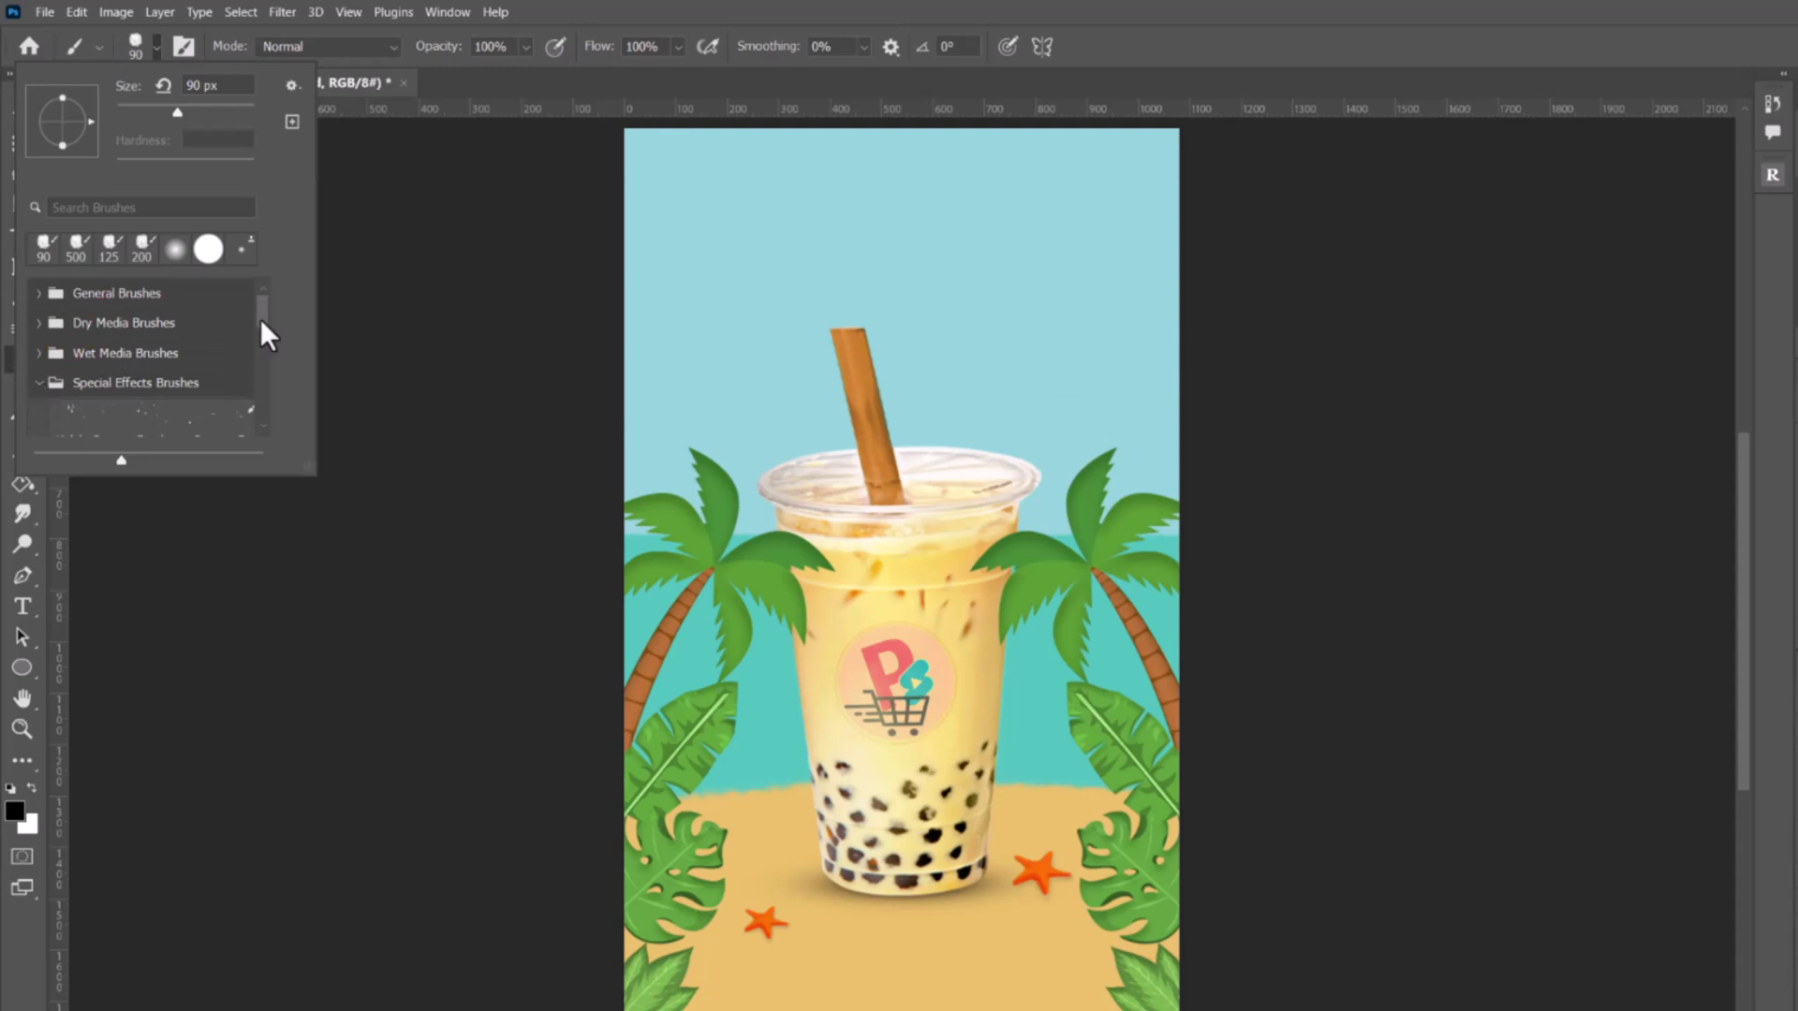
scroll(266, 339, down, 2)
scroll(268, 350, down, 2)
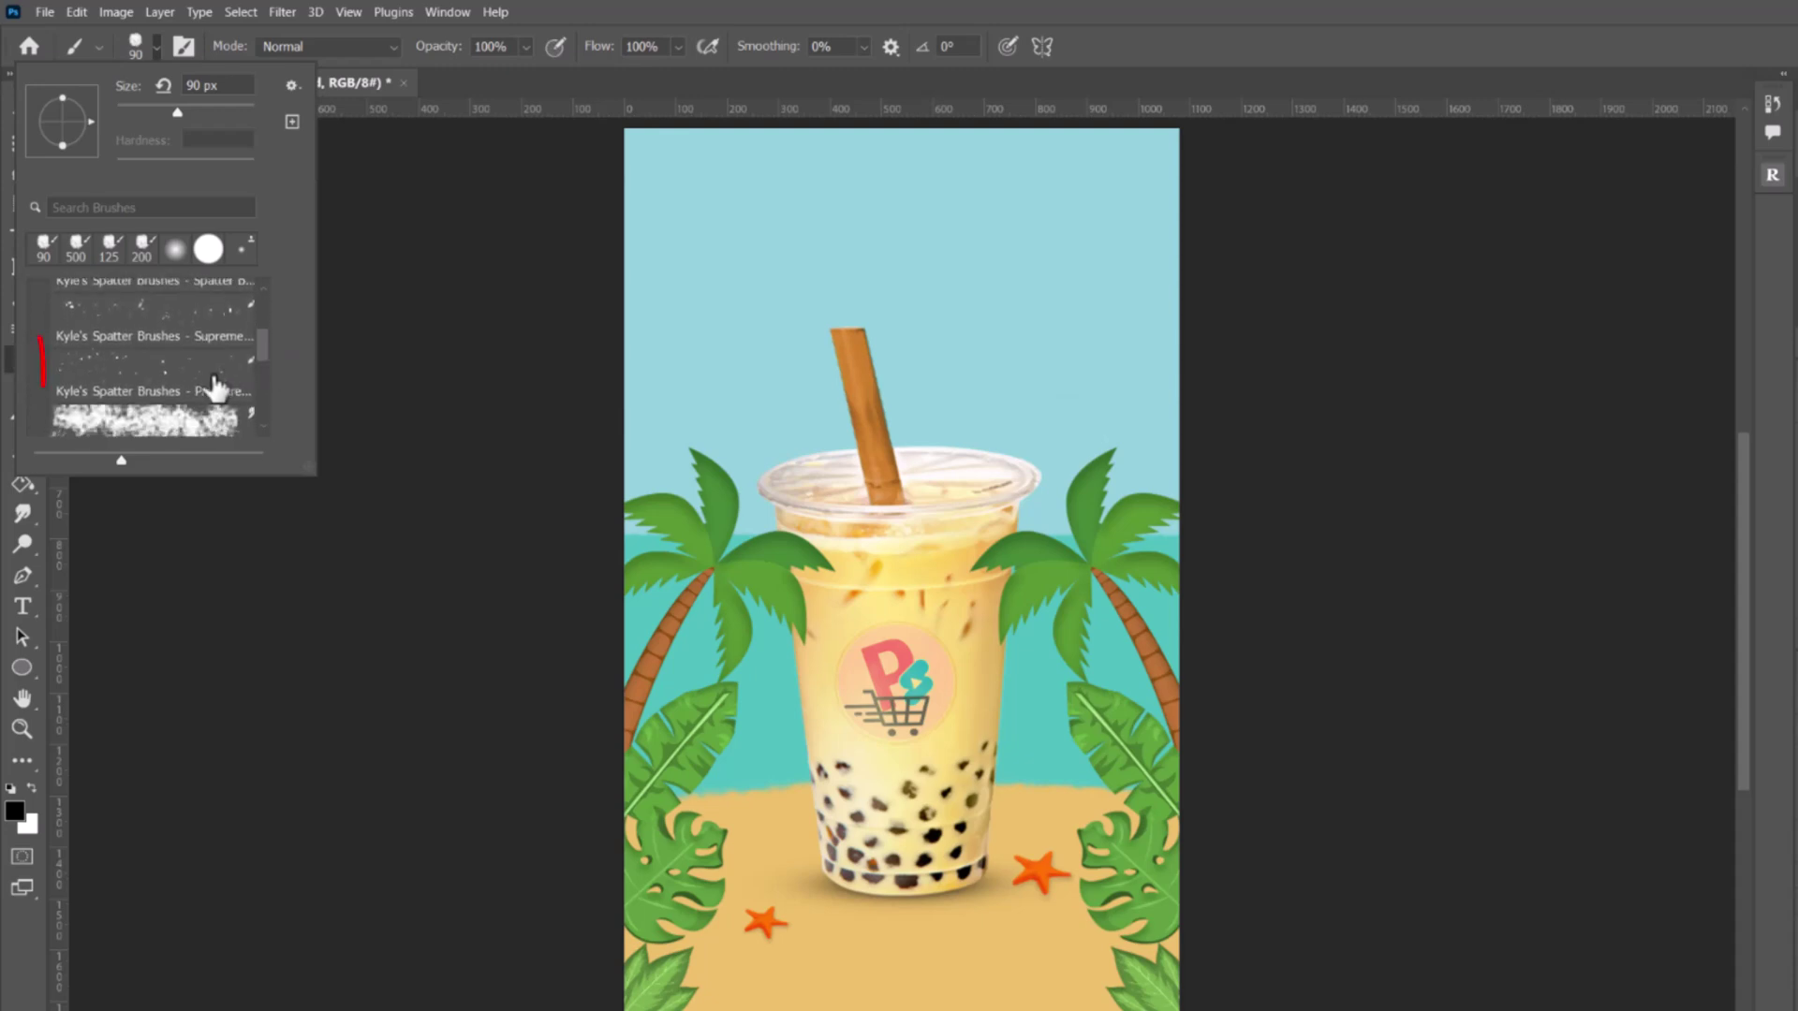
click(176, 372)
double_click(203, 388)
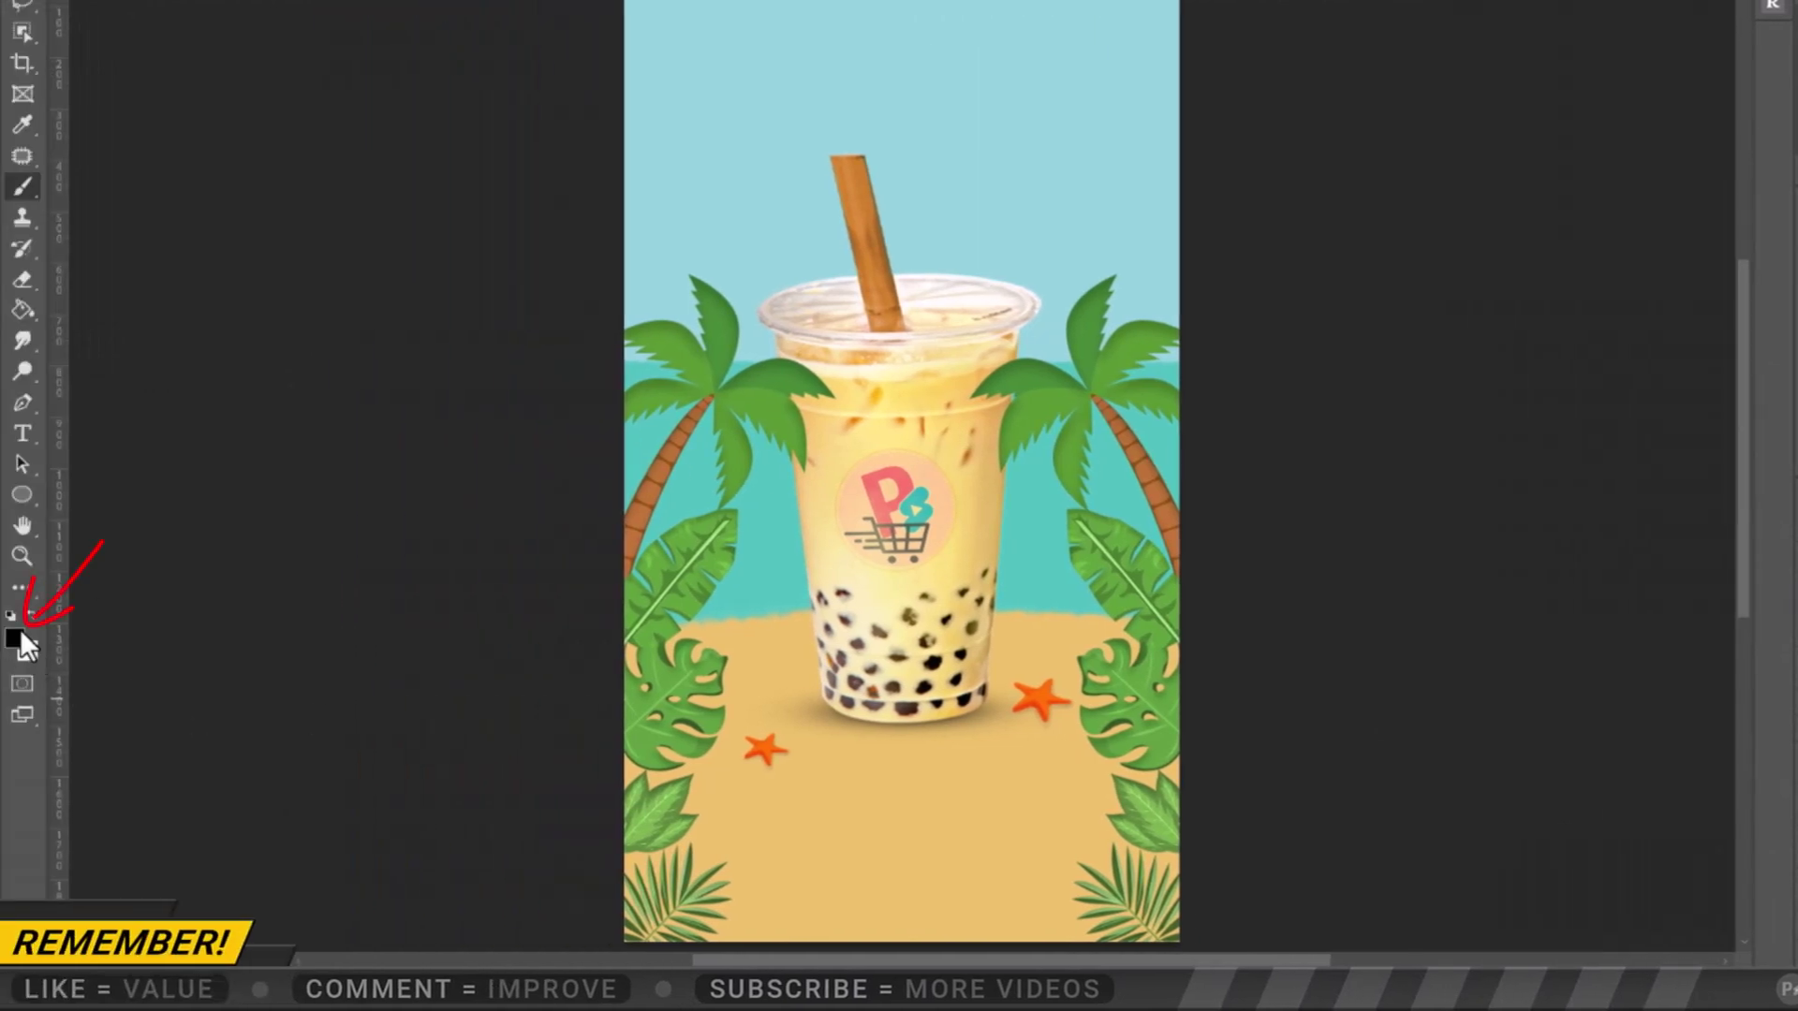
Set the foreground colour to dcae53, a slightly darker tone of the colour sampled from the sand
click(19, 632)
click(958, 823)
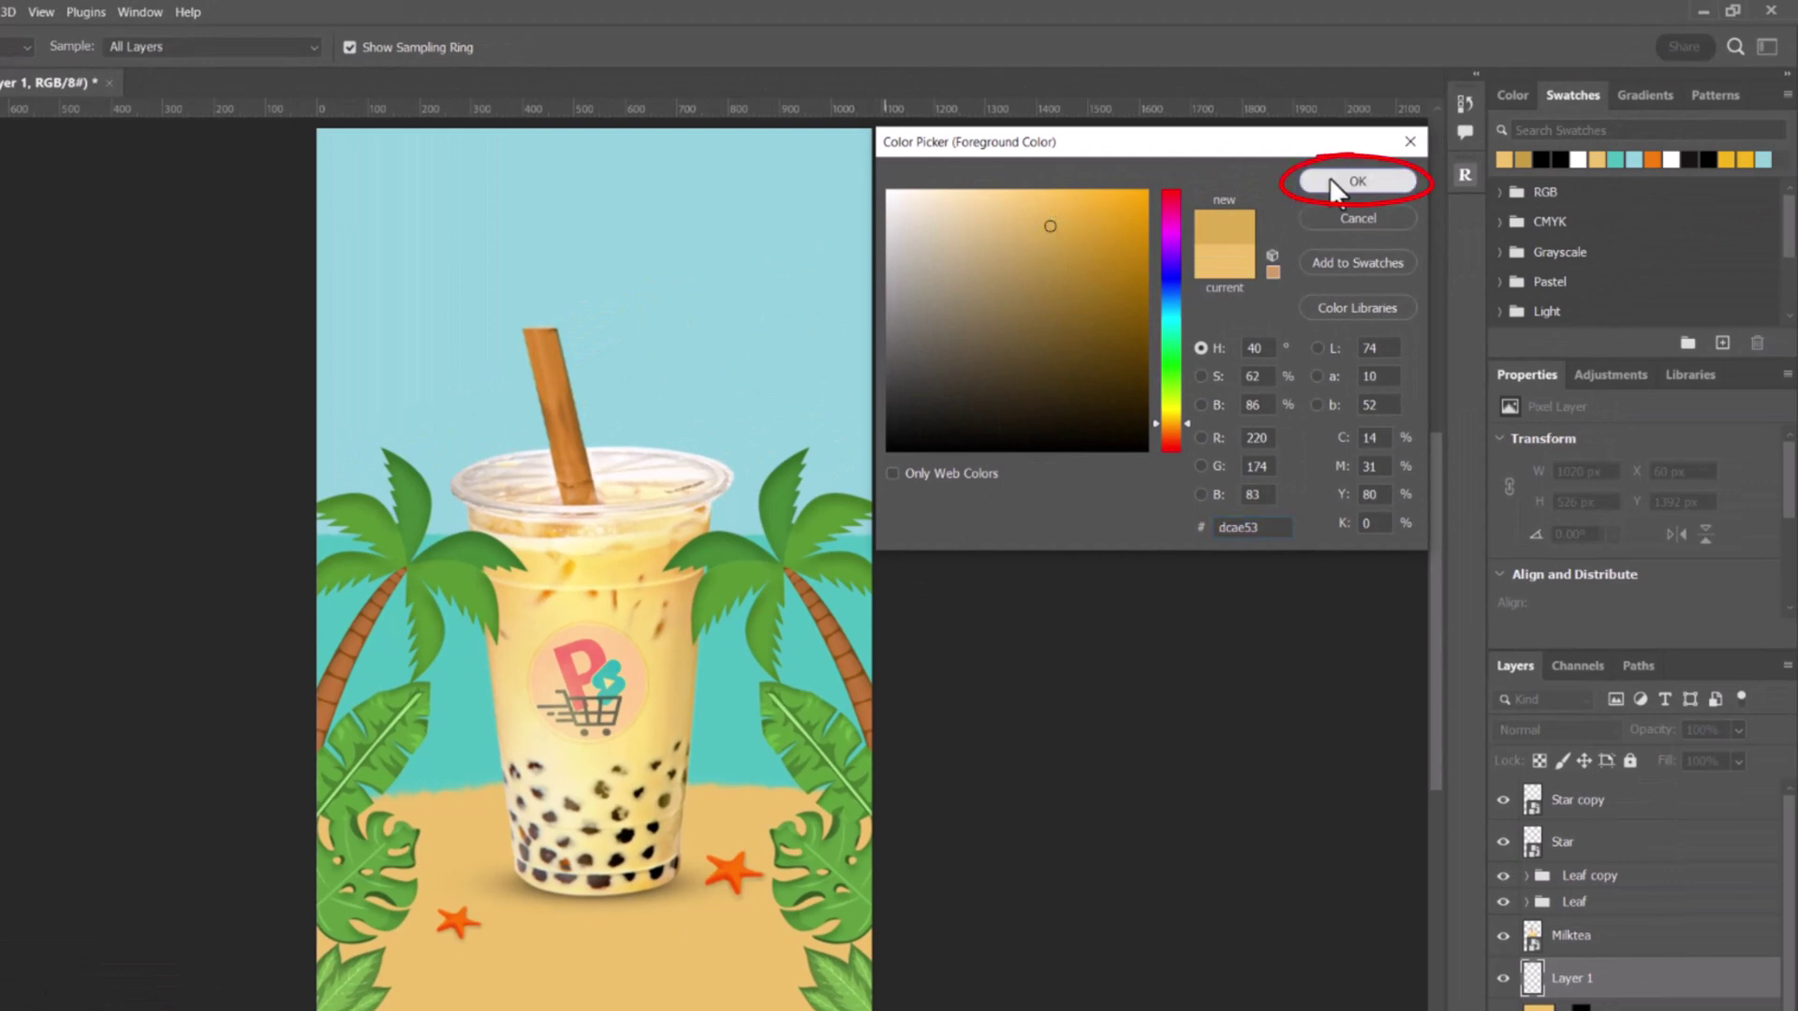
click(1329, 177)
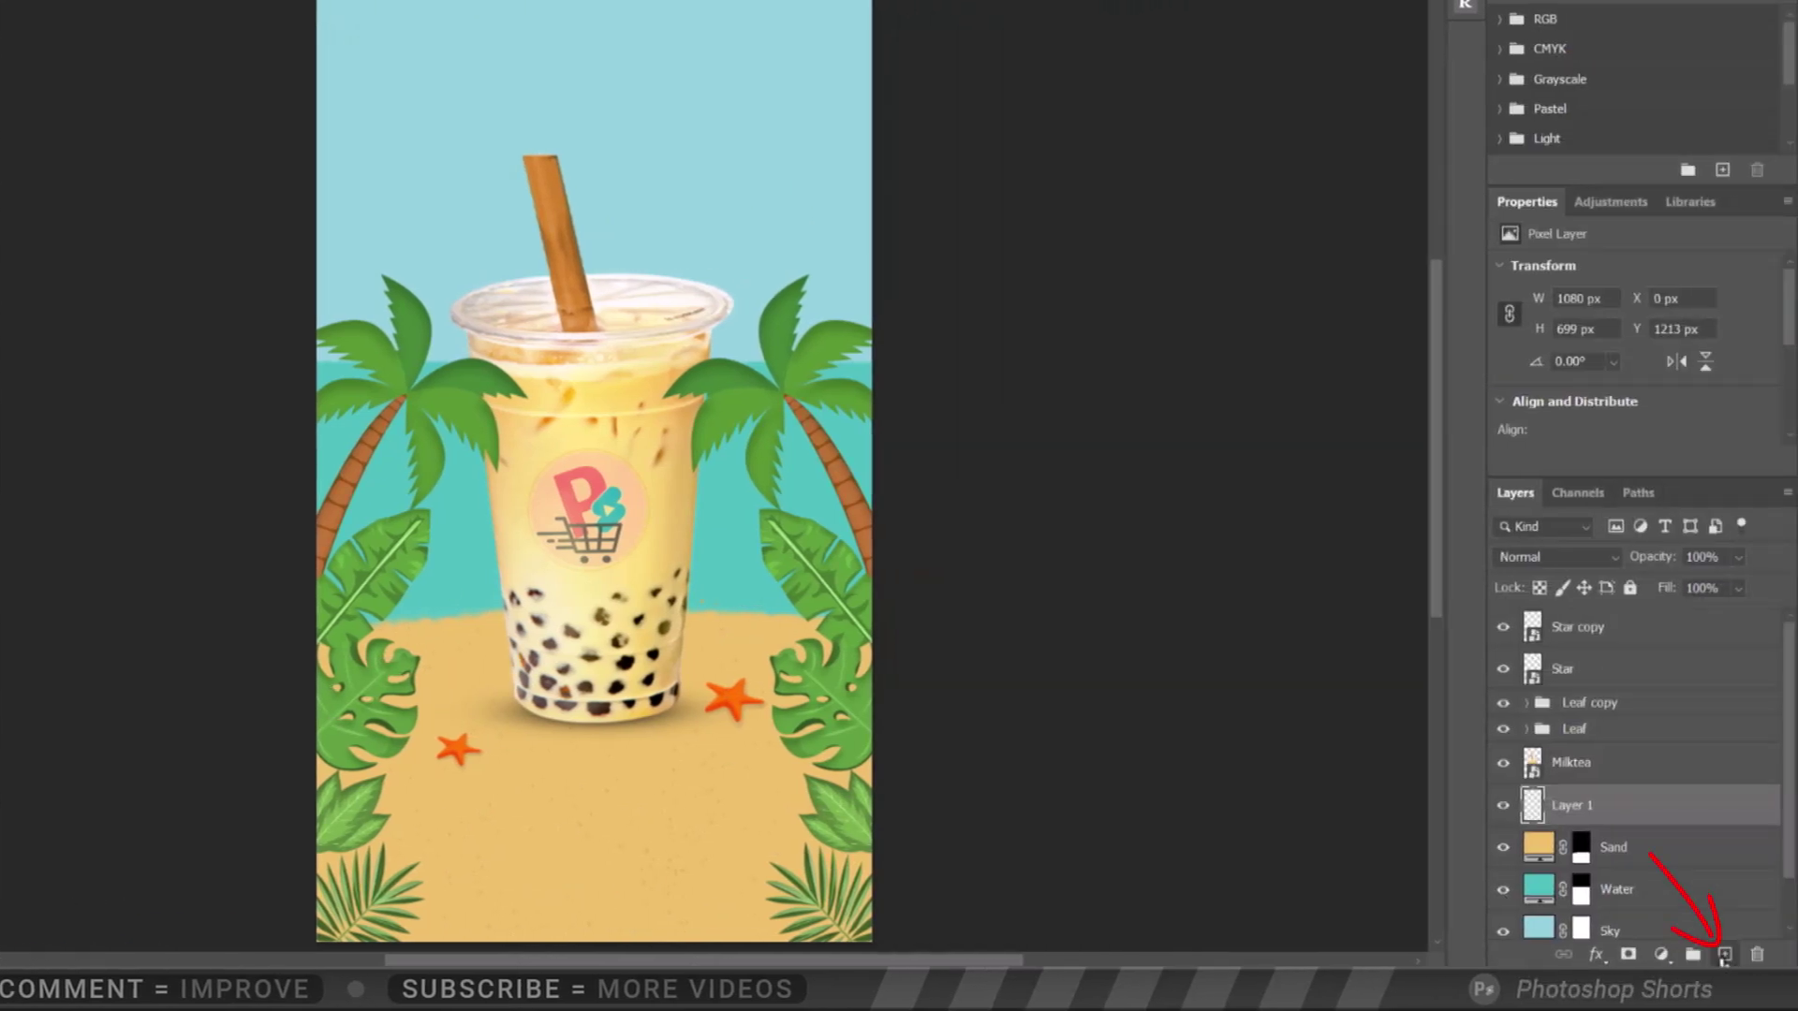
Add a new layer above Layer 1 and prepare the Soft Round brush with the default black foreground colour
click(1724, 954)
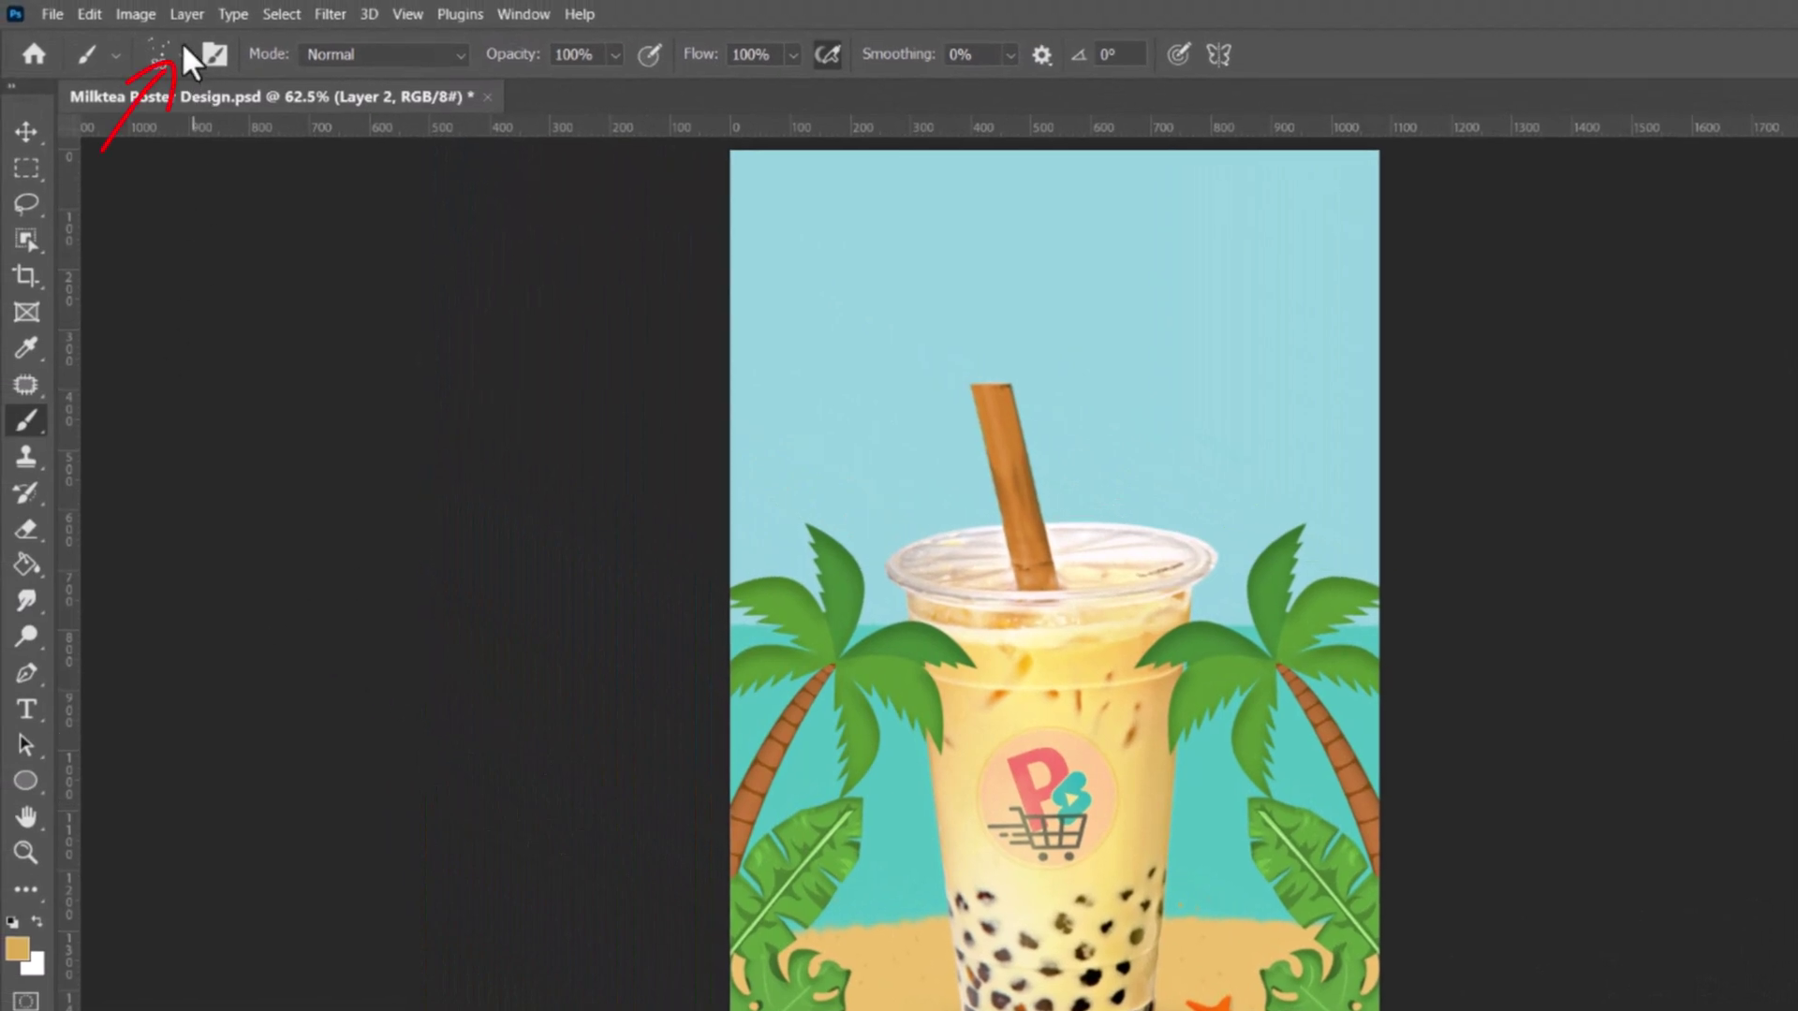
click(184, 52)
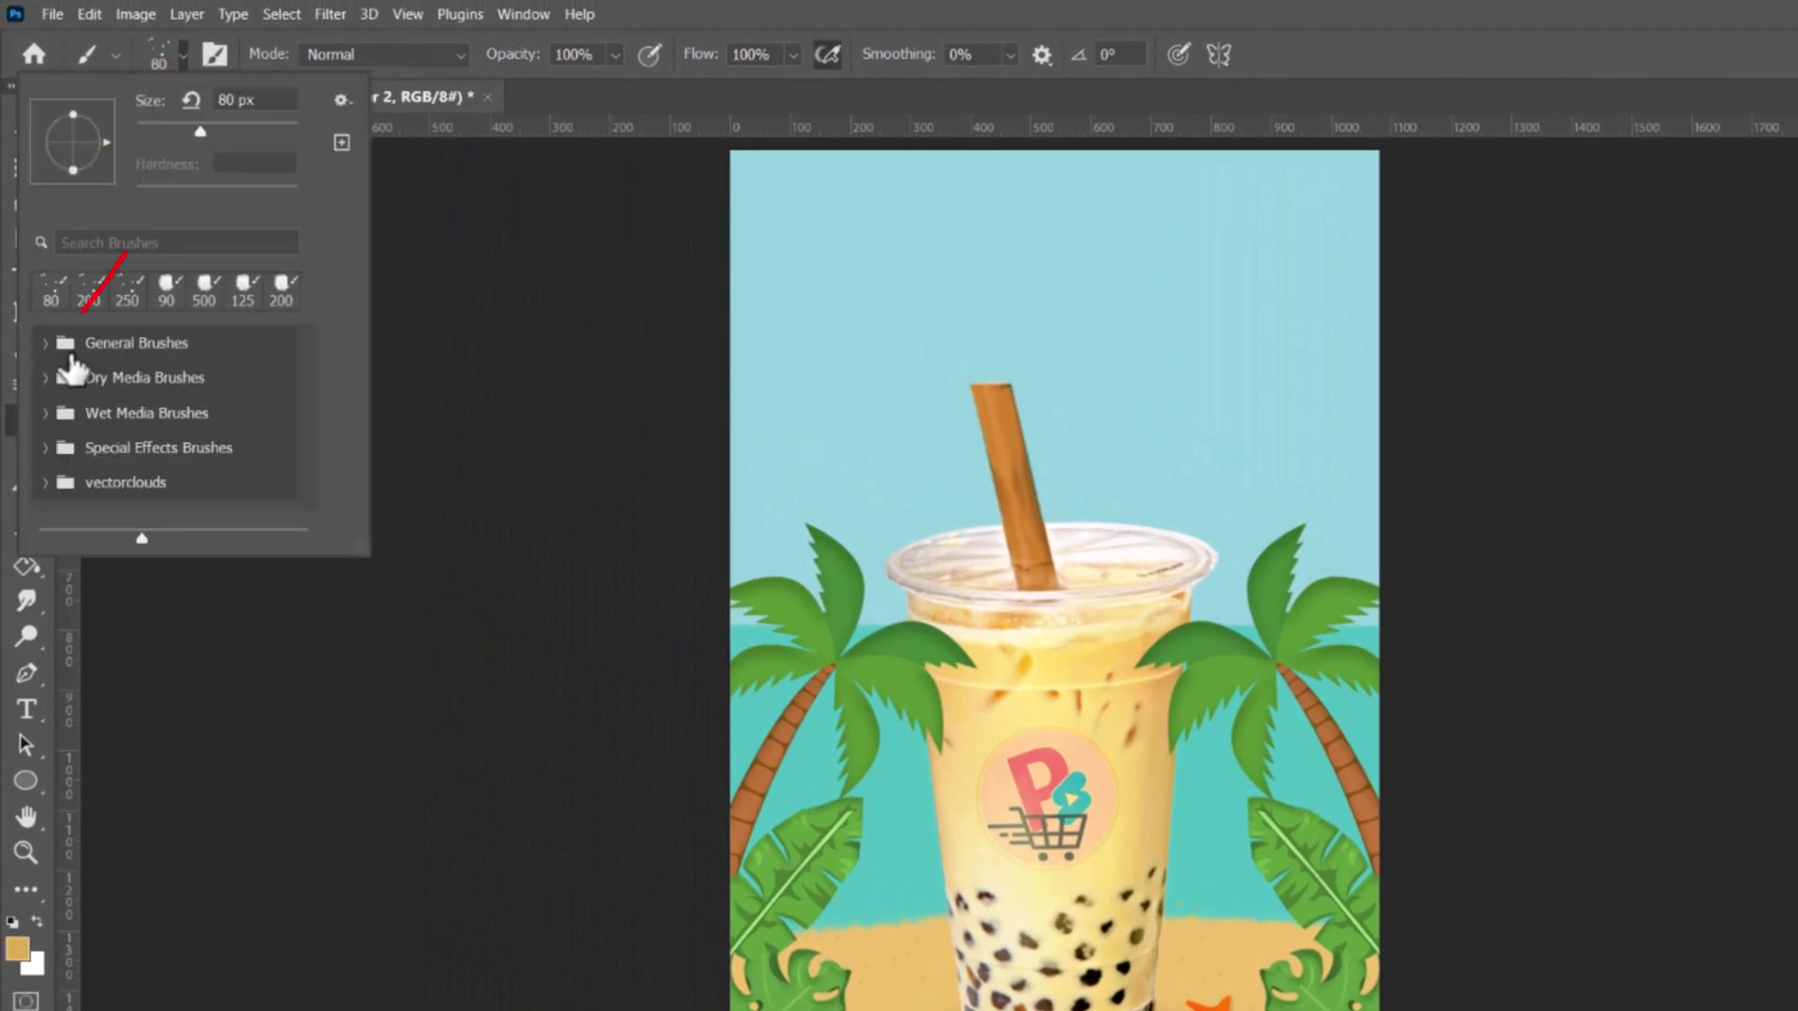
click(45, 345)
click(192, 412)
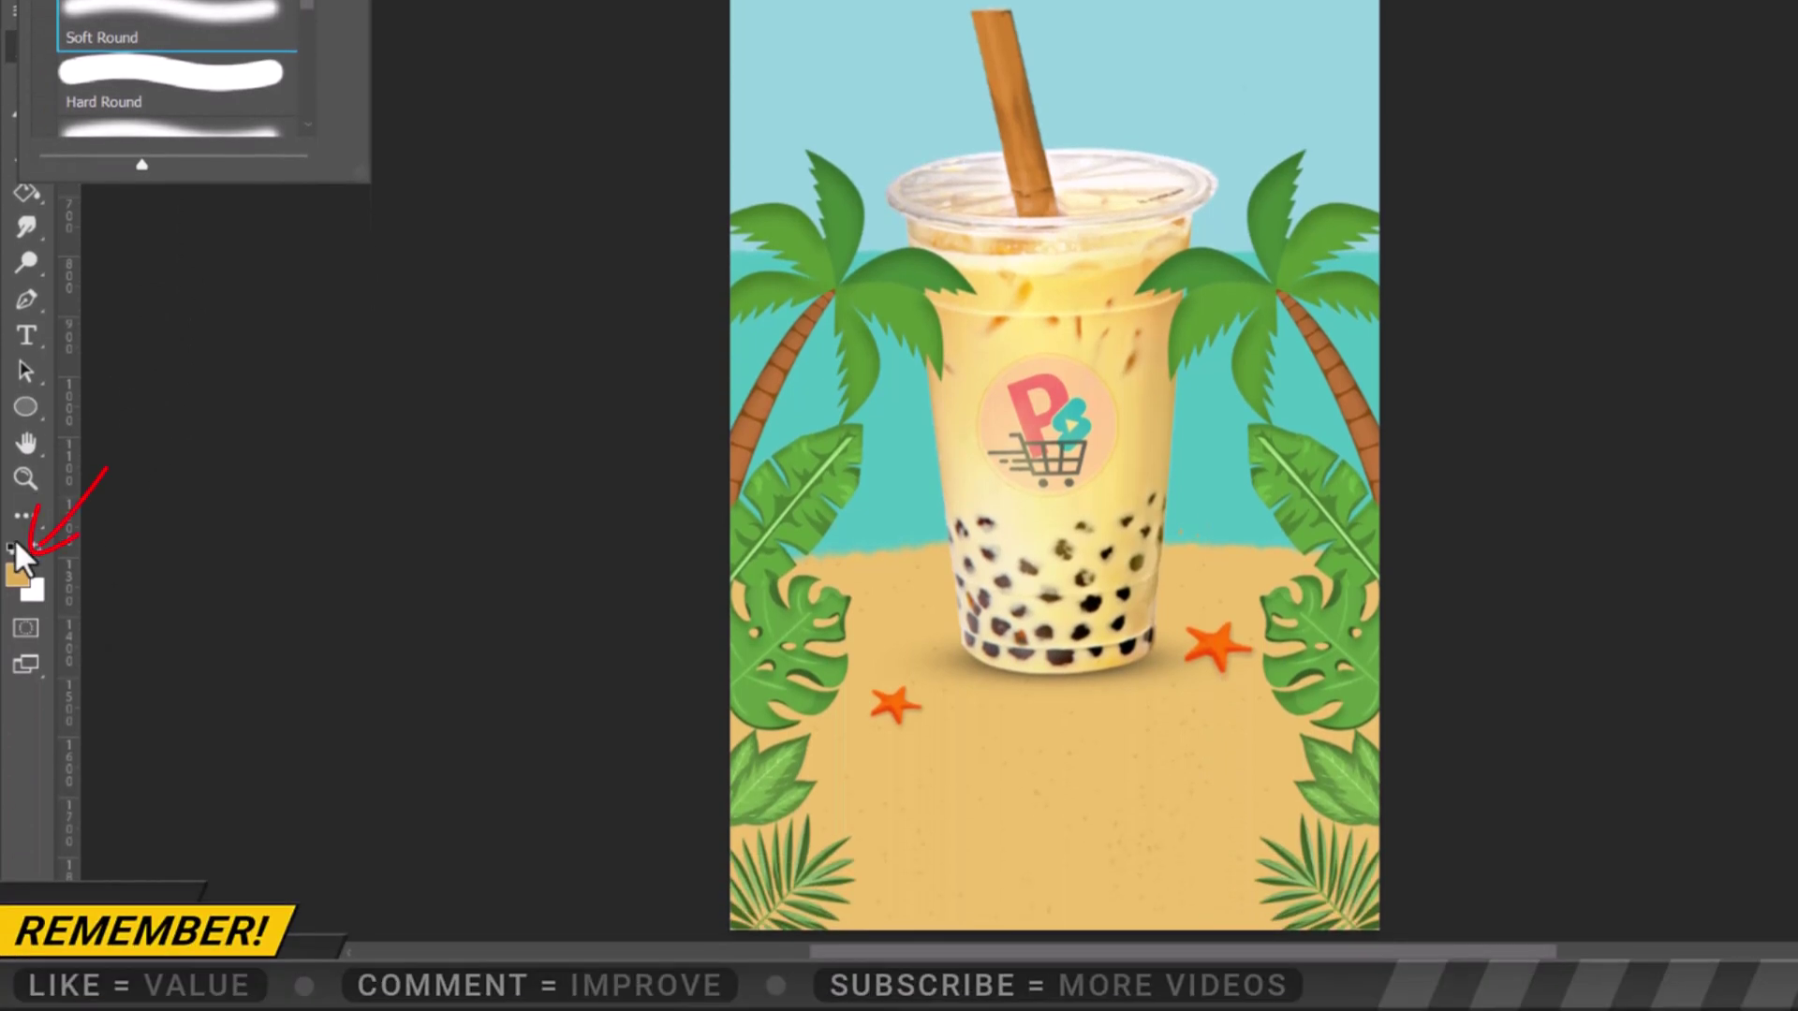
click(13, 923)
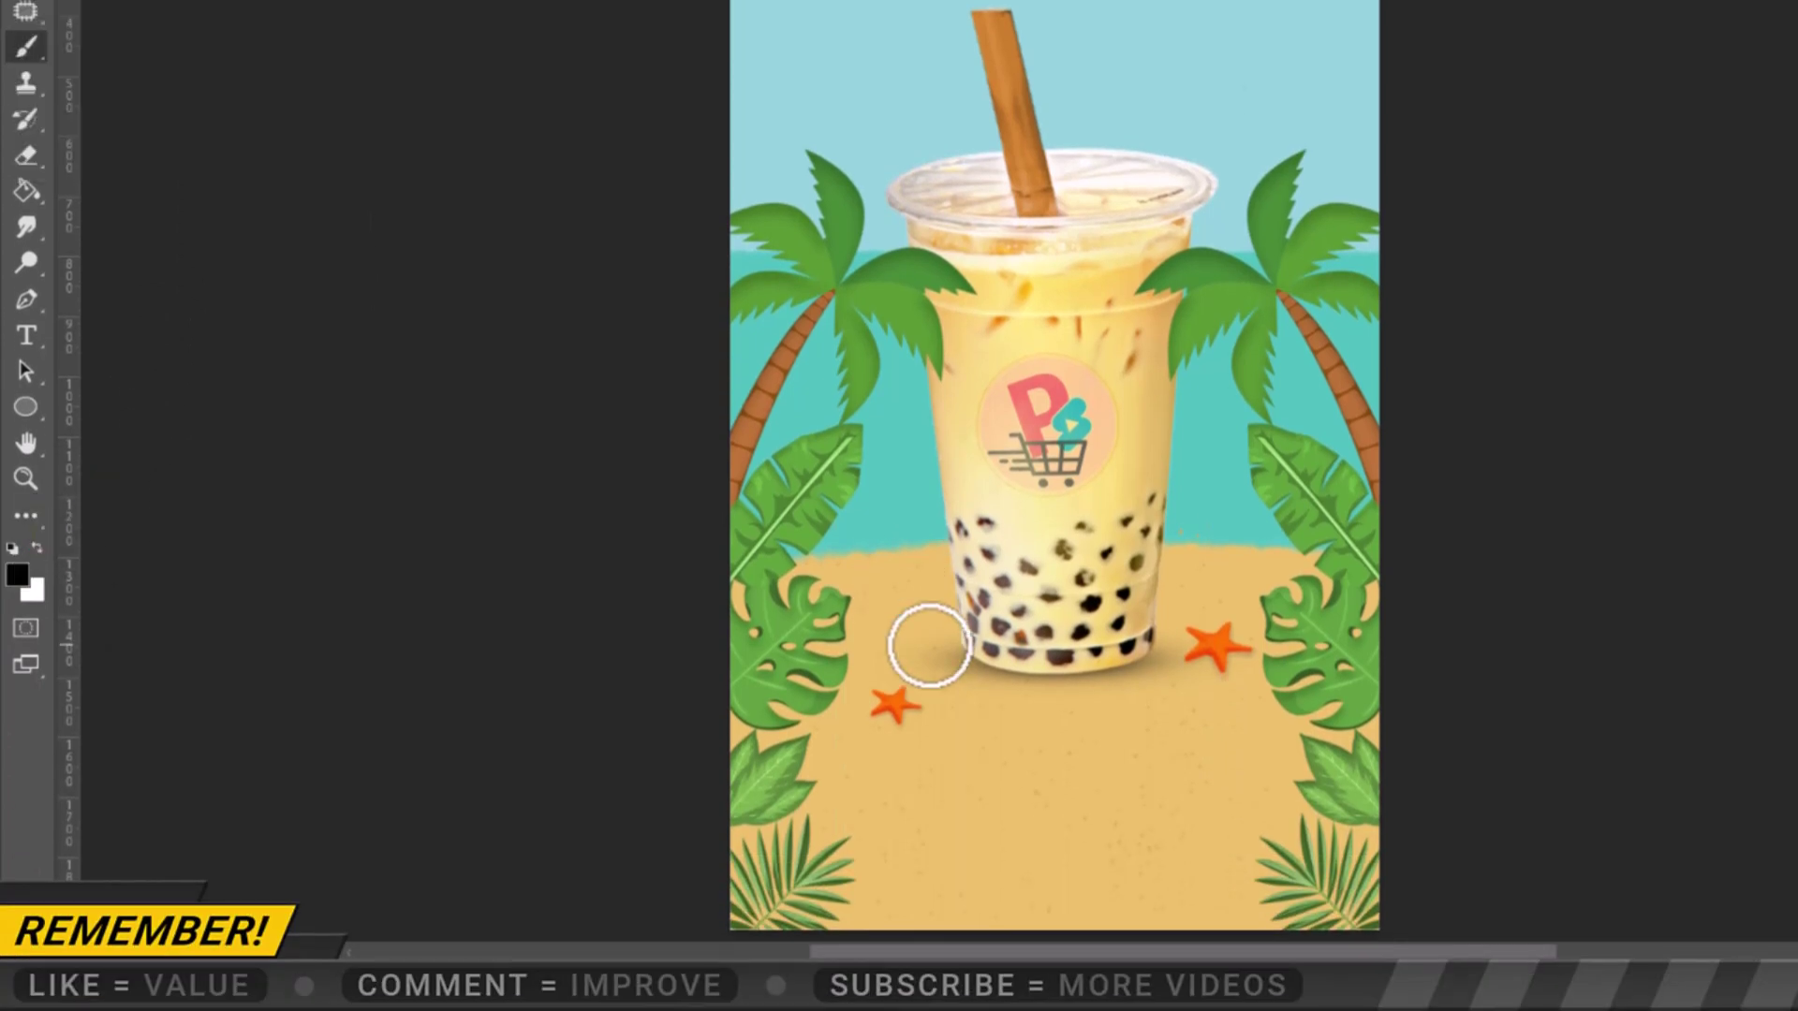
Enlarge the Soft Round brush to 700 px and lower its opacity to 8%
key(bracketright)
key(bracketright)
key(bracketright)
key(bracketright)
key(bracketright)
key(bracketright)
key(bracketright)
key(bracketright)
key(bracketright)
key(bracketright)
key(bracketright)
key(bracketright)
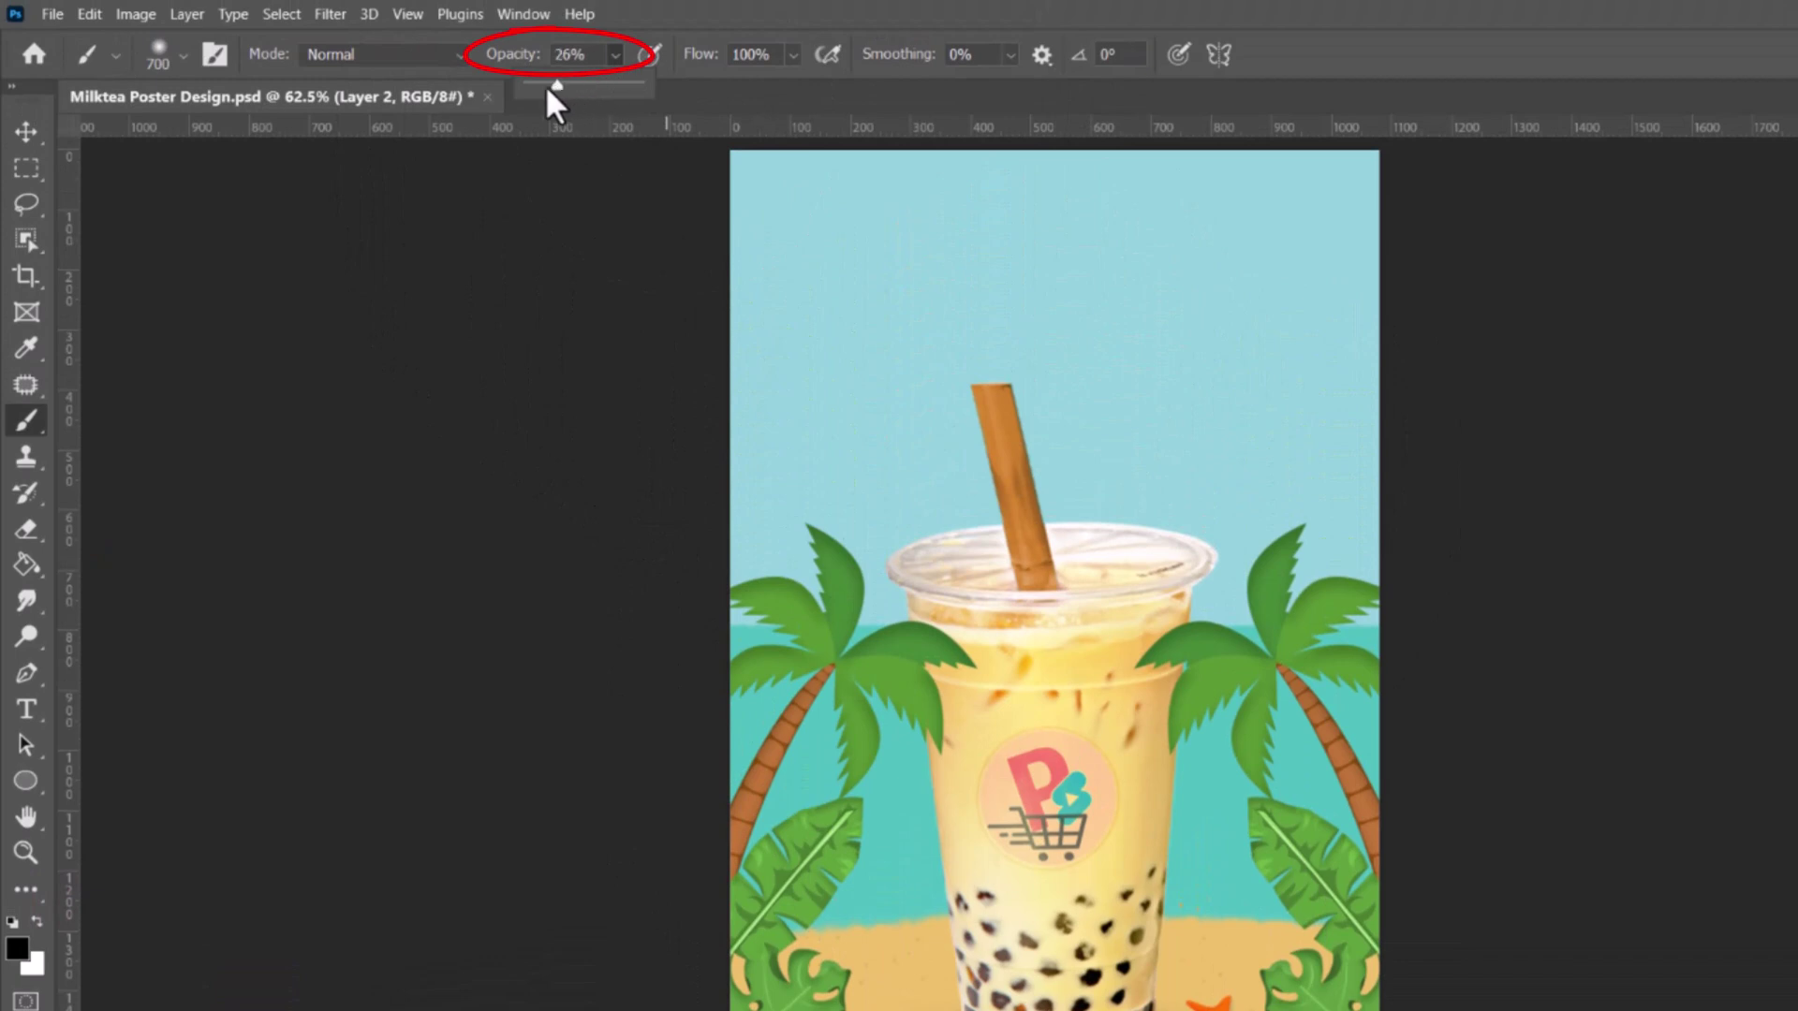
drag(541, 79, 535, 81)
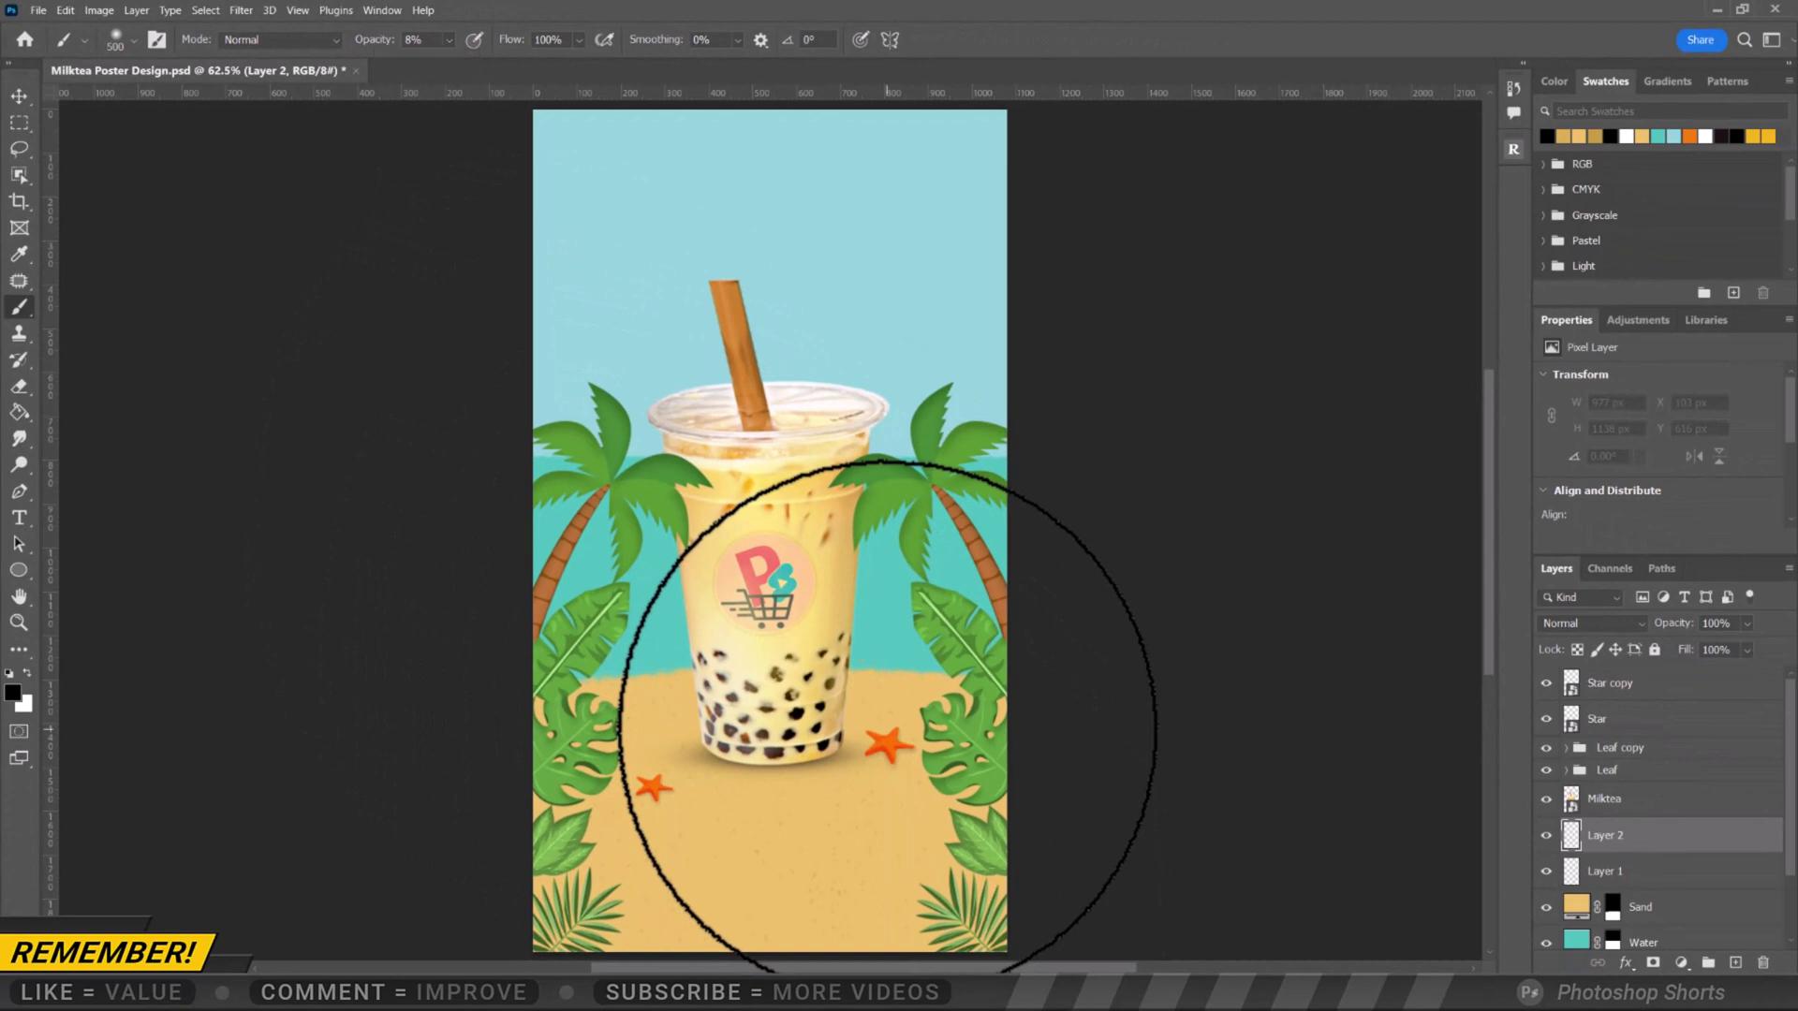
Shrink the Soft Round brush to 400 px and paint faint shading over the sand around the cup on Layer 2
key(bracketleft)
key(bracketleft)
key(bracketleft)
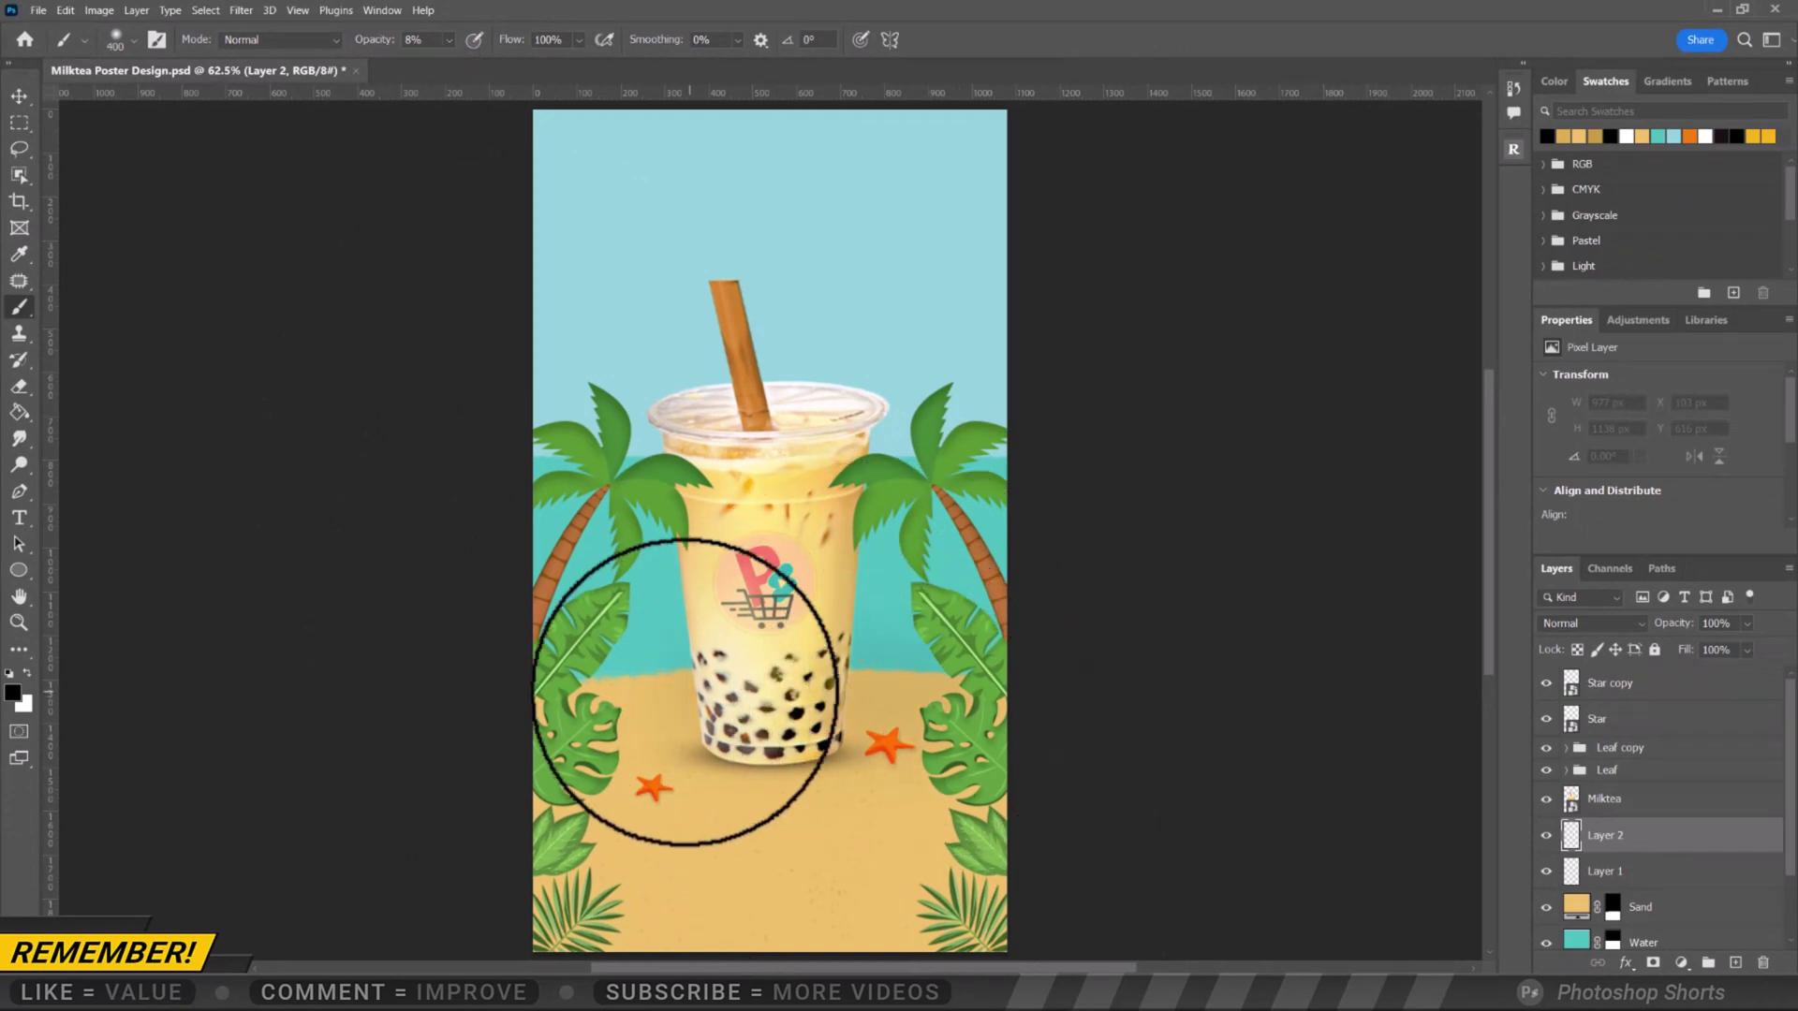
mouse_move(685, 691)
mouse_down()
mouse_move(582, 851)
mouse_move(533, 779)
mouse_move(500, 954)
mouse_move(943, 966)
mouse_move(1023, 813)
mouse_up()
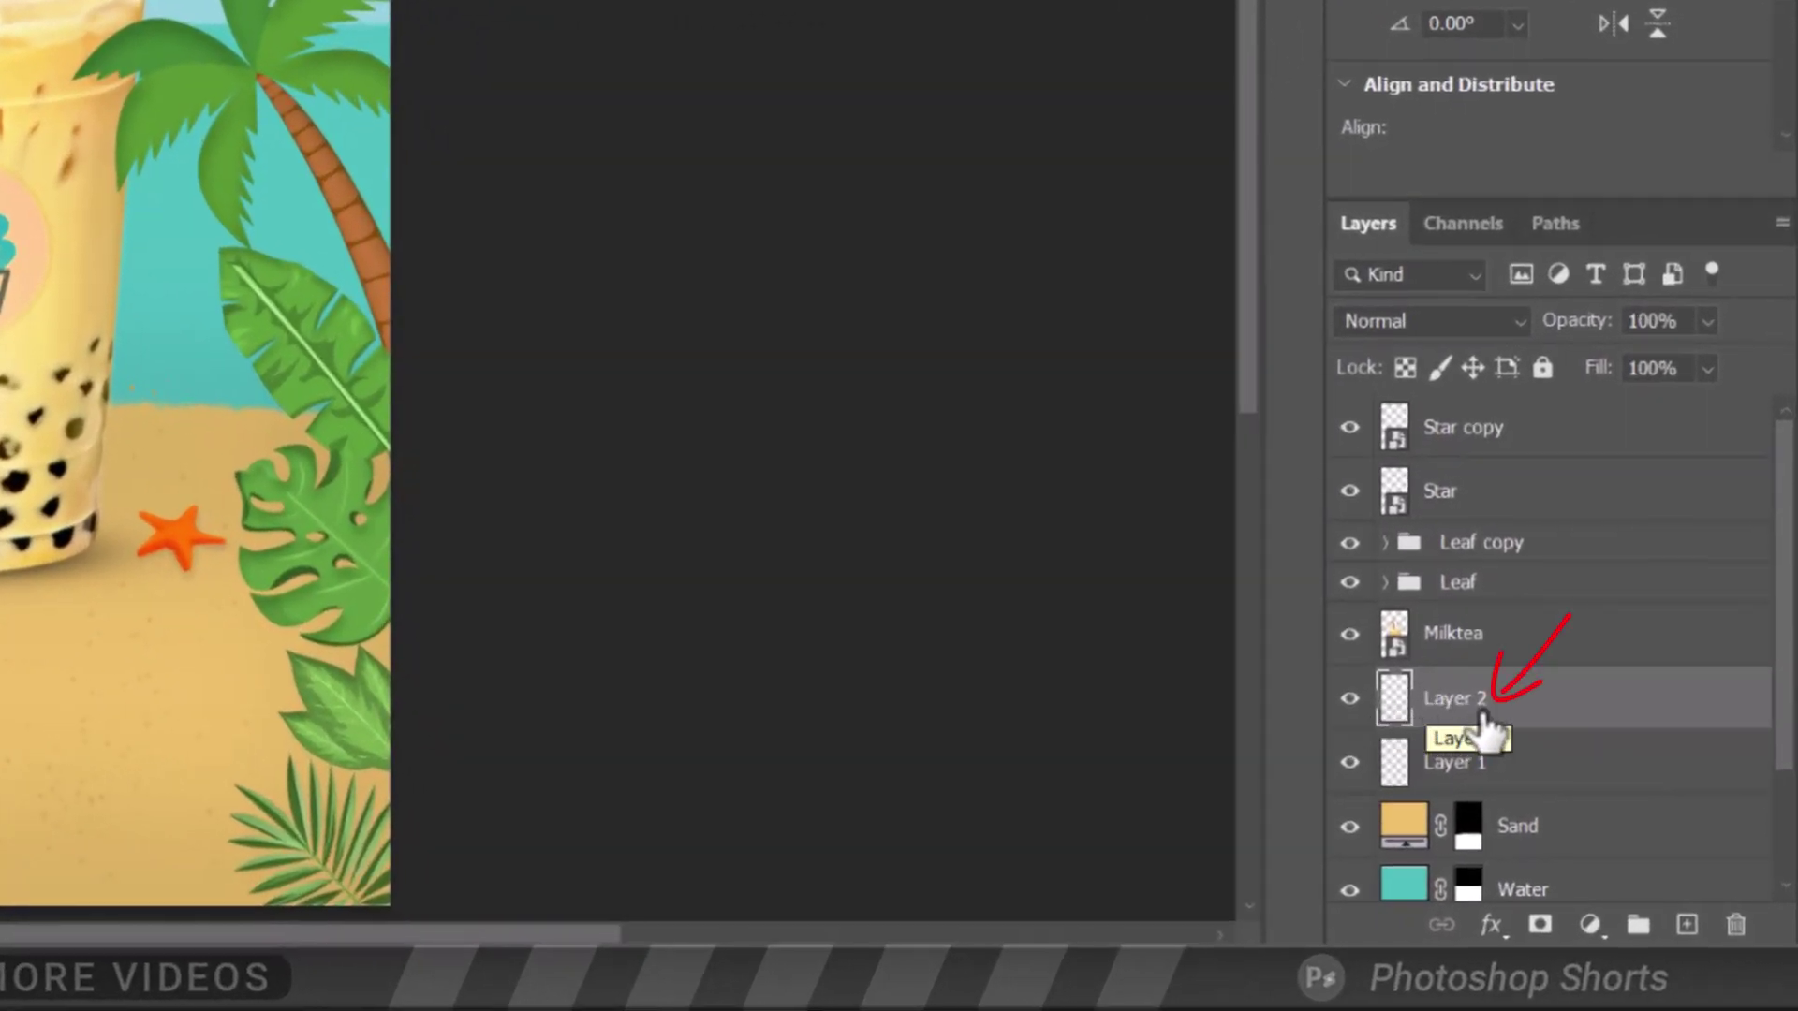
Place Layer 2 beneath Layer 1 and clip it to the Sand layer
drag(1508, 728, 1503, 779)
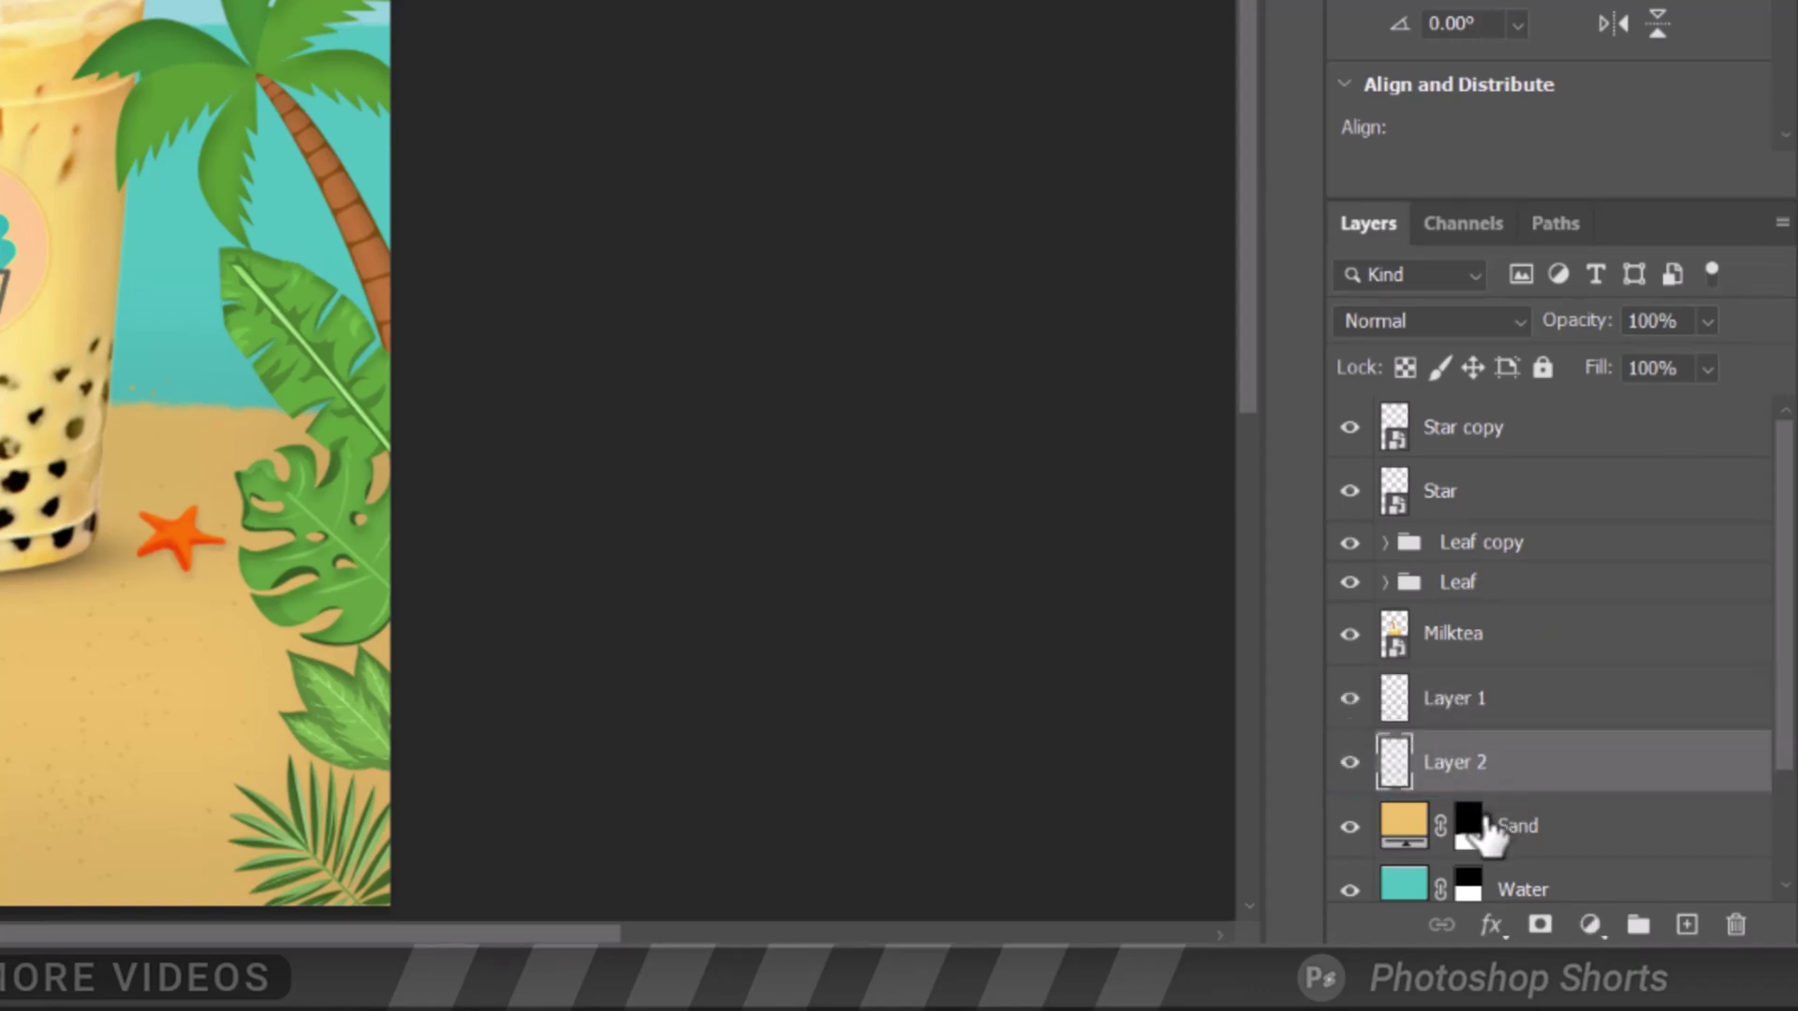
alt+click(1448, 779)
Select the Sky layer and set the Type tool to the James Stroker font at 60 pt
scroll(1456, 820, down, 3)
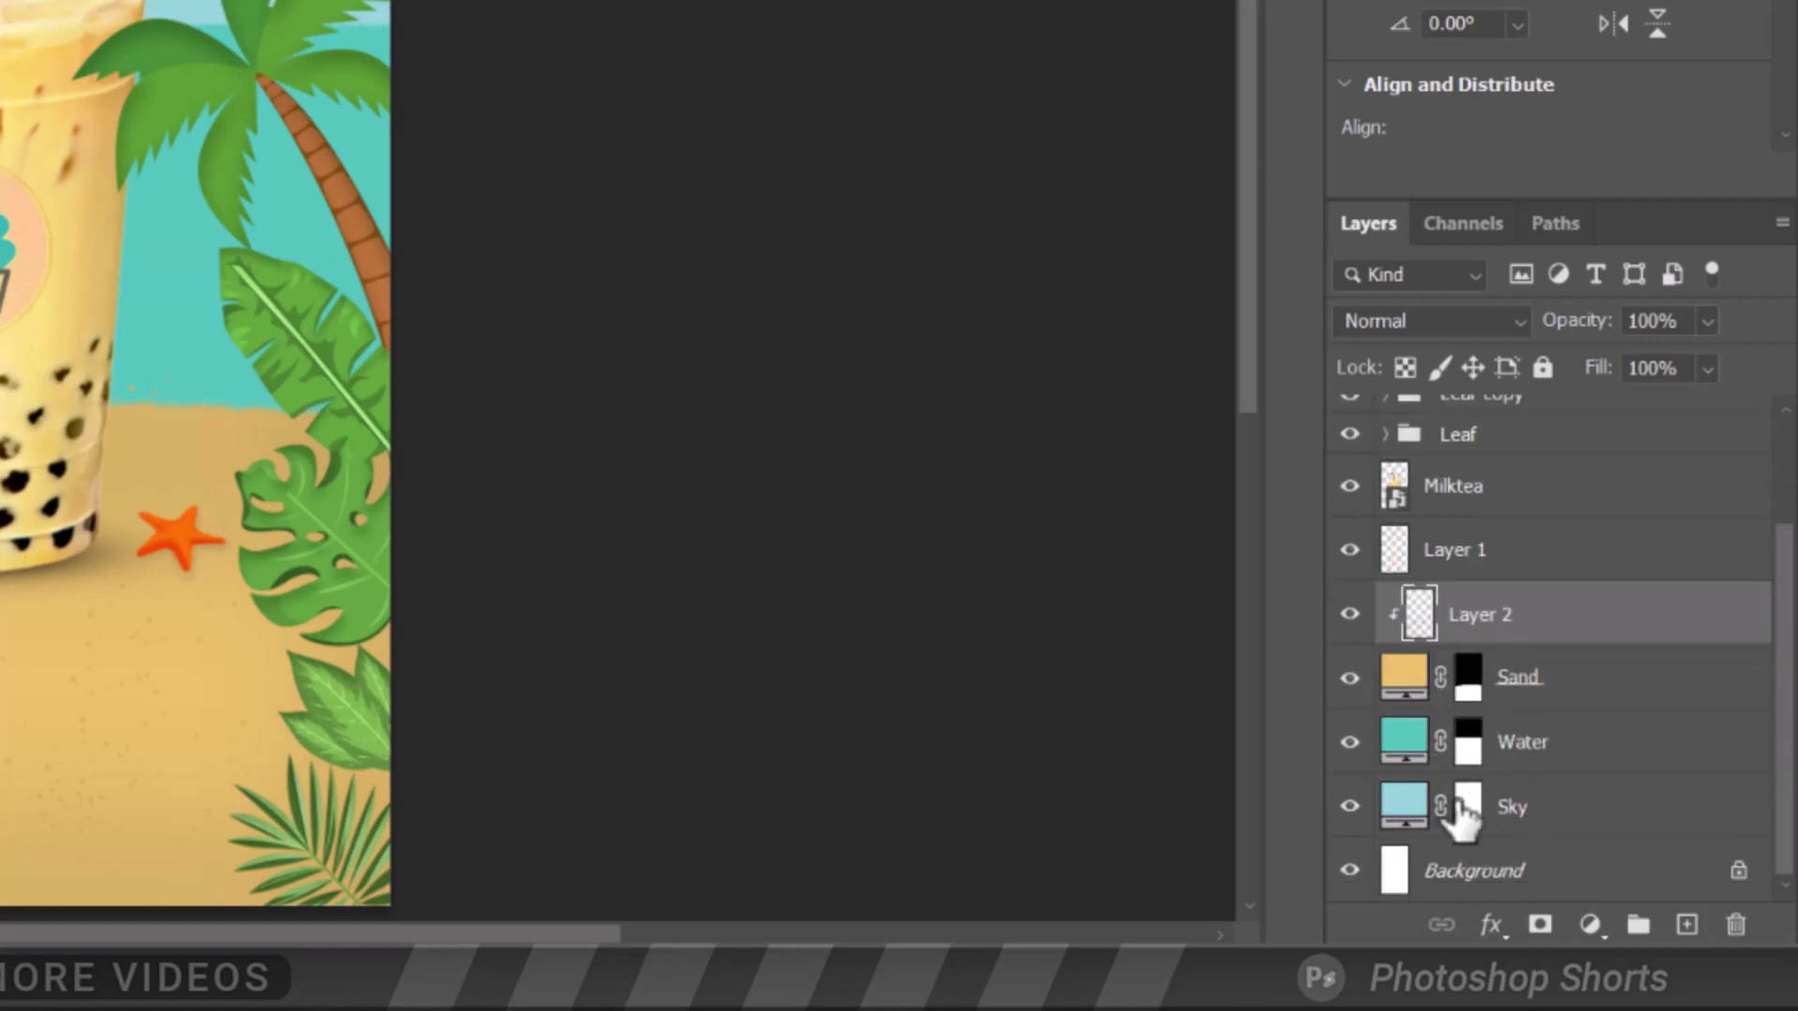
click(1515, 816)
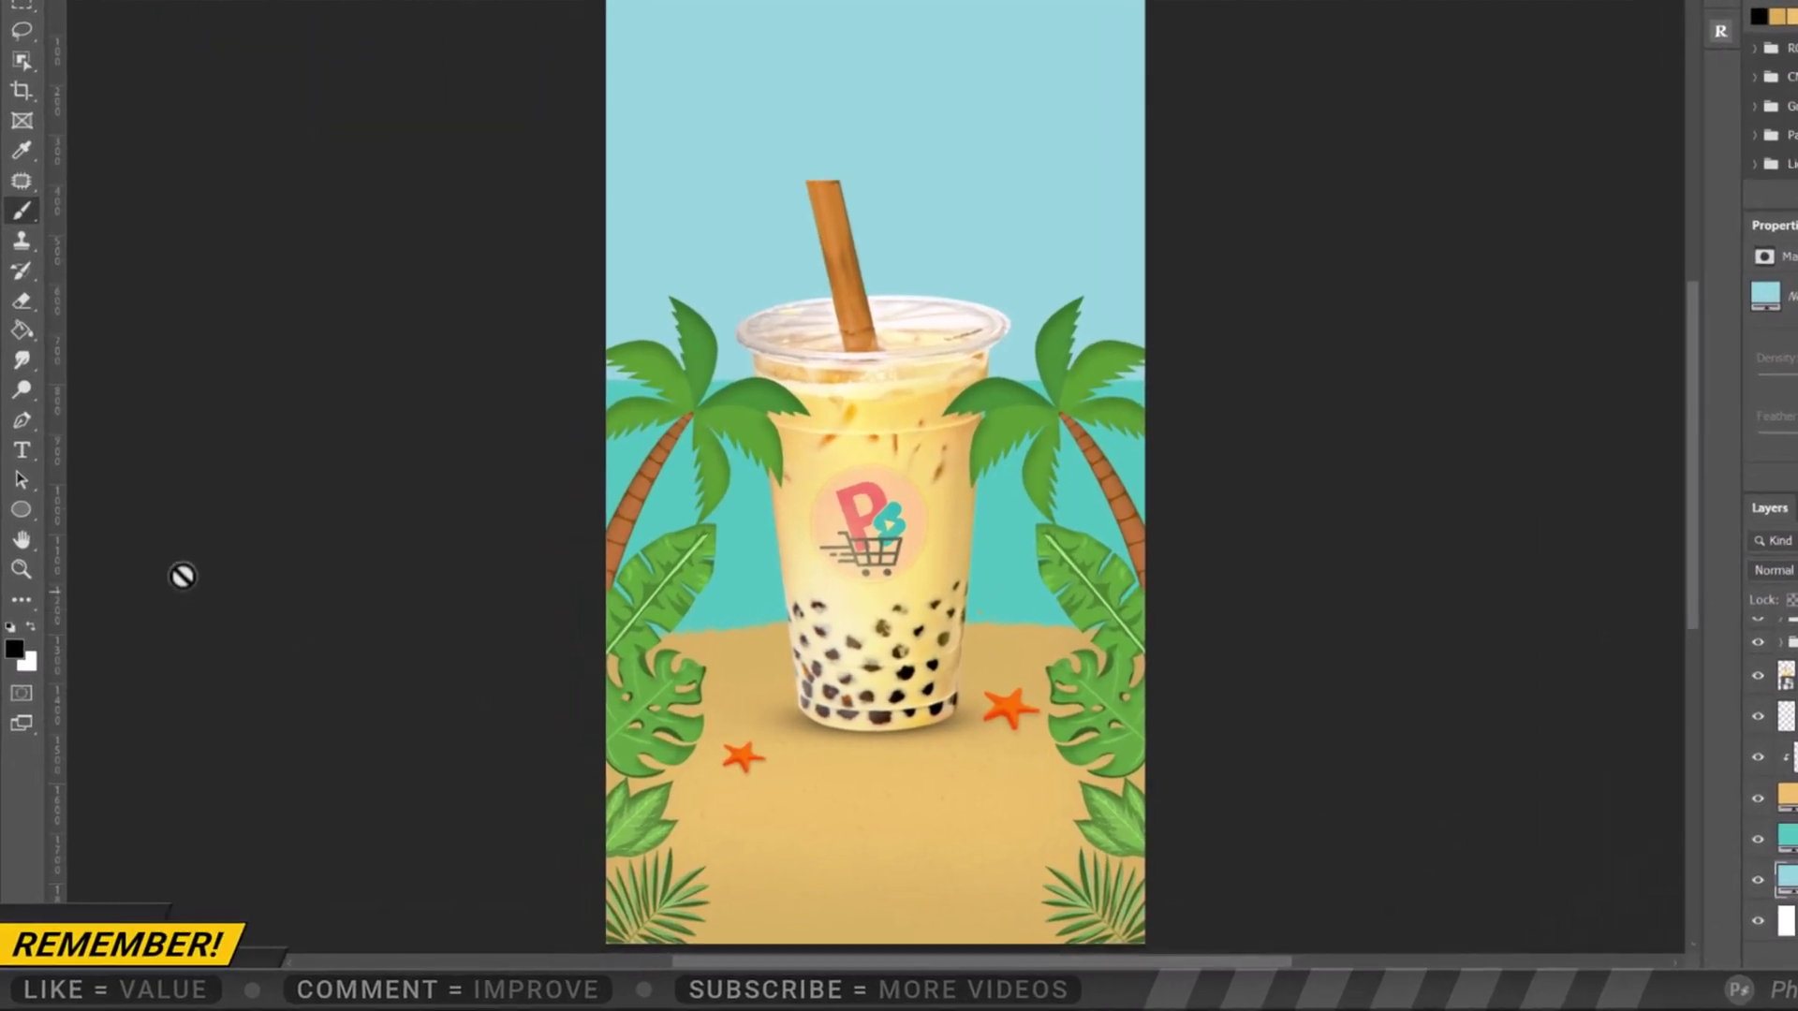
click(19, 517)
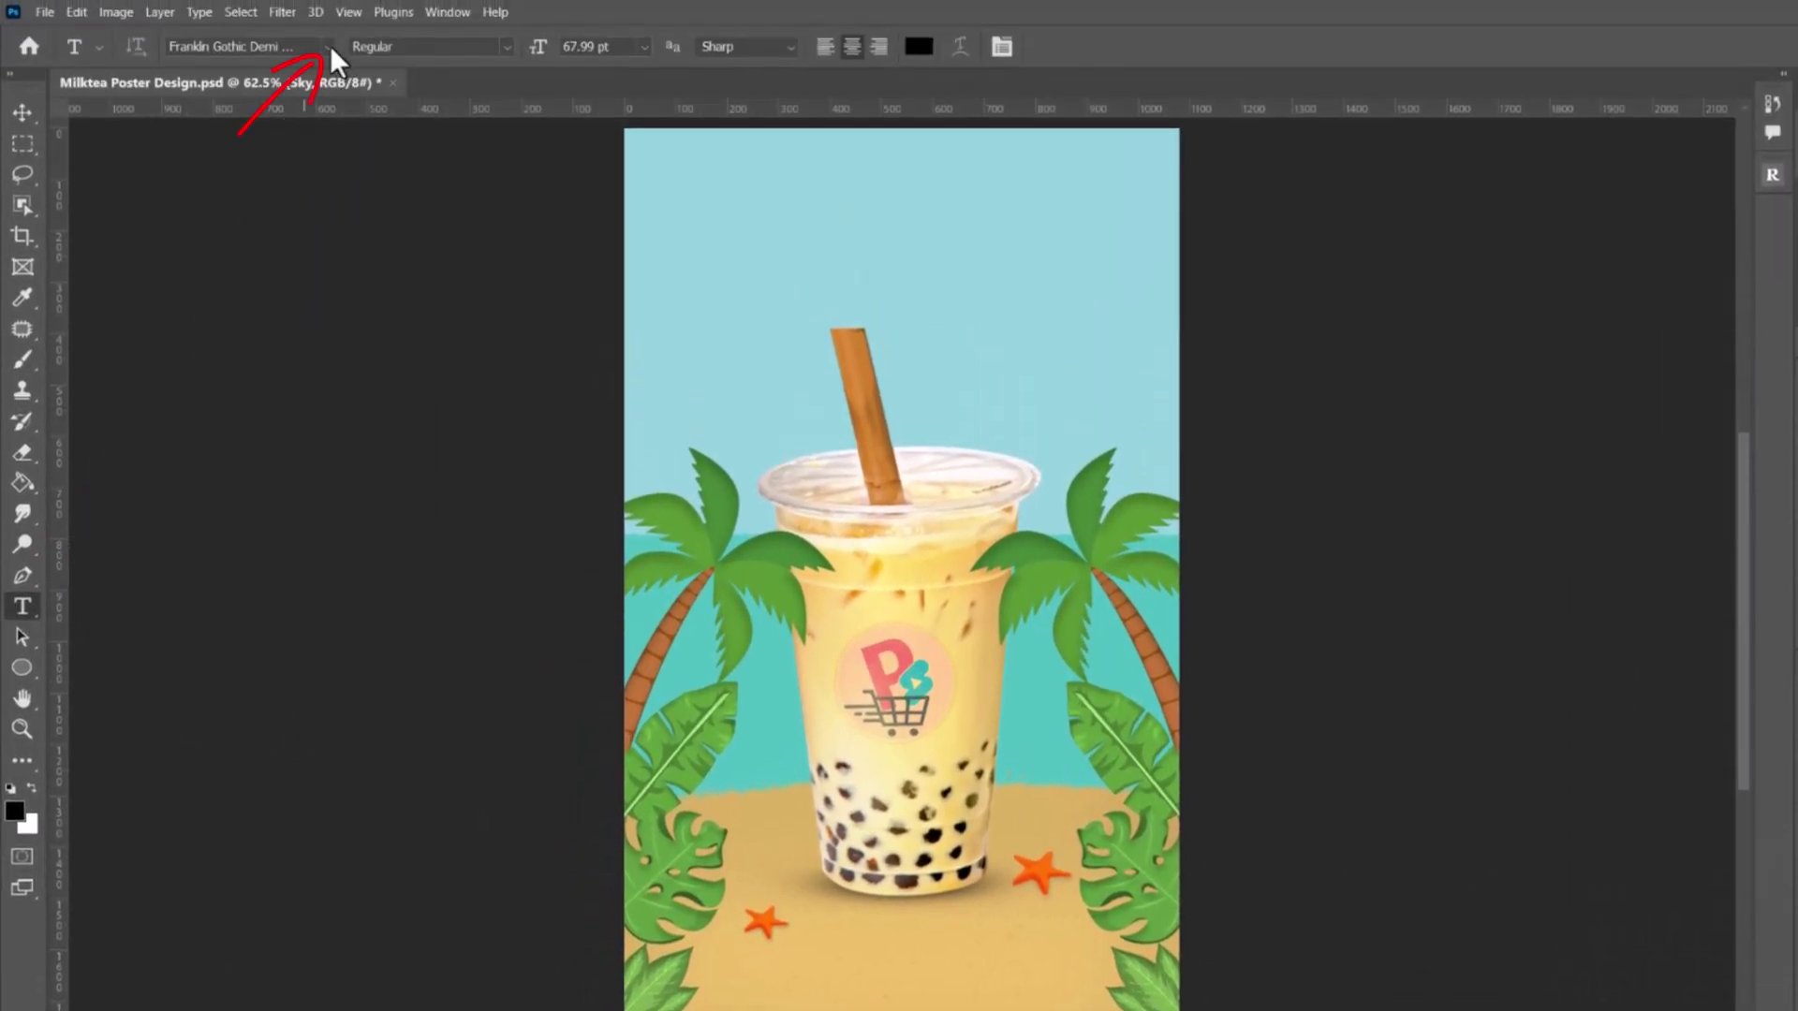
click(328, 46)
mouse_move(637, 341)
mouse_down()
mouse_move(664, 126)
mouse_move(614, 623)
mouse_move(615, 395)
mouse_move(604, 575)
mouse_up()
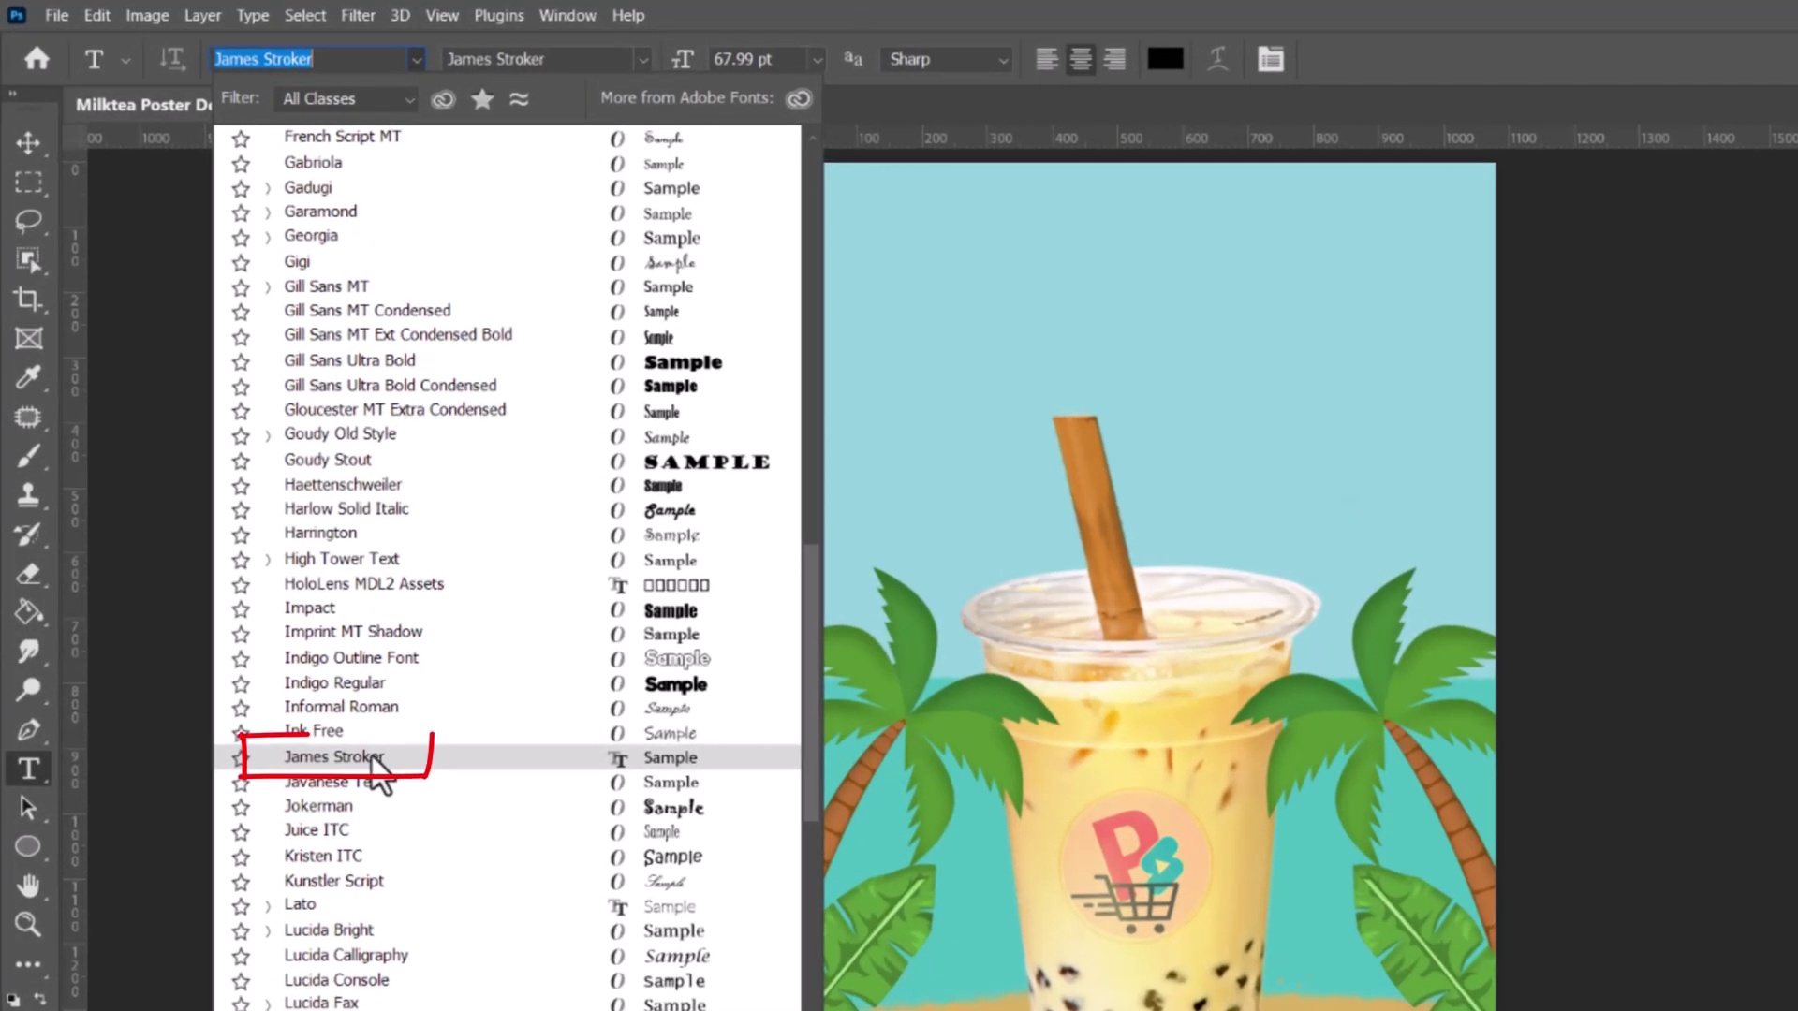
click(378, 756)
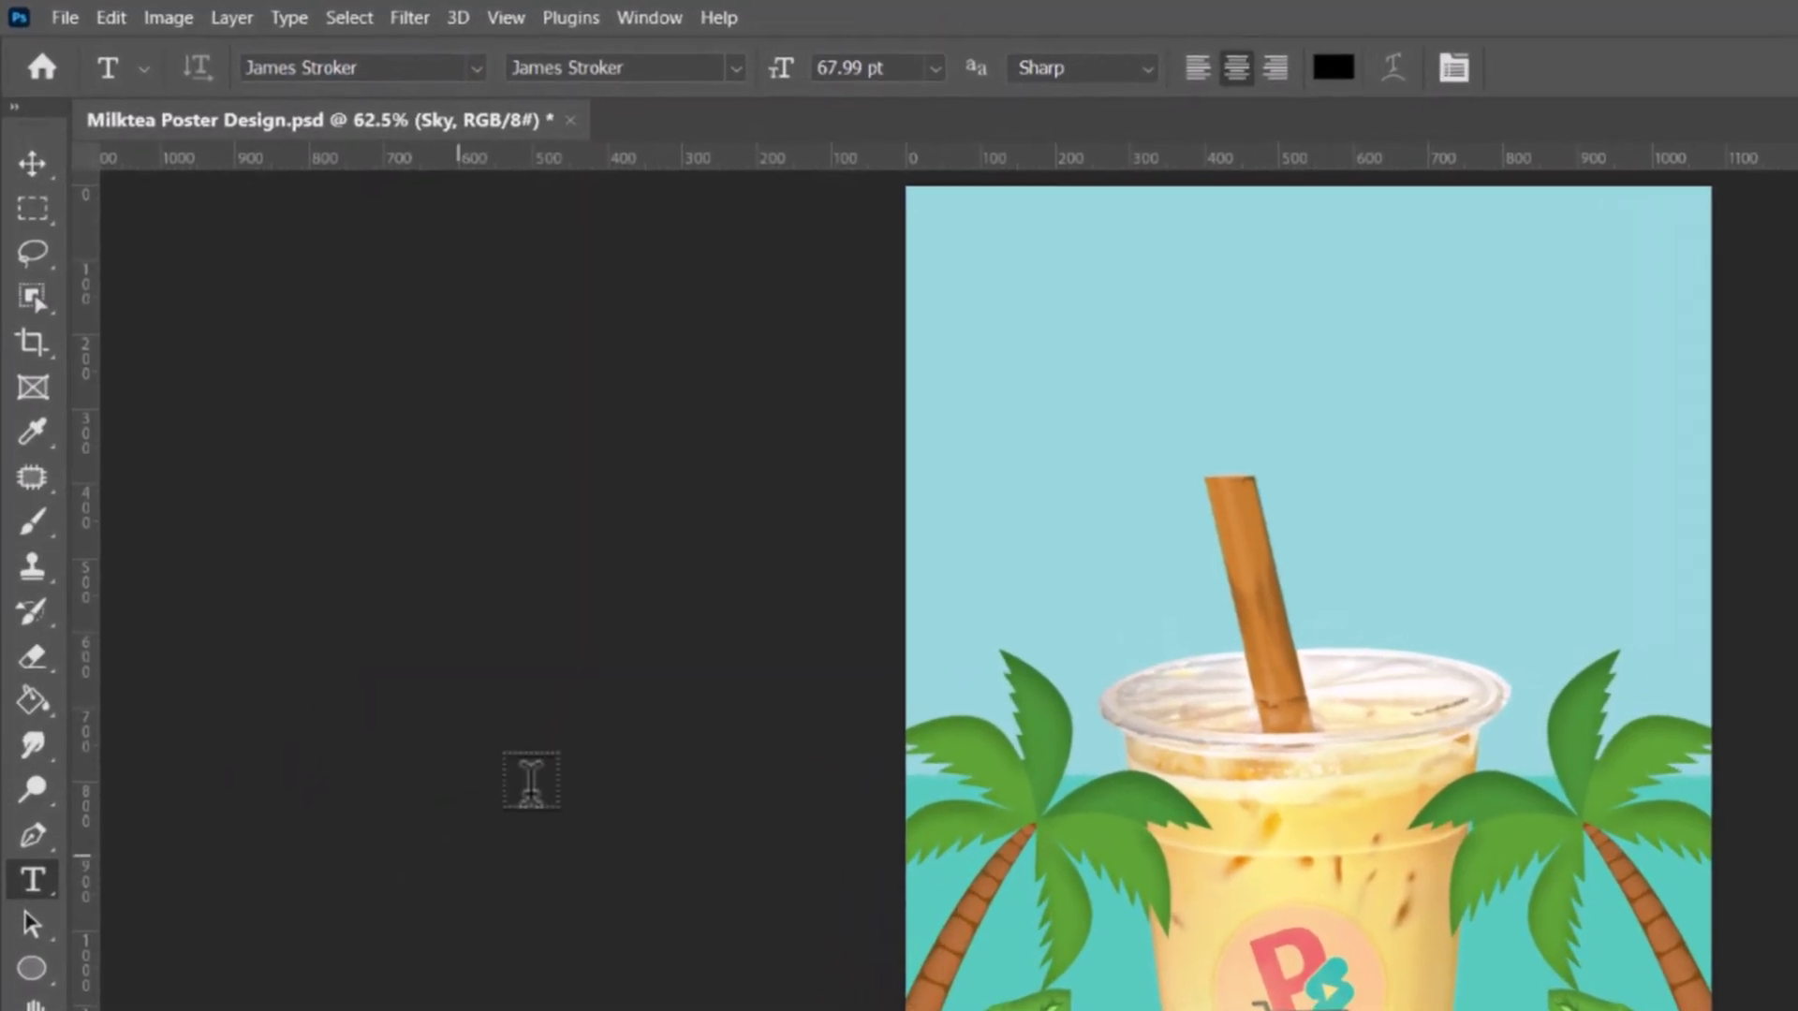
click(790, 58)
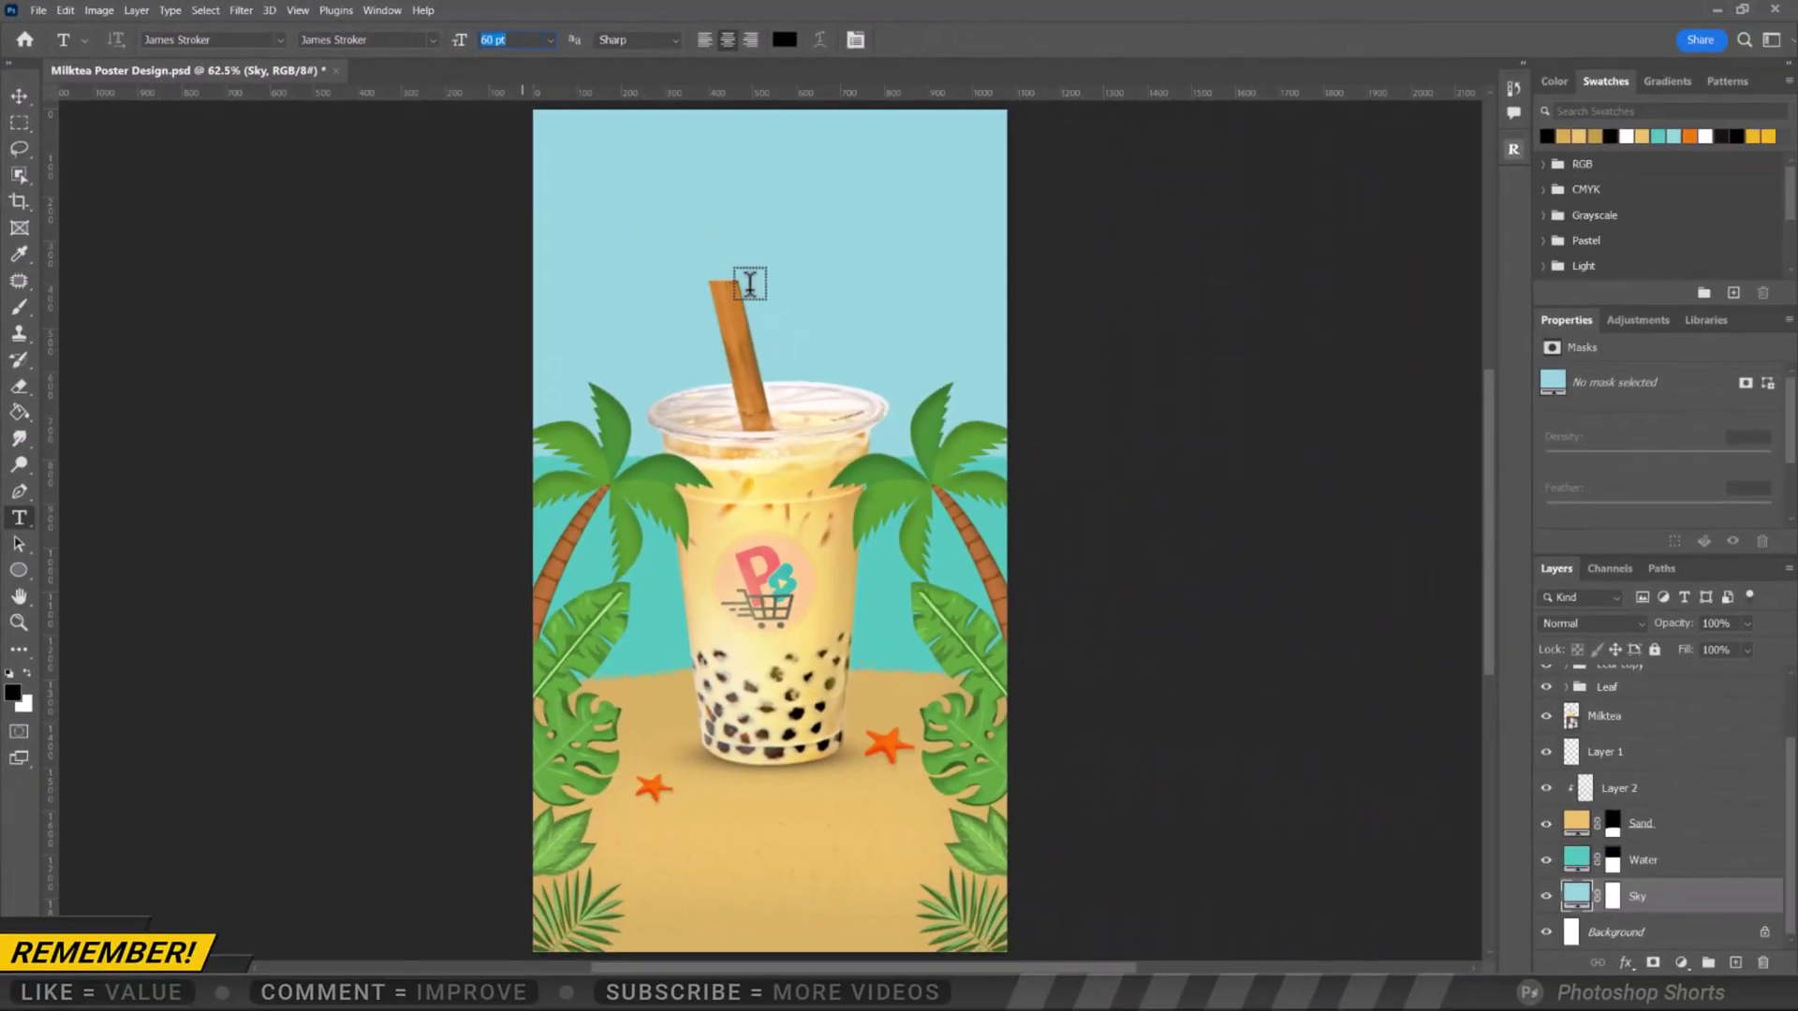
Add the text "Special" in the sky over the straw's tip and recolour it white
click(749, 283)
text(Special)
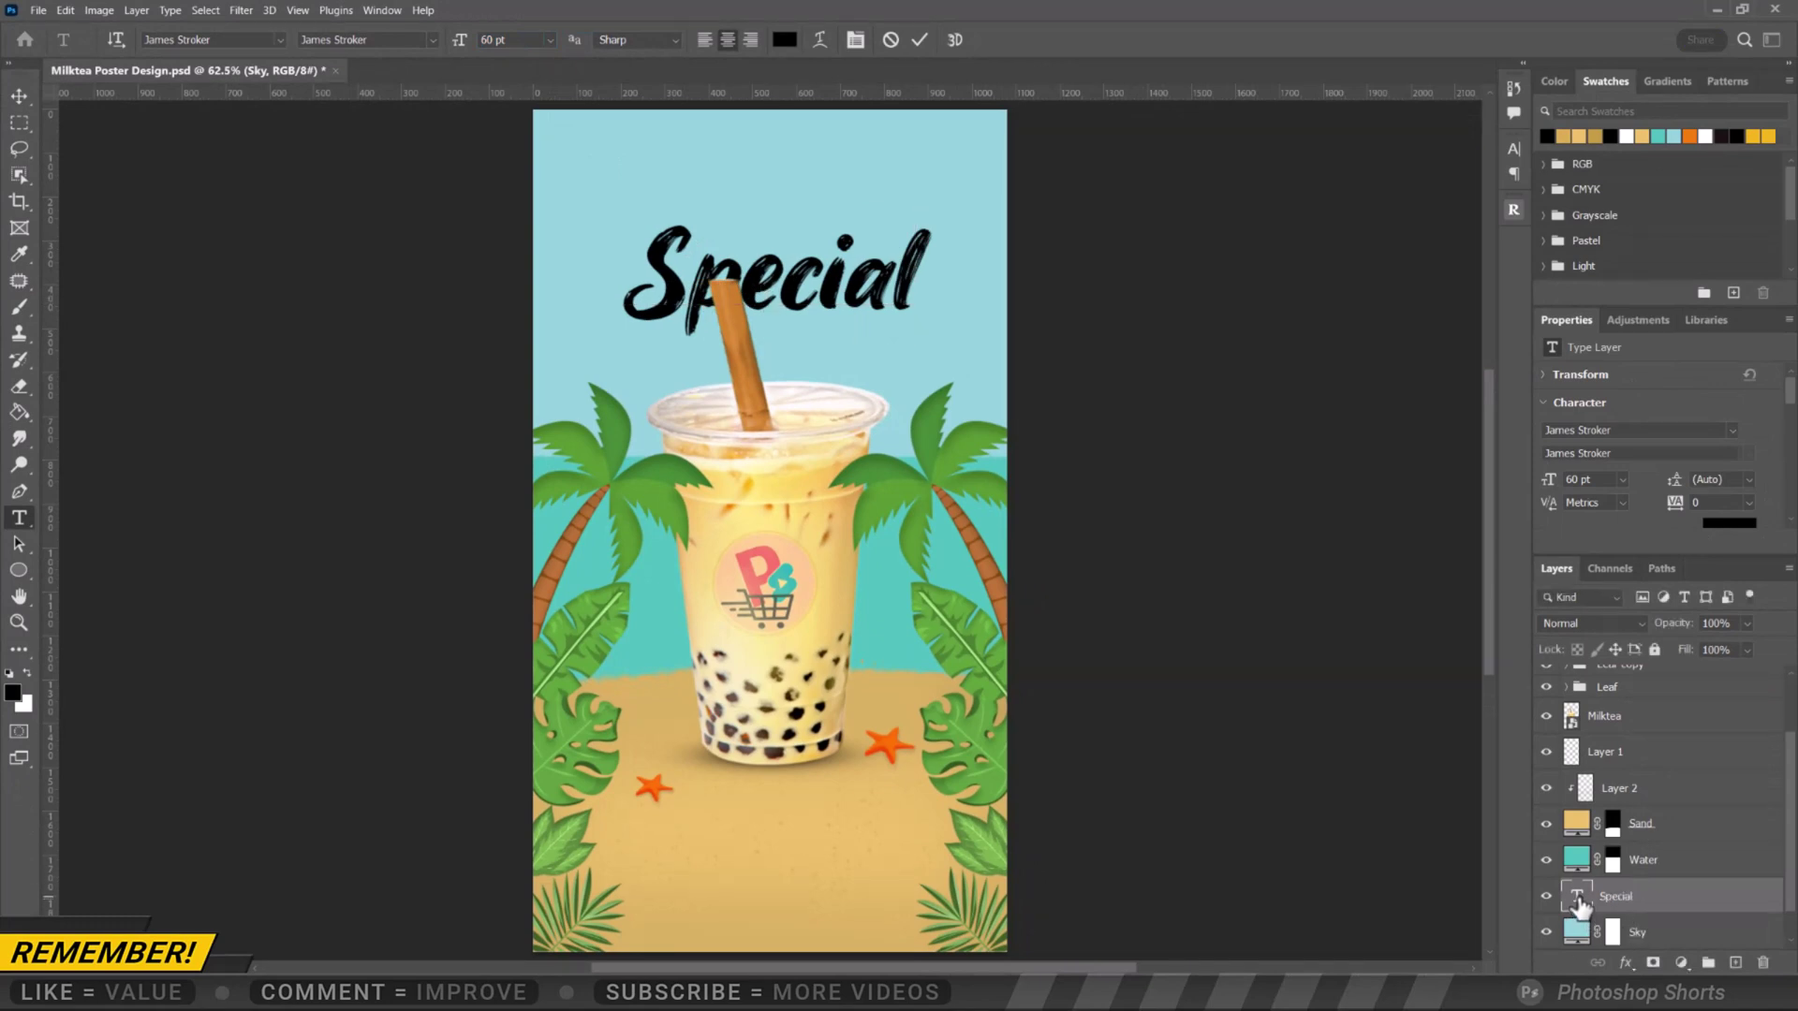
double_click(1577, 899)
click(785, 40)
drag(1040, 309, 951, 110)
click(1423, 154)
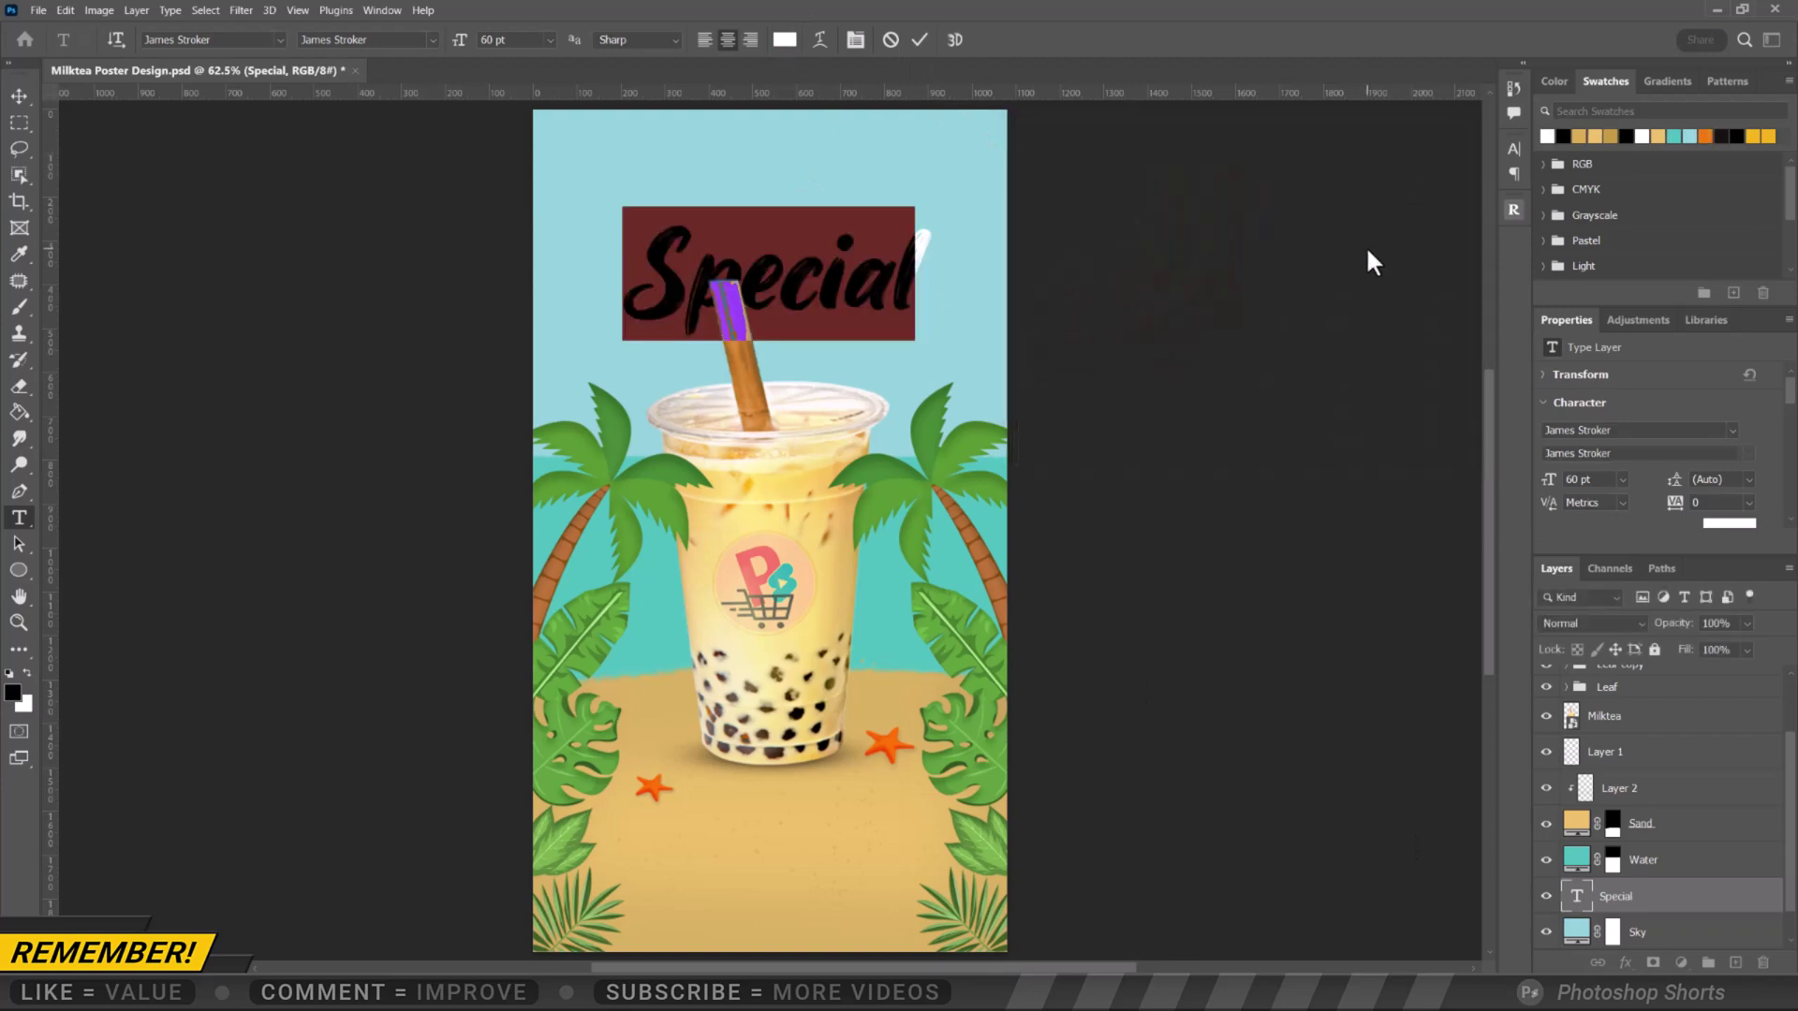
Duplicate the Special text layer and change the copy's wording to "Drink"
key(ctrl+j)
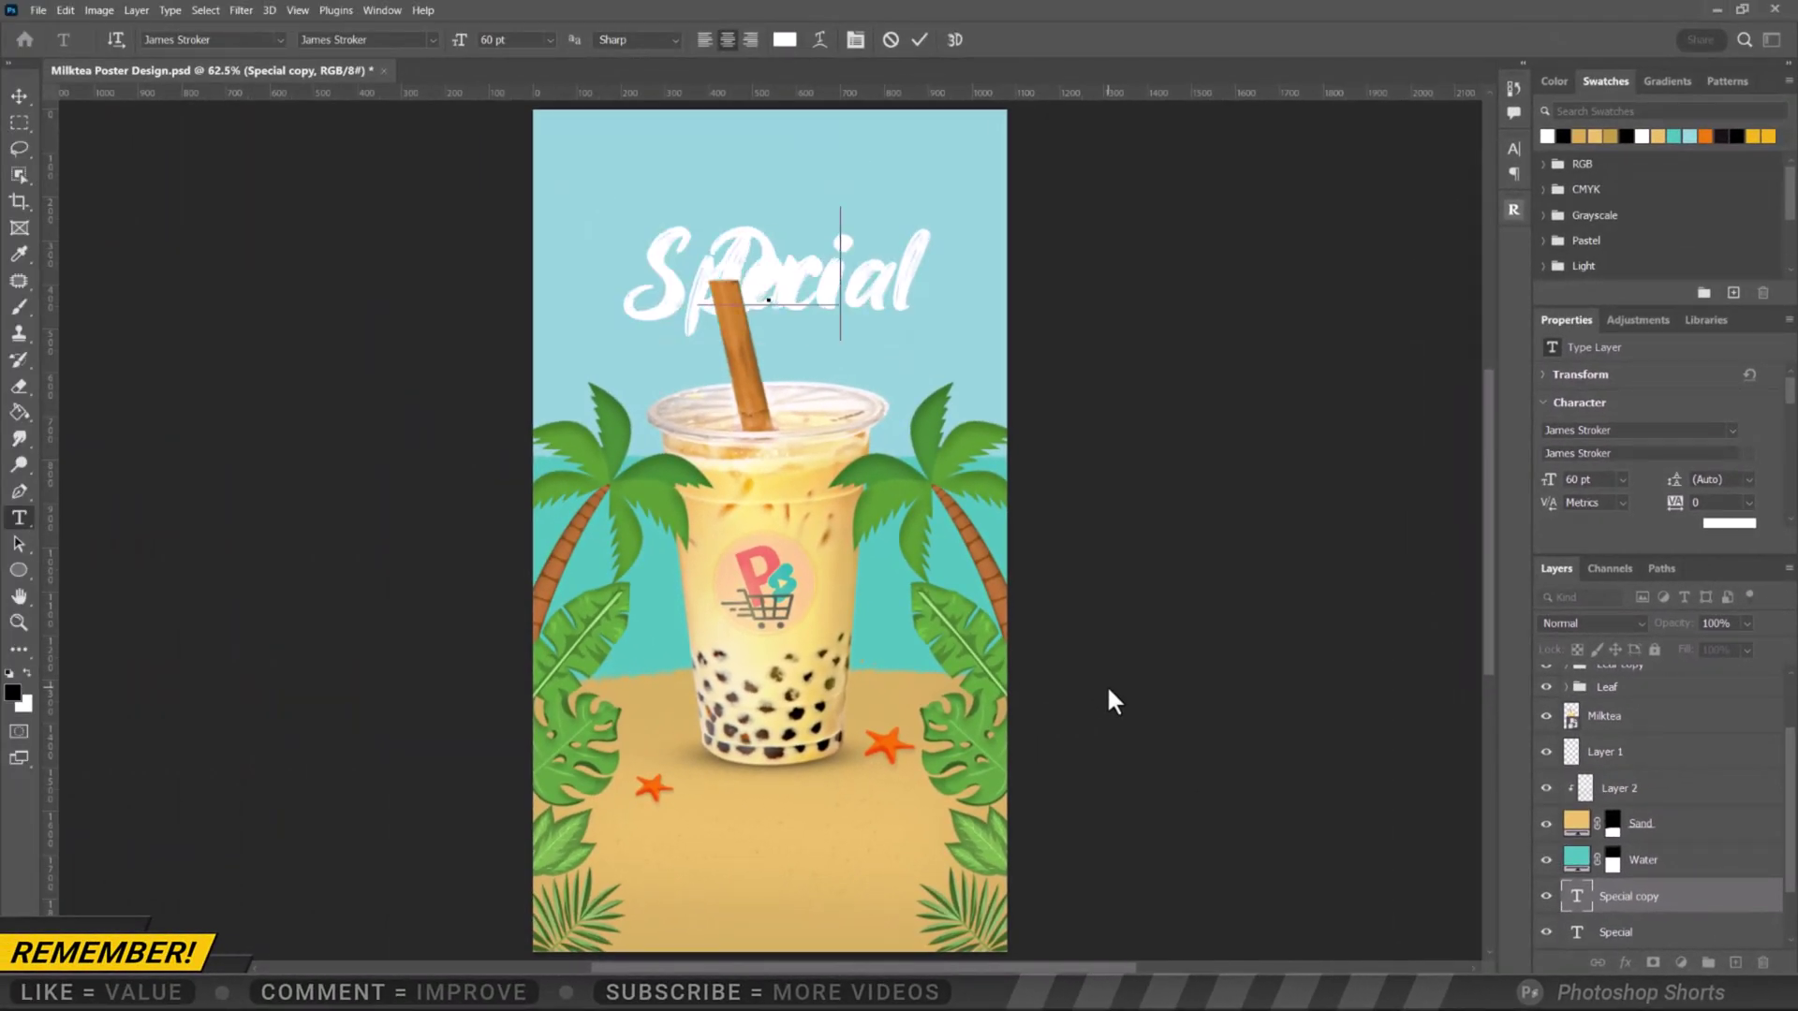
key(alt+Right)
key(alt+Right)
key(alt+Right)
key(alt+Right)
key(alt+Right)
key(ctrl+Return)
Scale the Drink text down to about 43 pt and place it centred just below Special
key(ctrl+t)
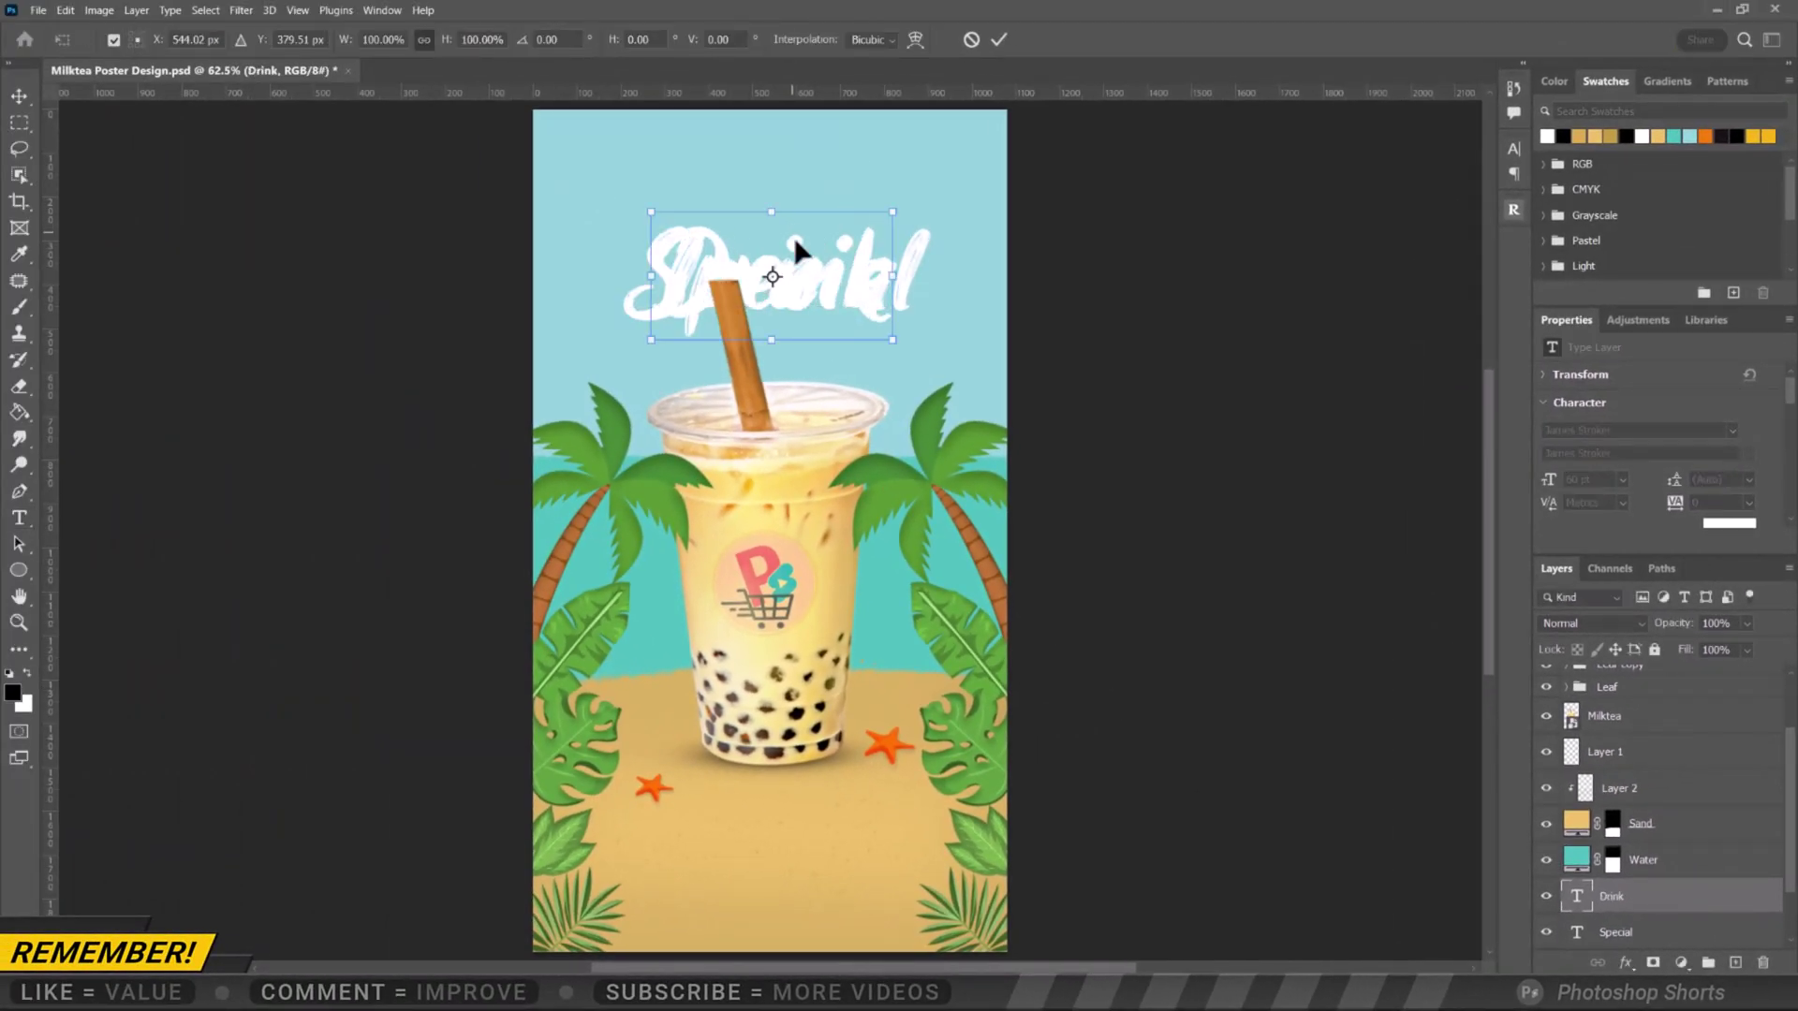
drag(794, 241, 796, 341)
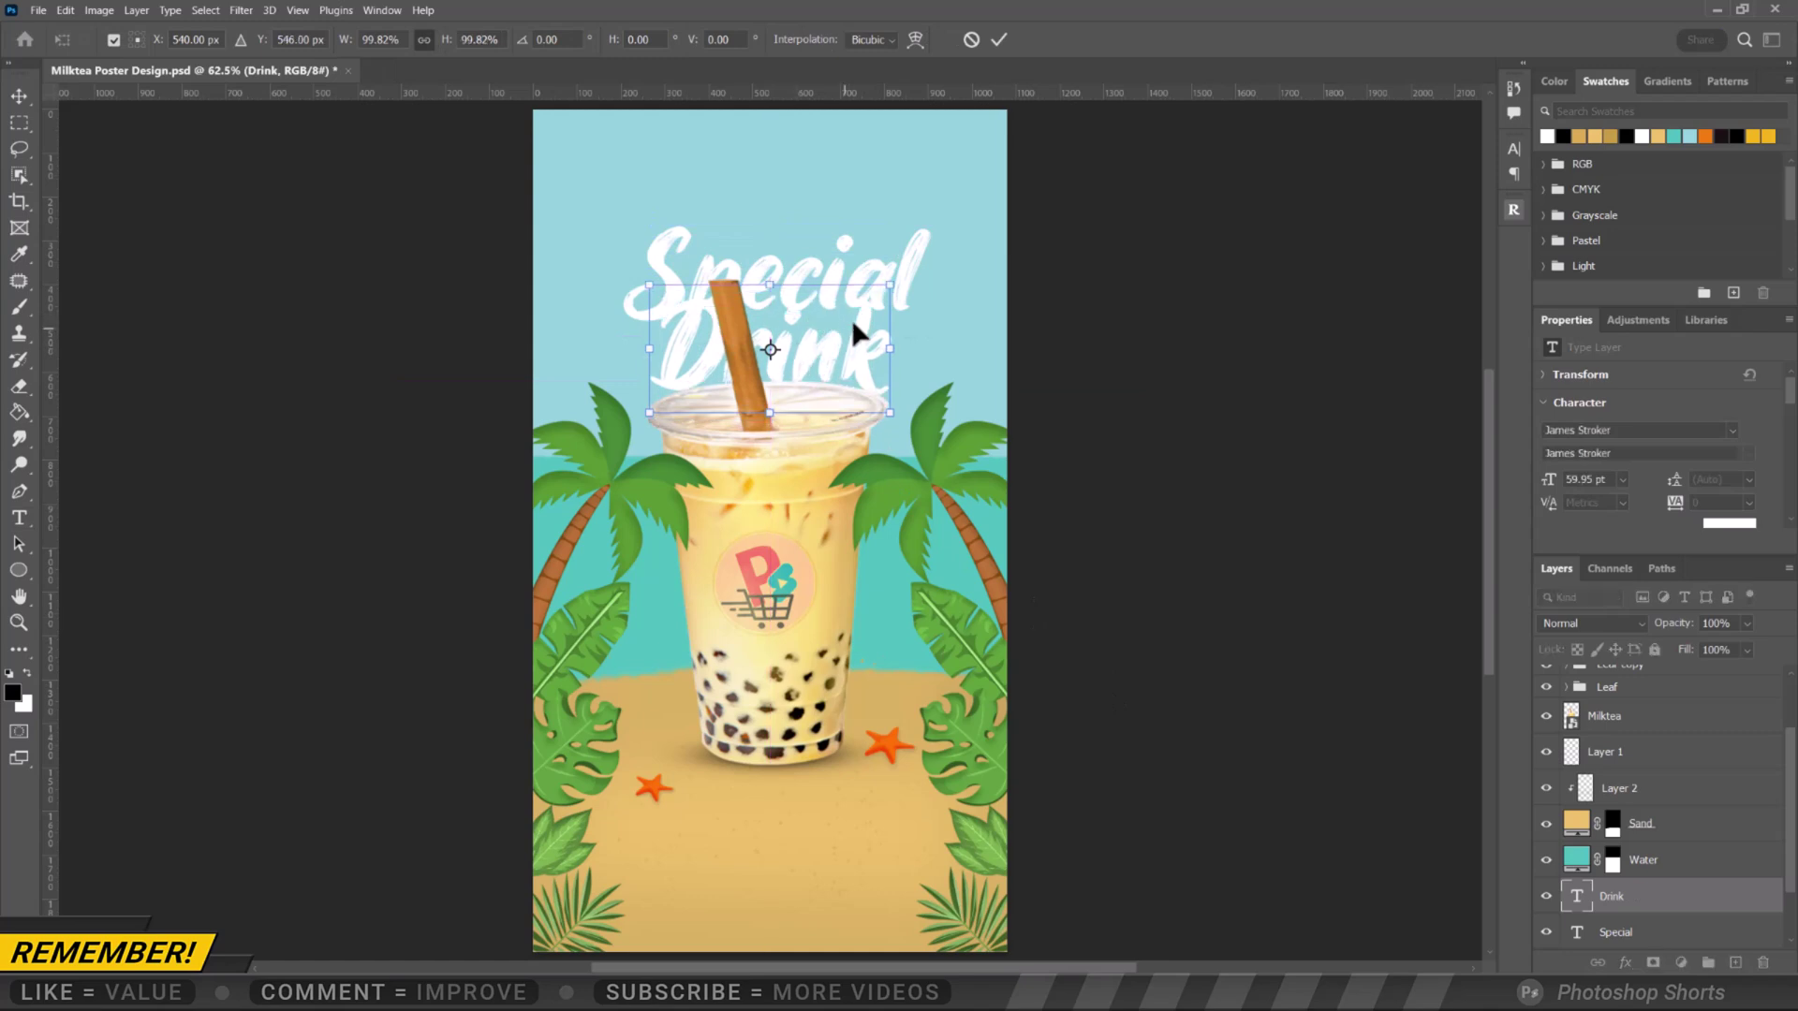
drag(889, 293, 805, 272)
click(999, 39)
Move the Drink and Special texts up together, keeping them horizontally centred on the poster
shift+click(1615, 932)
key(ctrl+t)
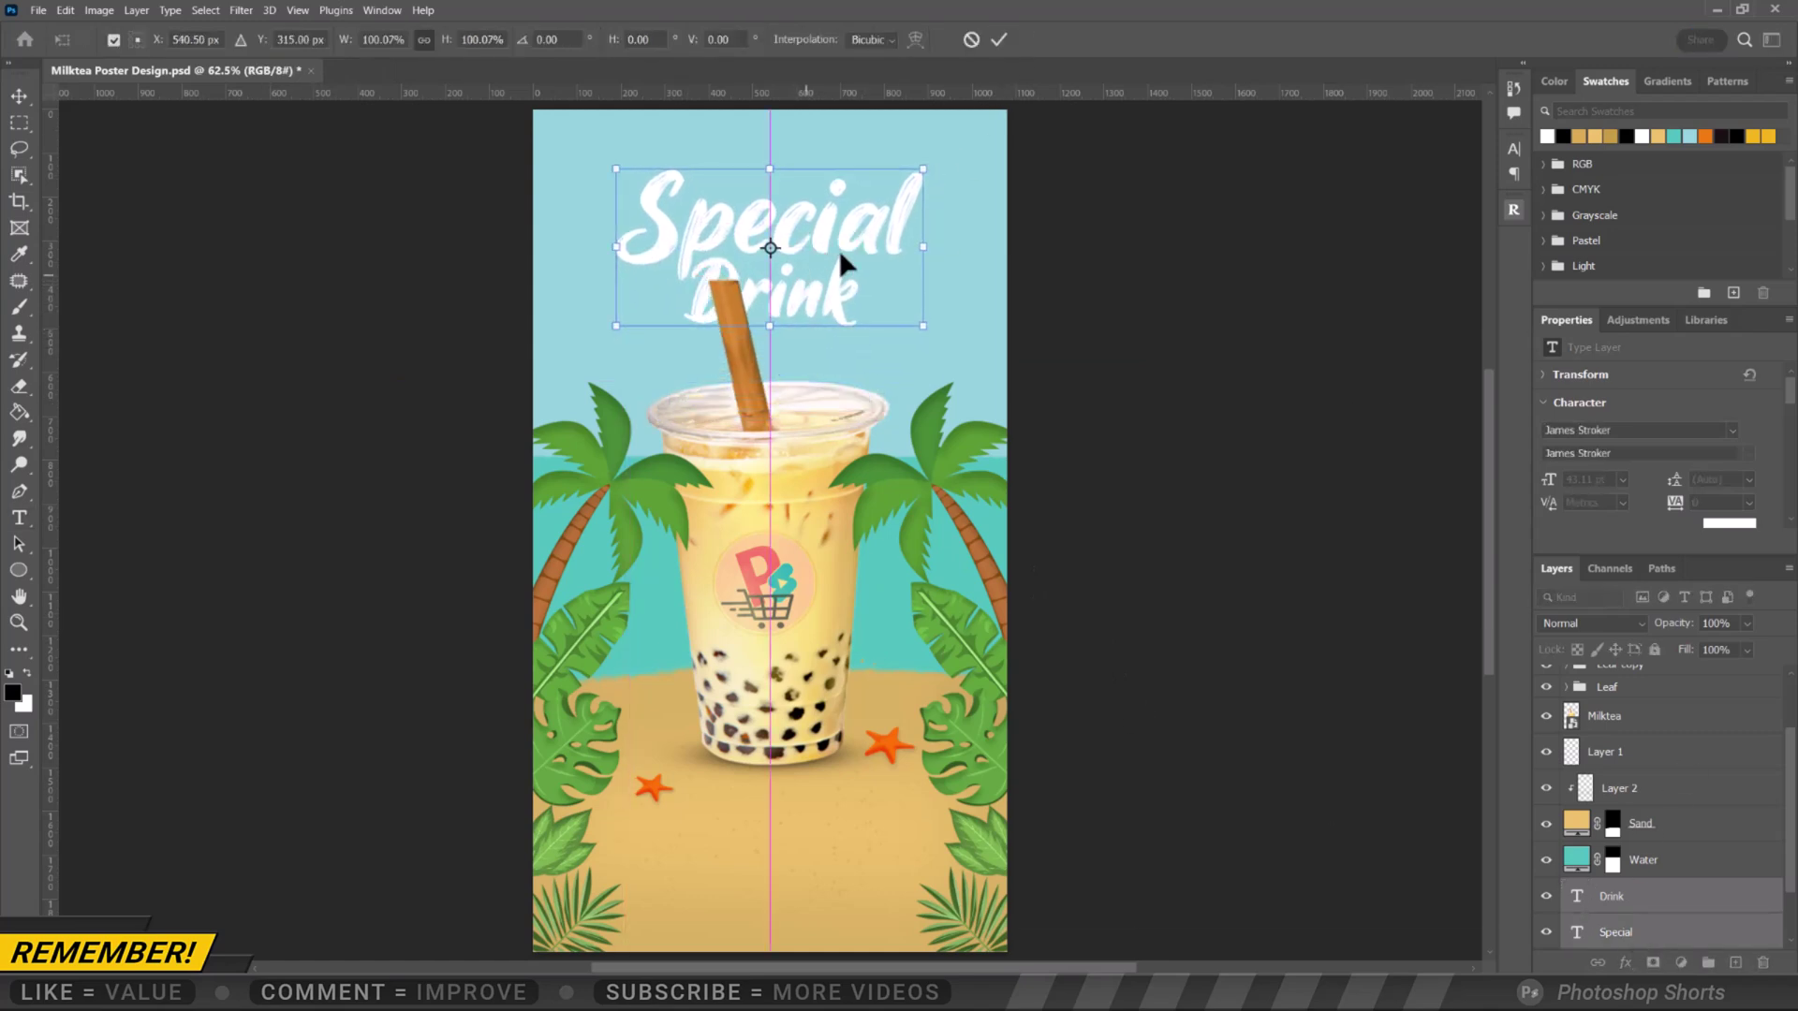
click(999, 40)
Move the Drink and Special layers above the Leaf copy group and add a new layer above Drink
click(1704, 895)
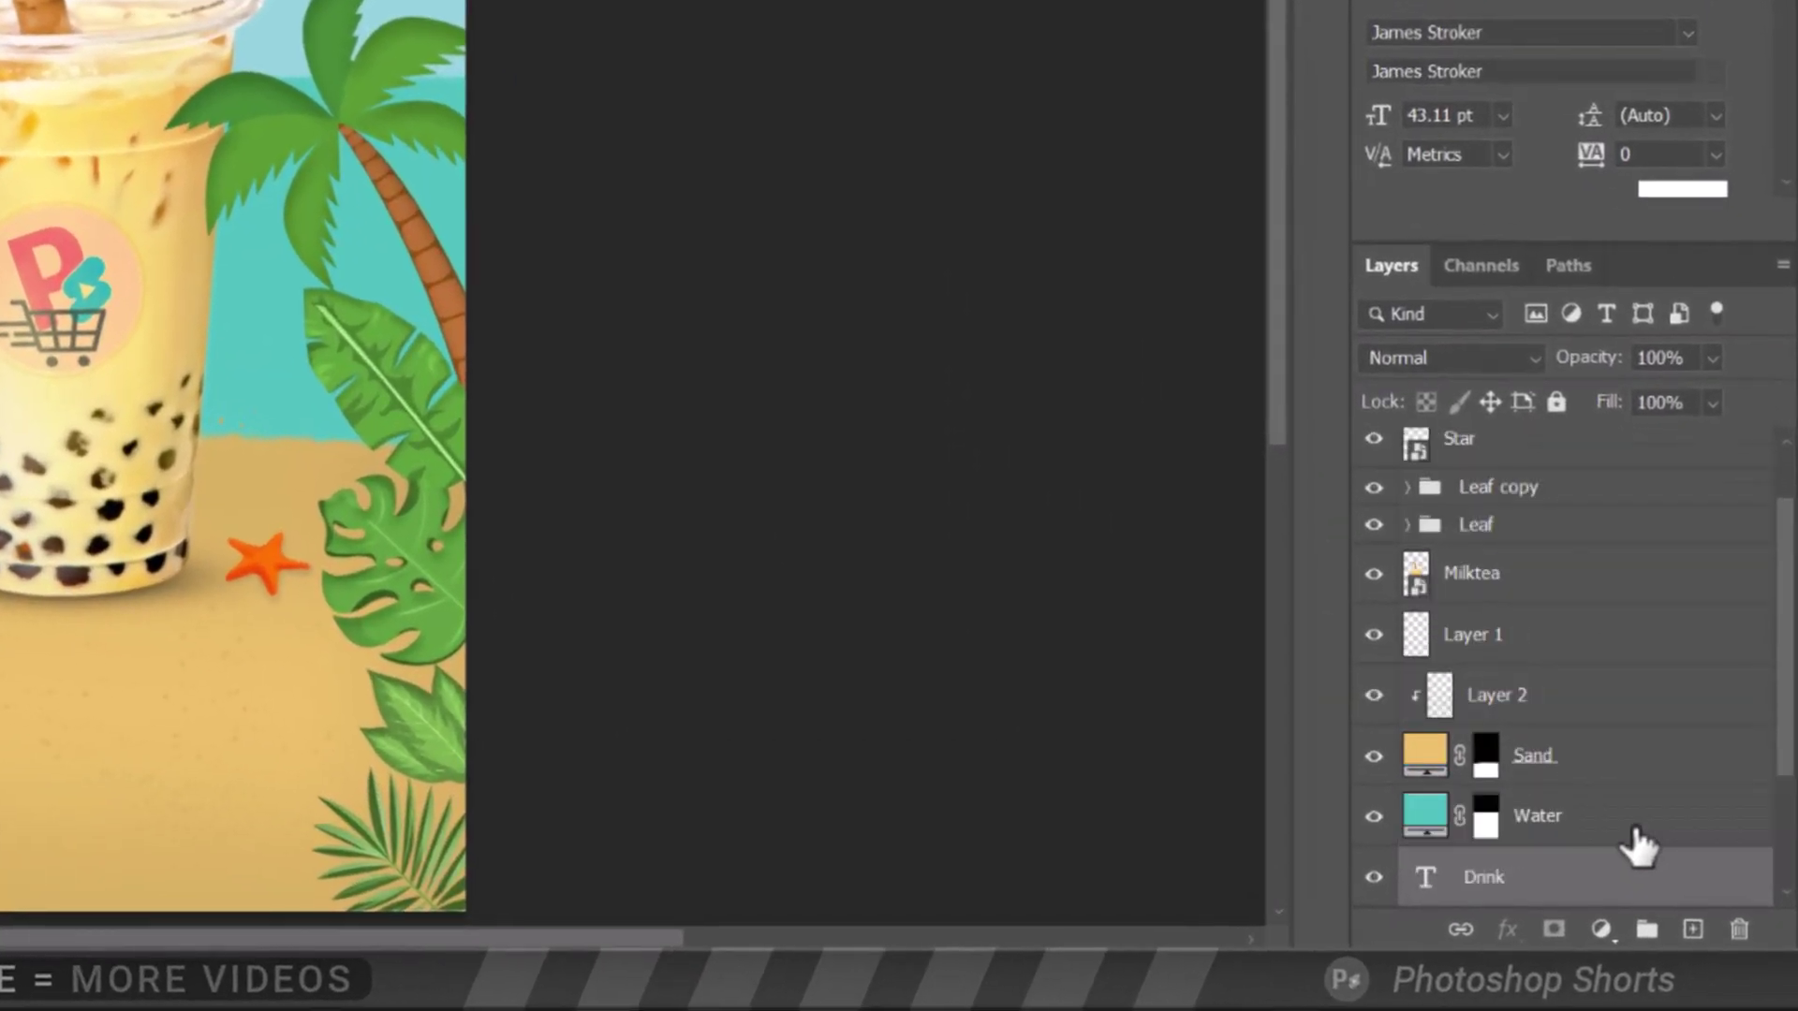
drag(1639, 894, 1563, 464)
click(1569, 511)
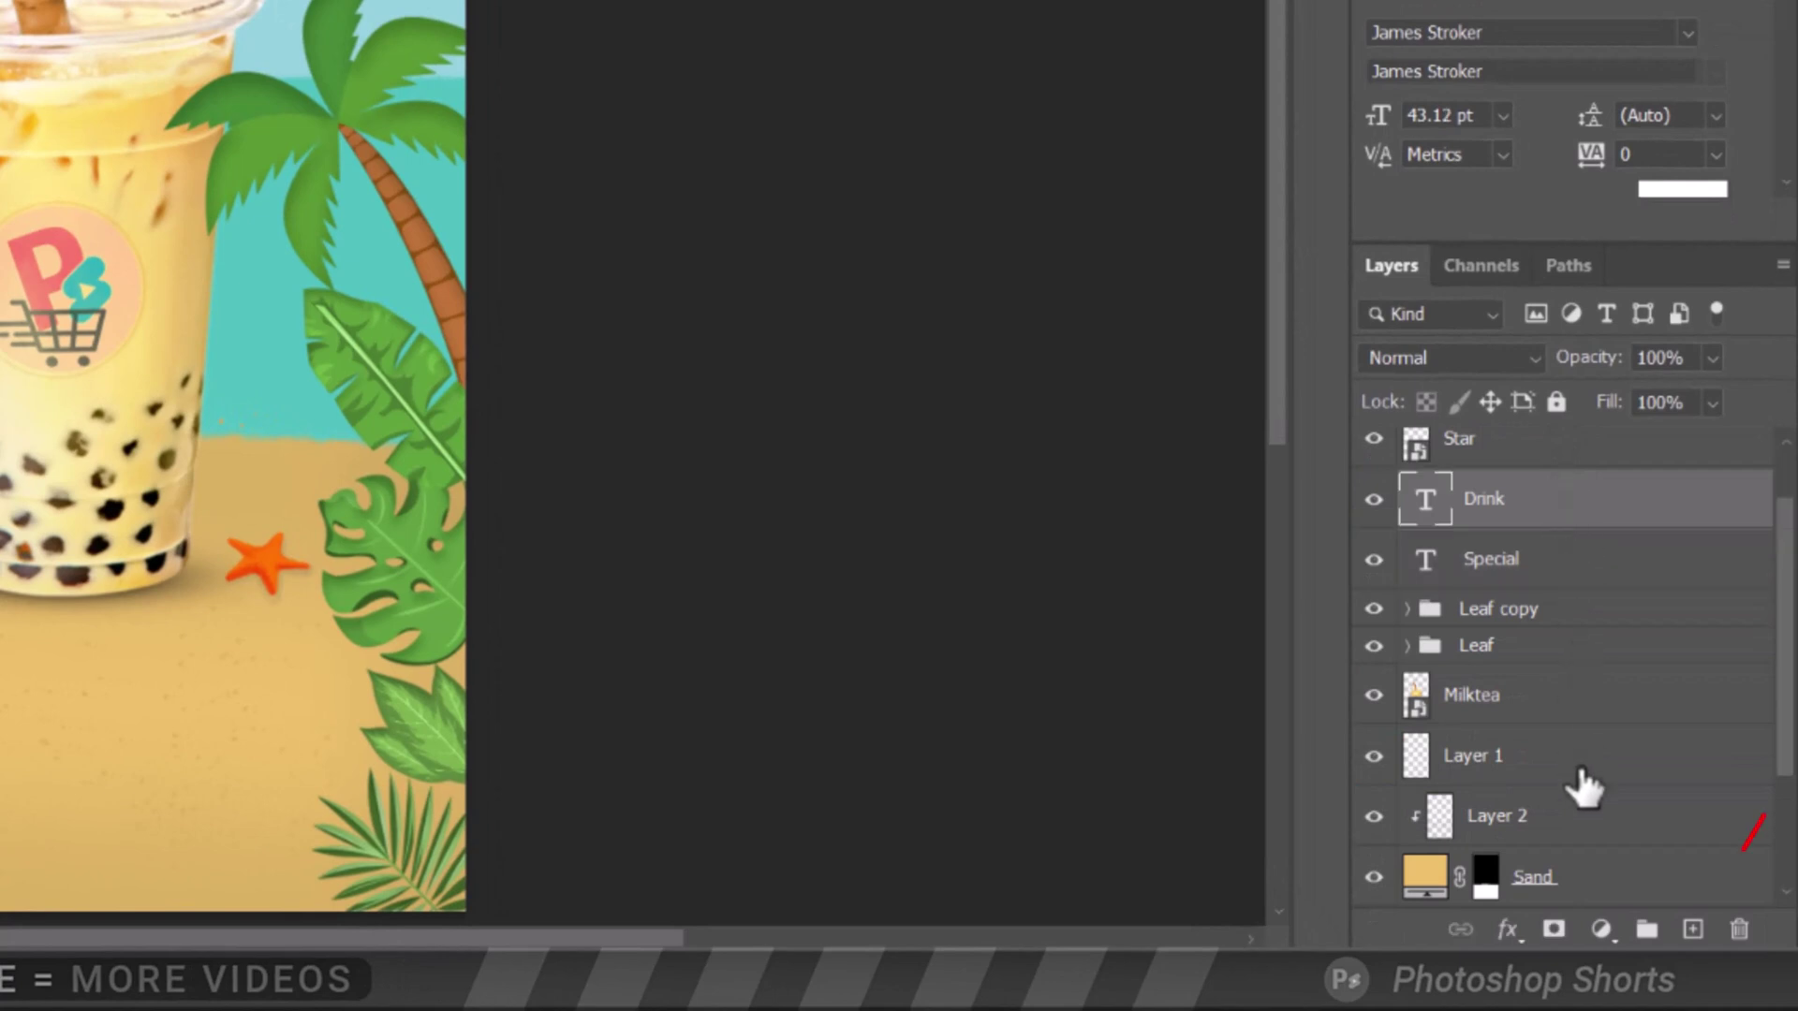
click(1693, 930)
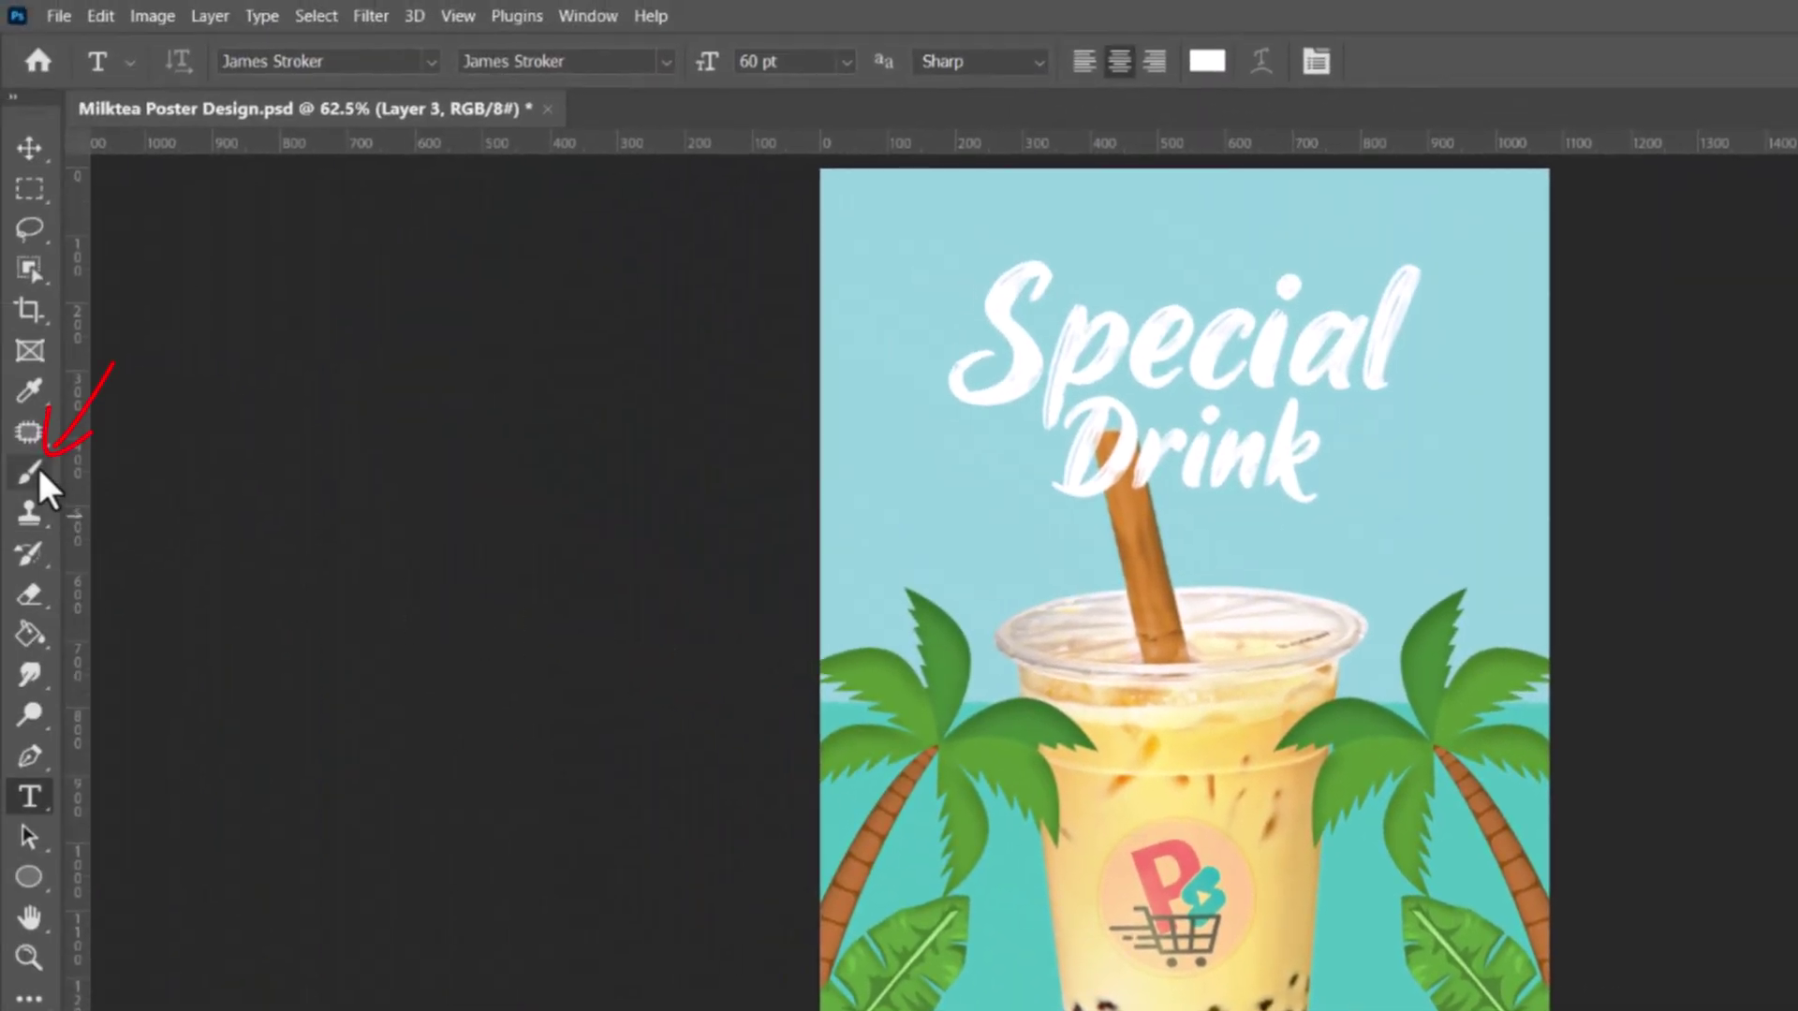
Pick the vectorcloud5 brush from the vectorclouds group for the Brush tool
click(35, 464)
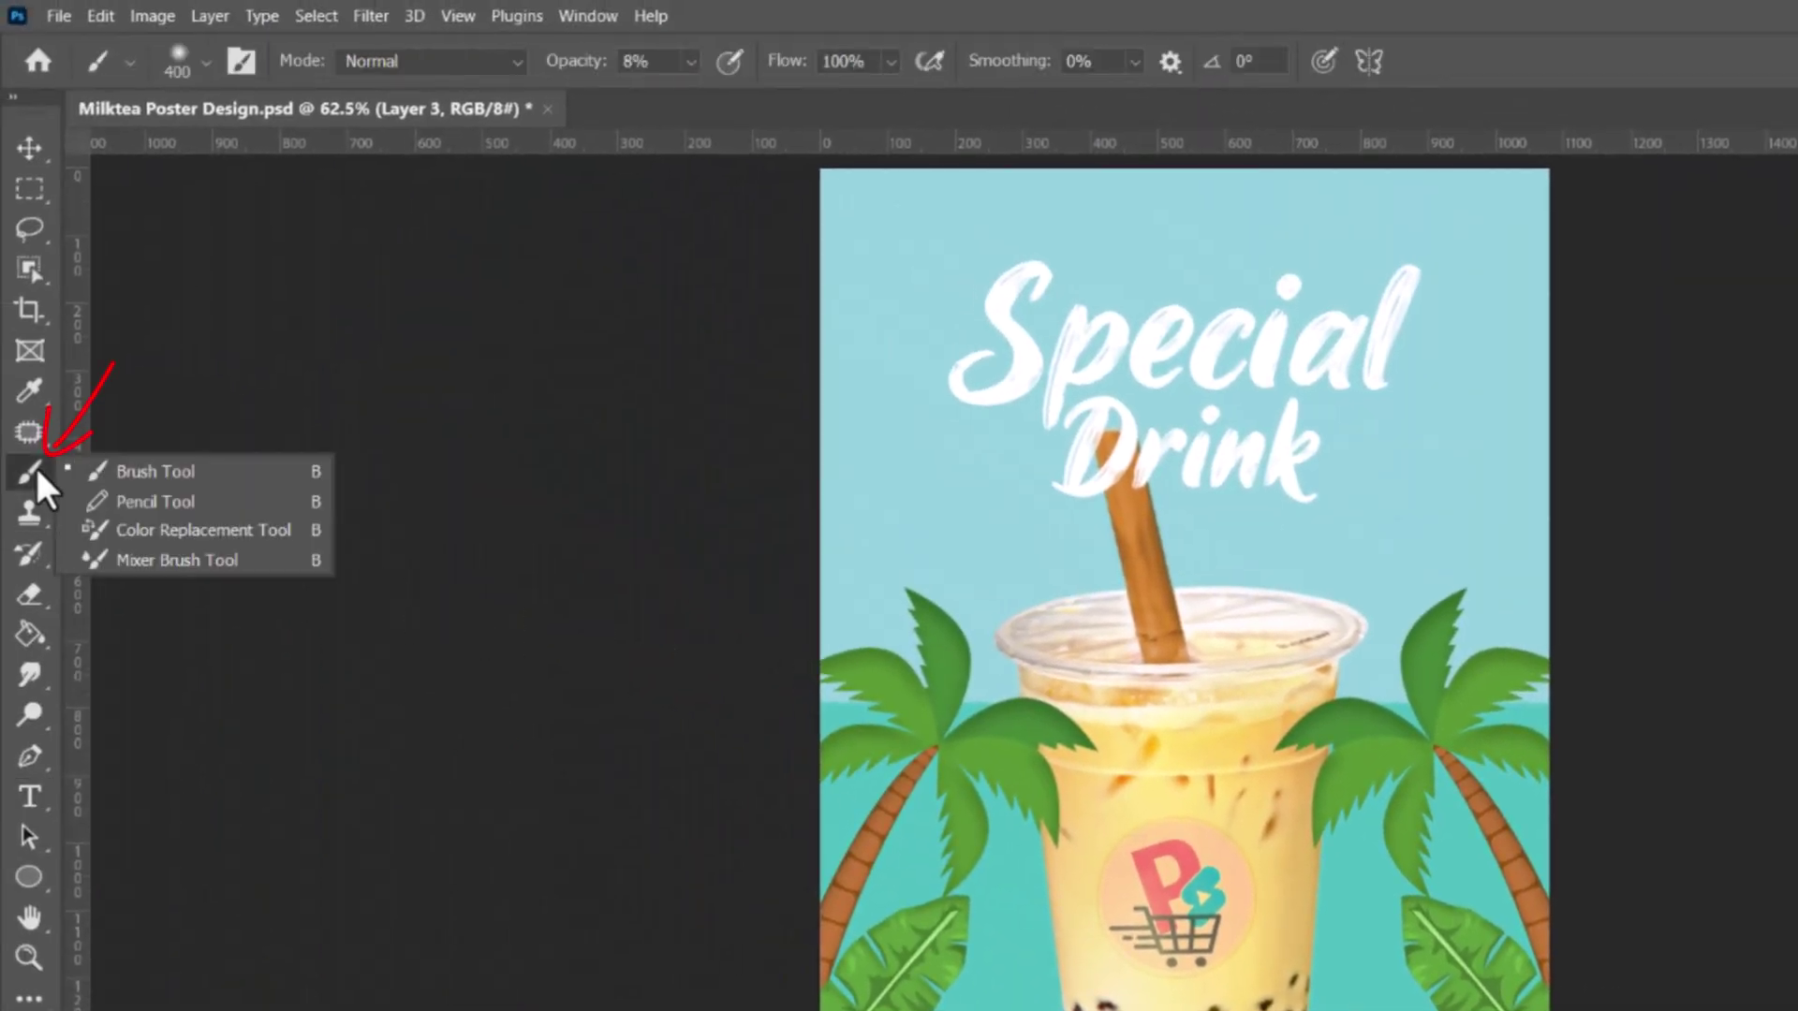
click(127, 469)
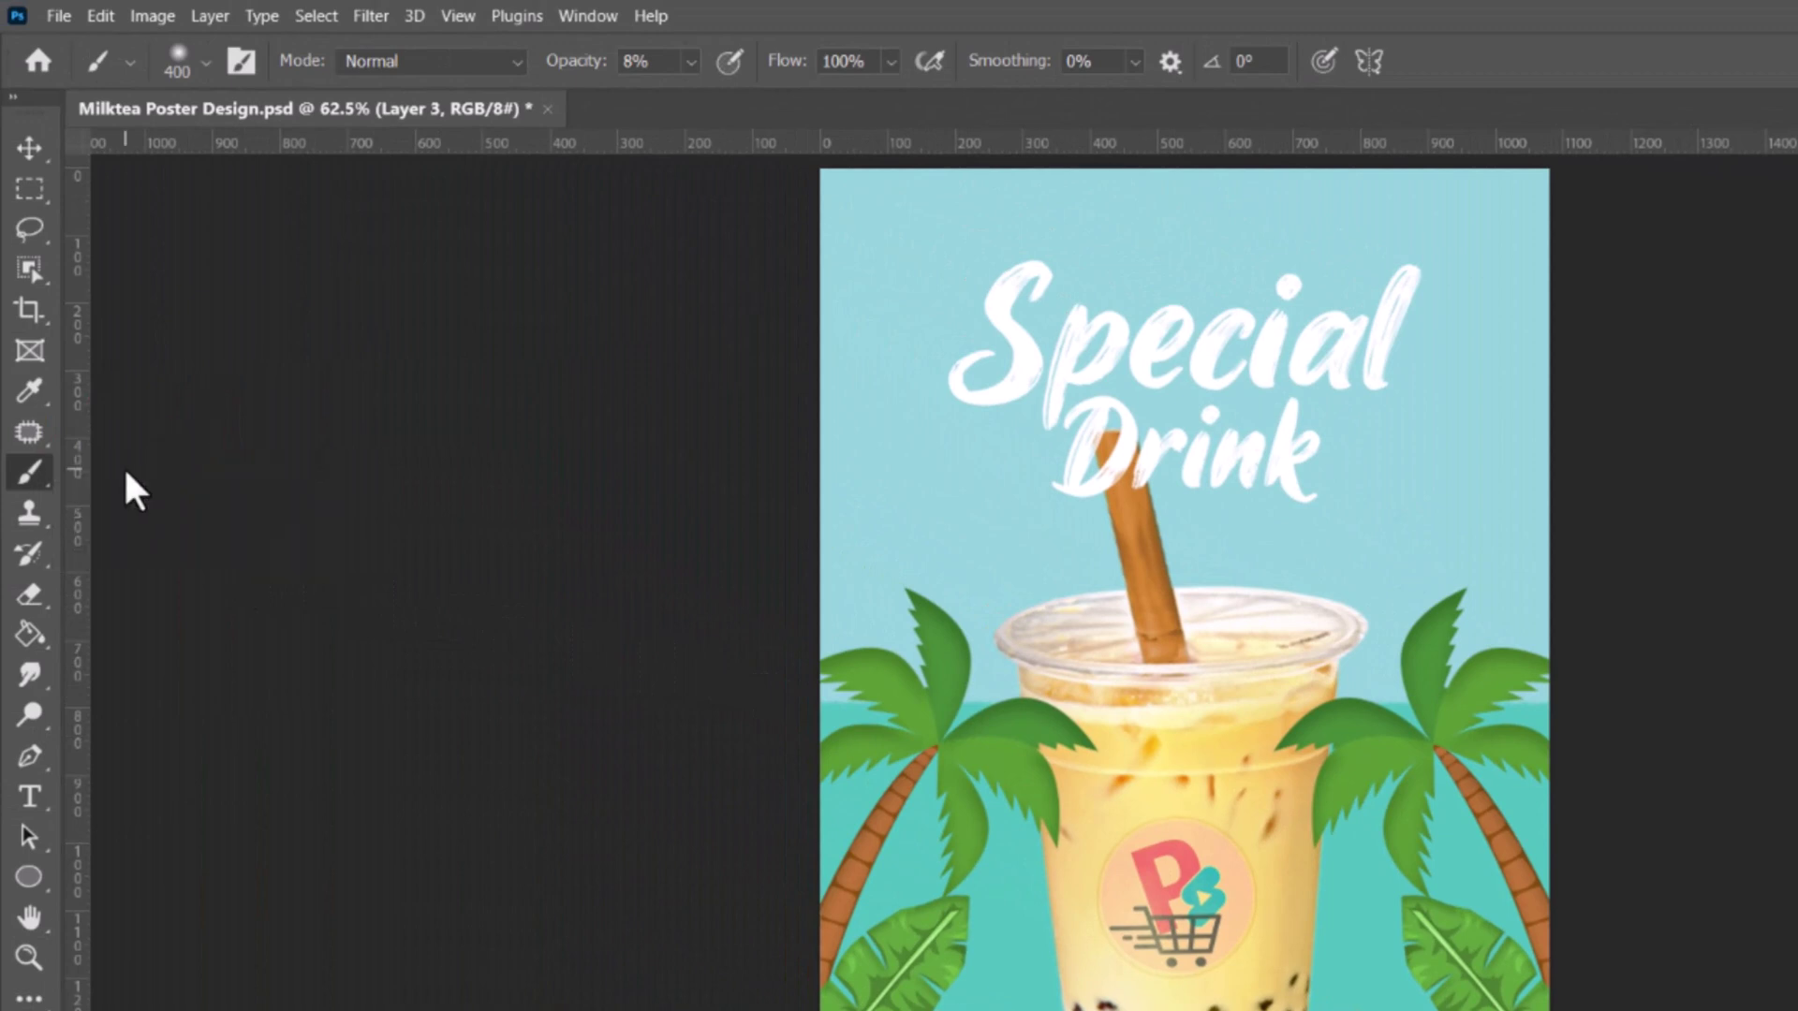
click(205, 61)
click(52, 385)
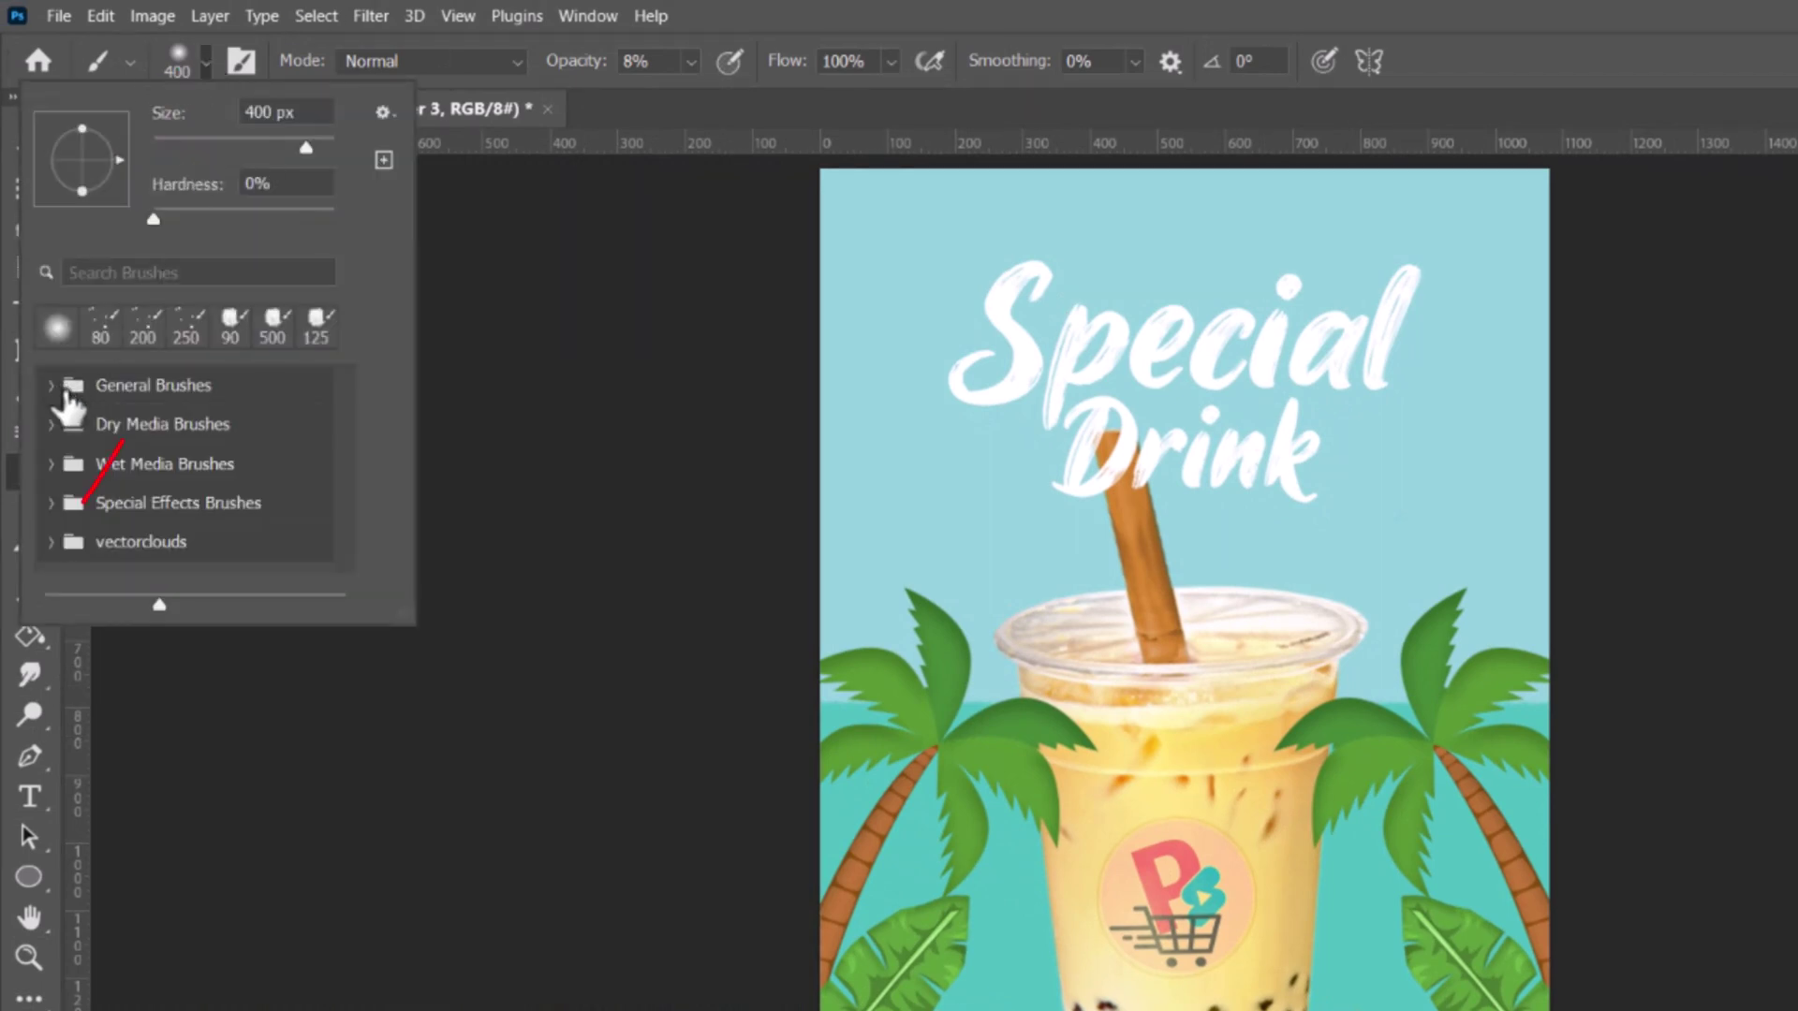
click(50, 541)
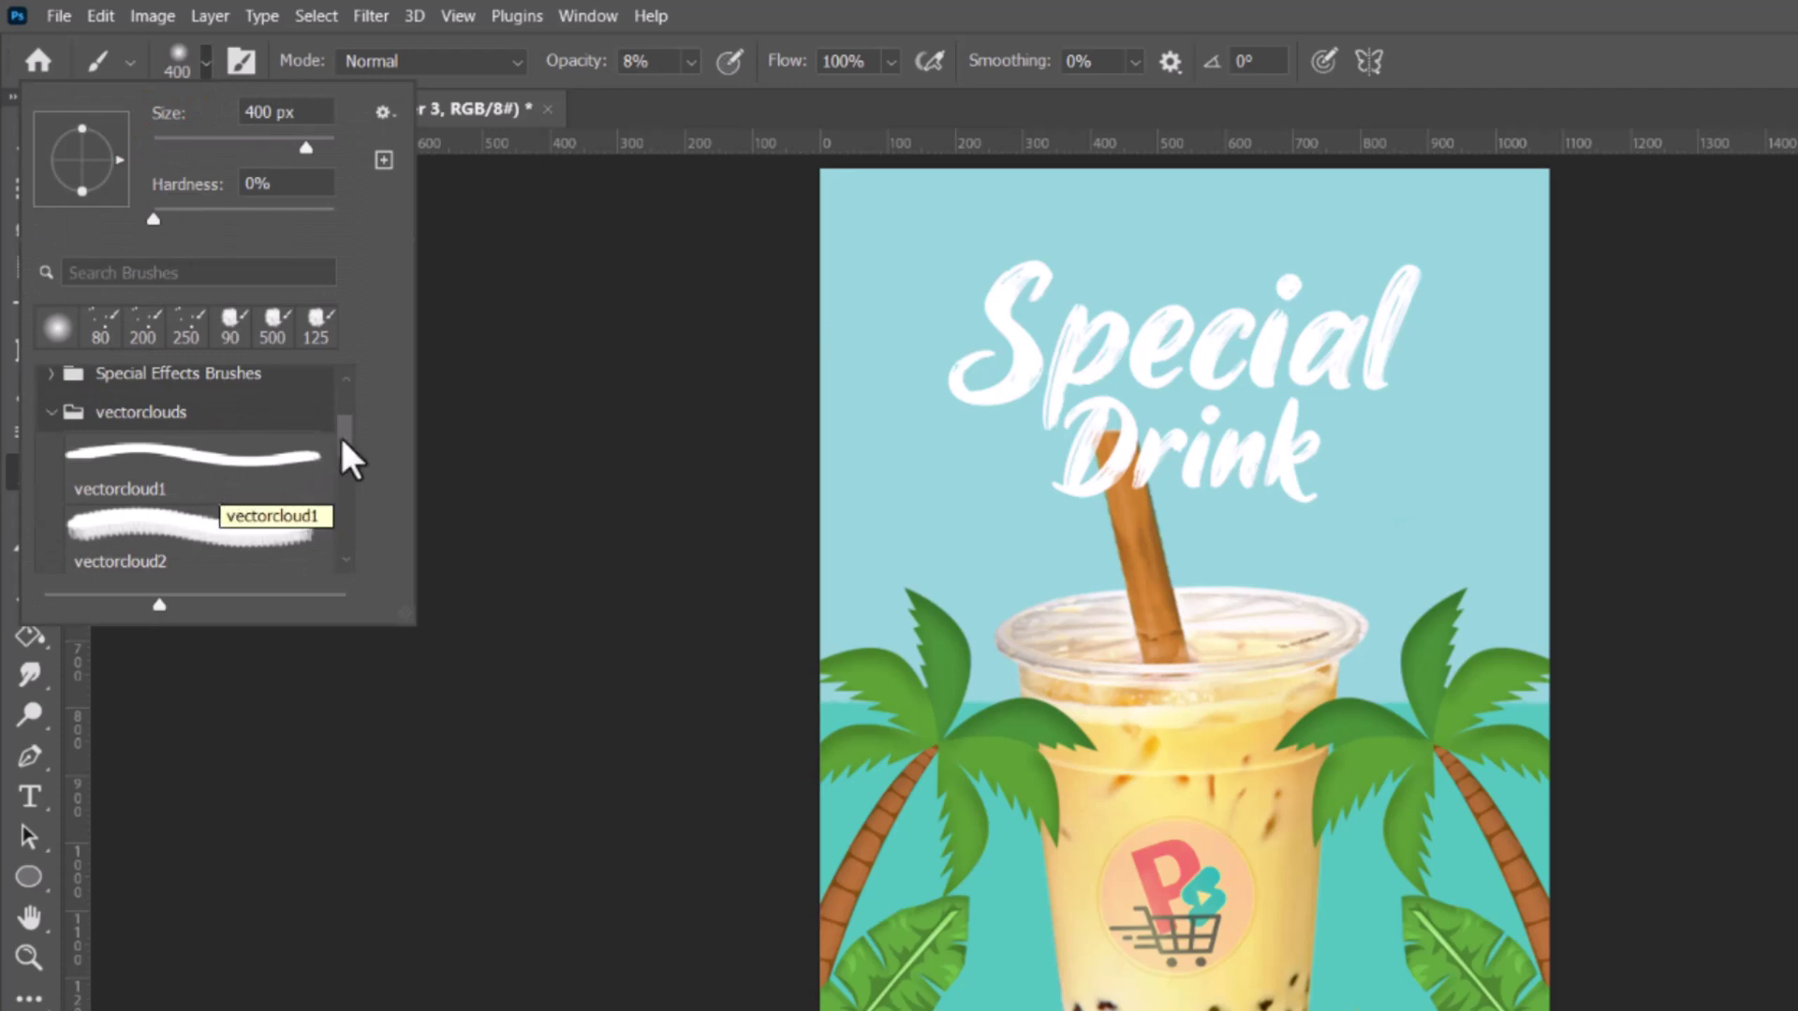
scroll(350, 474, down, 3)
click(206, 513)
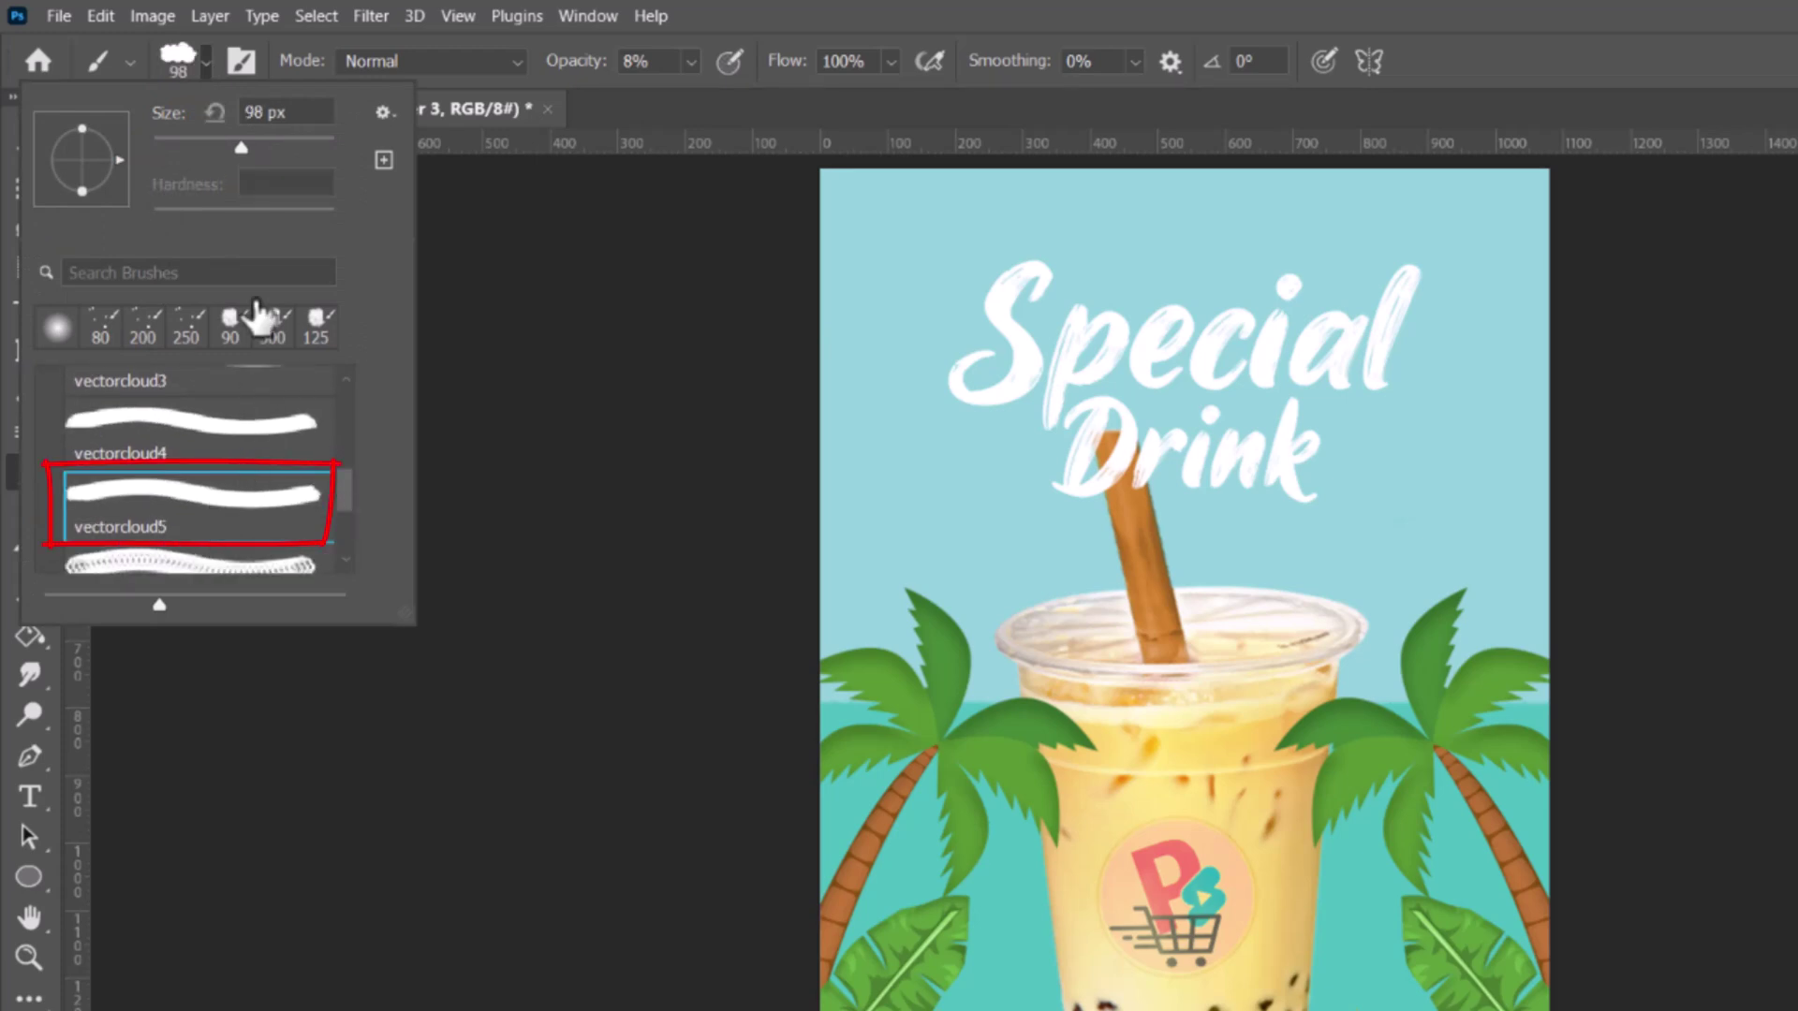
Stamp a white 174 px cloud at 100% opacity on each side of the title text
drag(241, 148, 277, 149)
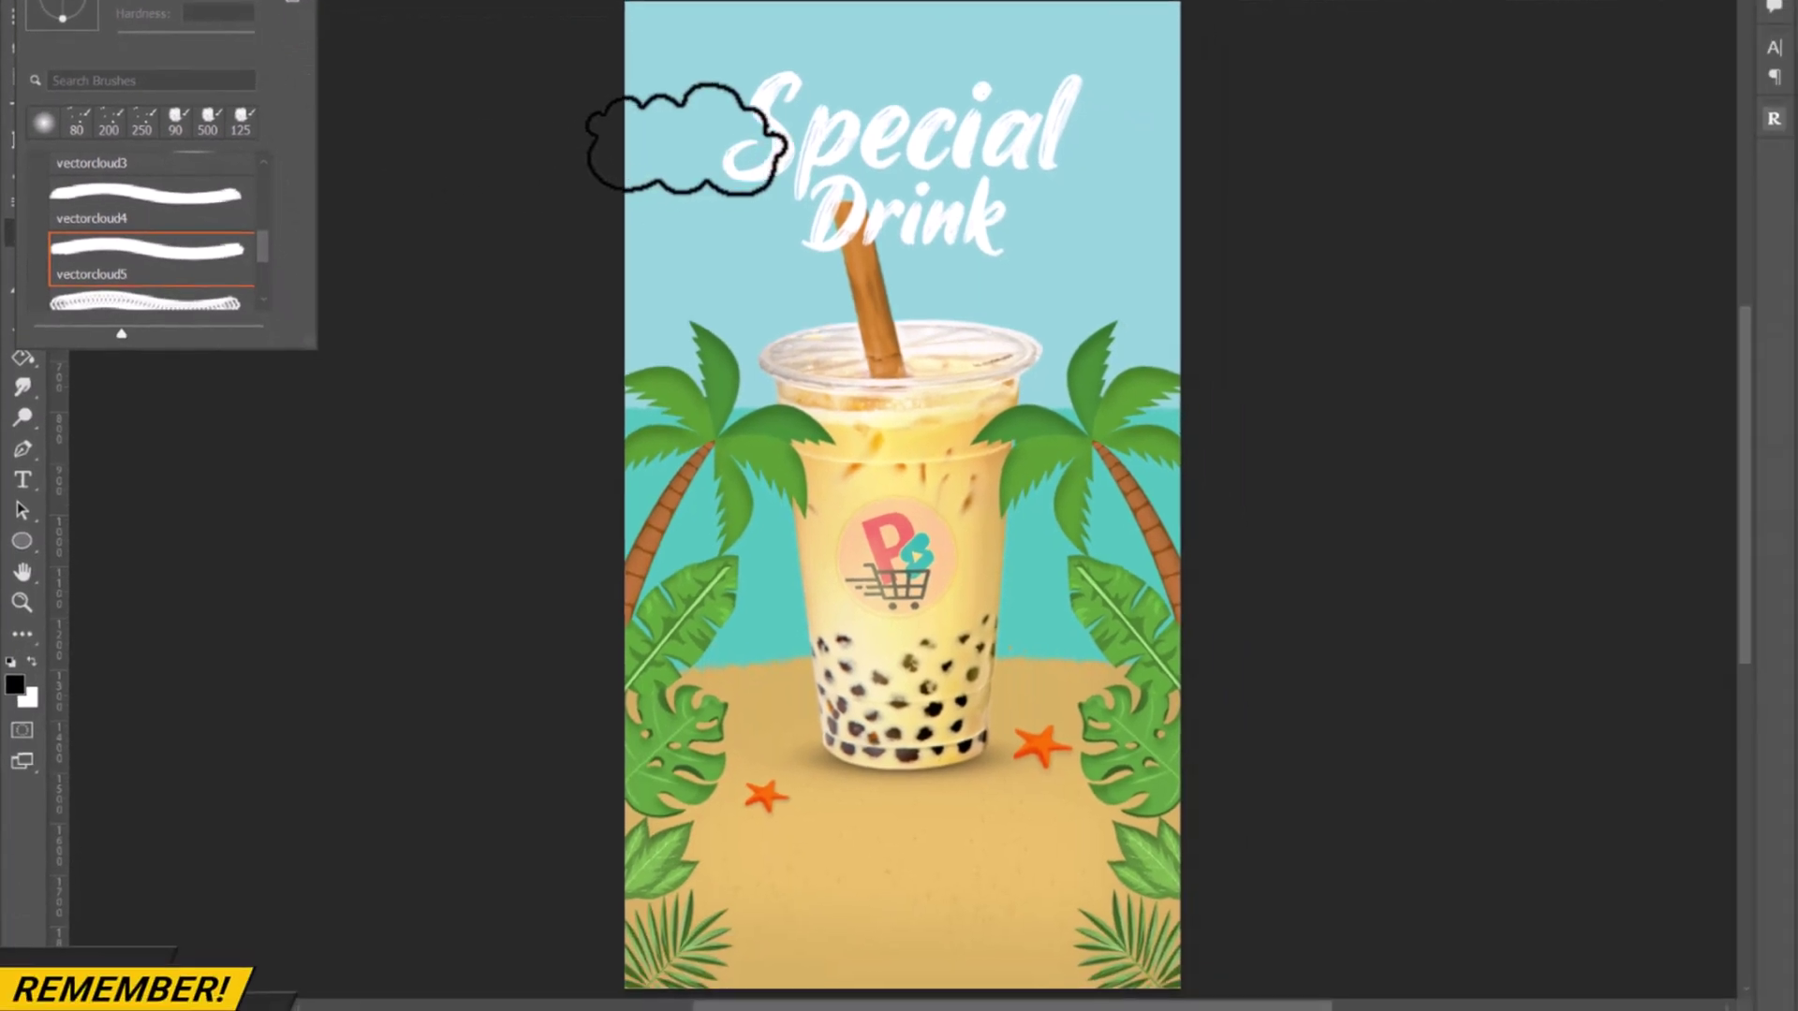
key(Return)
click(901, 313)
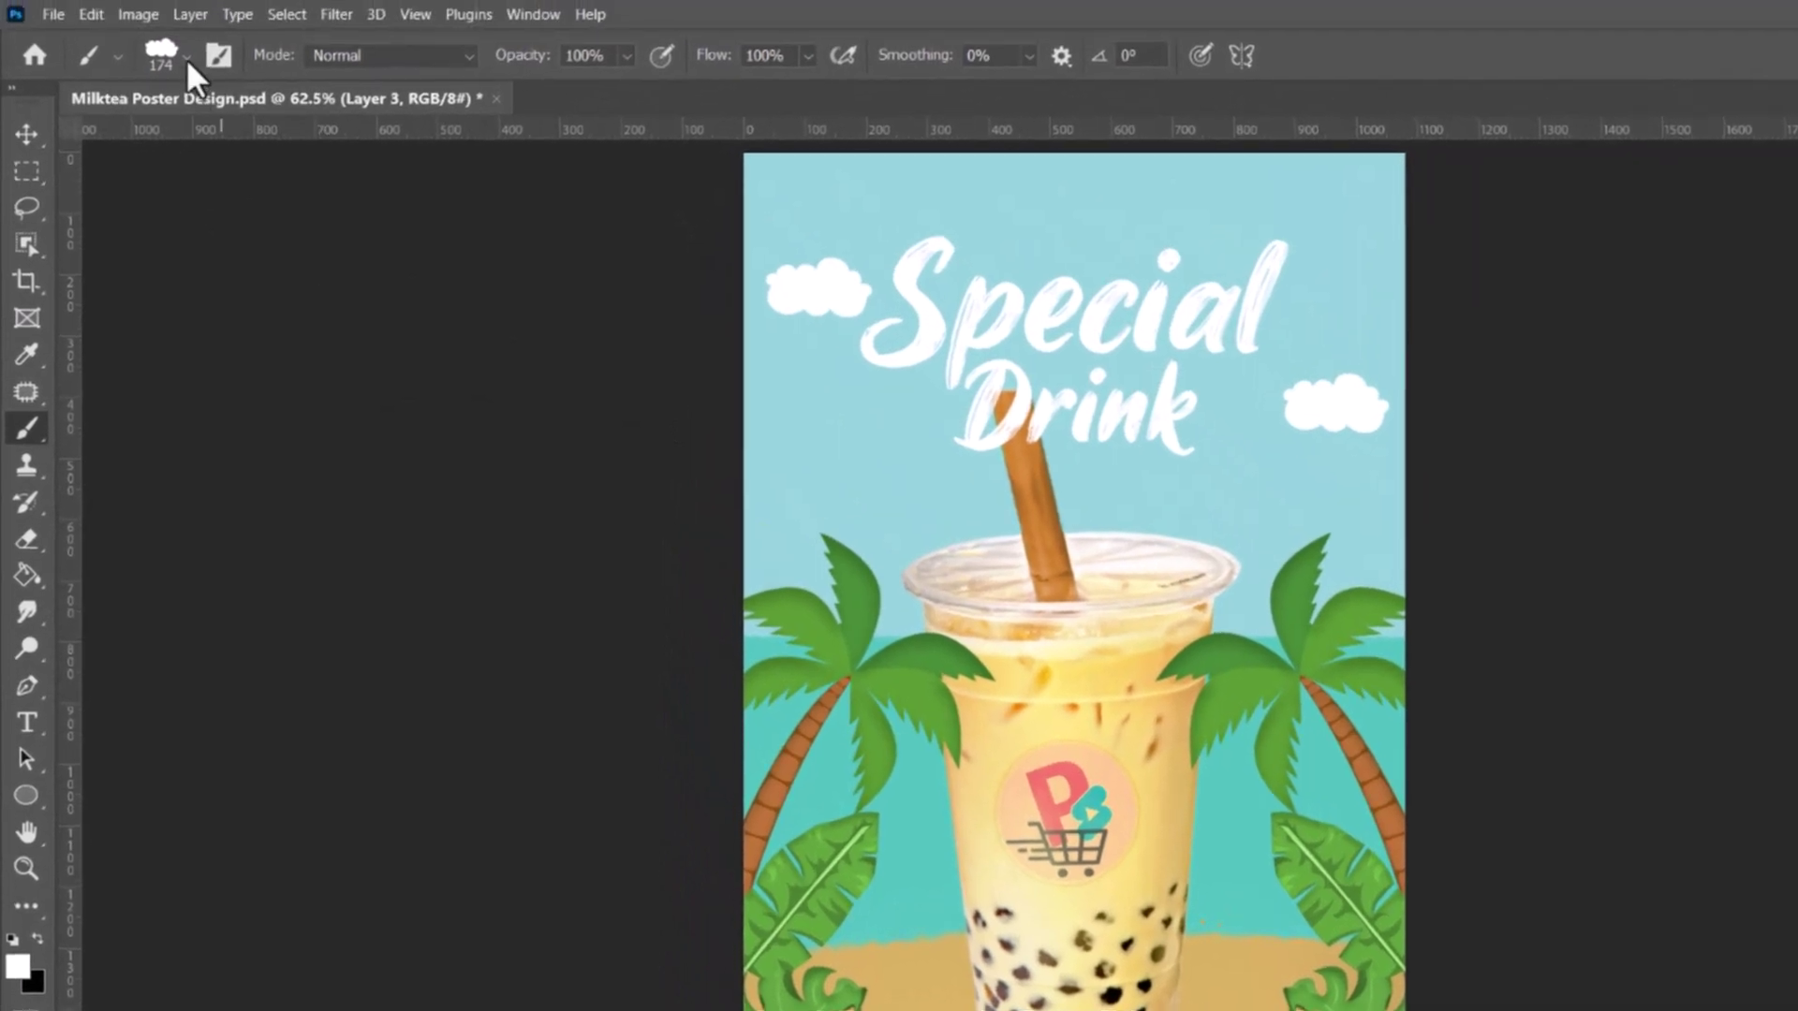
Pick the second vectorcloud7 brush at 200 px and stamp one cloud left of the straw and one above the end of Special
click(187, 56)
scroll(317, 459, down, 3)
click(251, 503)
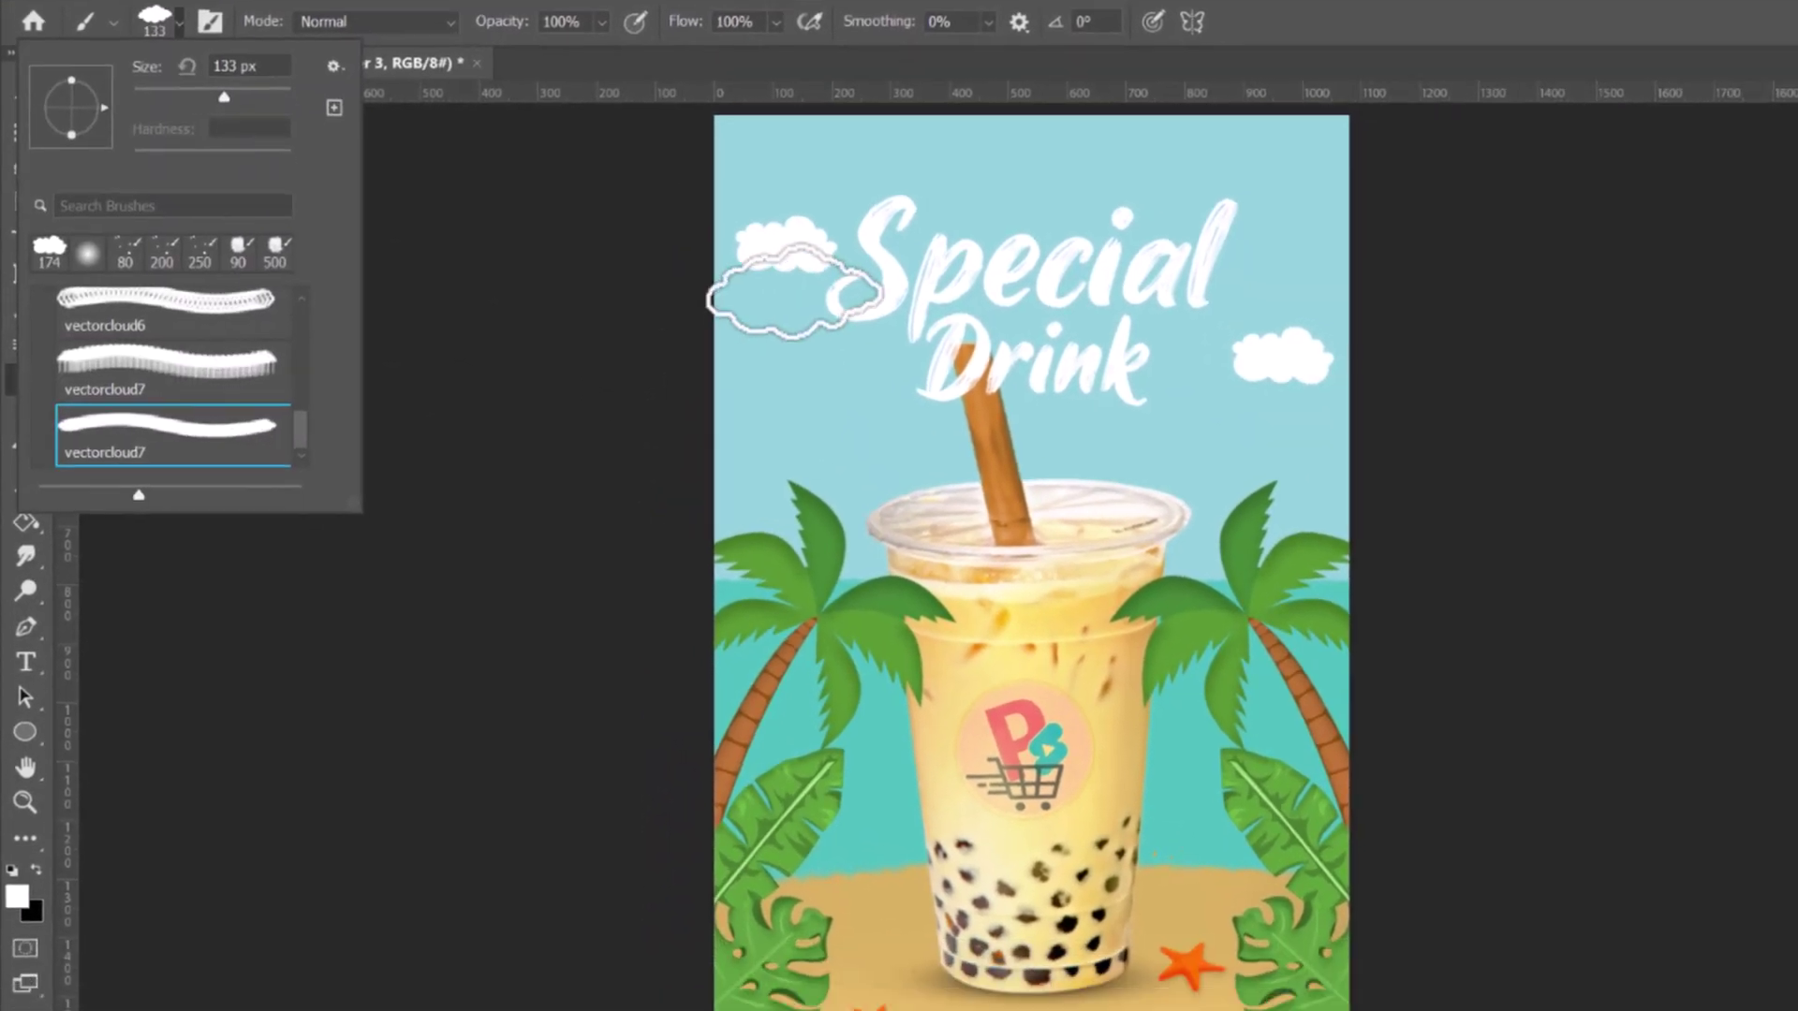
key(Return)
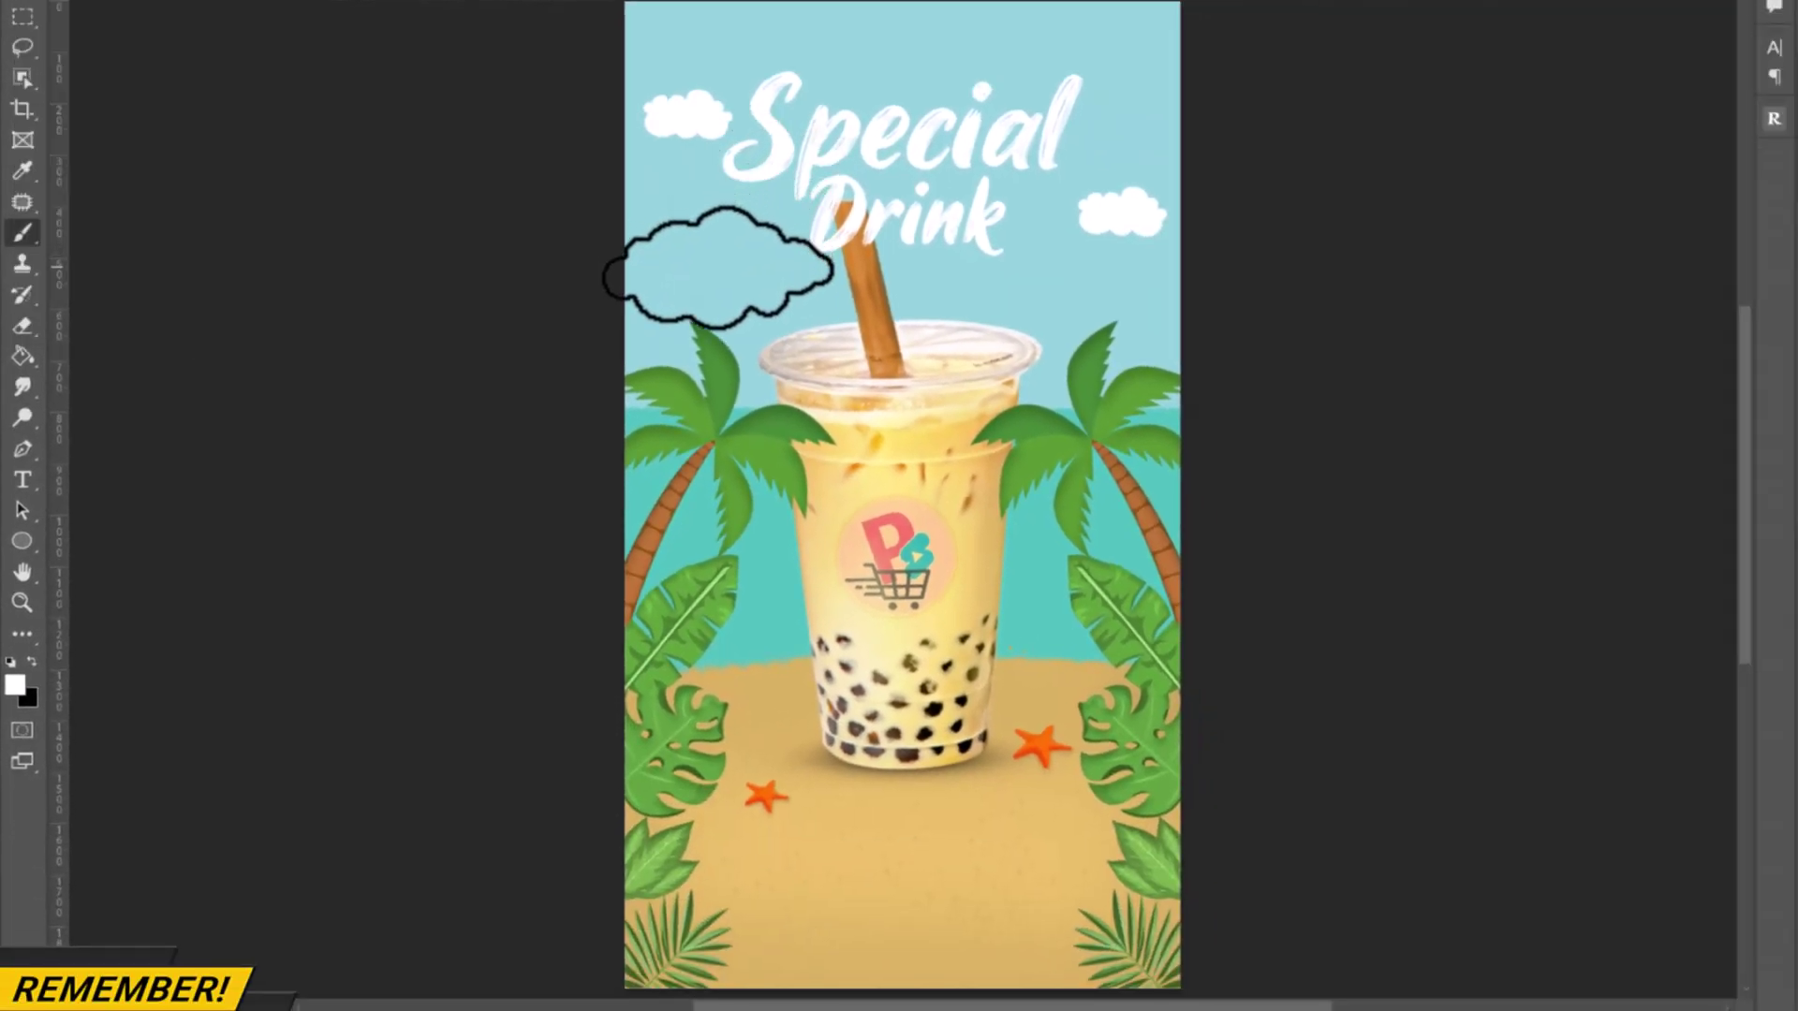
click(717, 273)
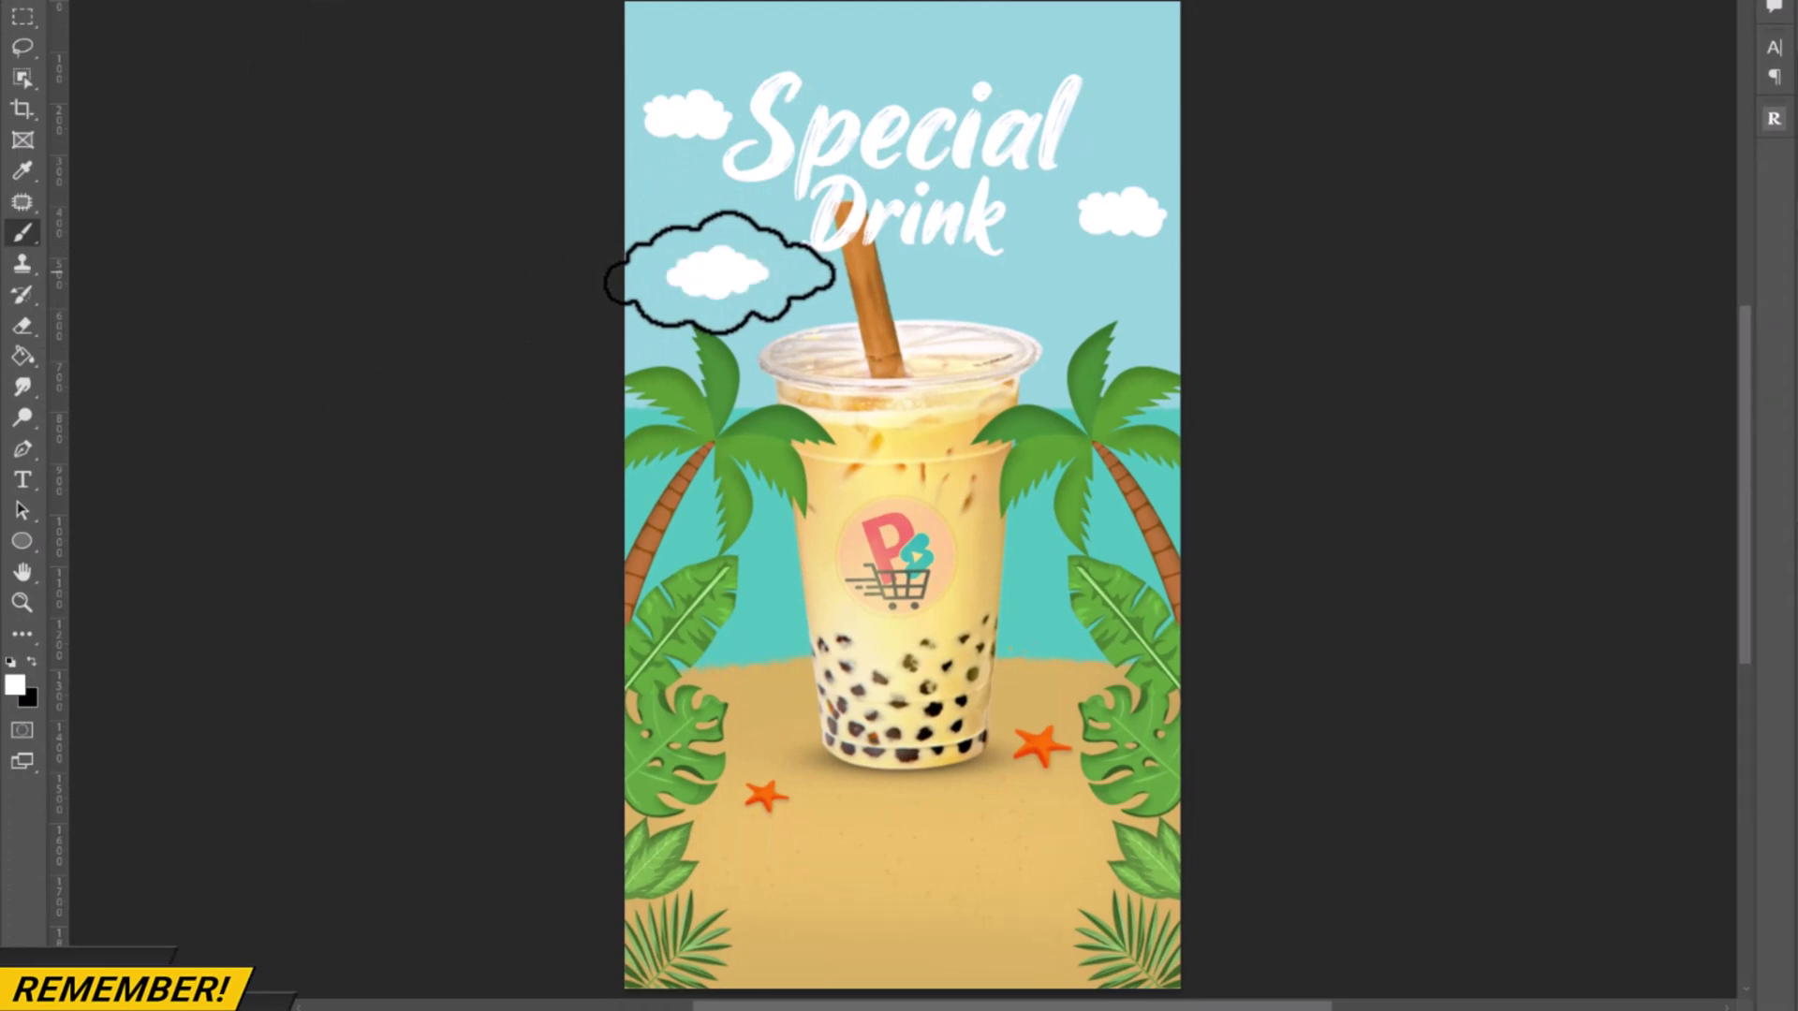
click(1021, 44)
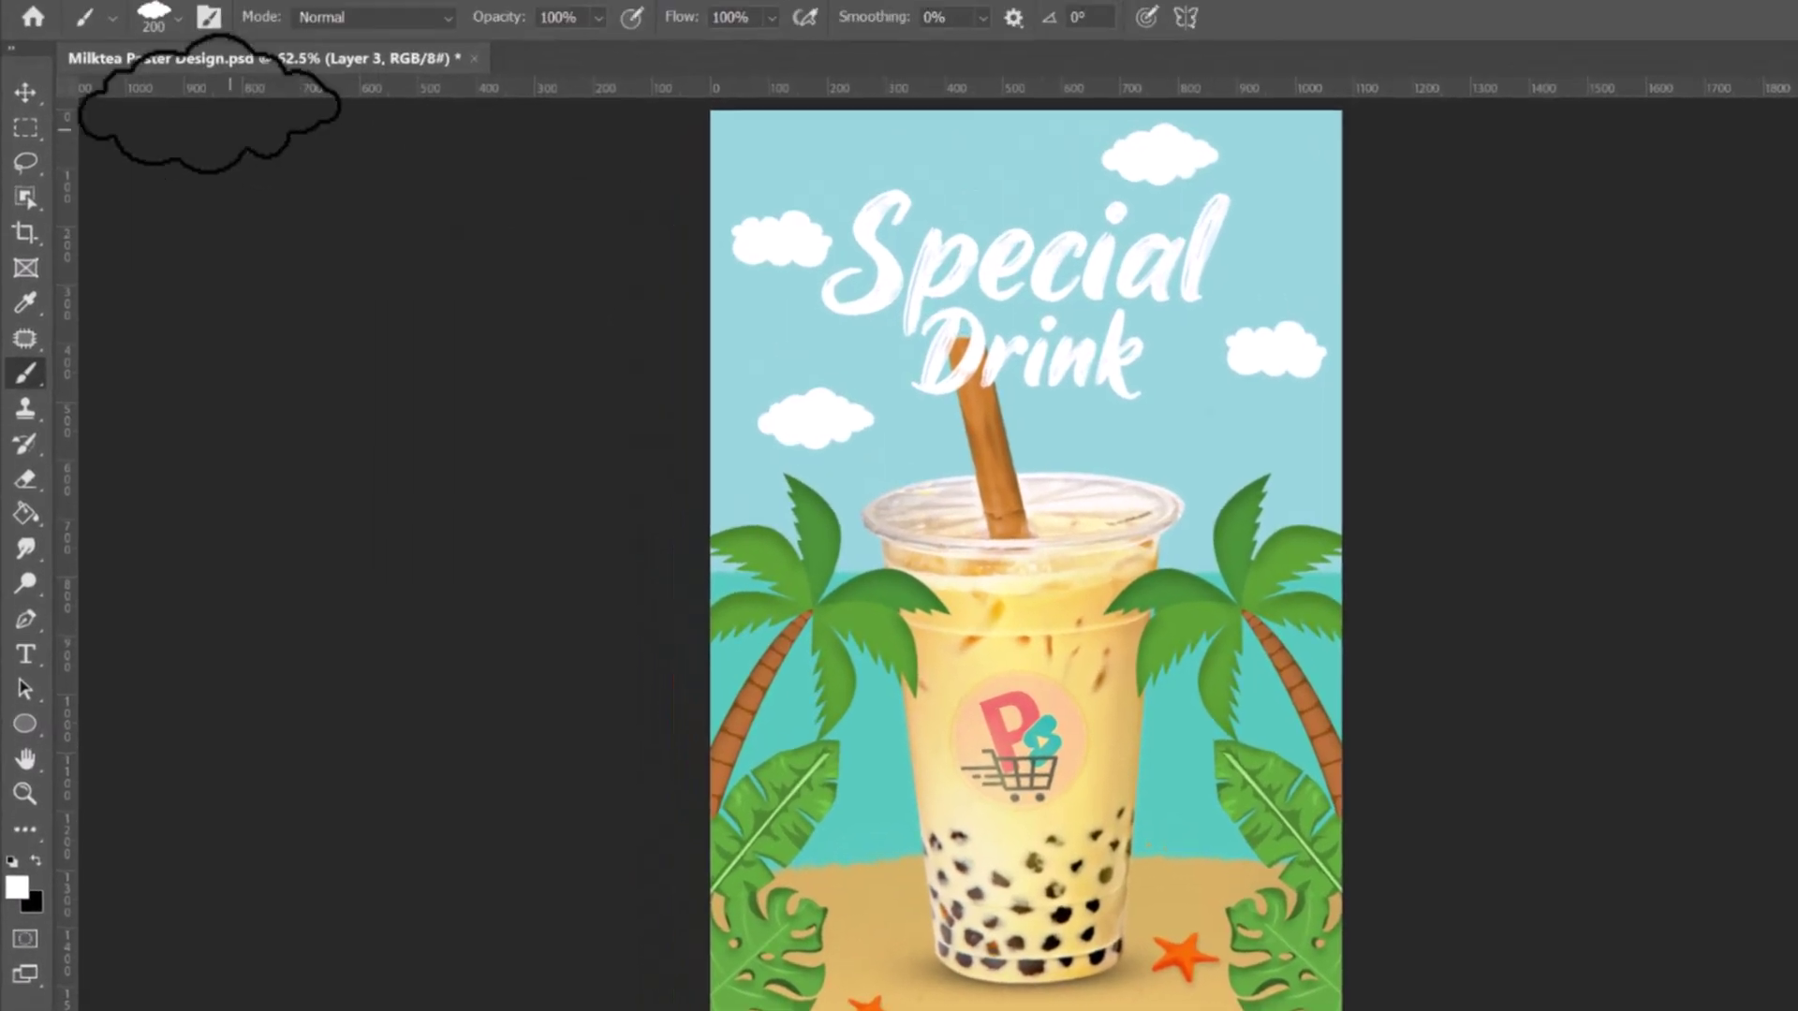
Pick the Kyle's Spatter brush in Special Effects Brushes and scatter white specks over the sky on Layer 3
click(184, 16)
scroll(56, 450, up, 3)
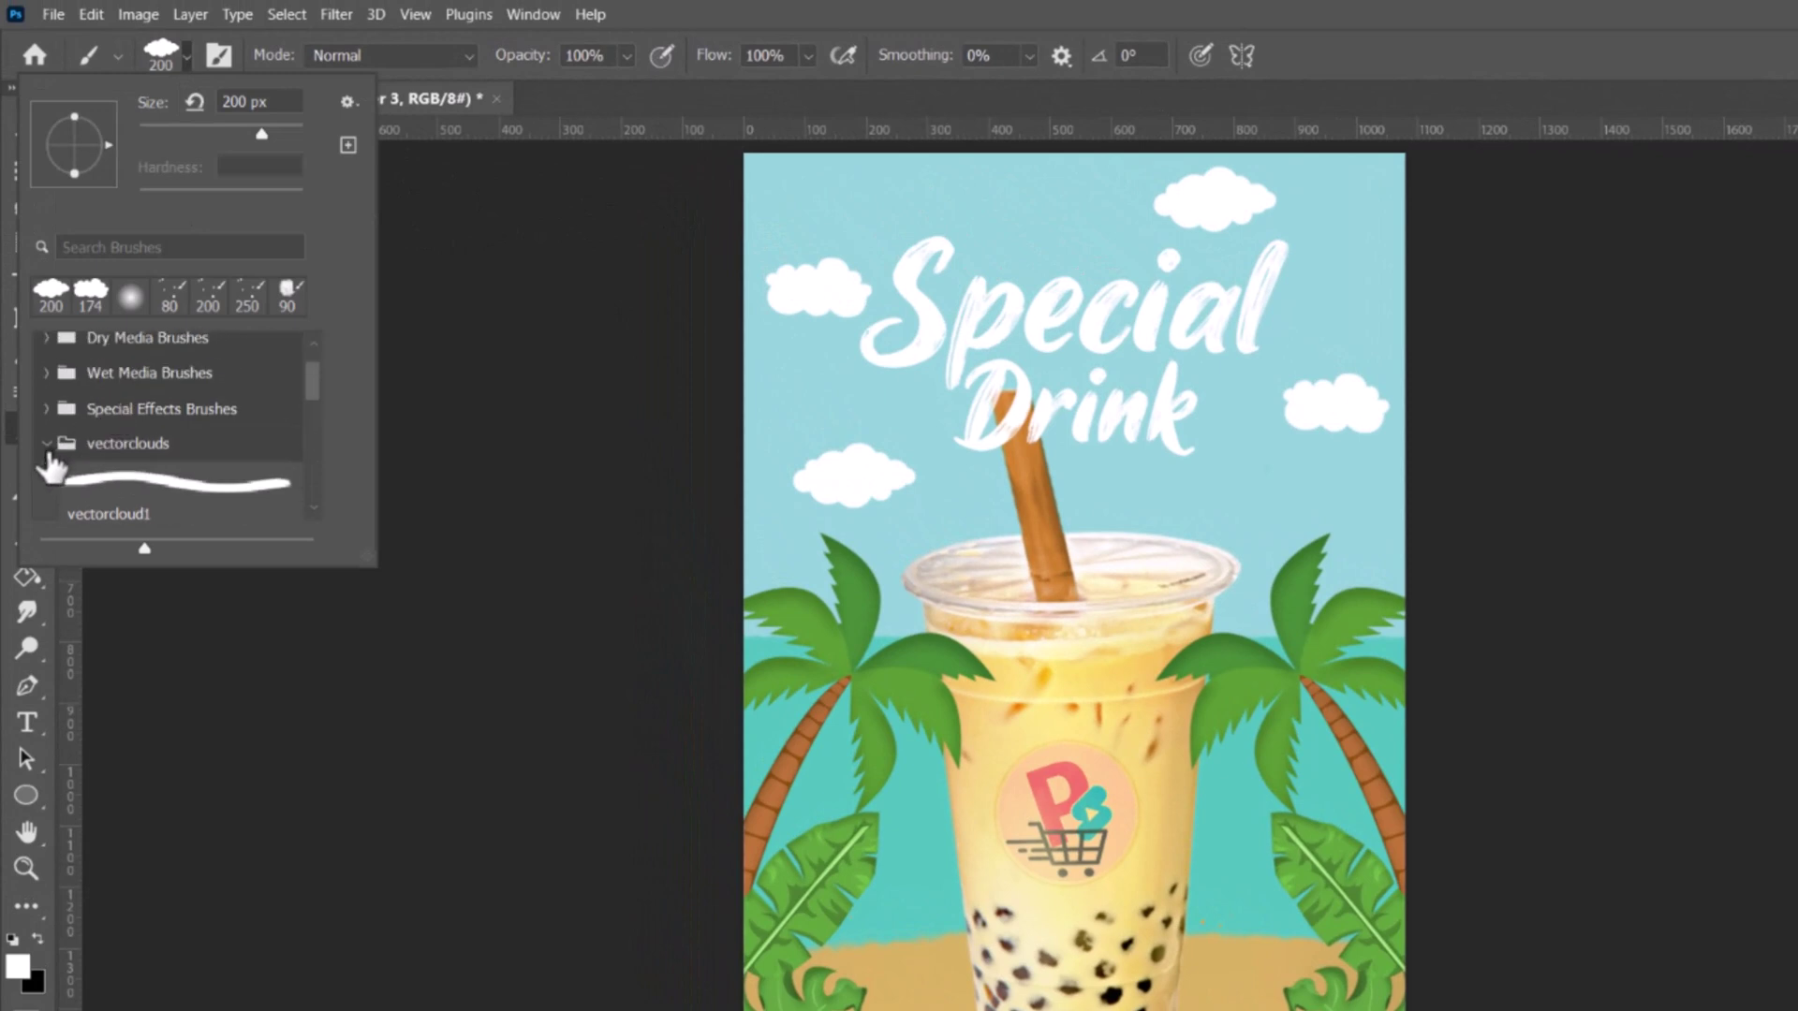
click(46, 443)
scroll(177, 453, down, 2)
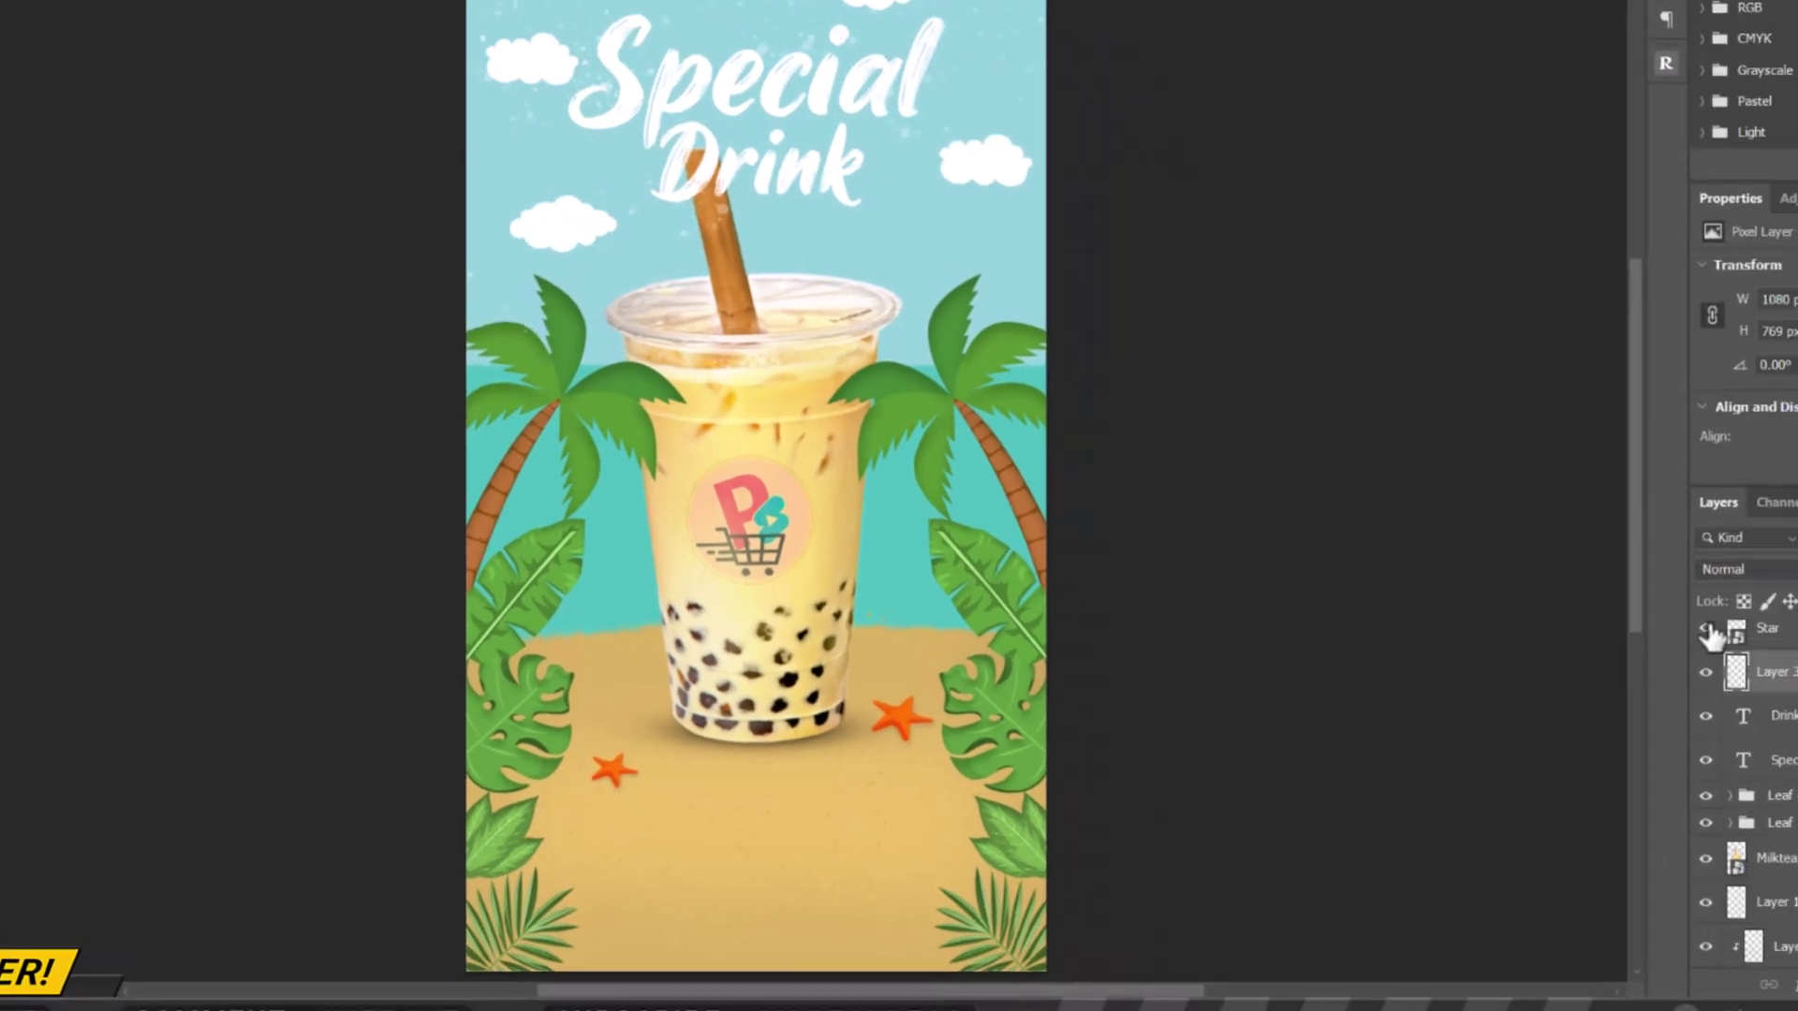
Add a new layer directly above Water and scatter white specks across the water with the spatter brush
scroll(1710, 637, down, 3)
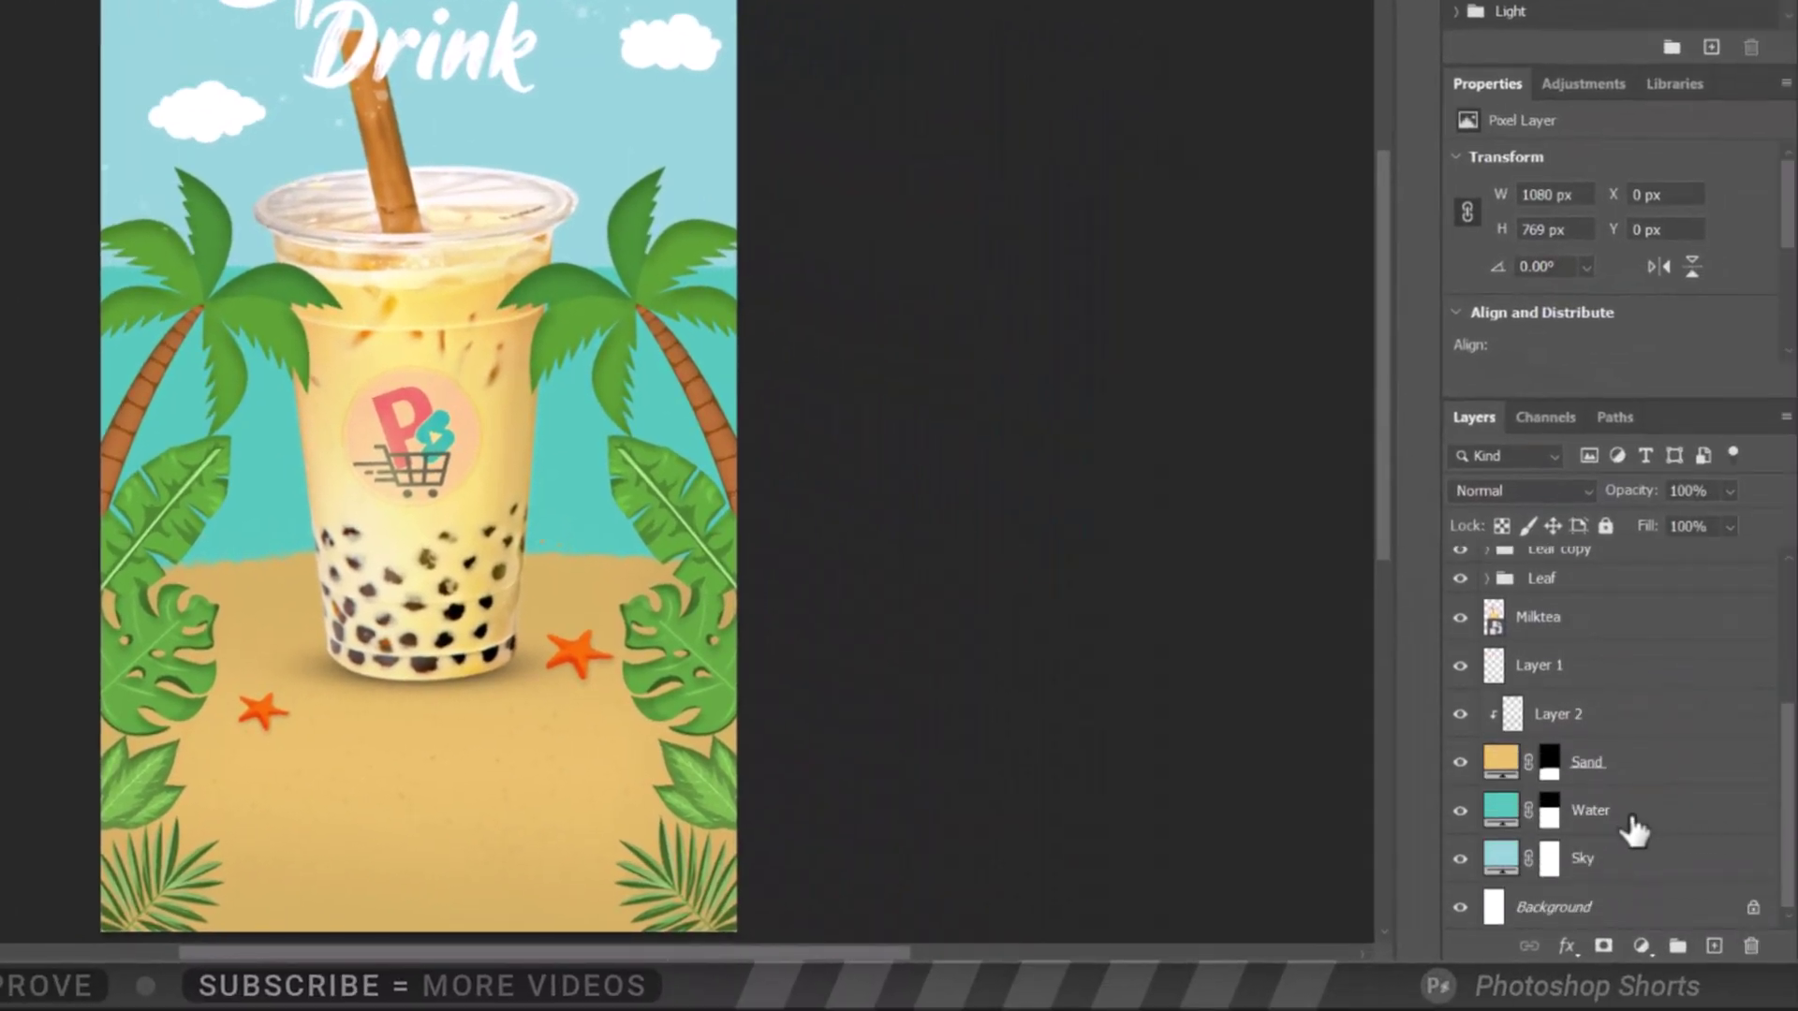
click(1714, 945)
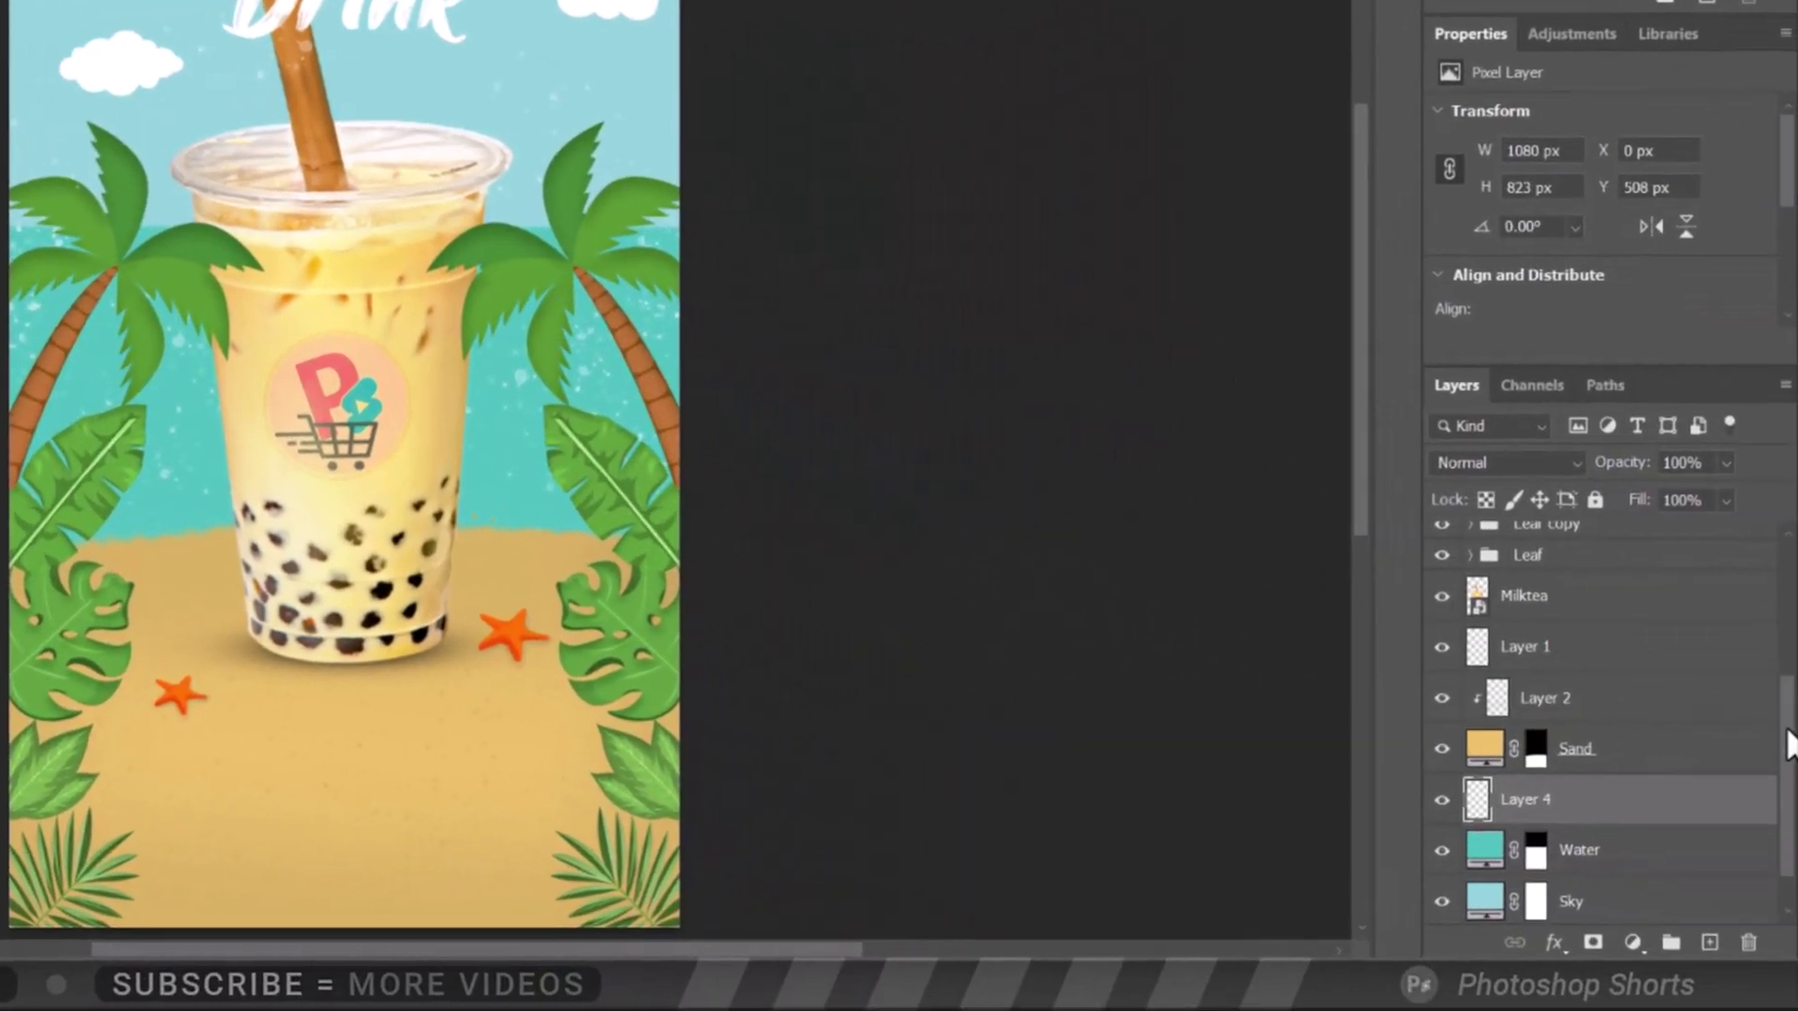
Add a new layer, place it directly below the Special text layer and choose the soft round brush
drag(1788, 744, 1789, 582)
click(1603, 663)
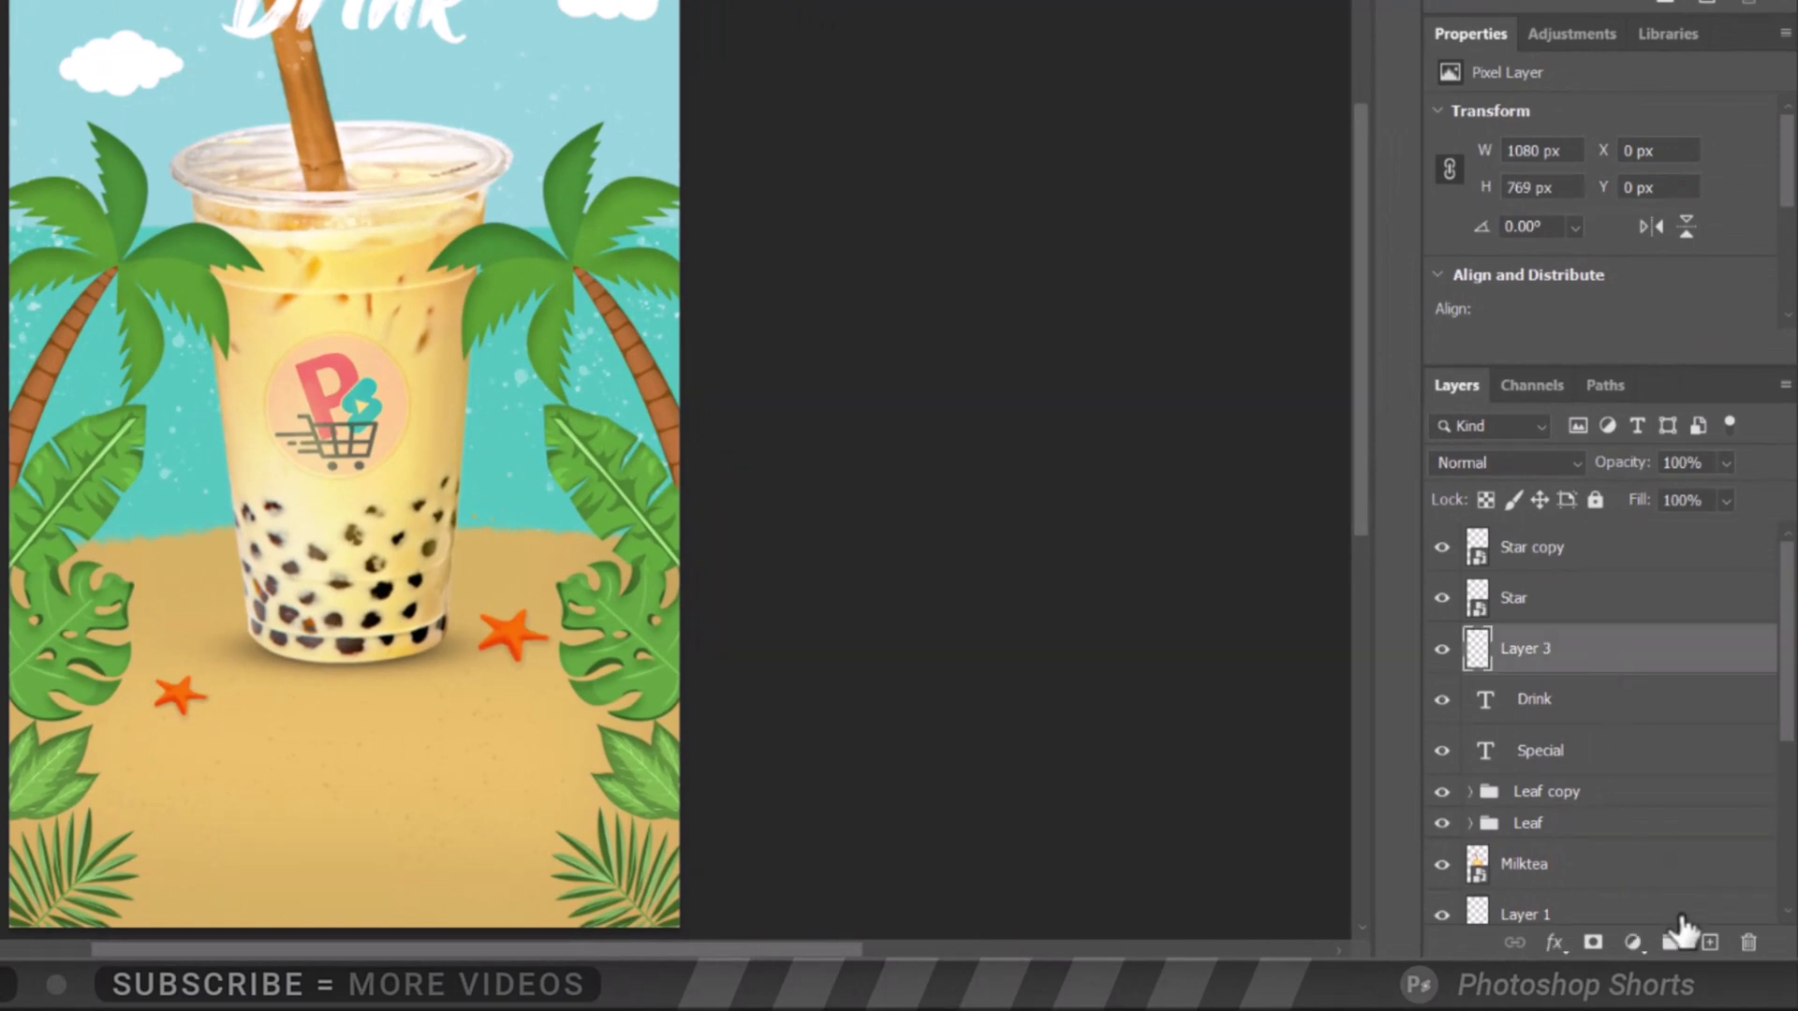
click(1709, 945)
click(160, 65)
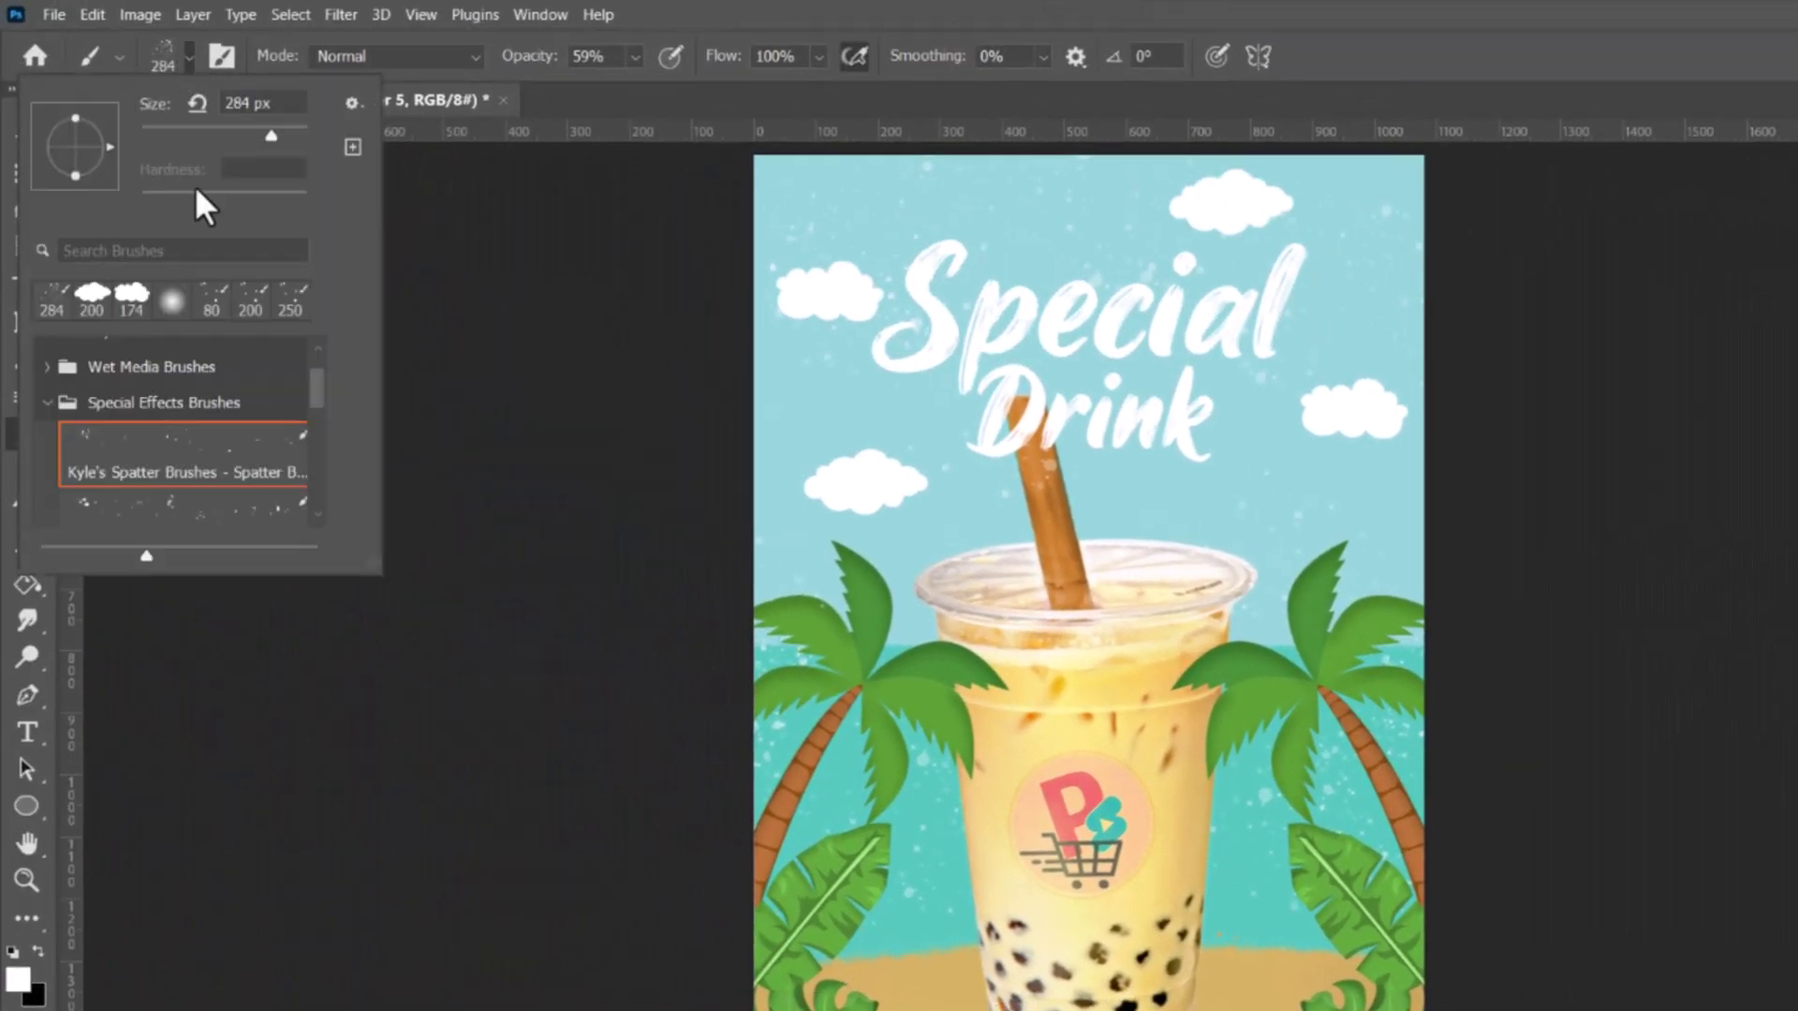
double_click(172, 315)
drag(1573, 646, 1580, 827)
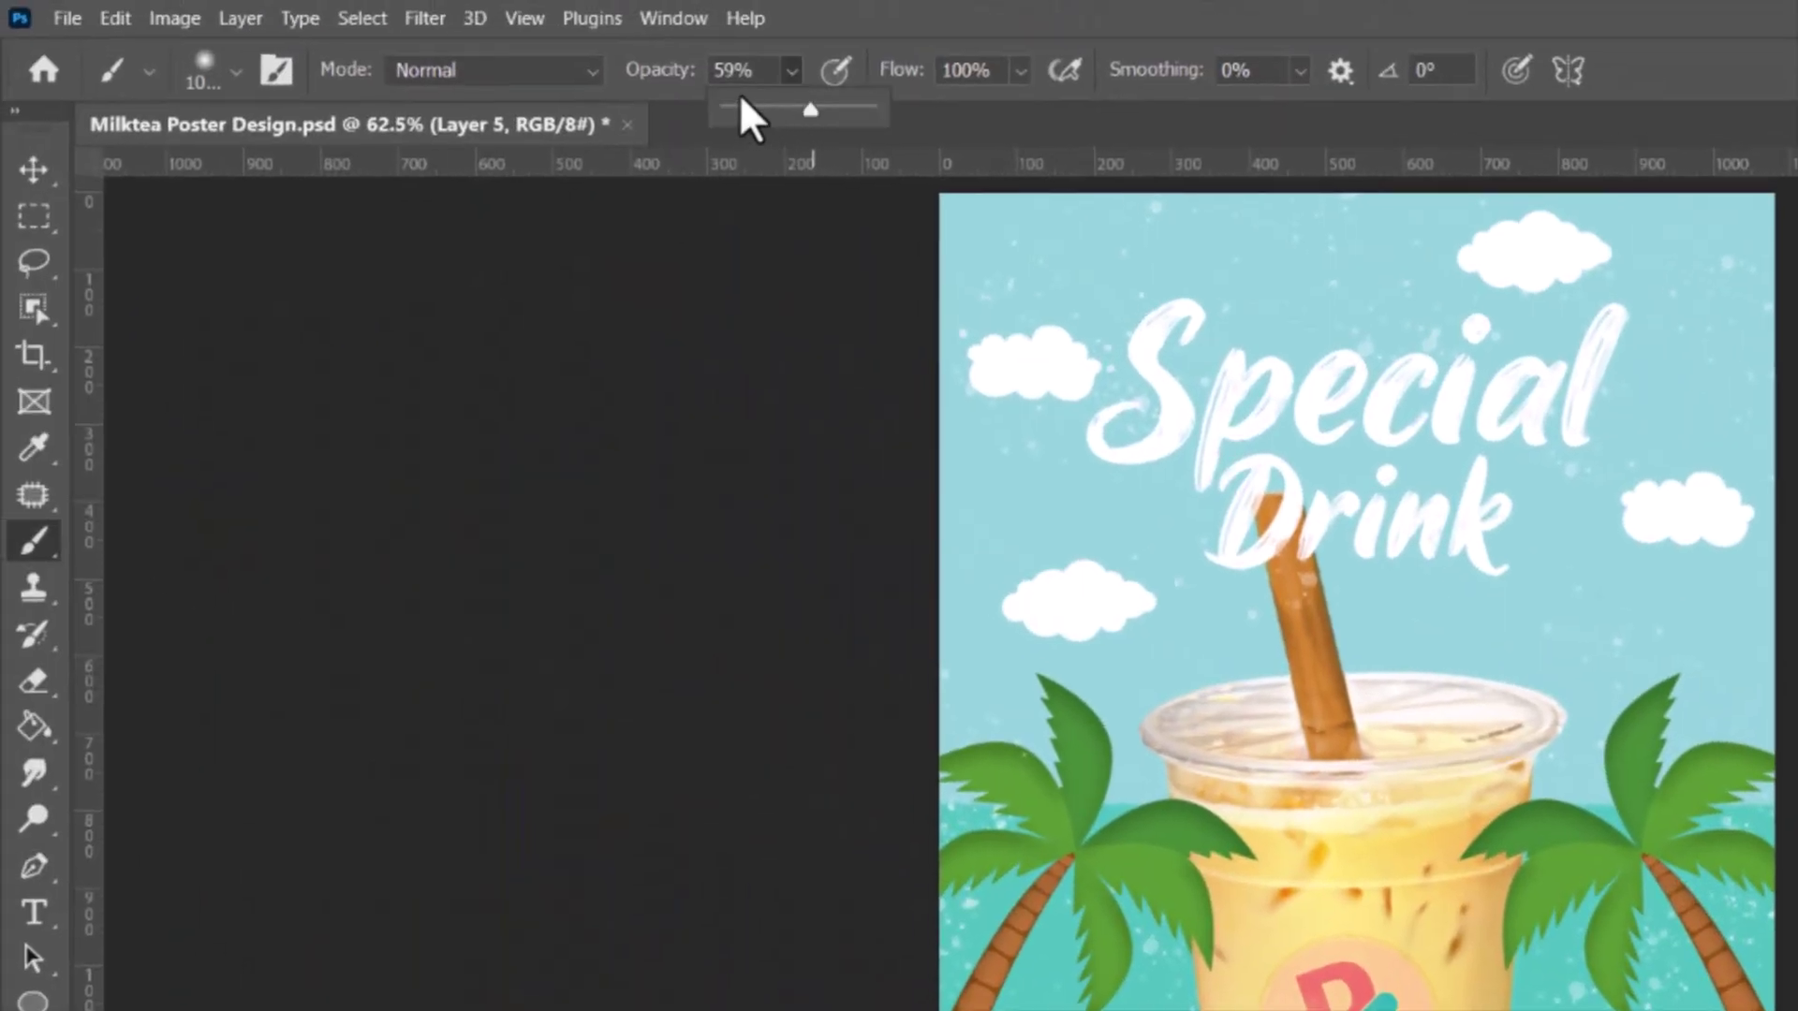
Paint a faint white glow over the upper poster with a 400 px brush at 8% opacity, with the layer at 48% opacity
drag(739, 93, 732, 92)
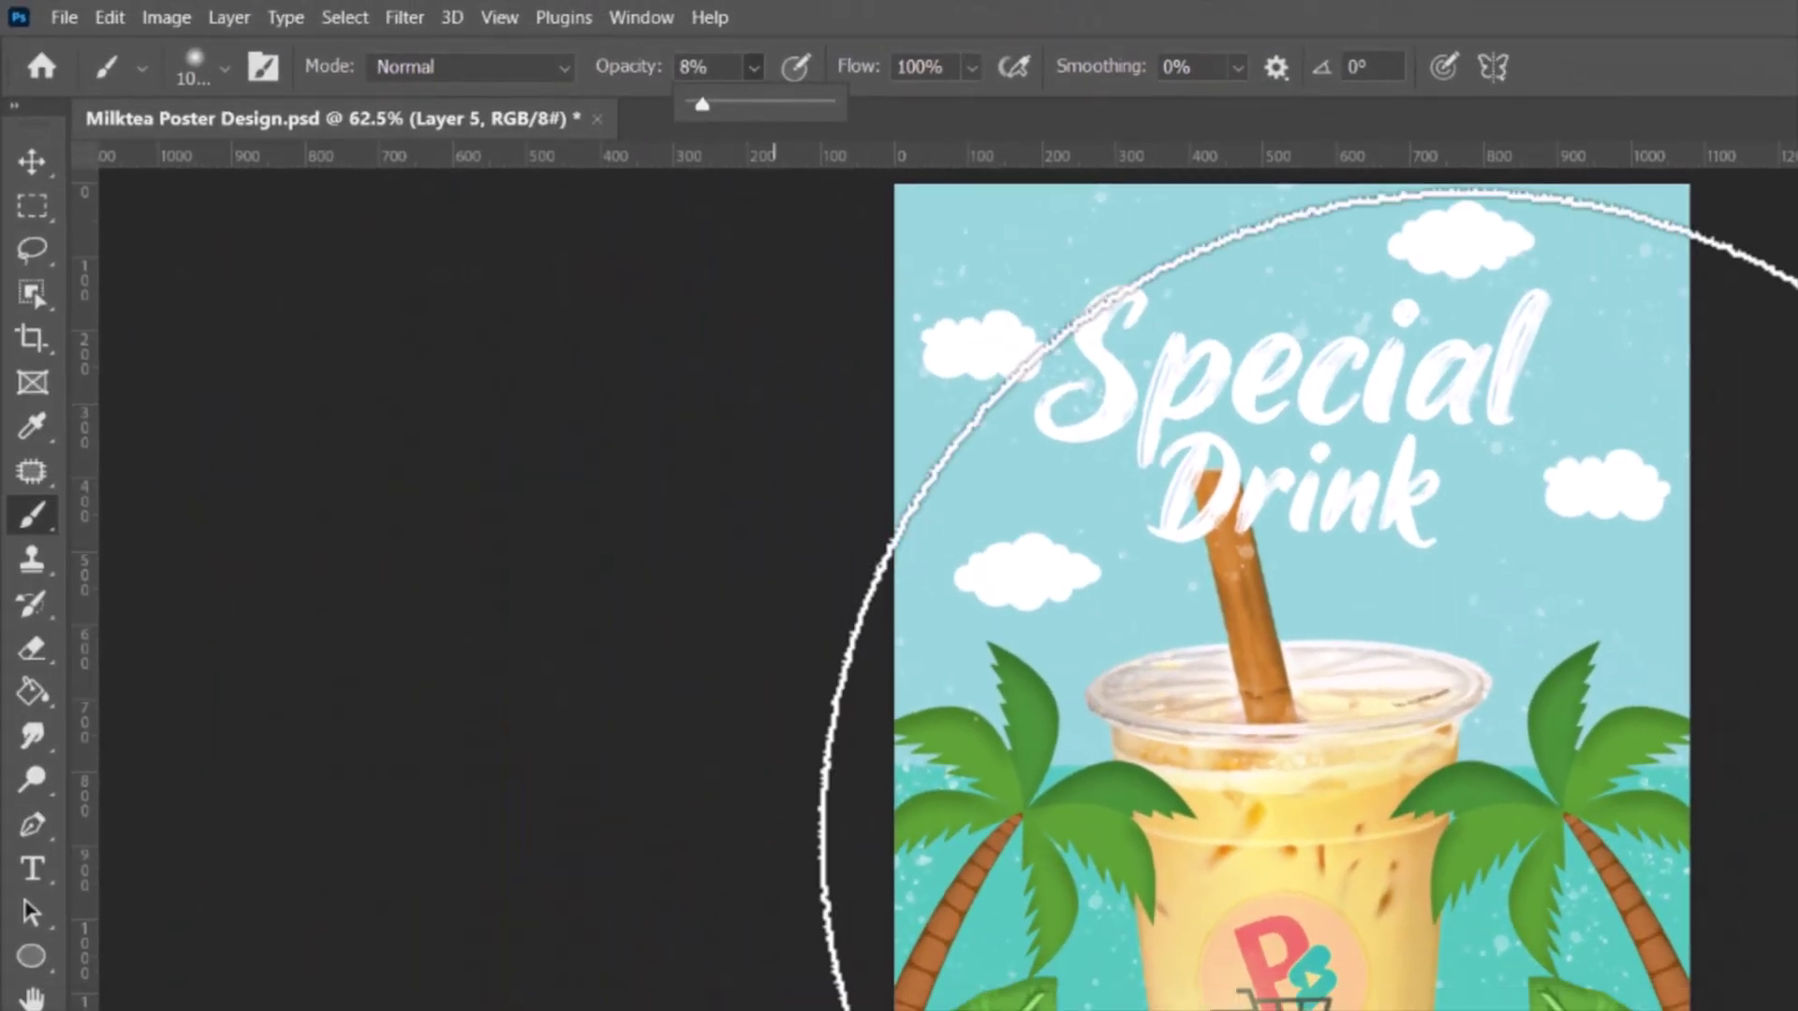
key(bracketleft)
key(bracketleft)
key(bracketleft)
key(bracketleft)
key(bracketleft)
key(bracketleft)
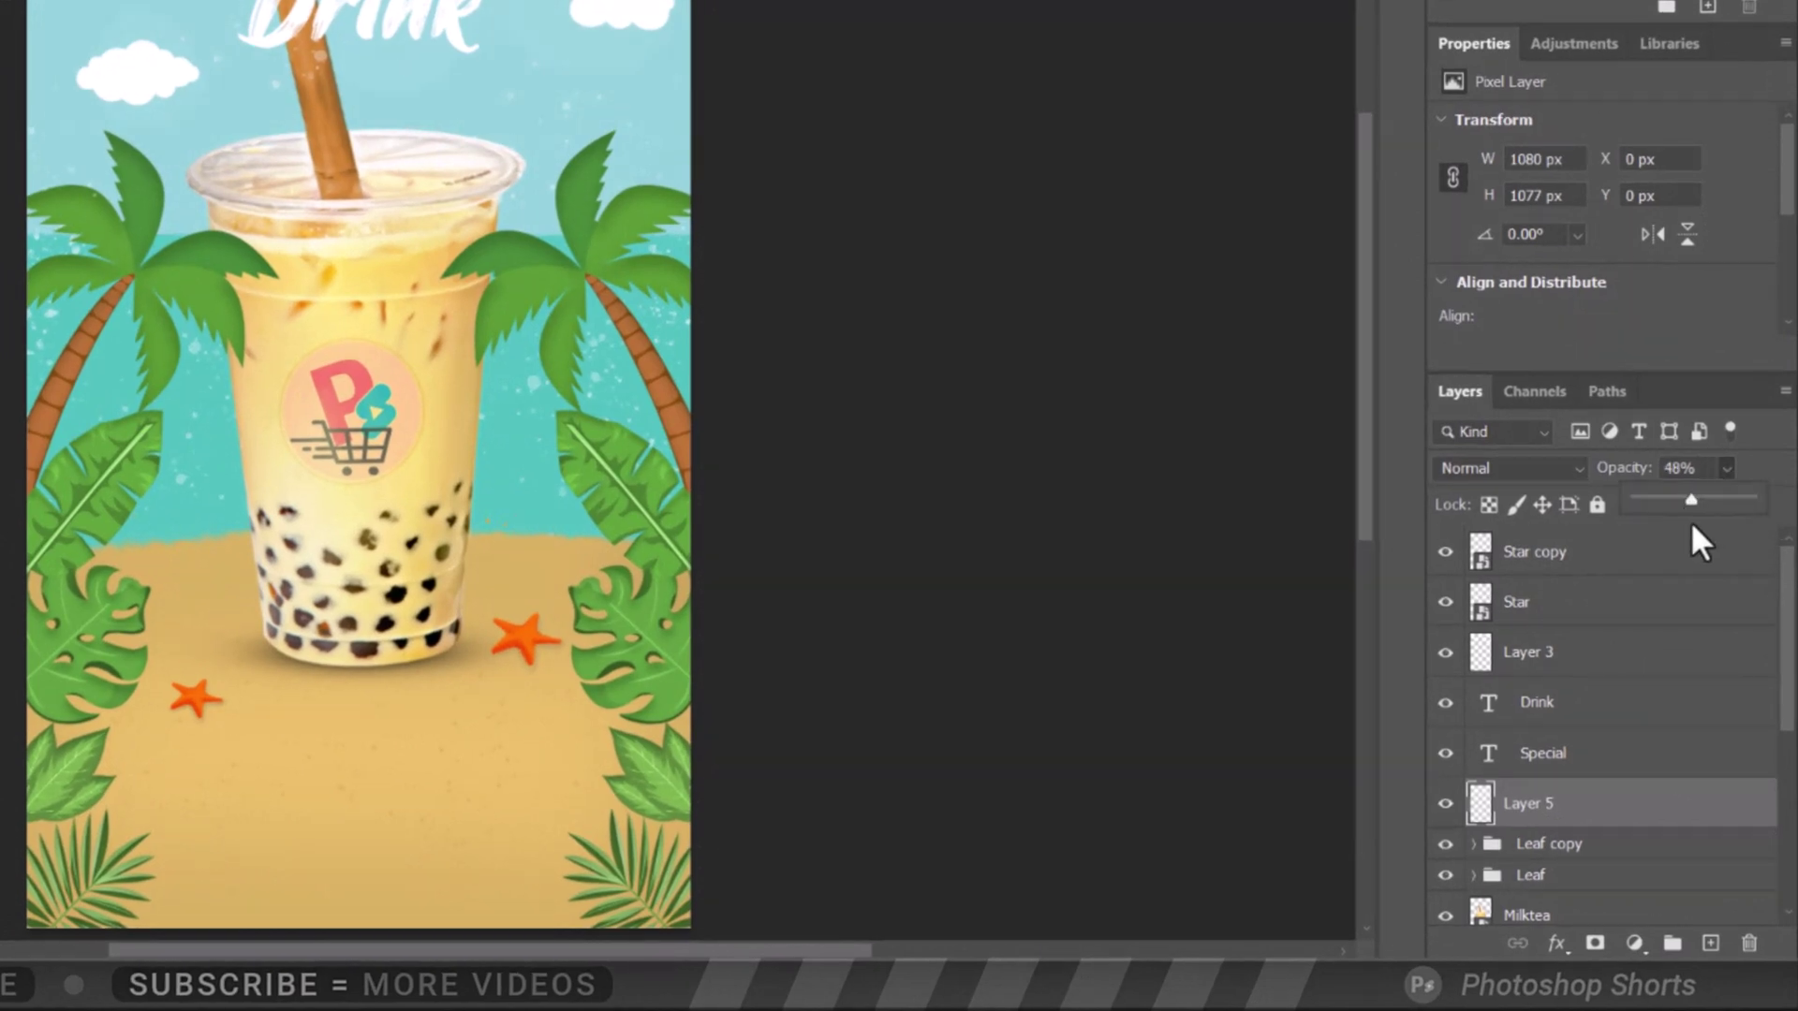
Add a new layer above Layer 5 and pick the KYLE Ultimate Charcoal Pencil from Dry Media Brushes at 11 px
click(1710, 943)
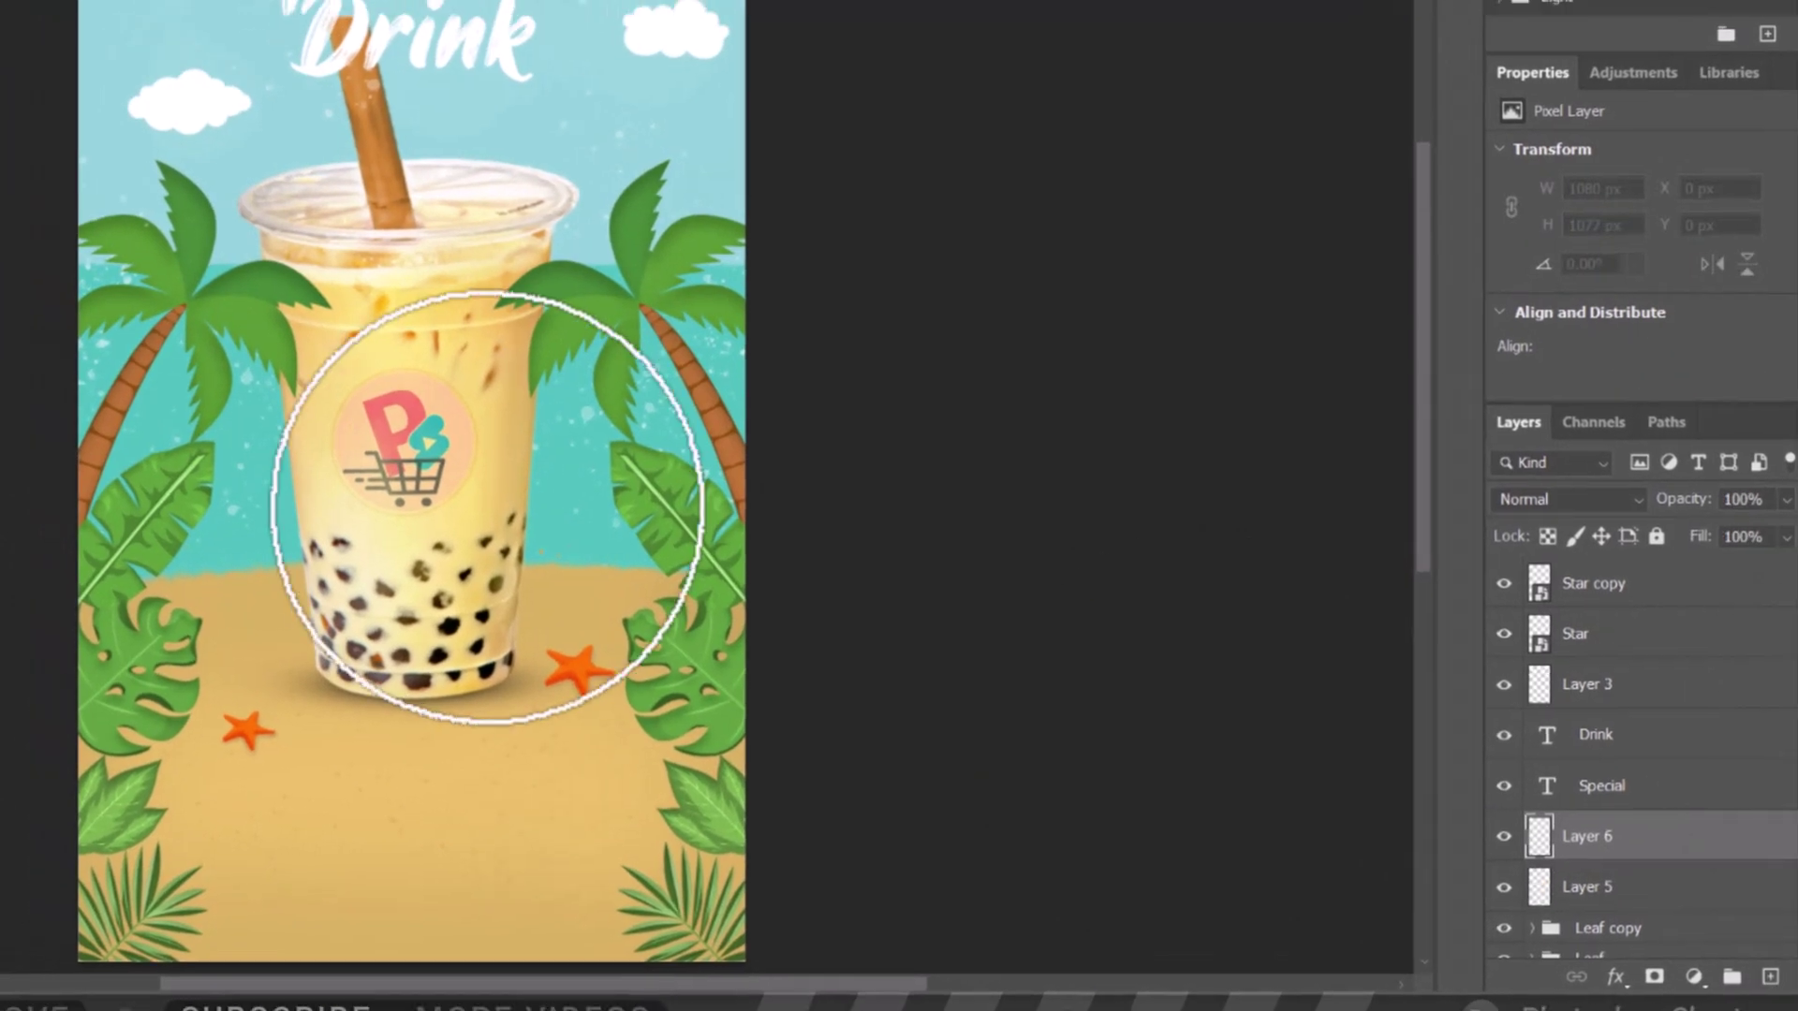
click(200, 58)
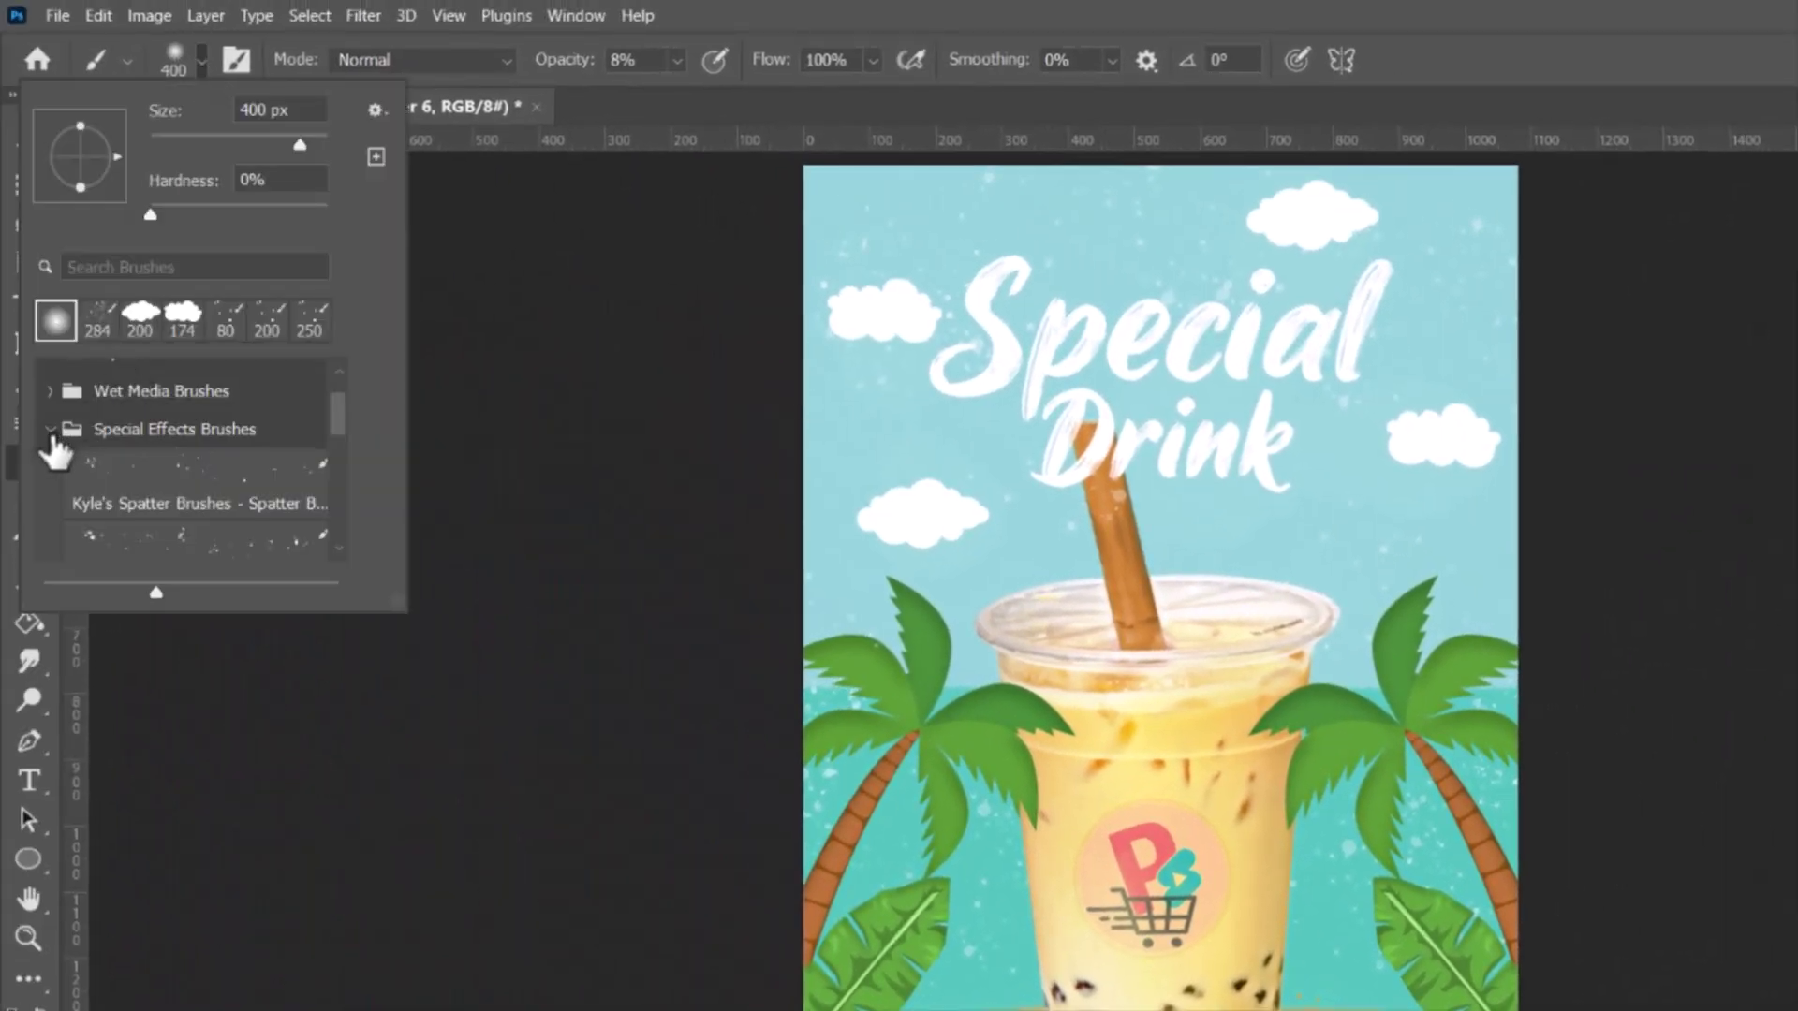
click(52, 430)
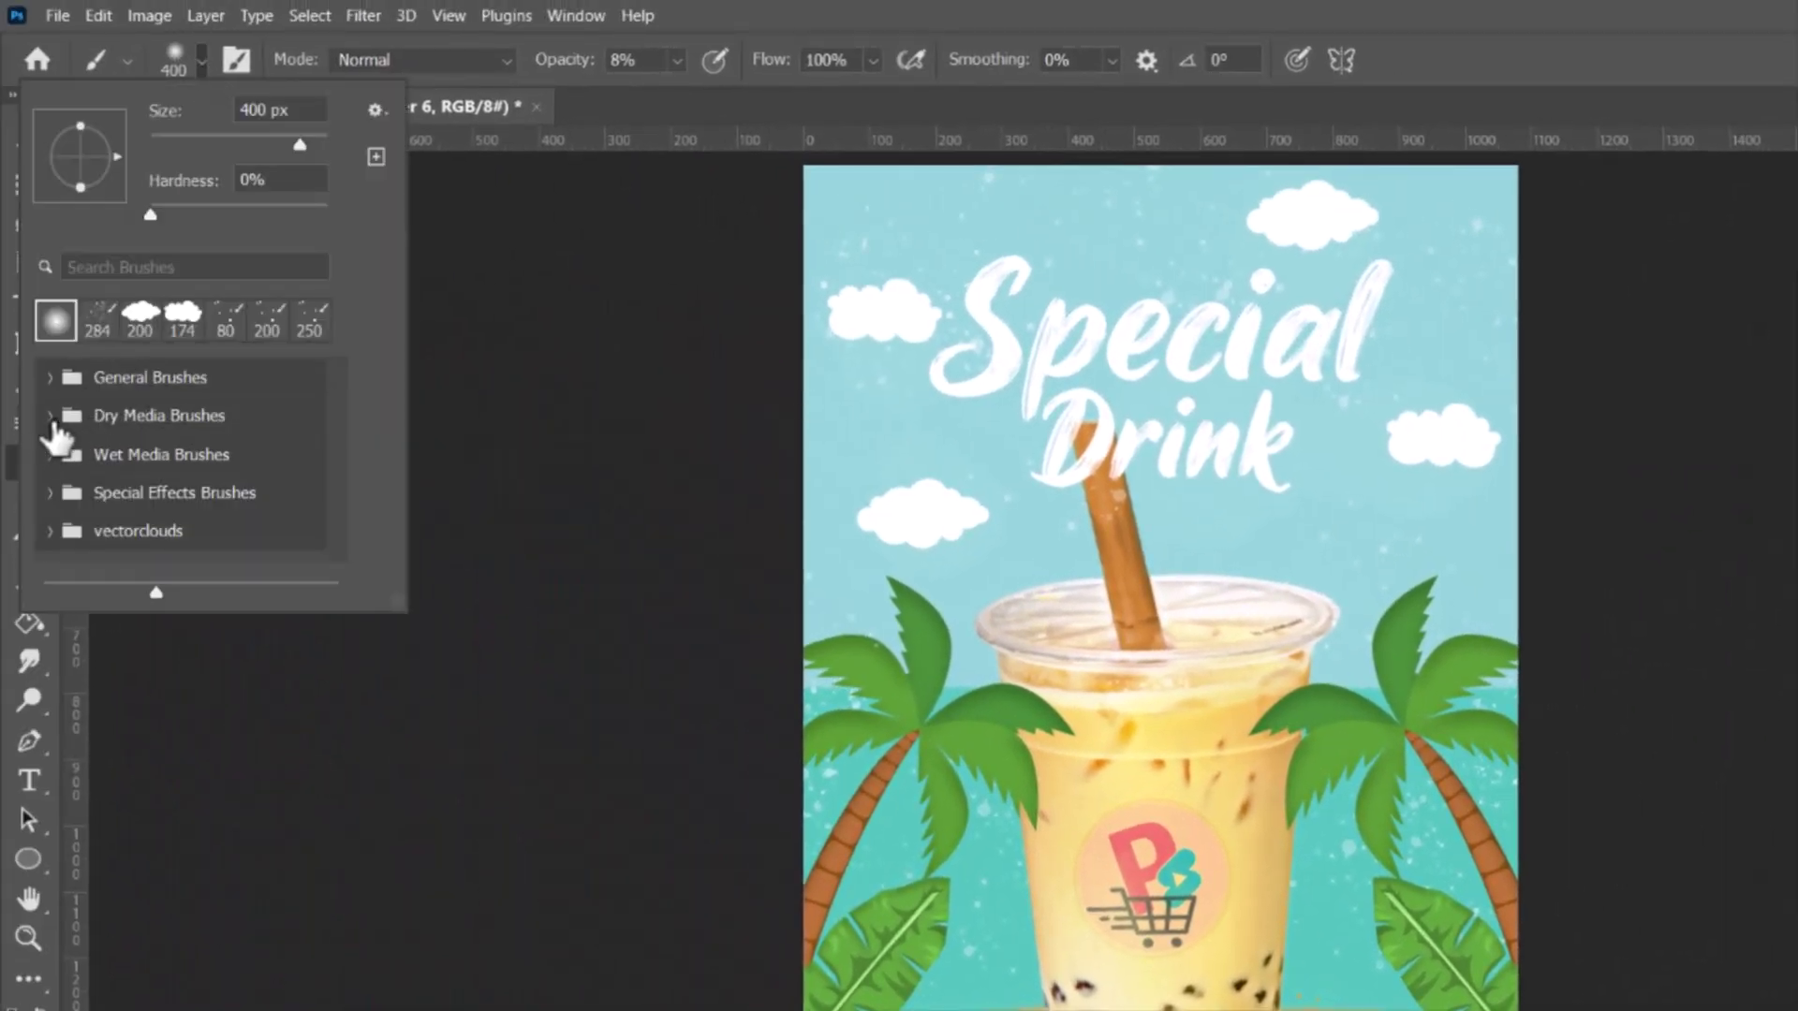
click(51, 413)
scroll(345, 434, down, 2)
click(251, 508)
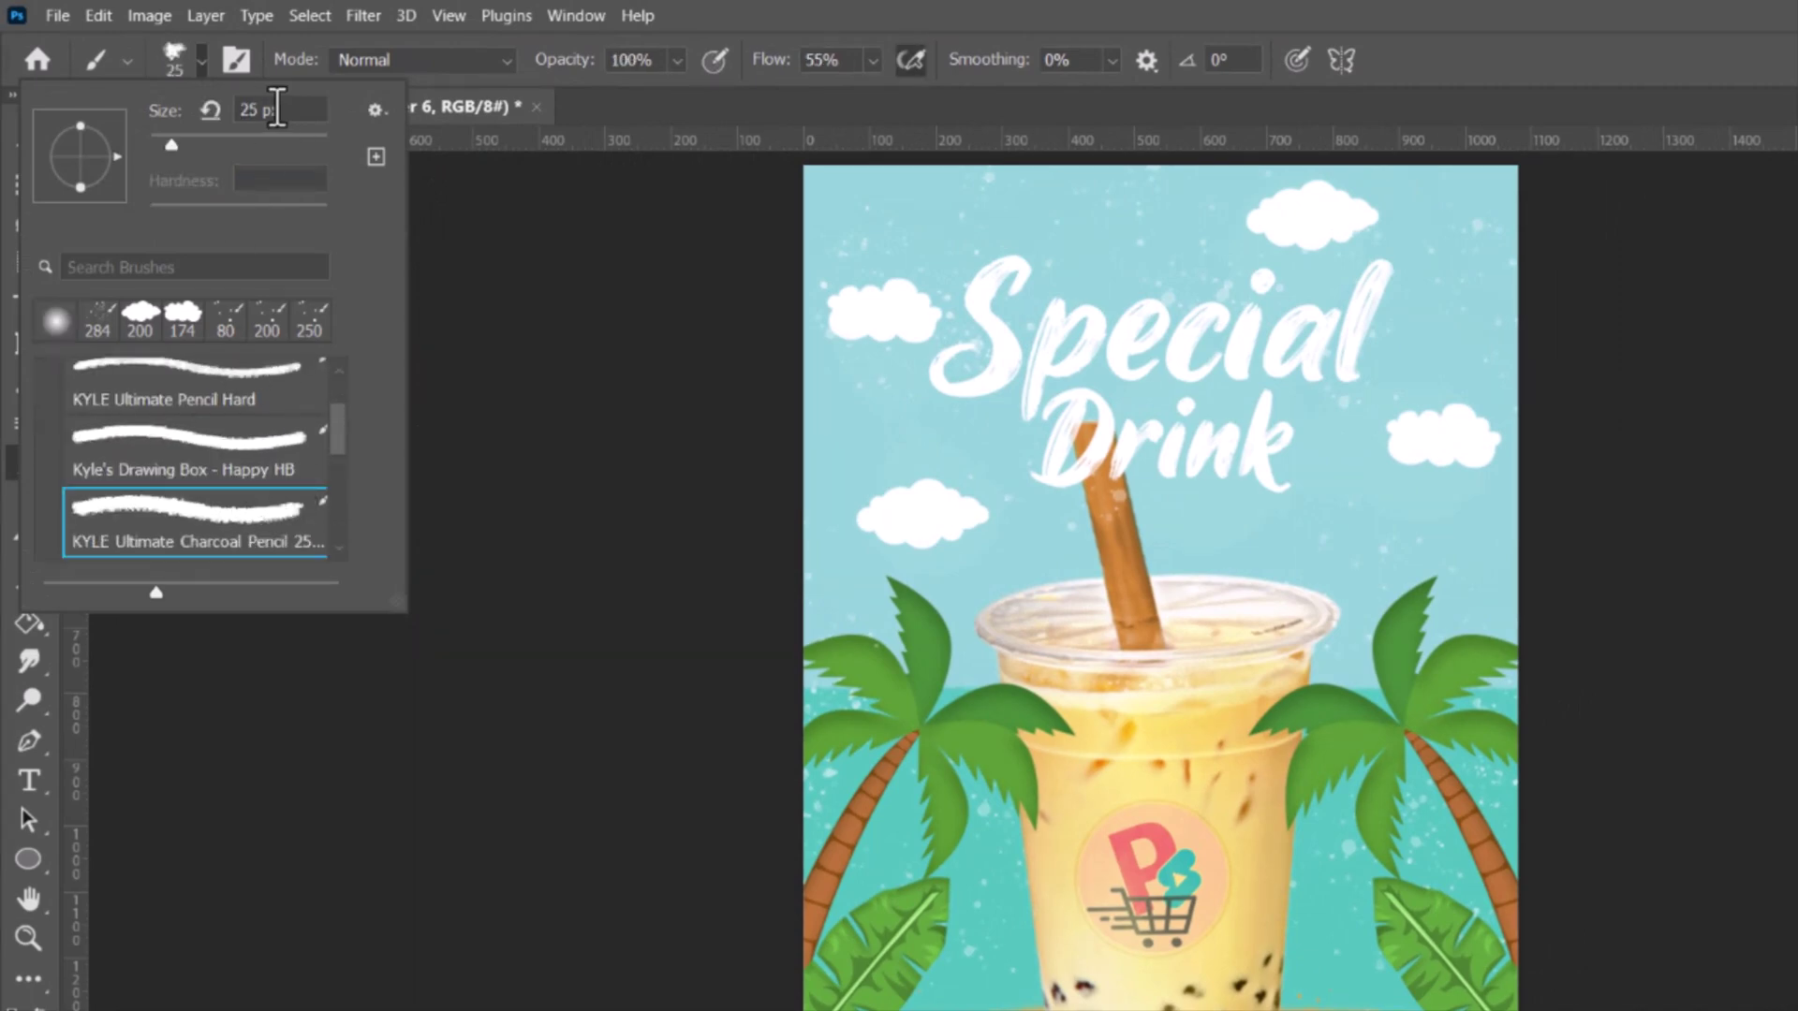
text(11)
key(Return)
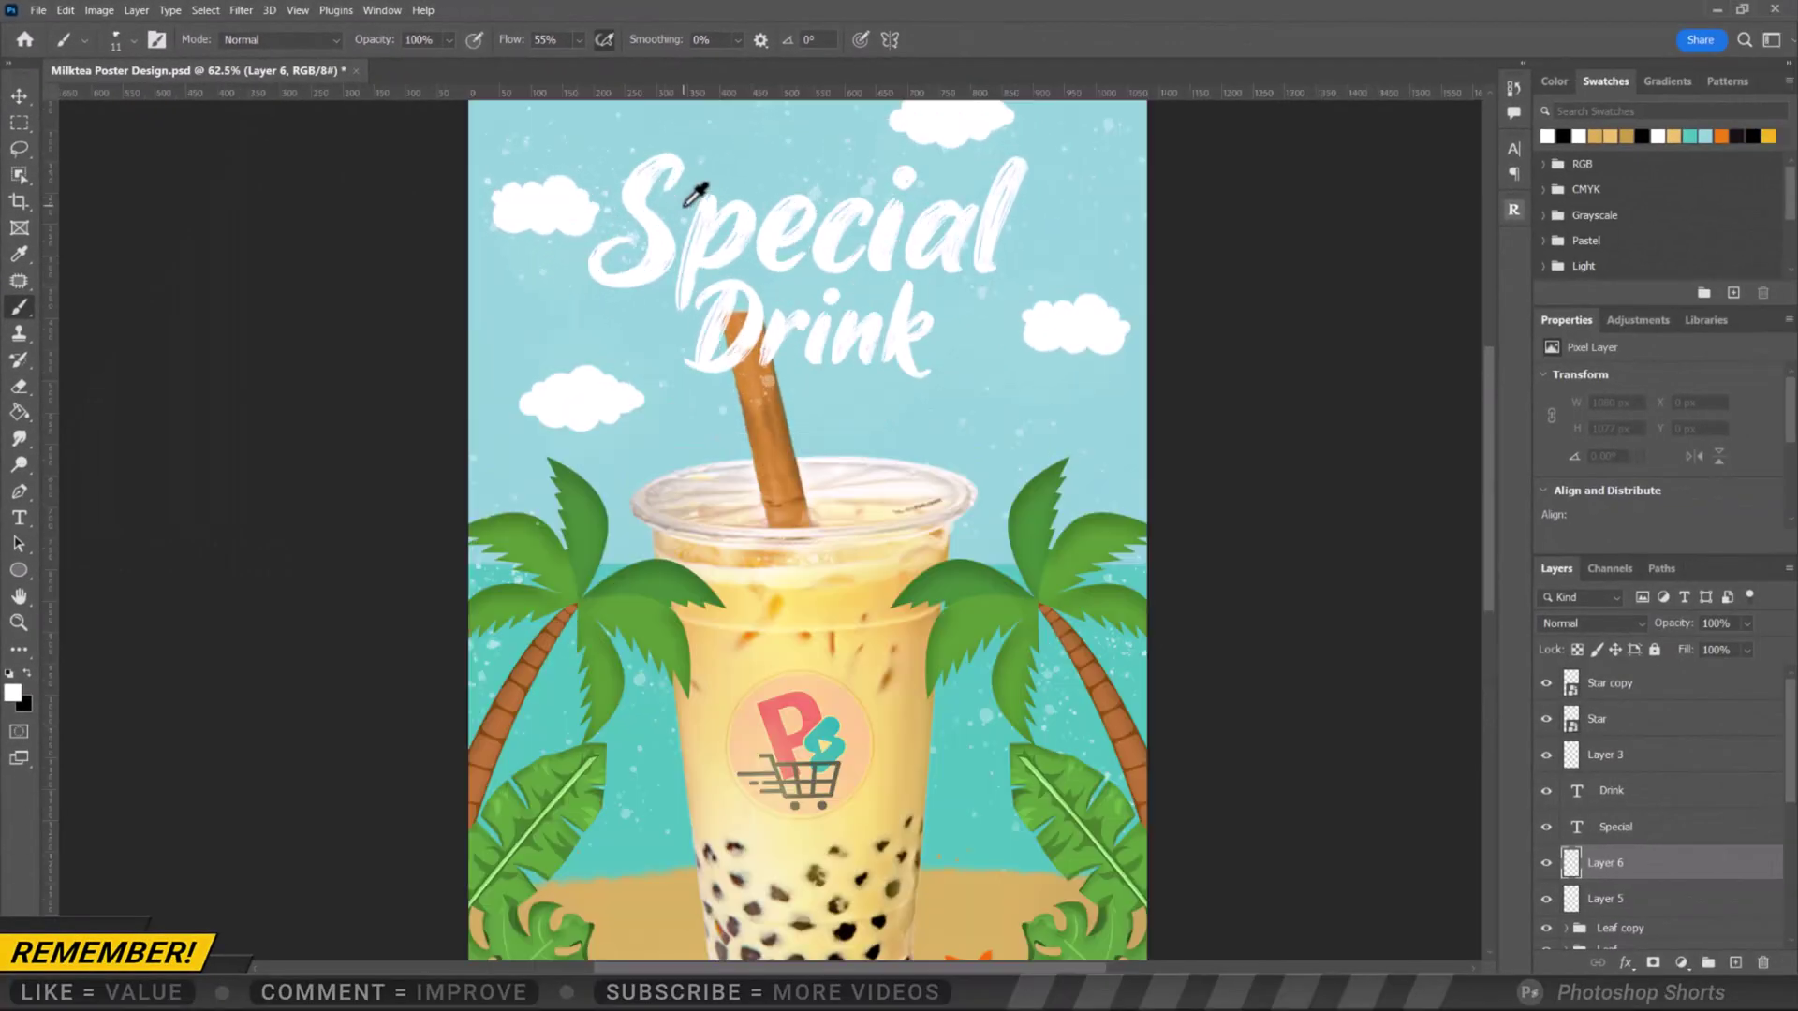
Brush thin white accent lines along the S and l of Special, and underline Drink with a thicker 20 px stroke
scroll(724, 362, up, 5)
scroll(724, 362, up, 3)
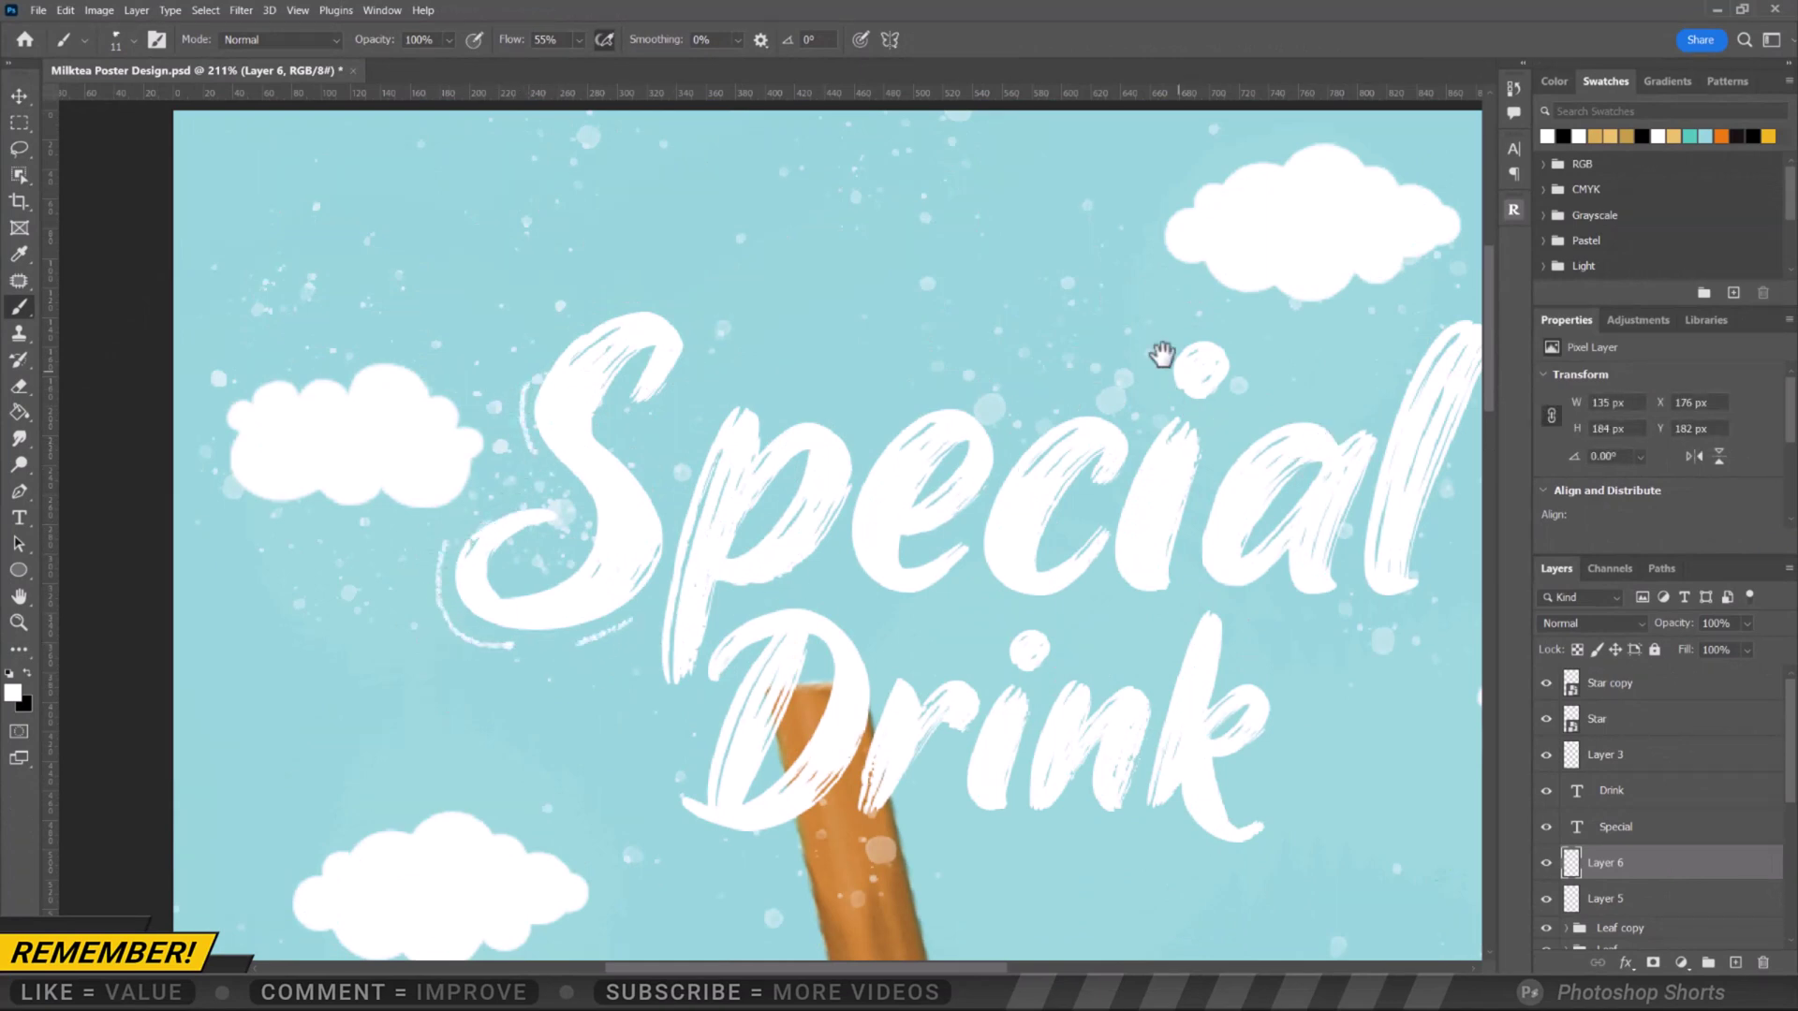
drag(1162, 353, 1003, 307)
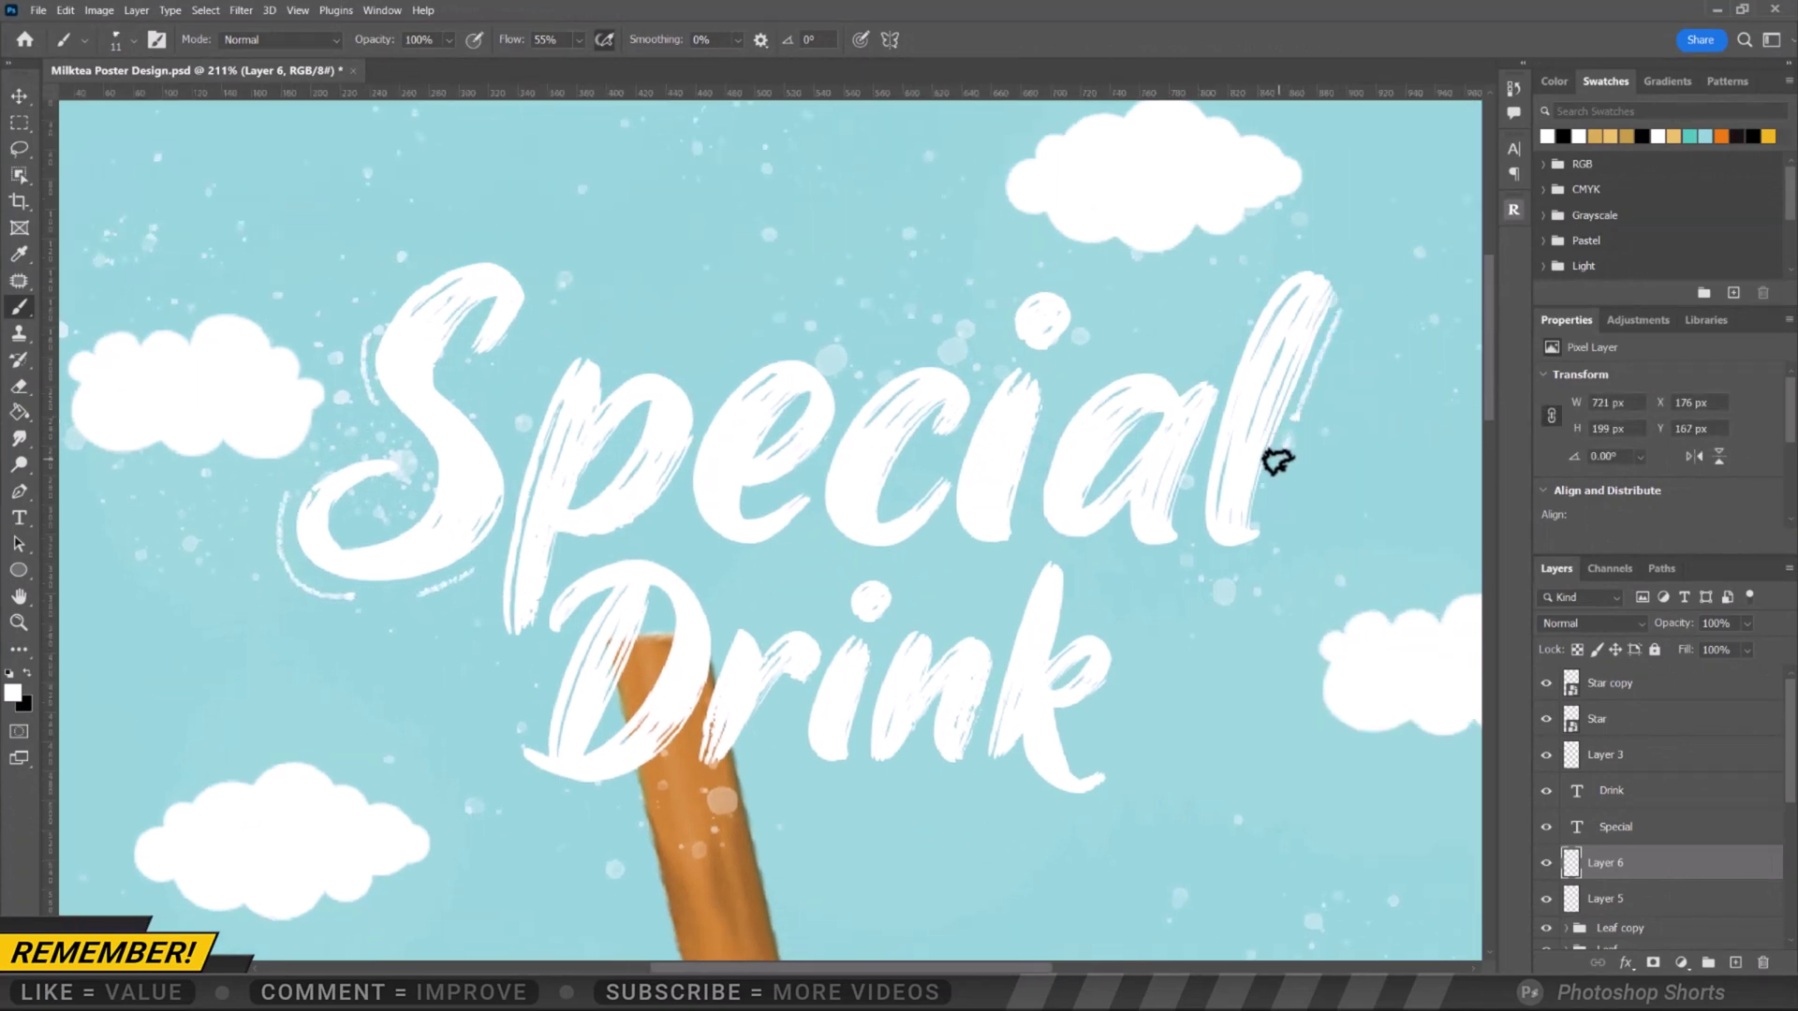
scroll(843, 513, down, 2)
key(])
drag(726, 712, 1056, 683)
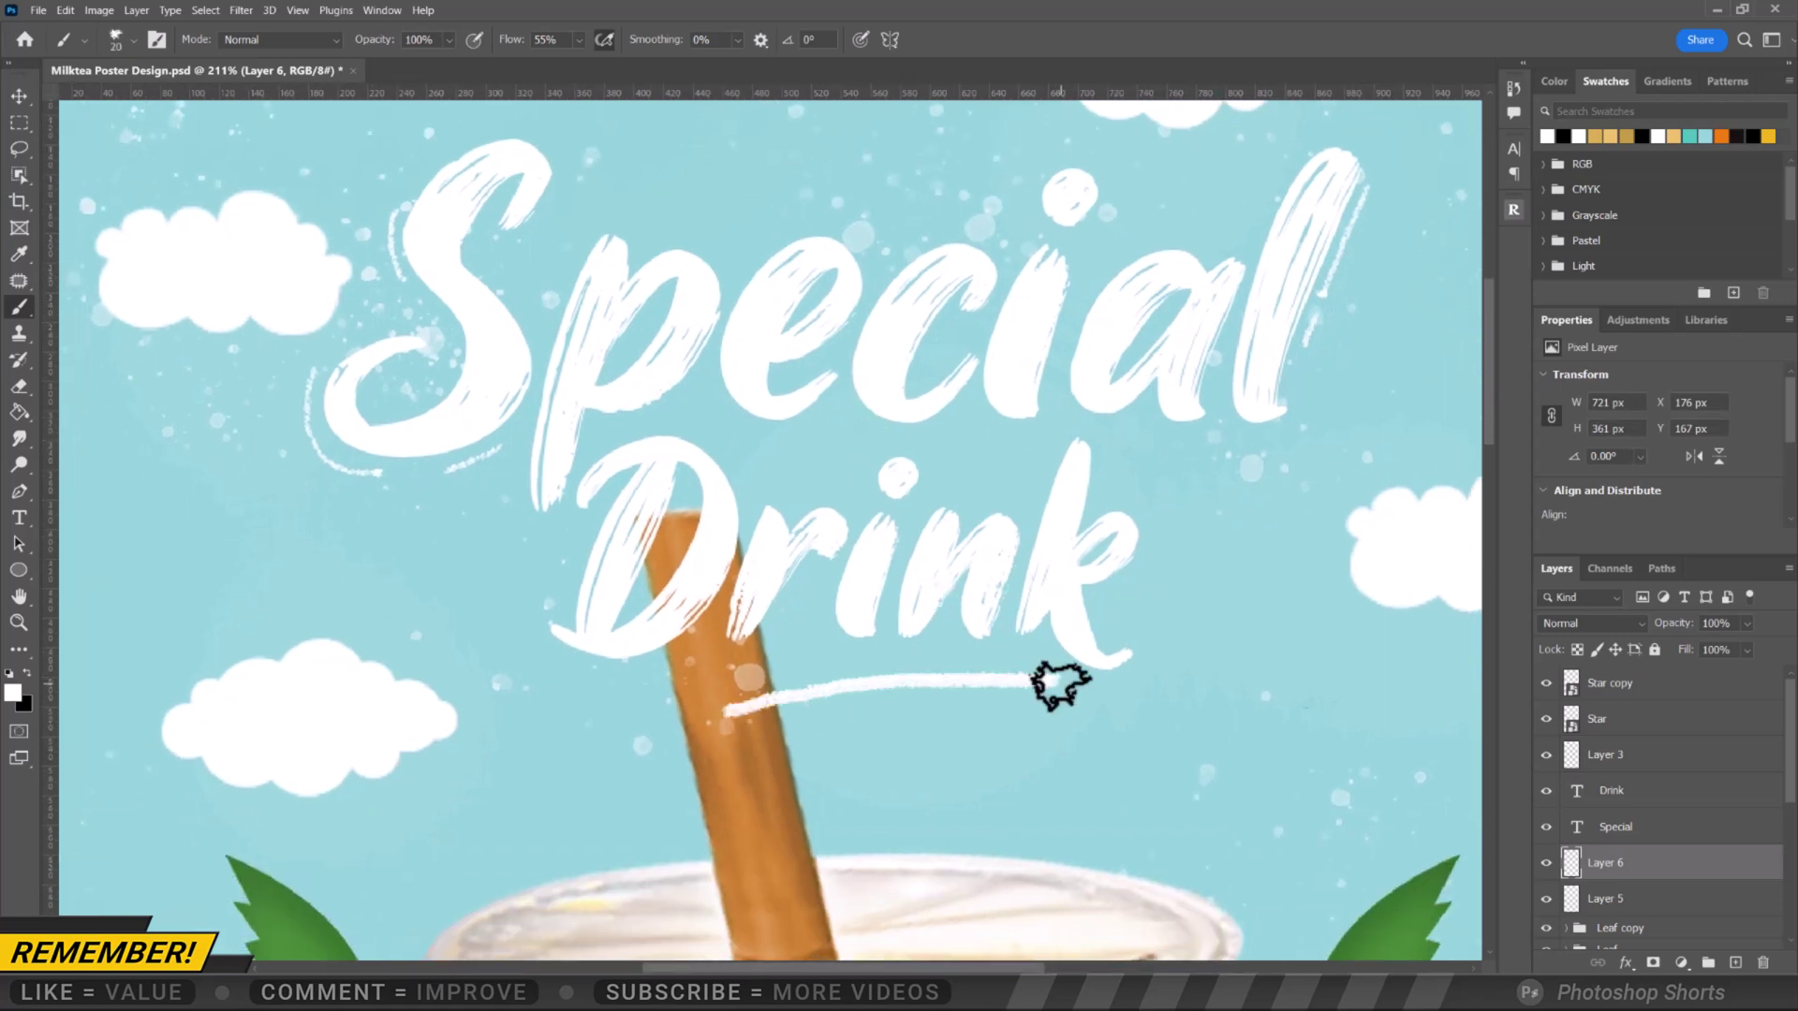
Add short white flick strokes above the S, beside the D of Drink and after the l of Special
scroll(490, 349, up, 4)
mouse_move(450, 330)
mouse_down()
mouse_move(427, 264)
mouse_move(424, 289)
mouse_move(468, 270)
mouse_up()
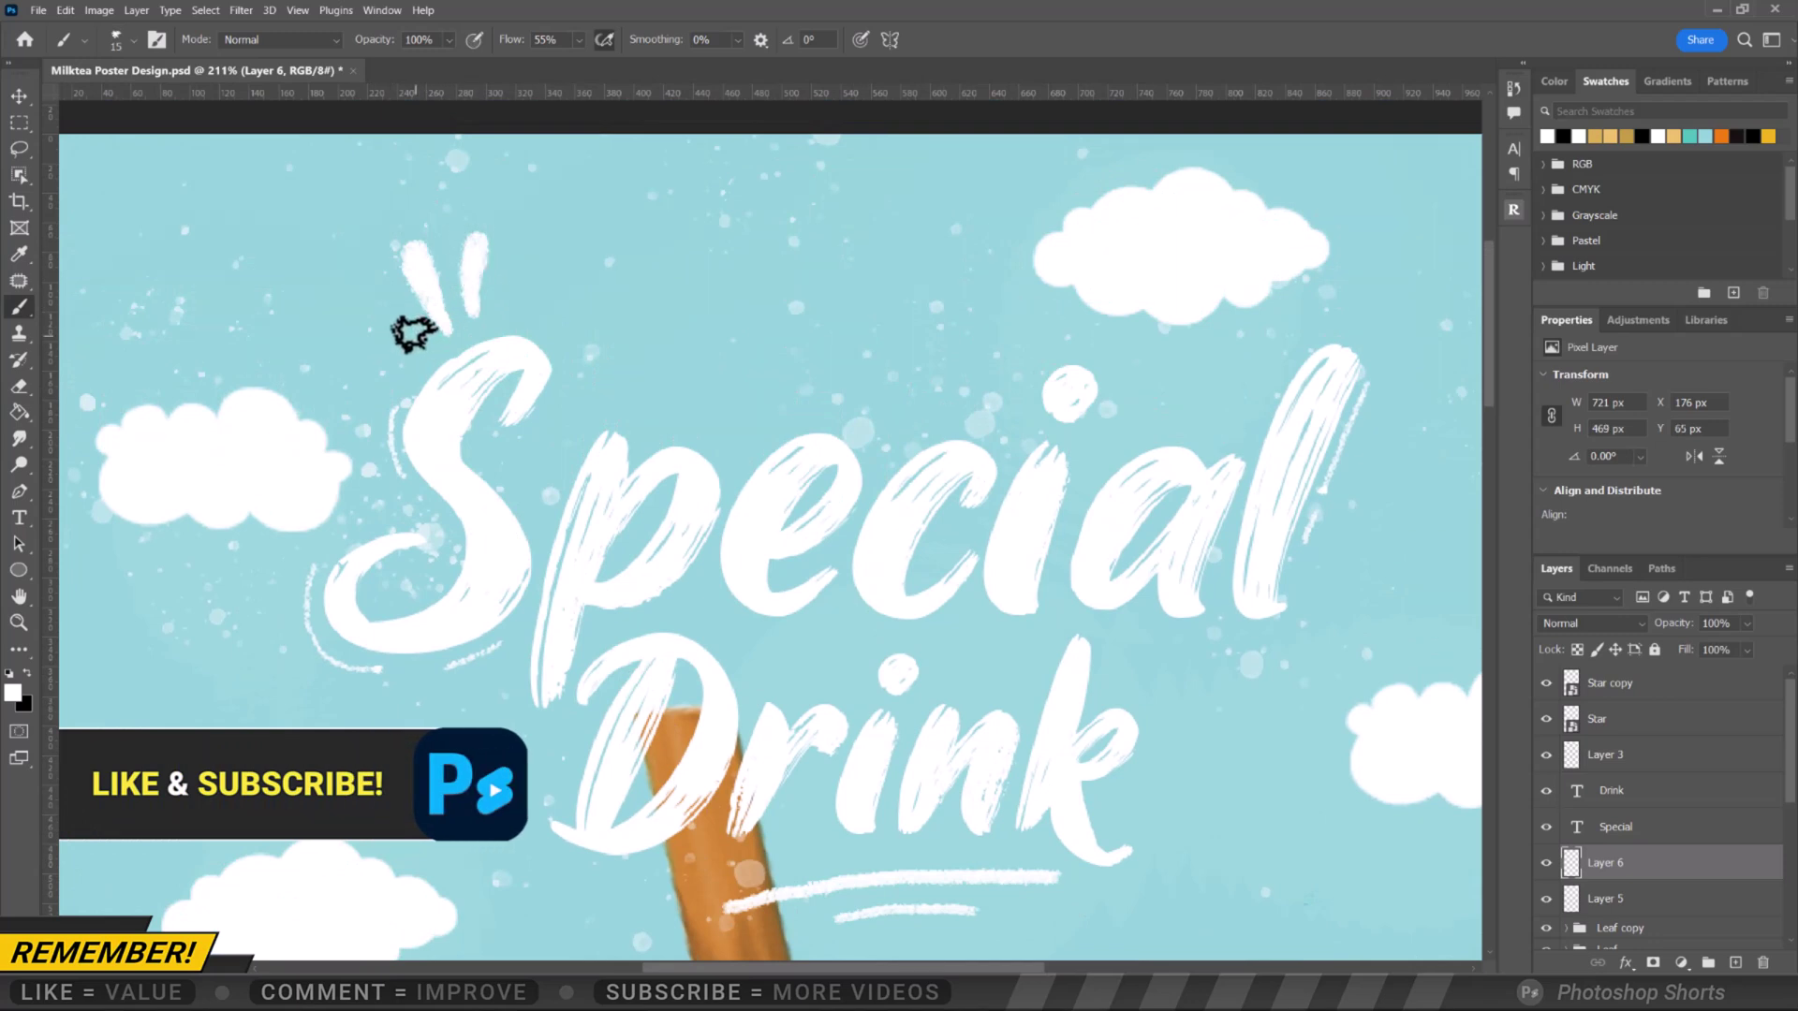
drag(421, 341, 344, 300)
drag(520, 729, 457, 796)
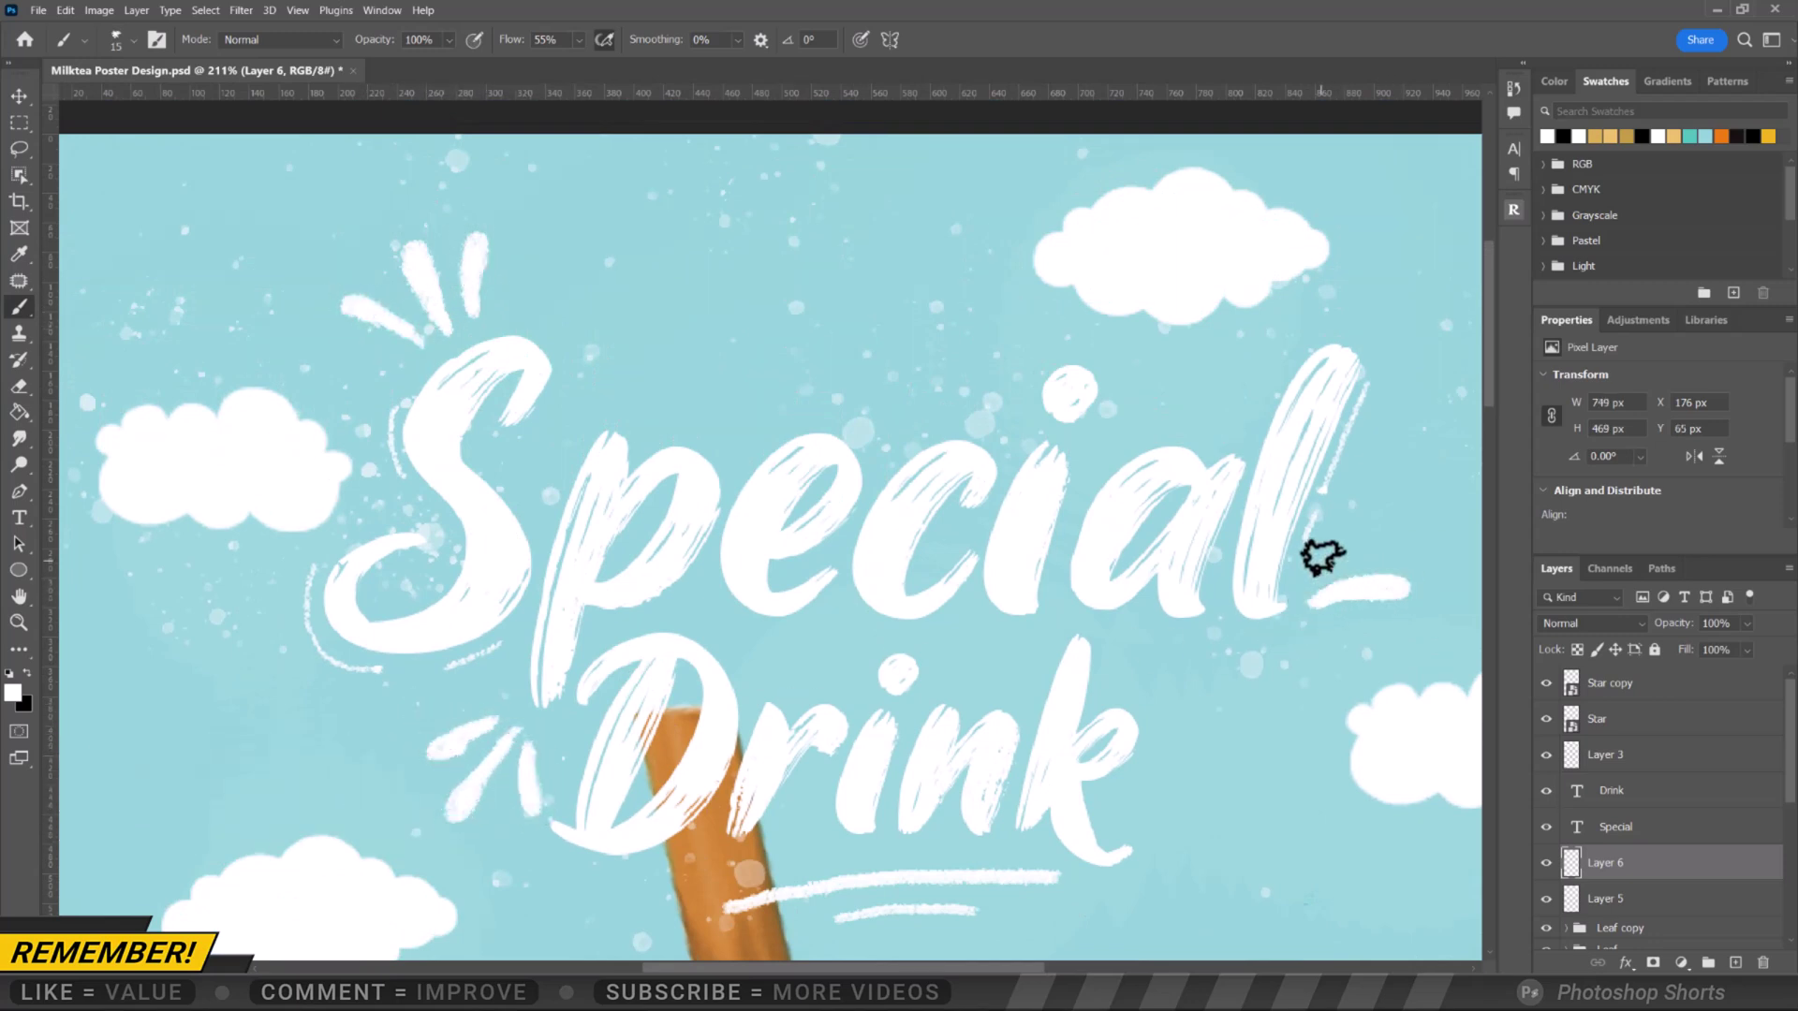
key(ctrl+0)
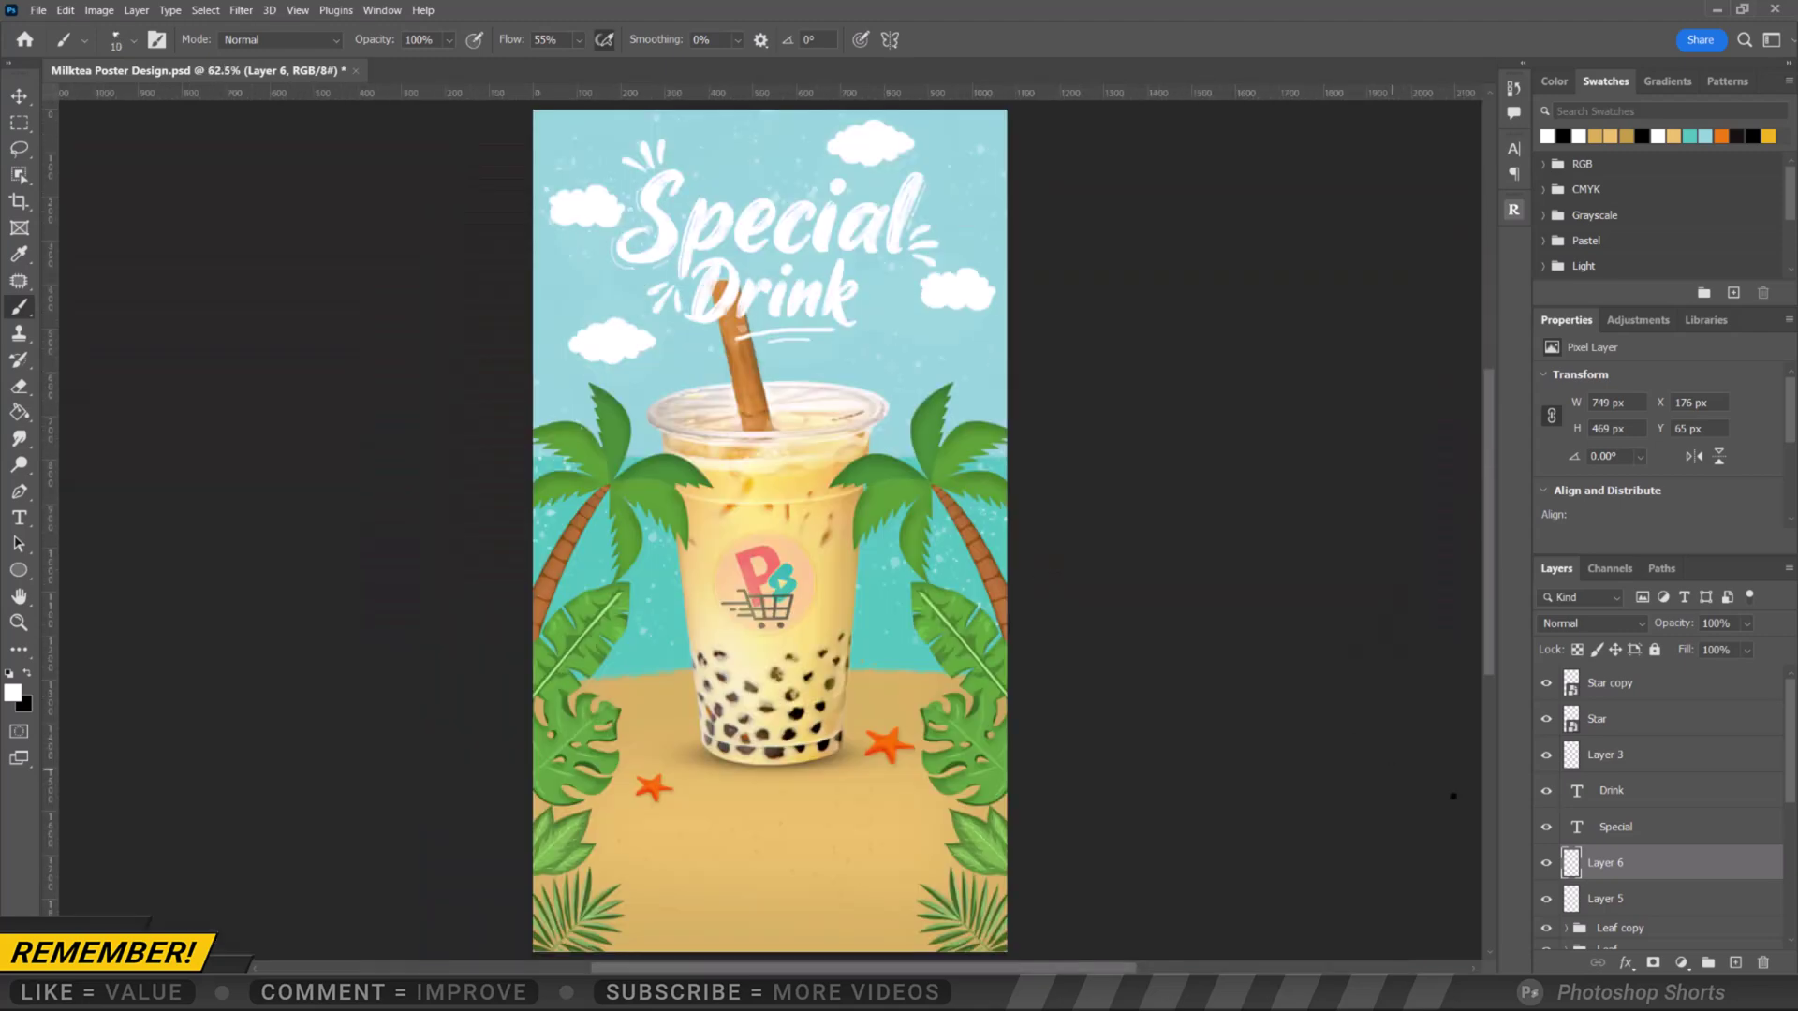
Add a new layer directly above Water, brush thin 10 px white wave lines on the sea and set the layer opacity to 60%
scroll(1790, 901, down, 5)
click(1711, 876)
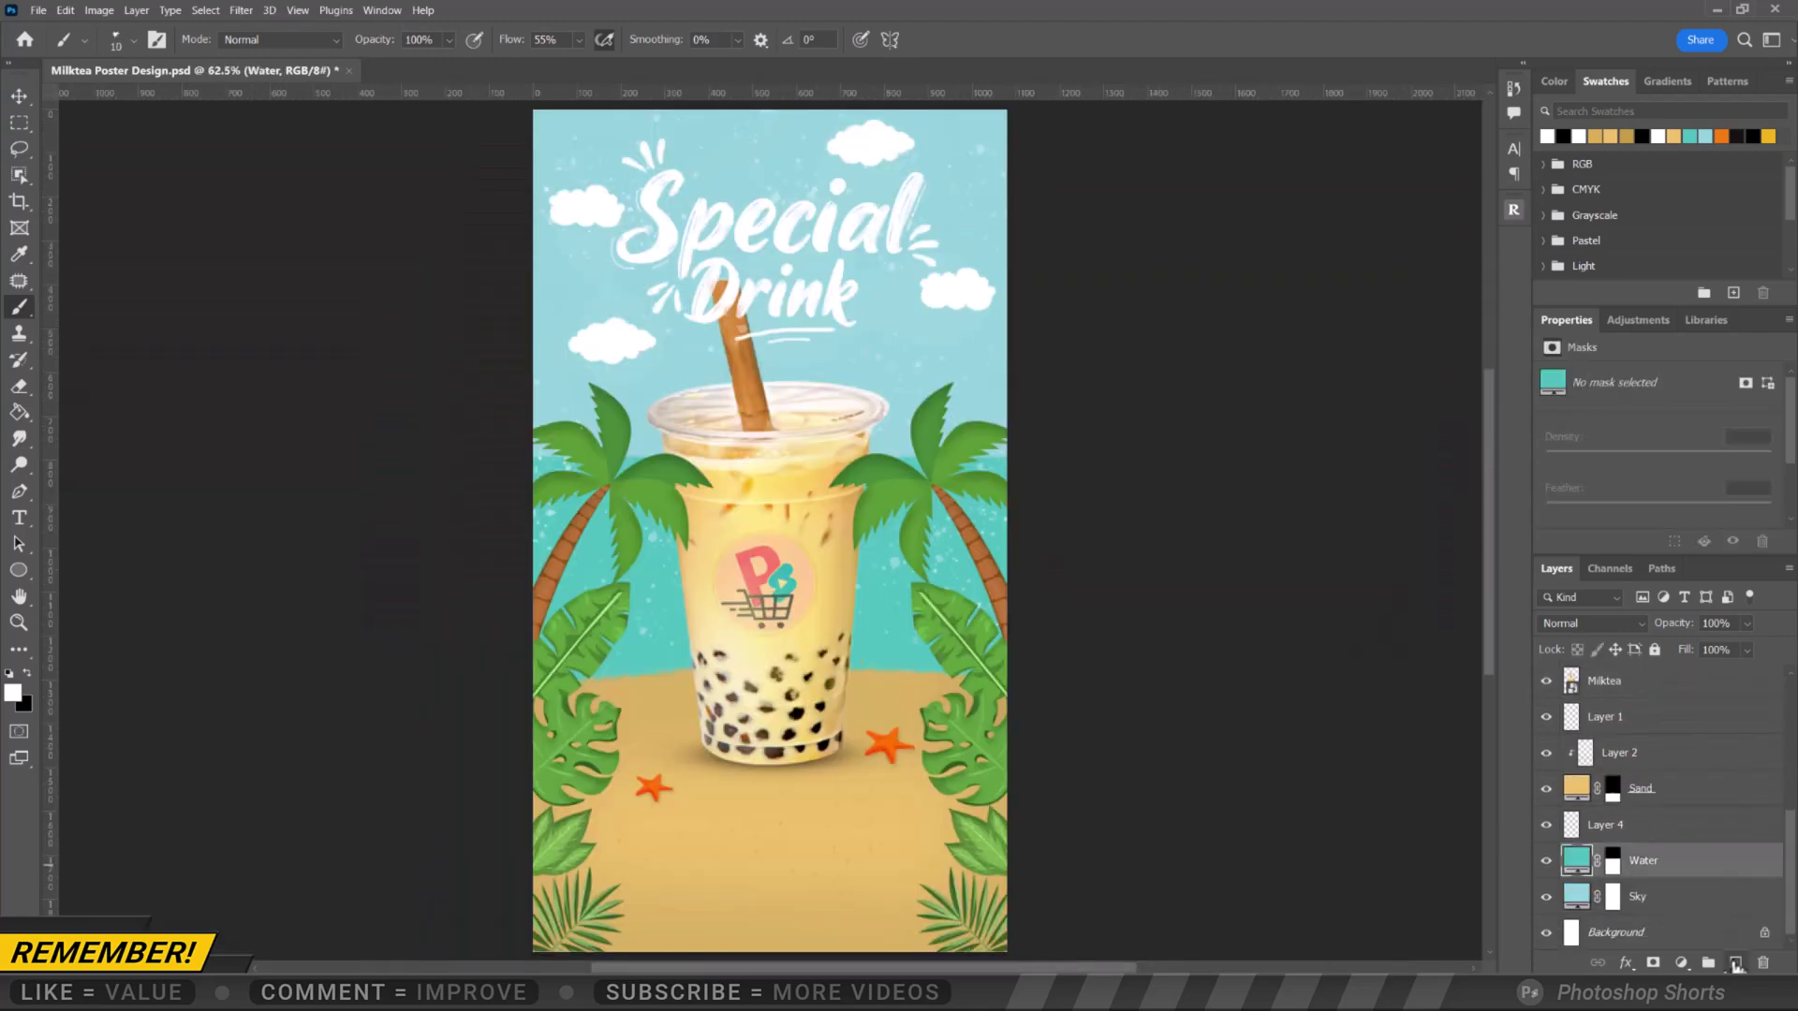
click(1735, 962)
scroll(660, 592, up, 3)
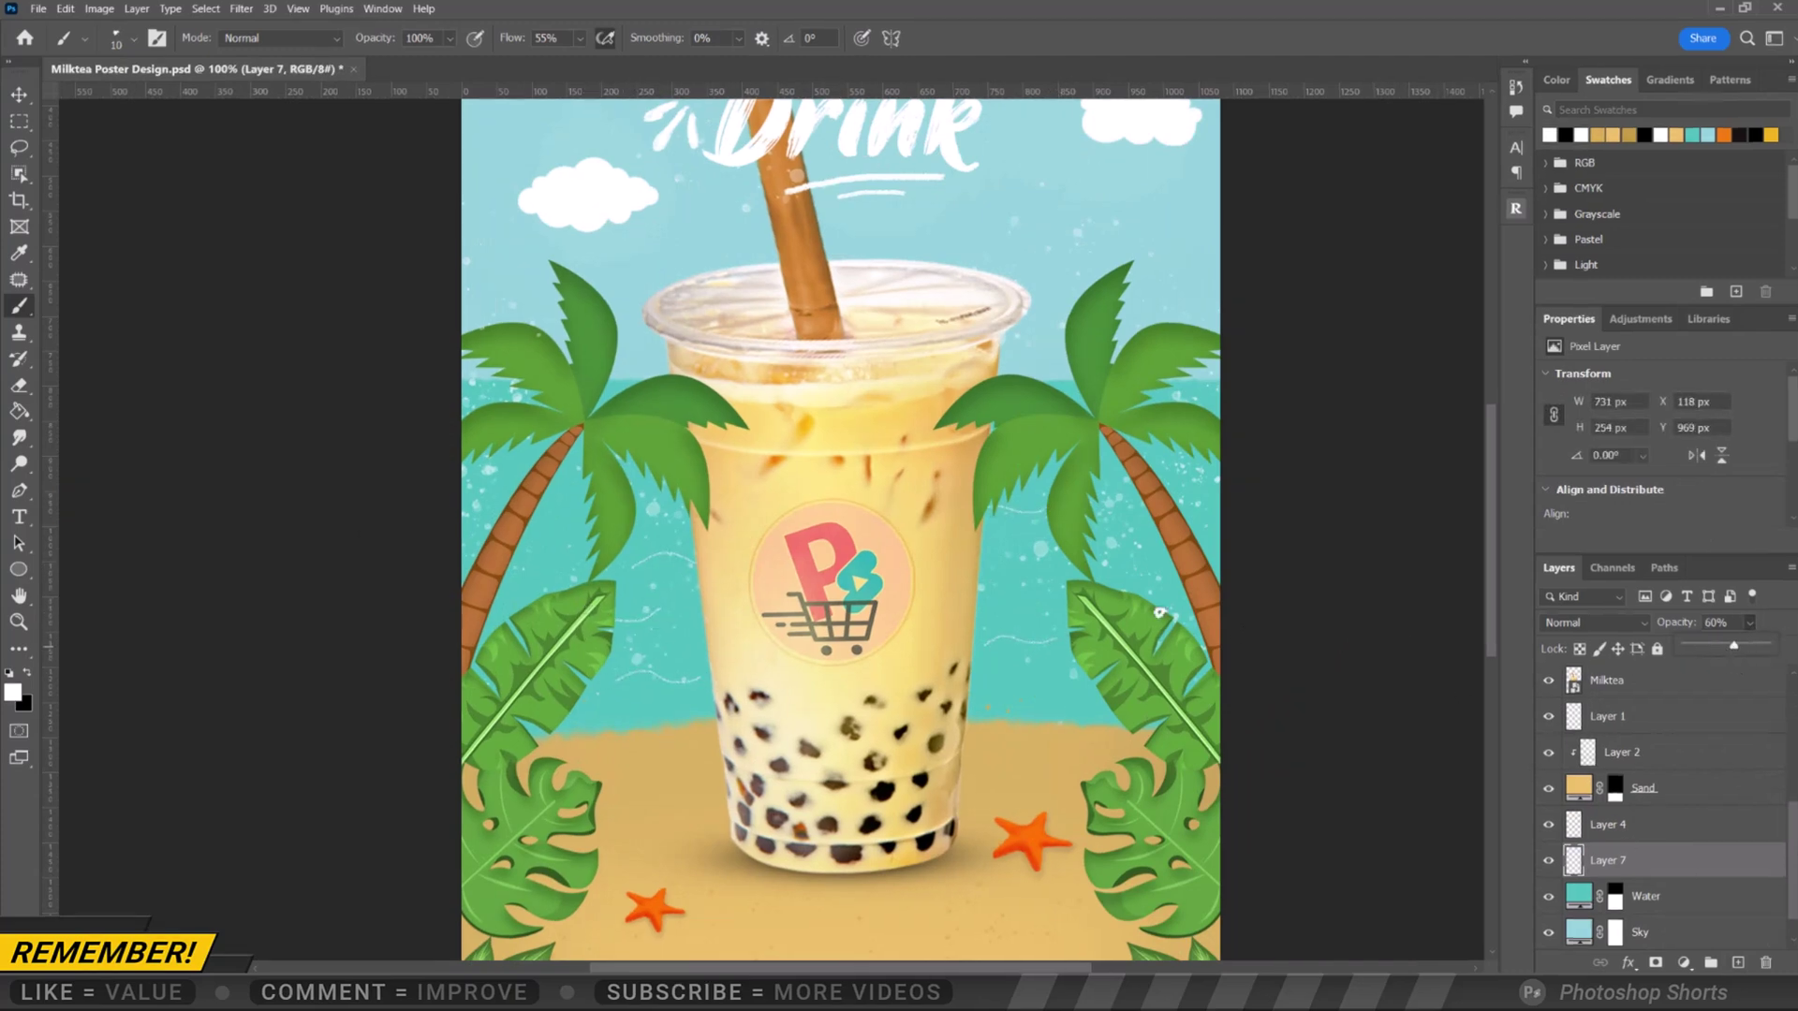
key(ctrl+0)
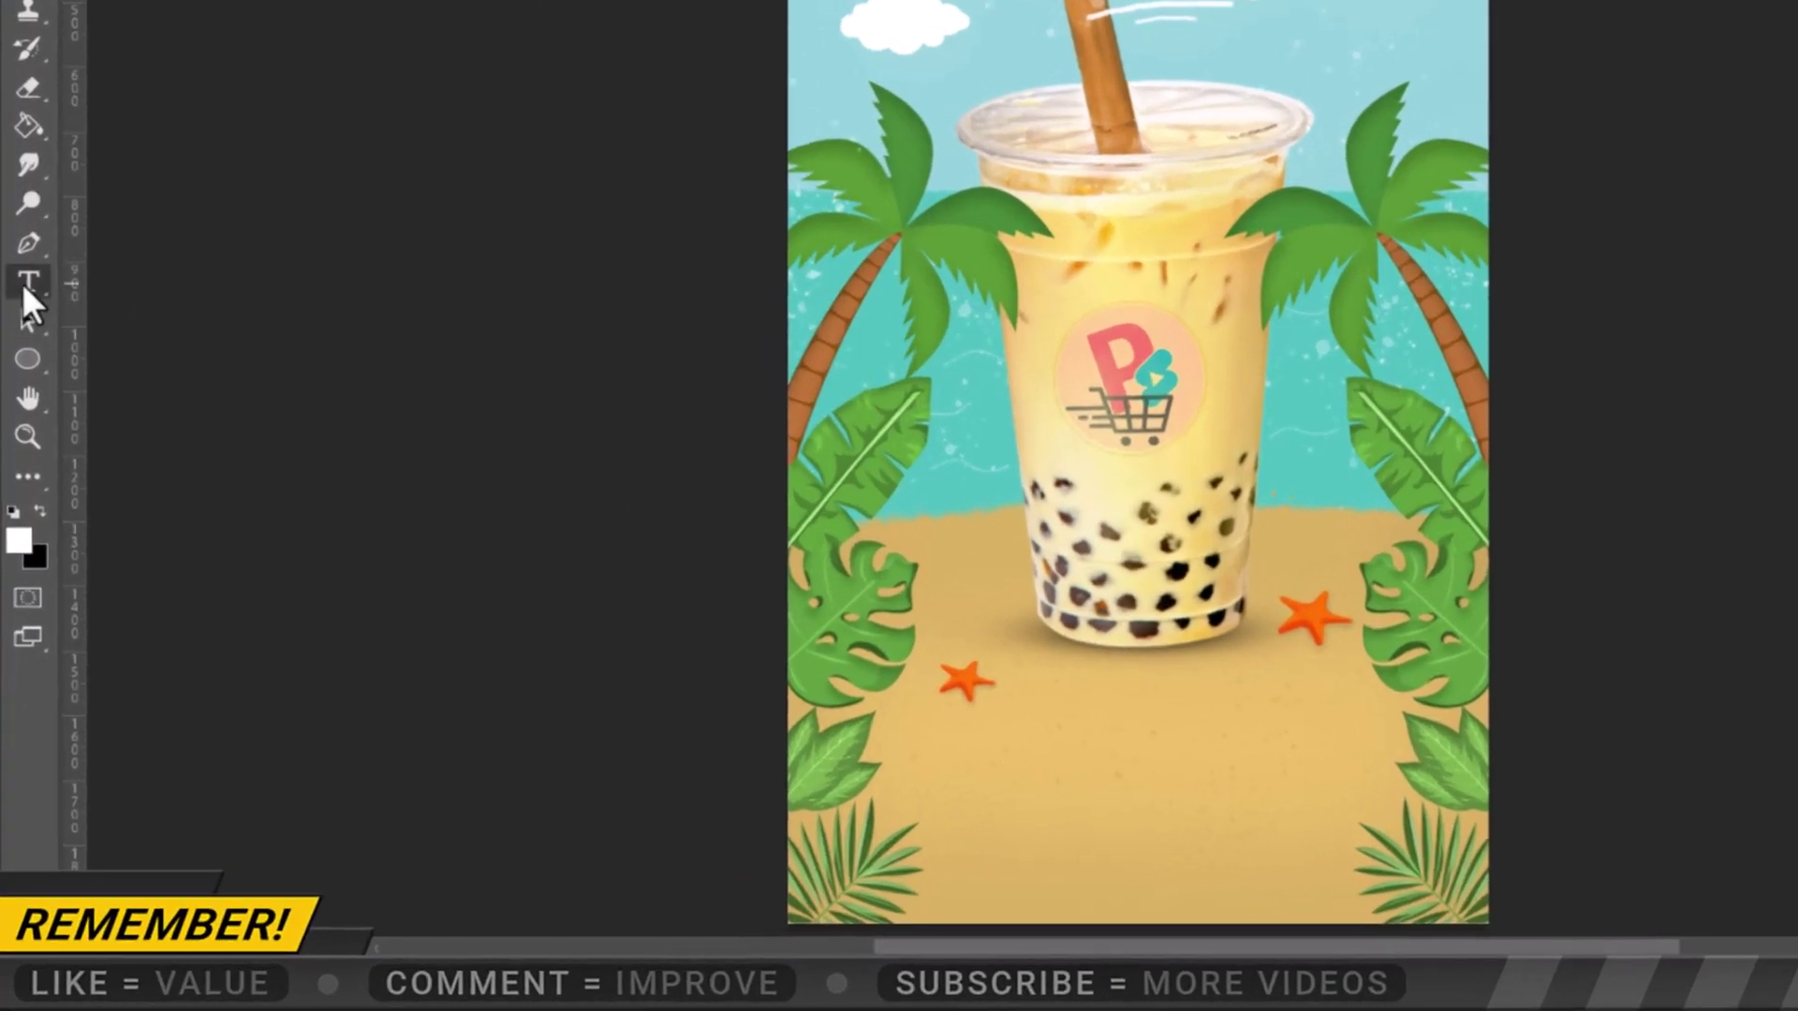
Place the centred white text "Lorem Ipsum is simply dummy text of the printing and typesetting industry." on the sand below the cup
click(21, 283)
scroll(740, 378, down, 10)
drag(804, 273, 659, 444)
click(318, 455)
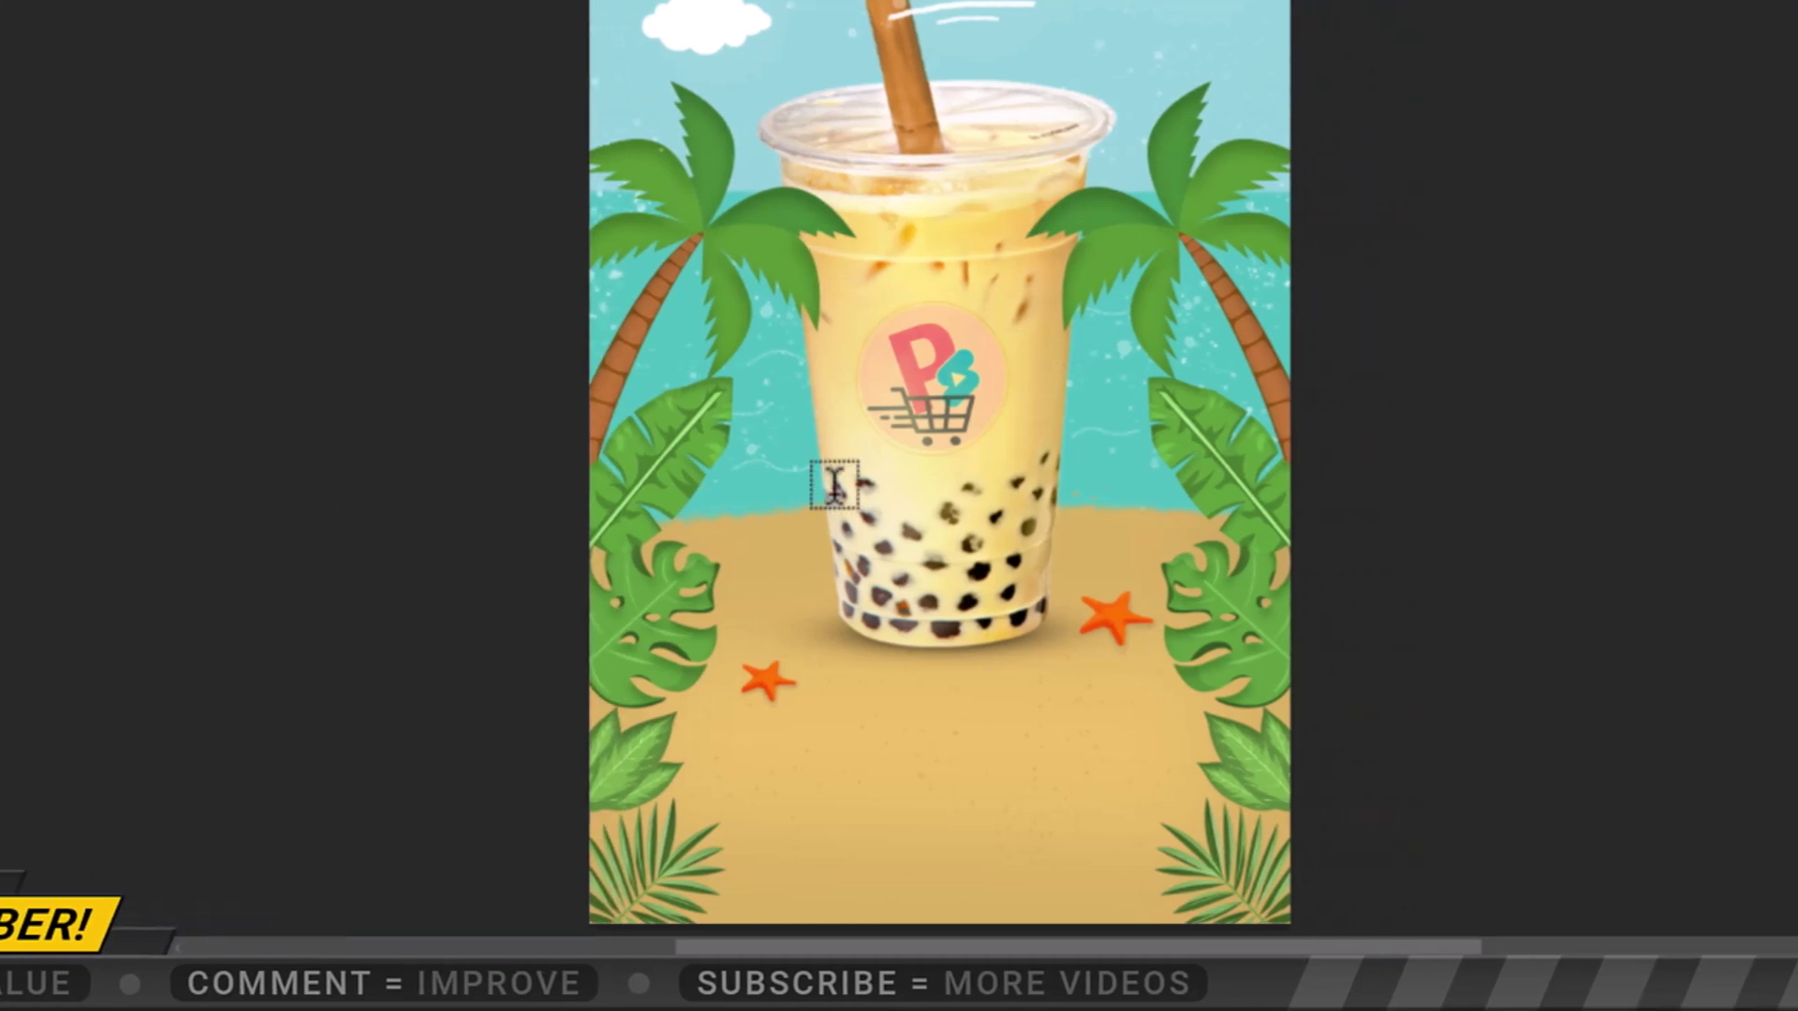
drag(944, 729, 953, 698)
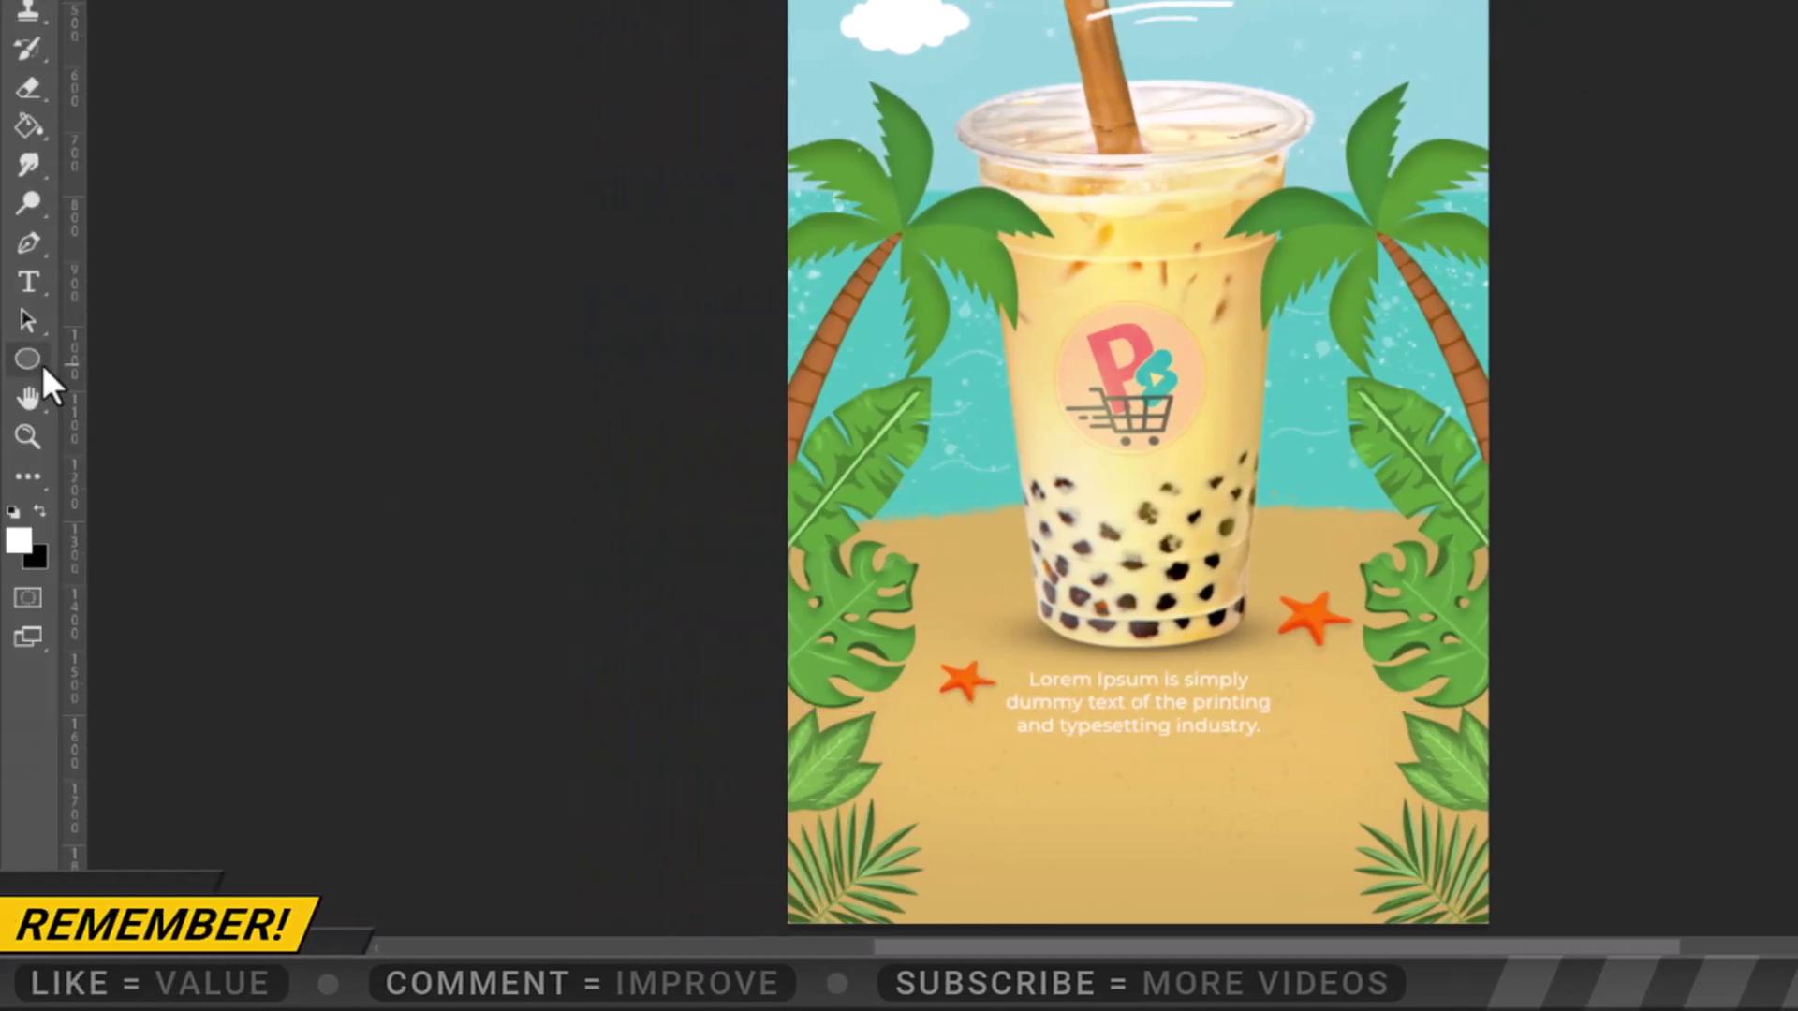
Draw a rounded rectangle about 316 by 66 px on the sand below the Lorem Ipsum text
right_click(40, 364)
click(112, 357)
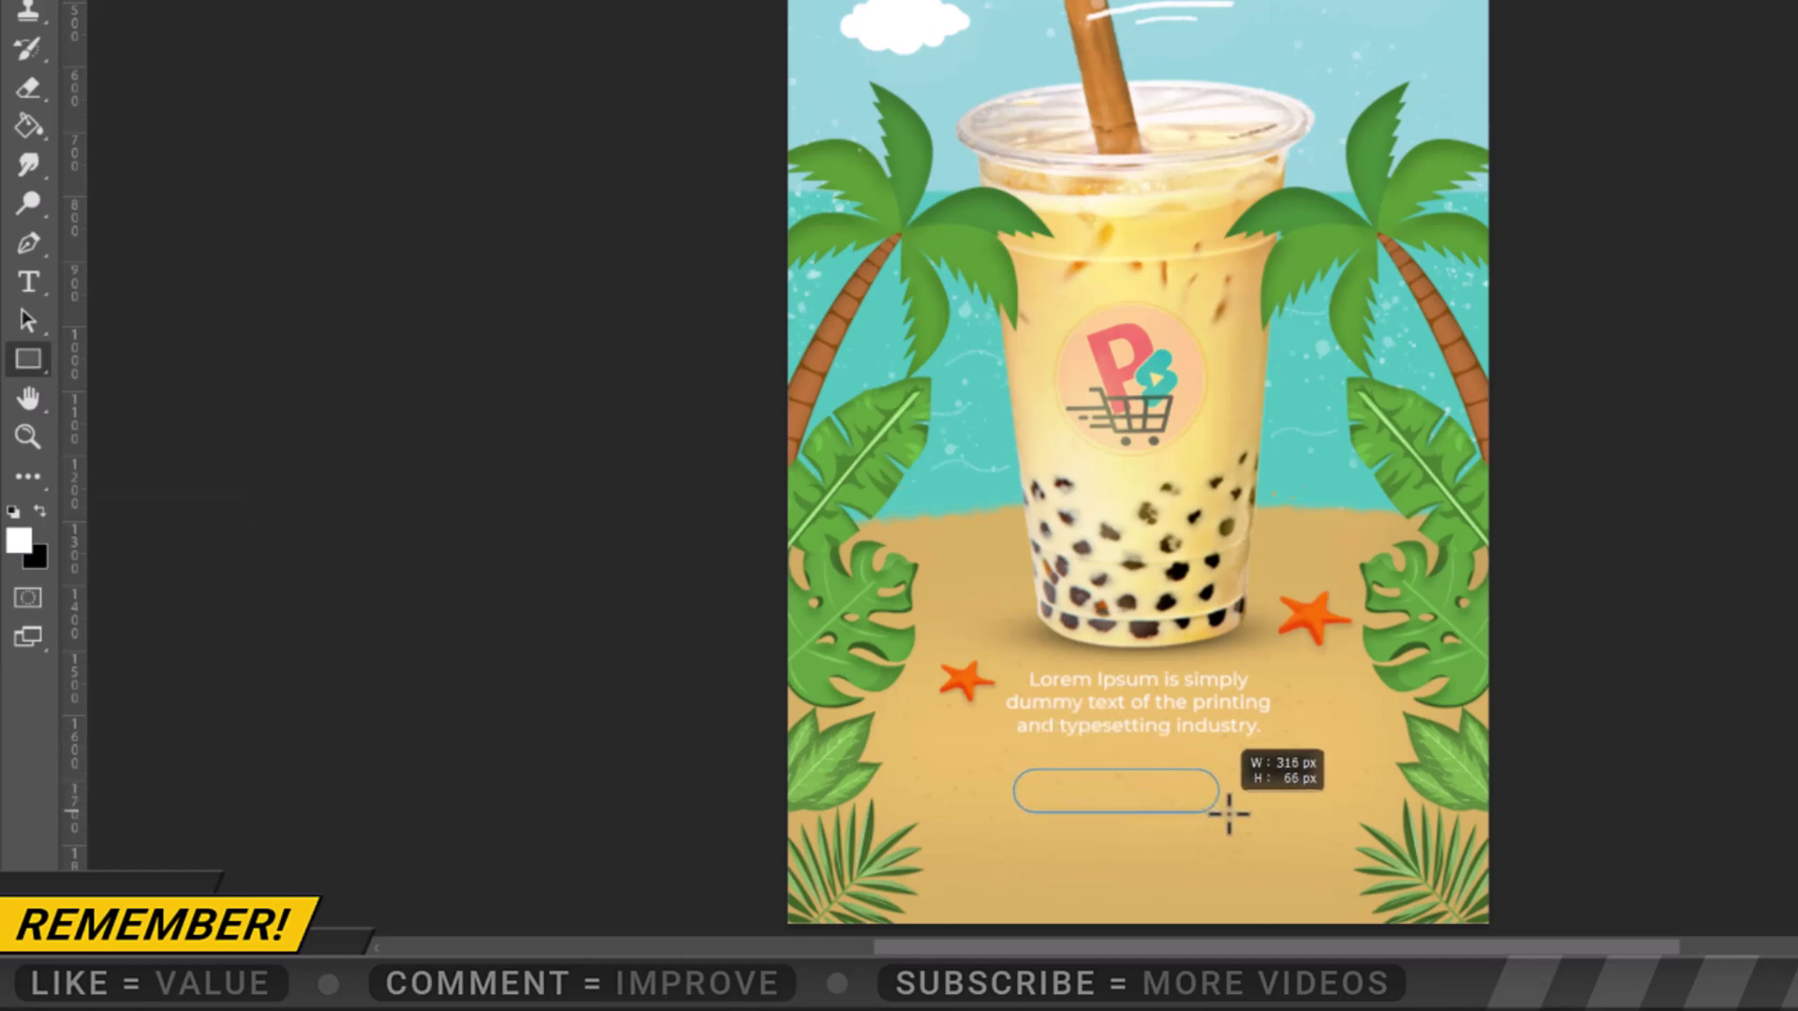